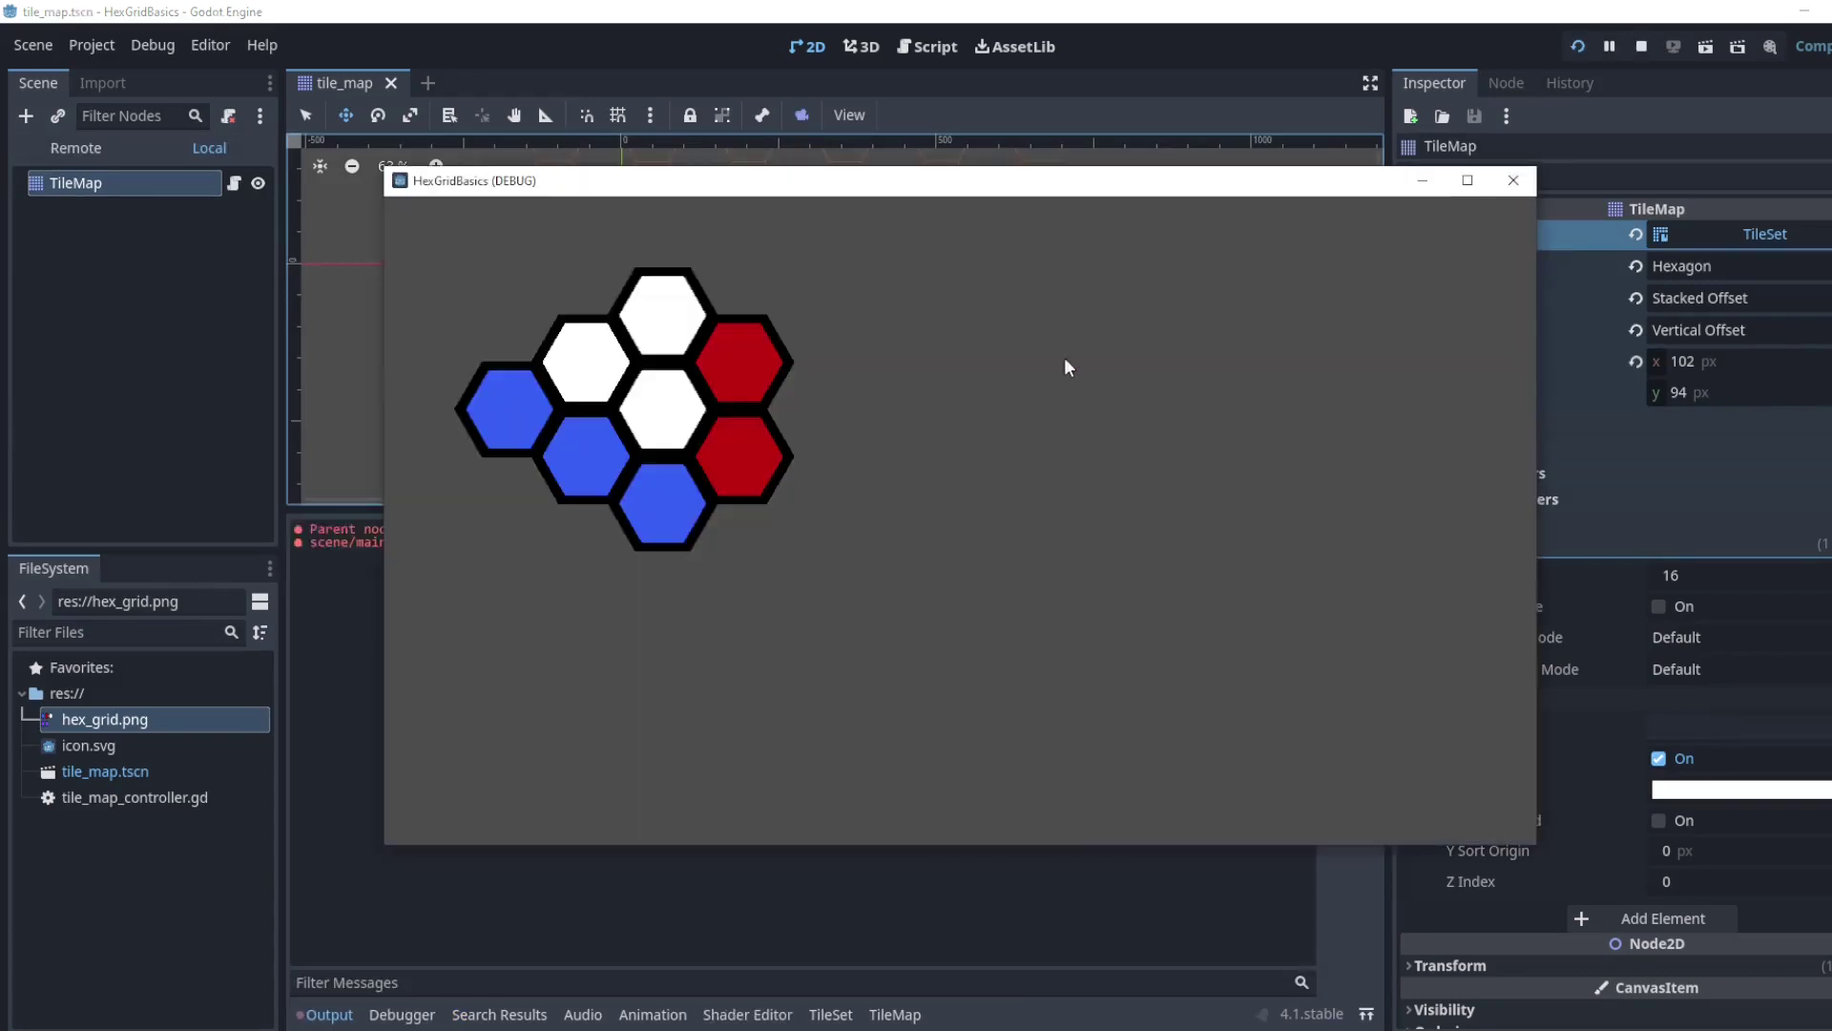
- Cycle the running map's centre hexagon through its colours and back to white
left_click(655, 422)
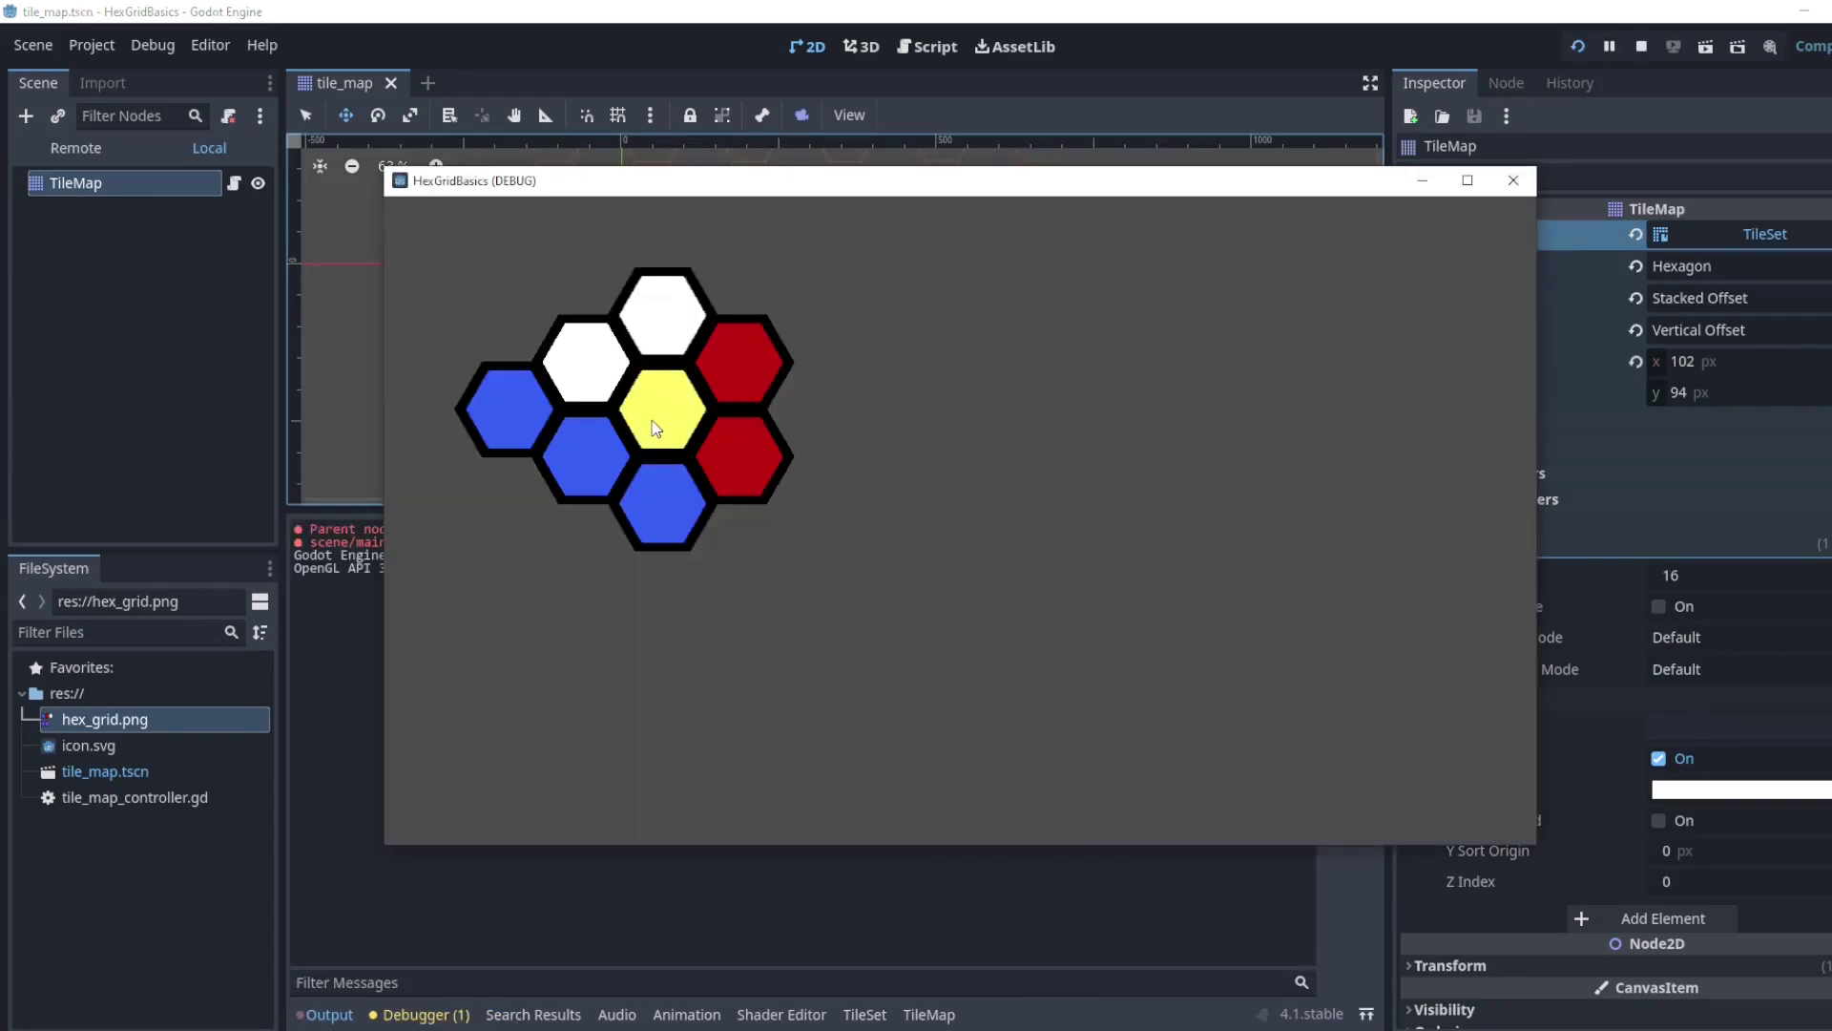
left_click(654, 423)
left_click(655, 427)
left_click(656, 426)
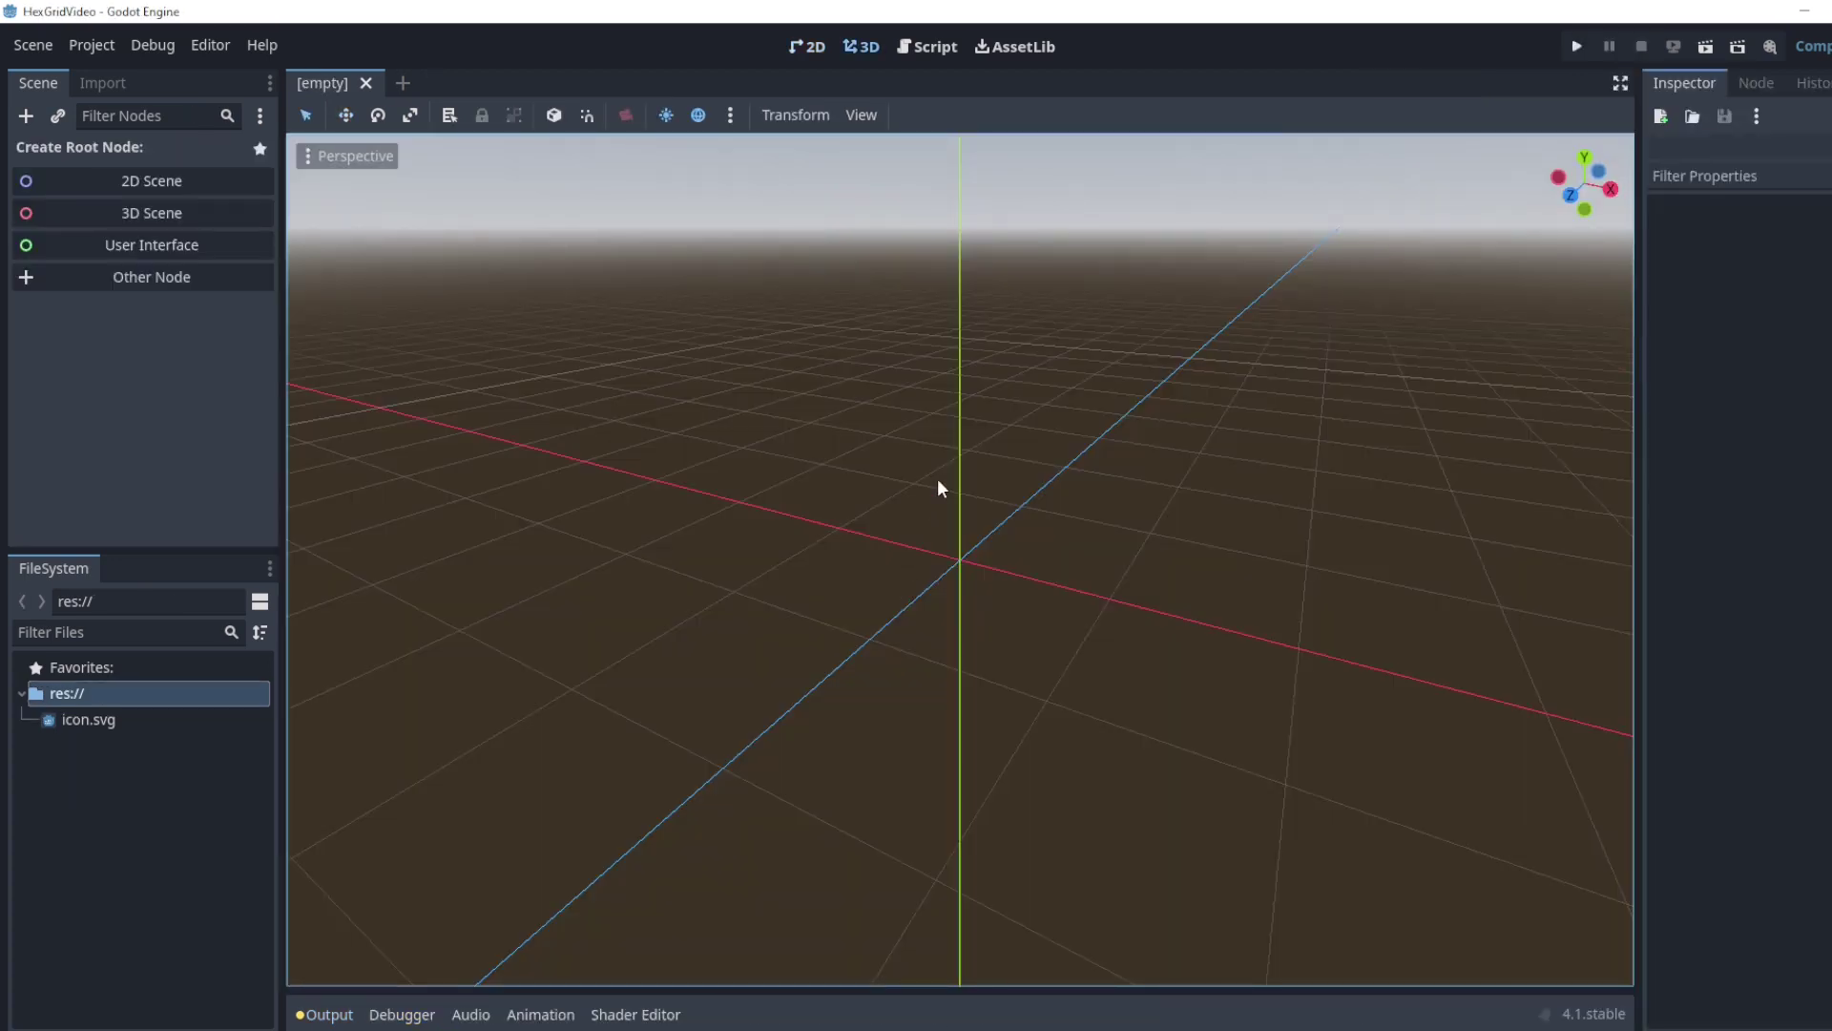
- Create a new scene with a TileMap as its root node
left_click(93, 282)
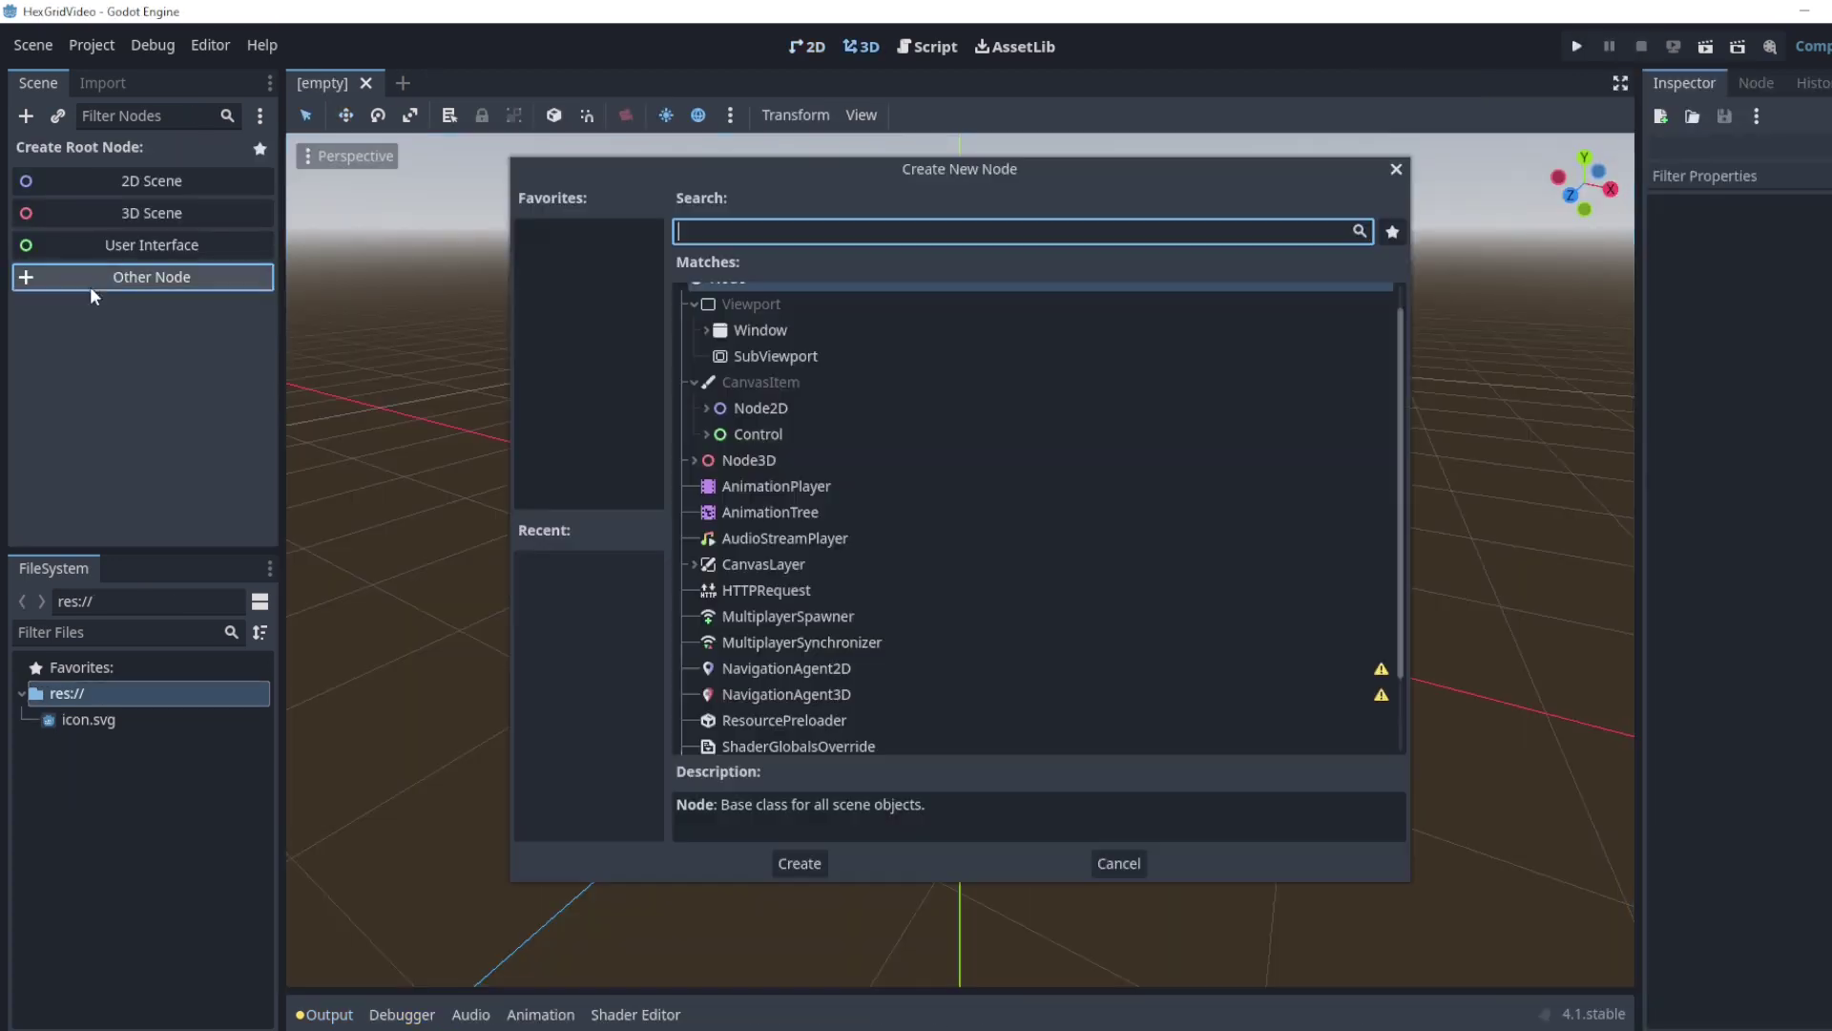
type("tile")
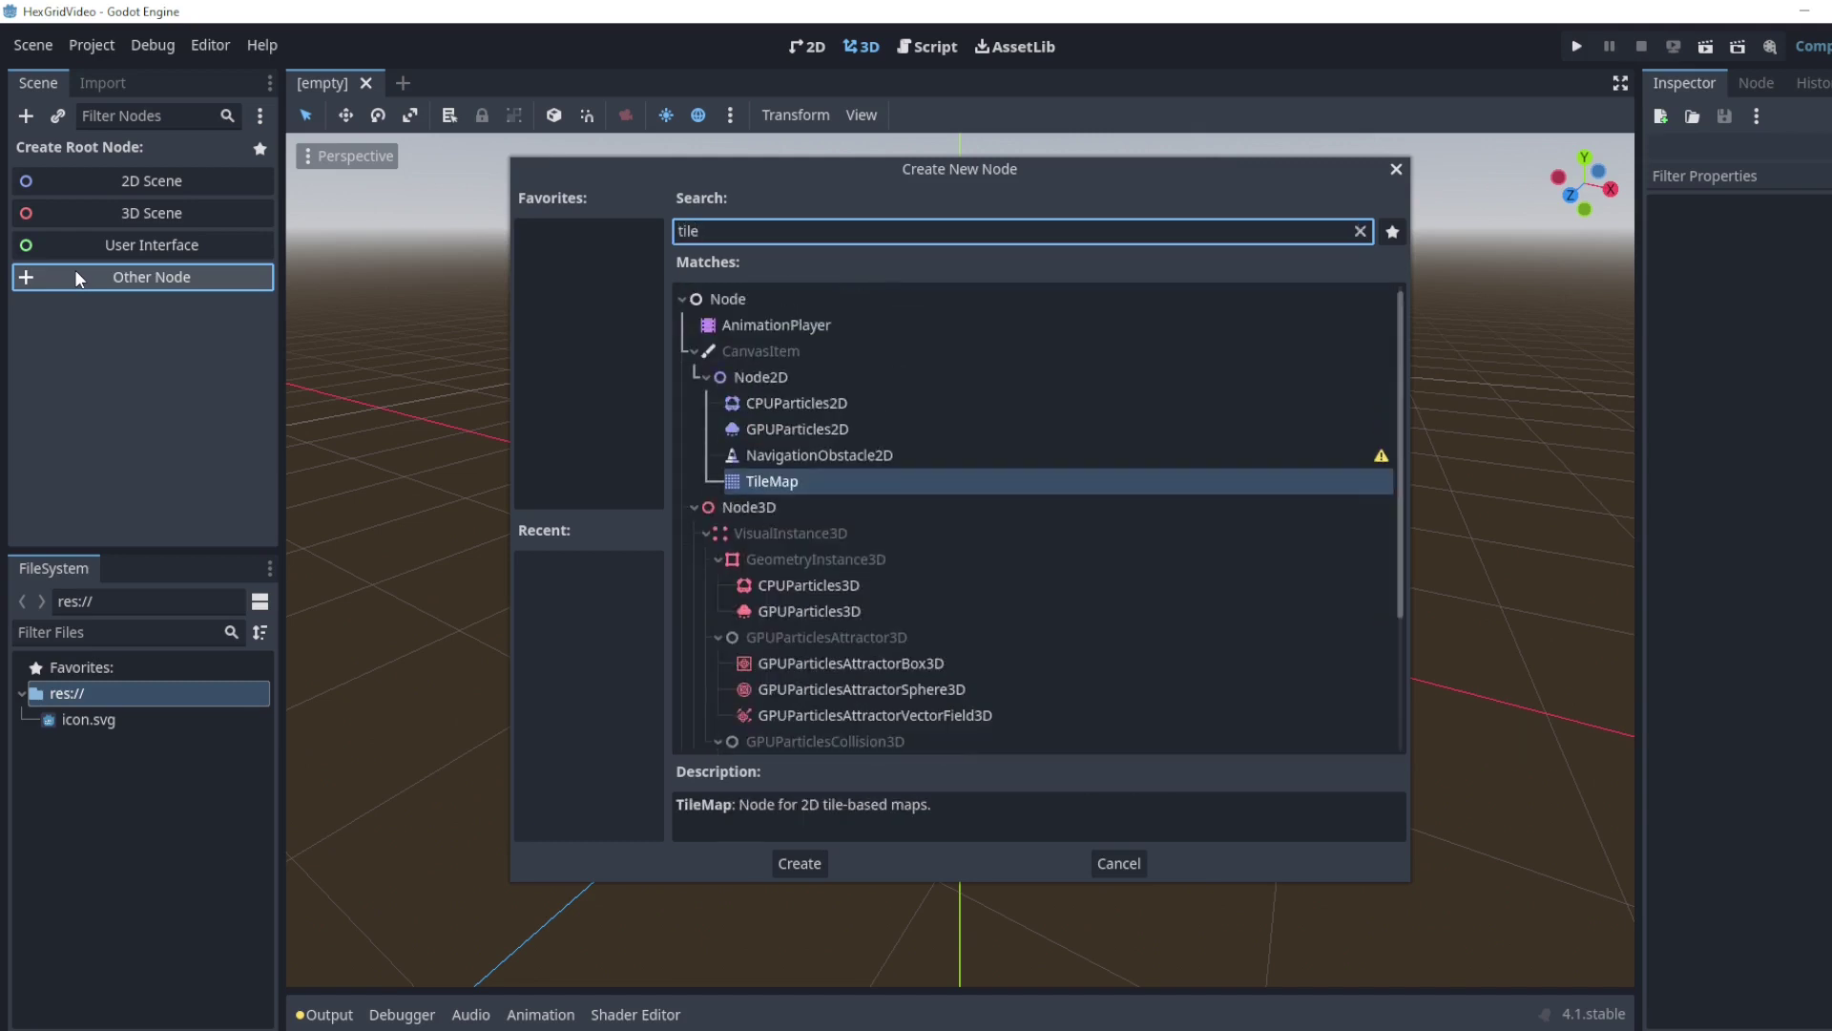
key("Return")
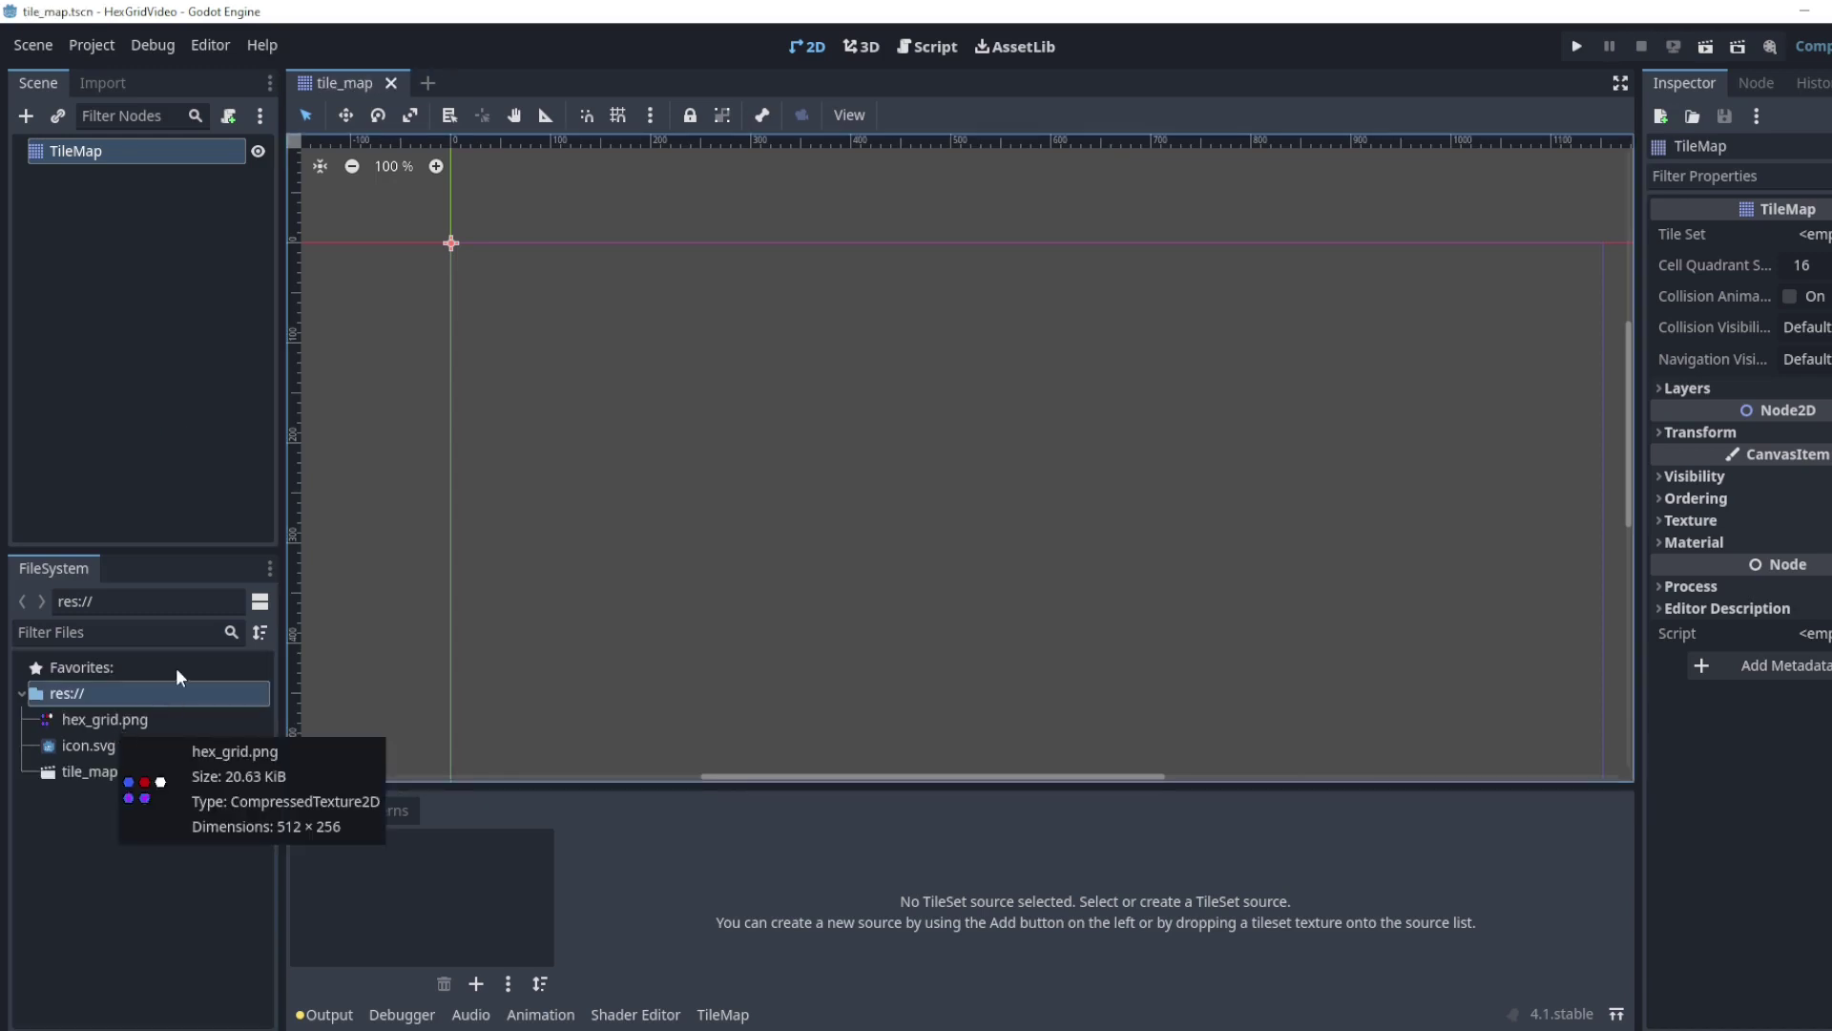
- Preview the hex_grid.png texture and save the scene as tile_map.tscn
left_click(136, 716)
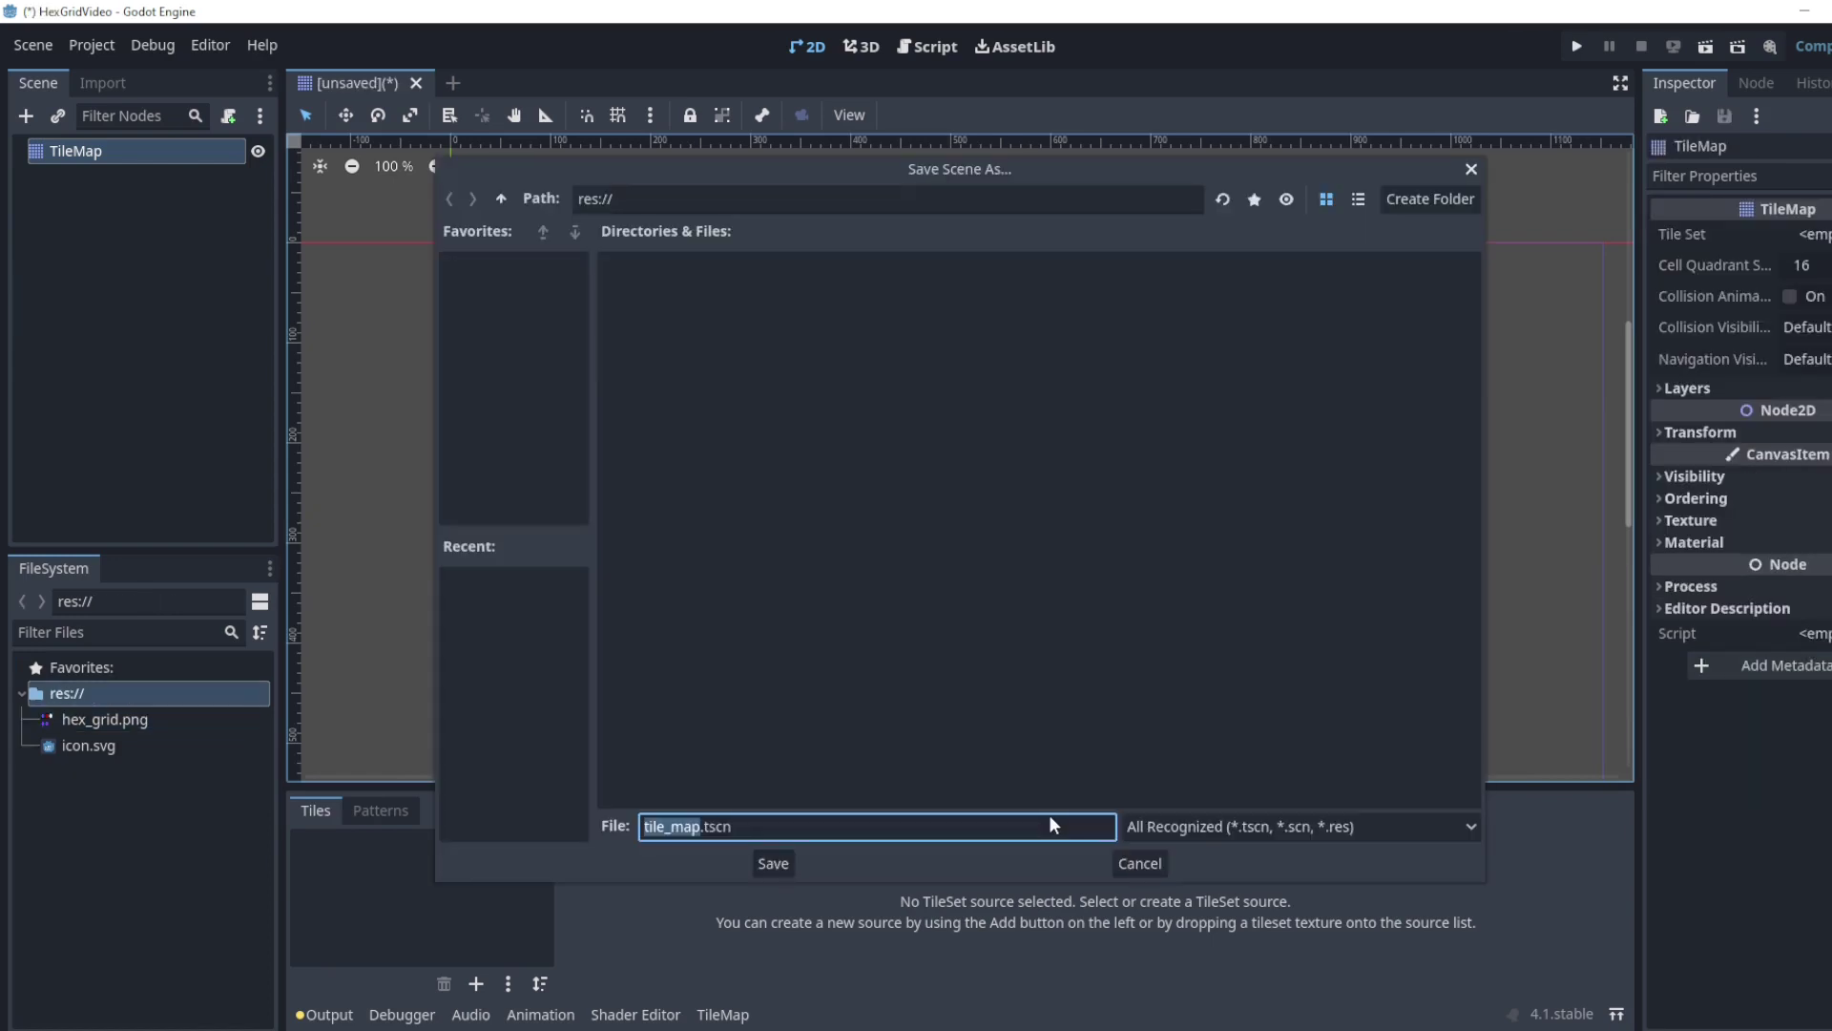
left_click(771, 869)
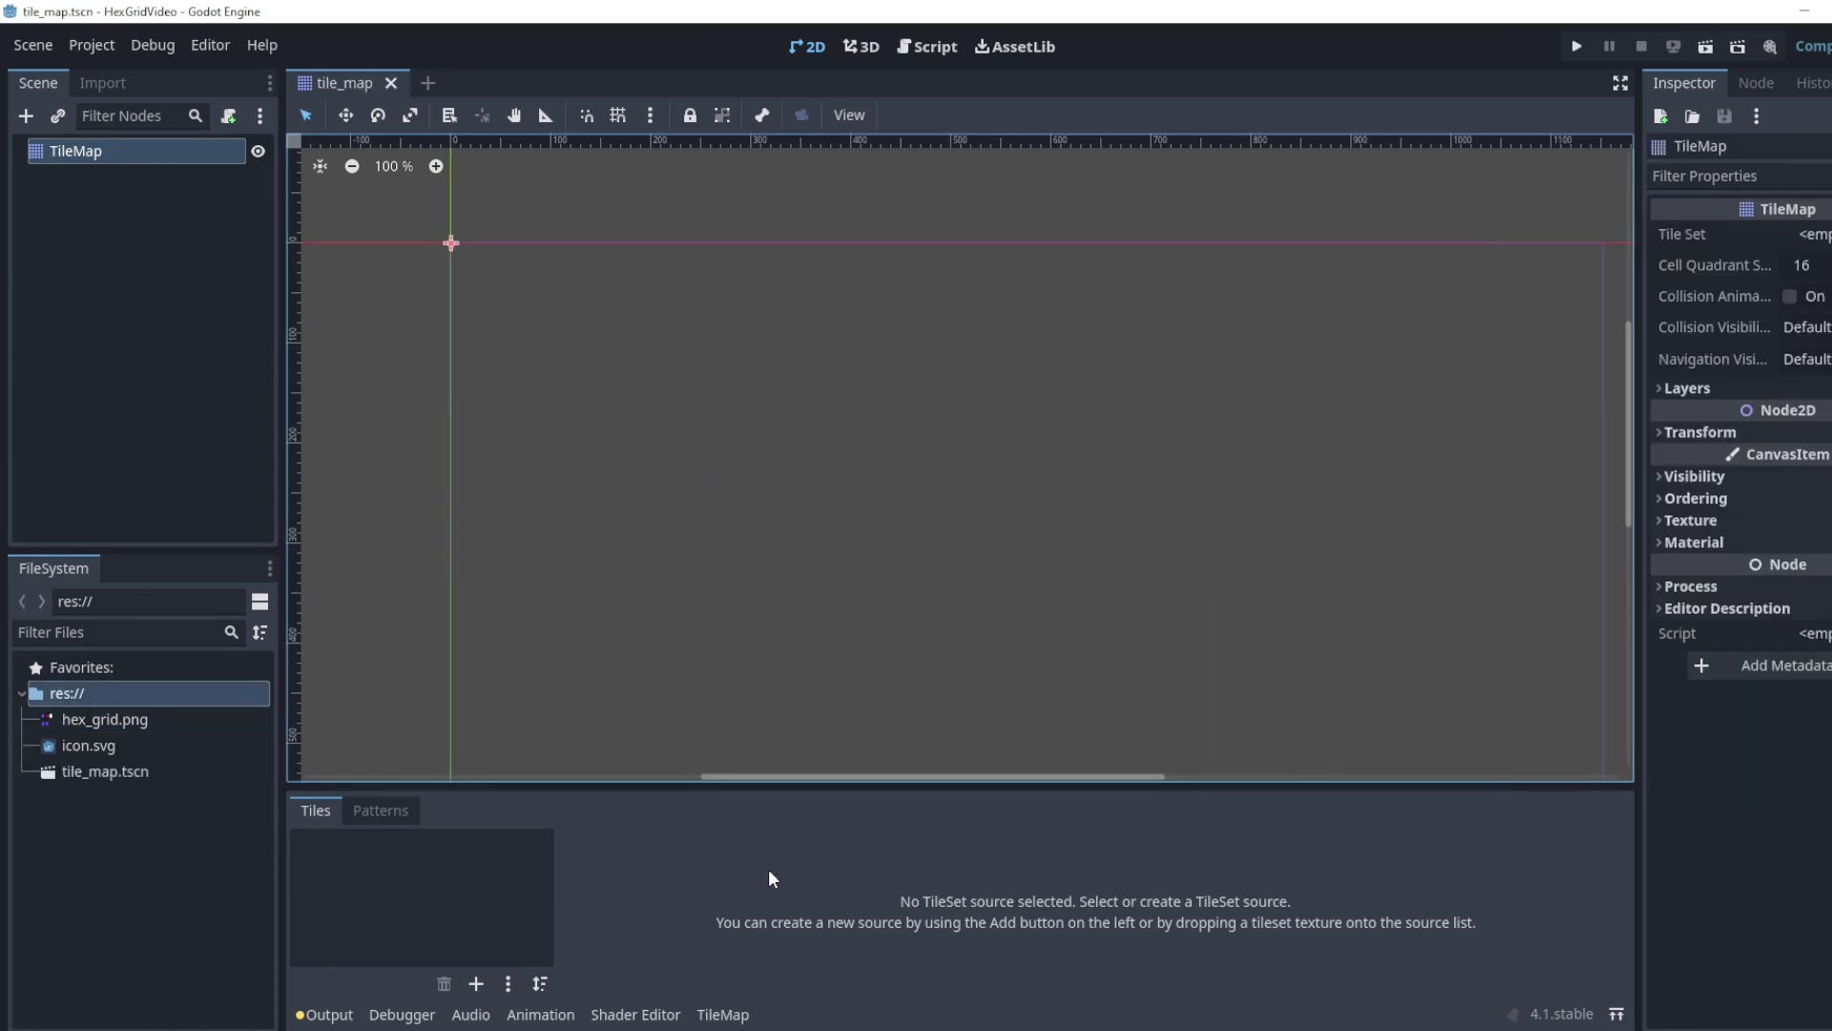
left_click(107, 157)
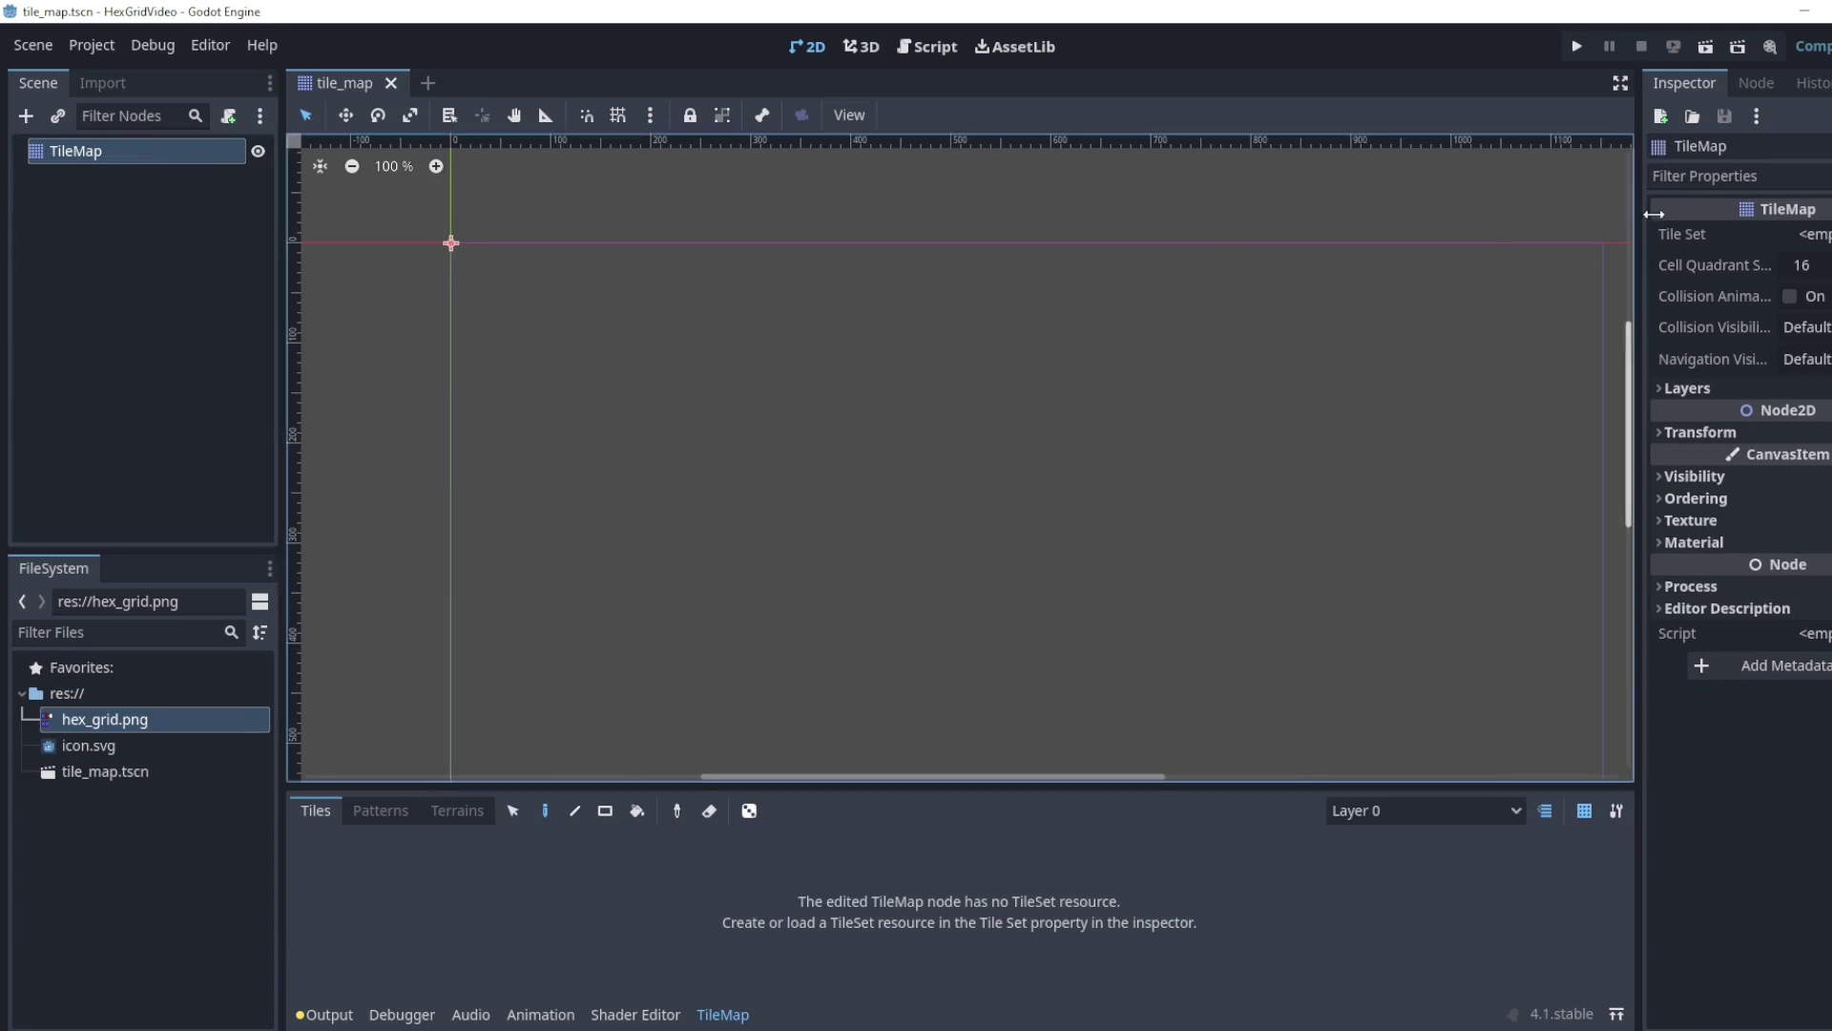
- Give the TileMap a new TileSet and set its tile shape to Hexagon
left_click(1813, 234)
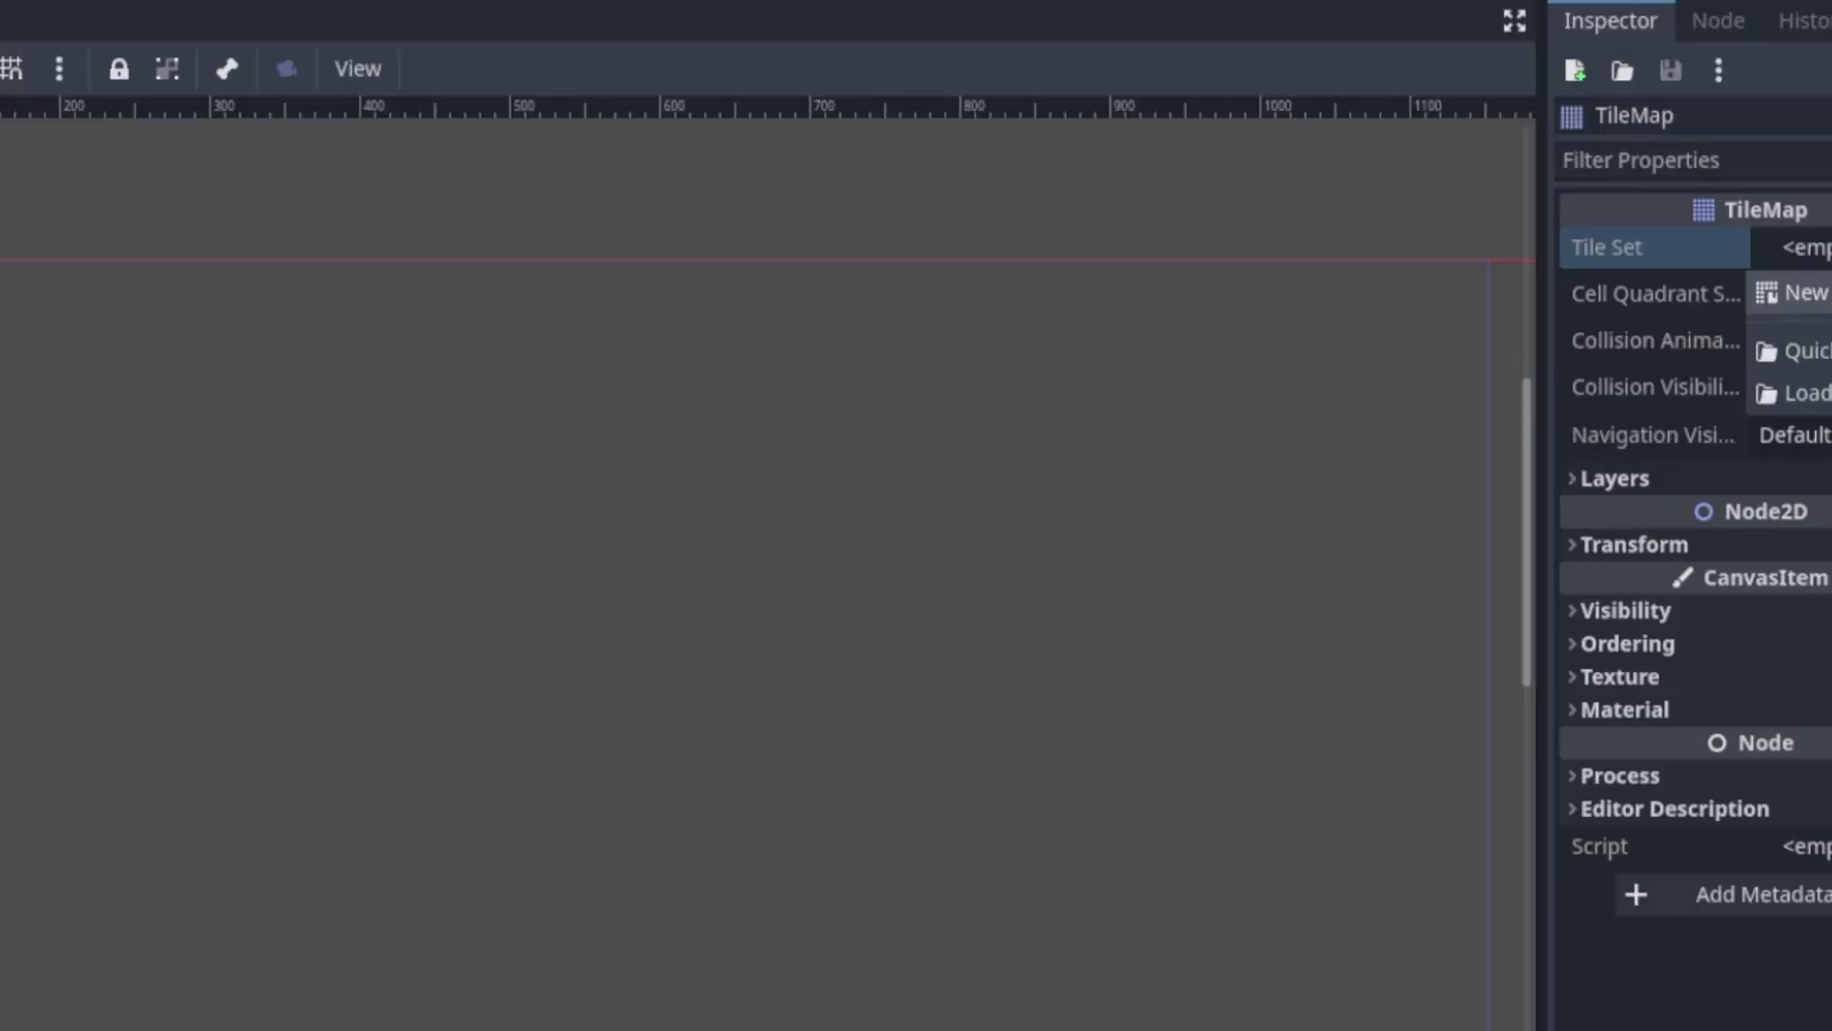
left_click(1728, 259)
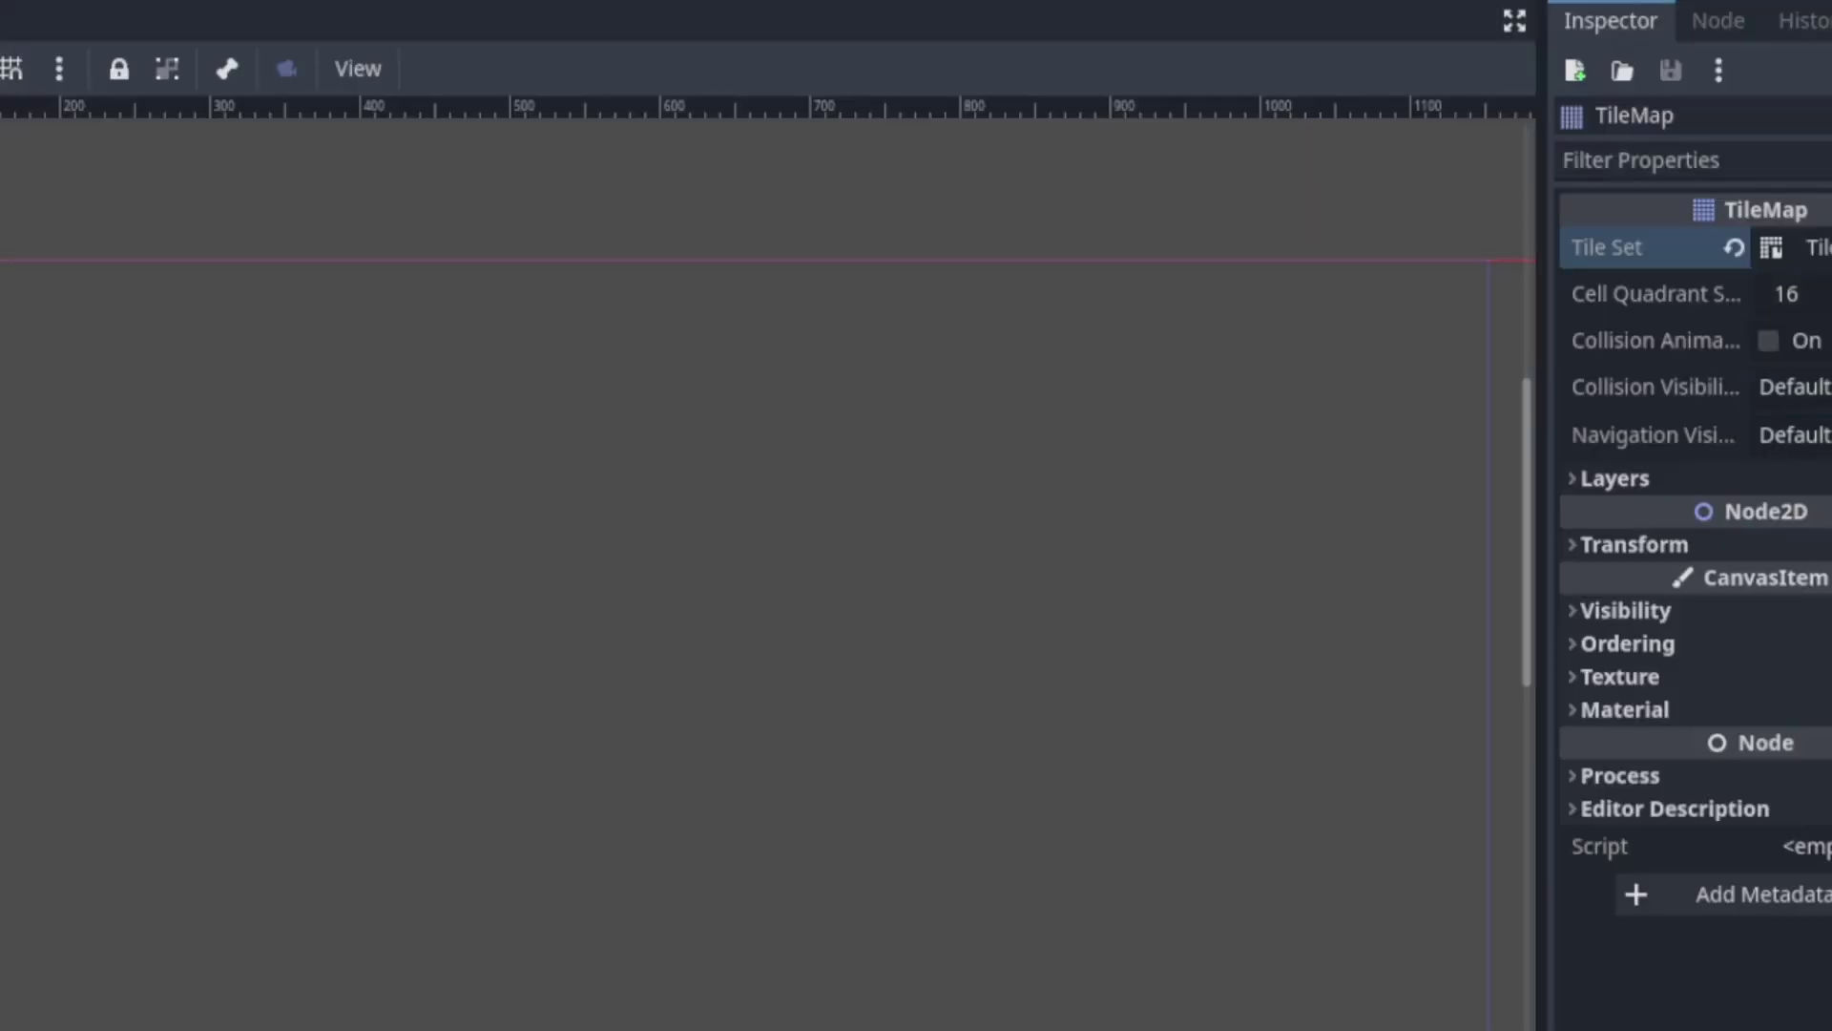
left_click_drag(1537, 254, 1061, 250)
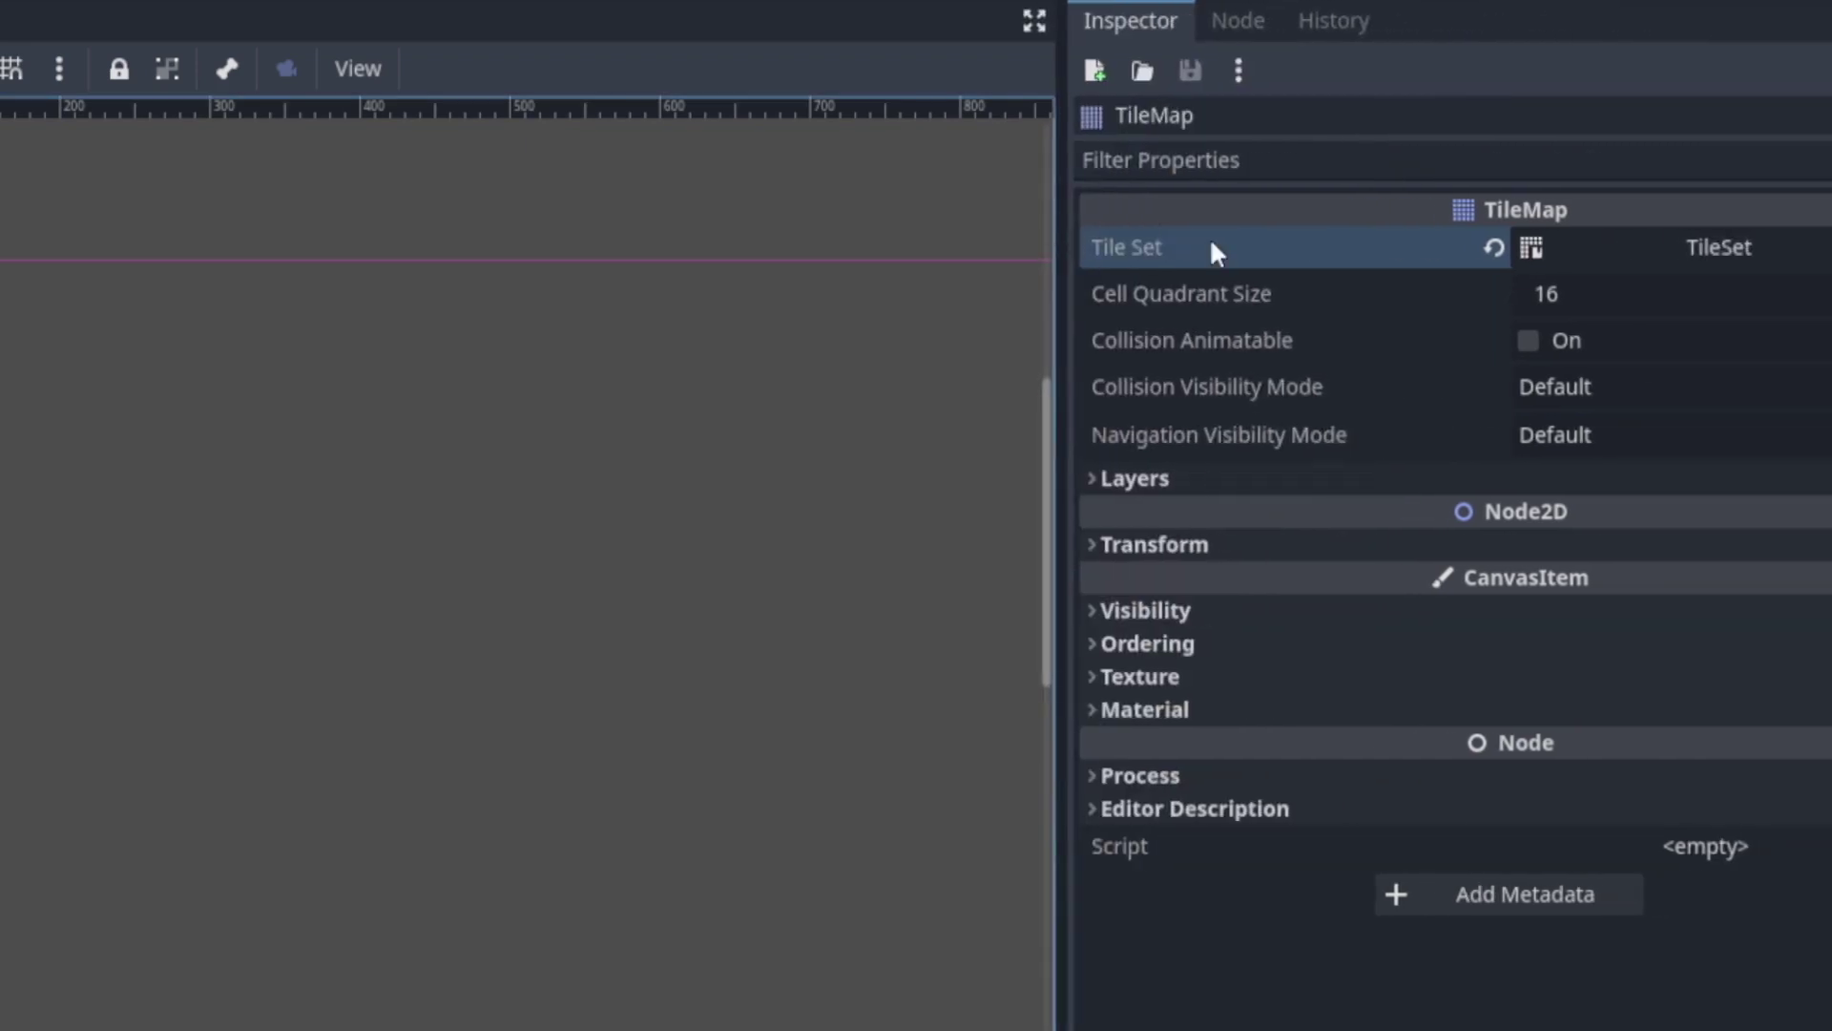
left_click(1687, 248)
left_click(1623, 295)
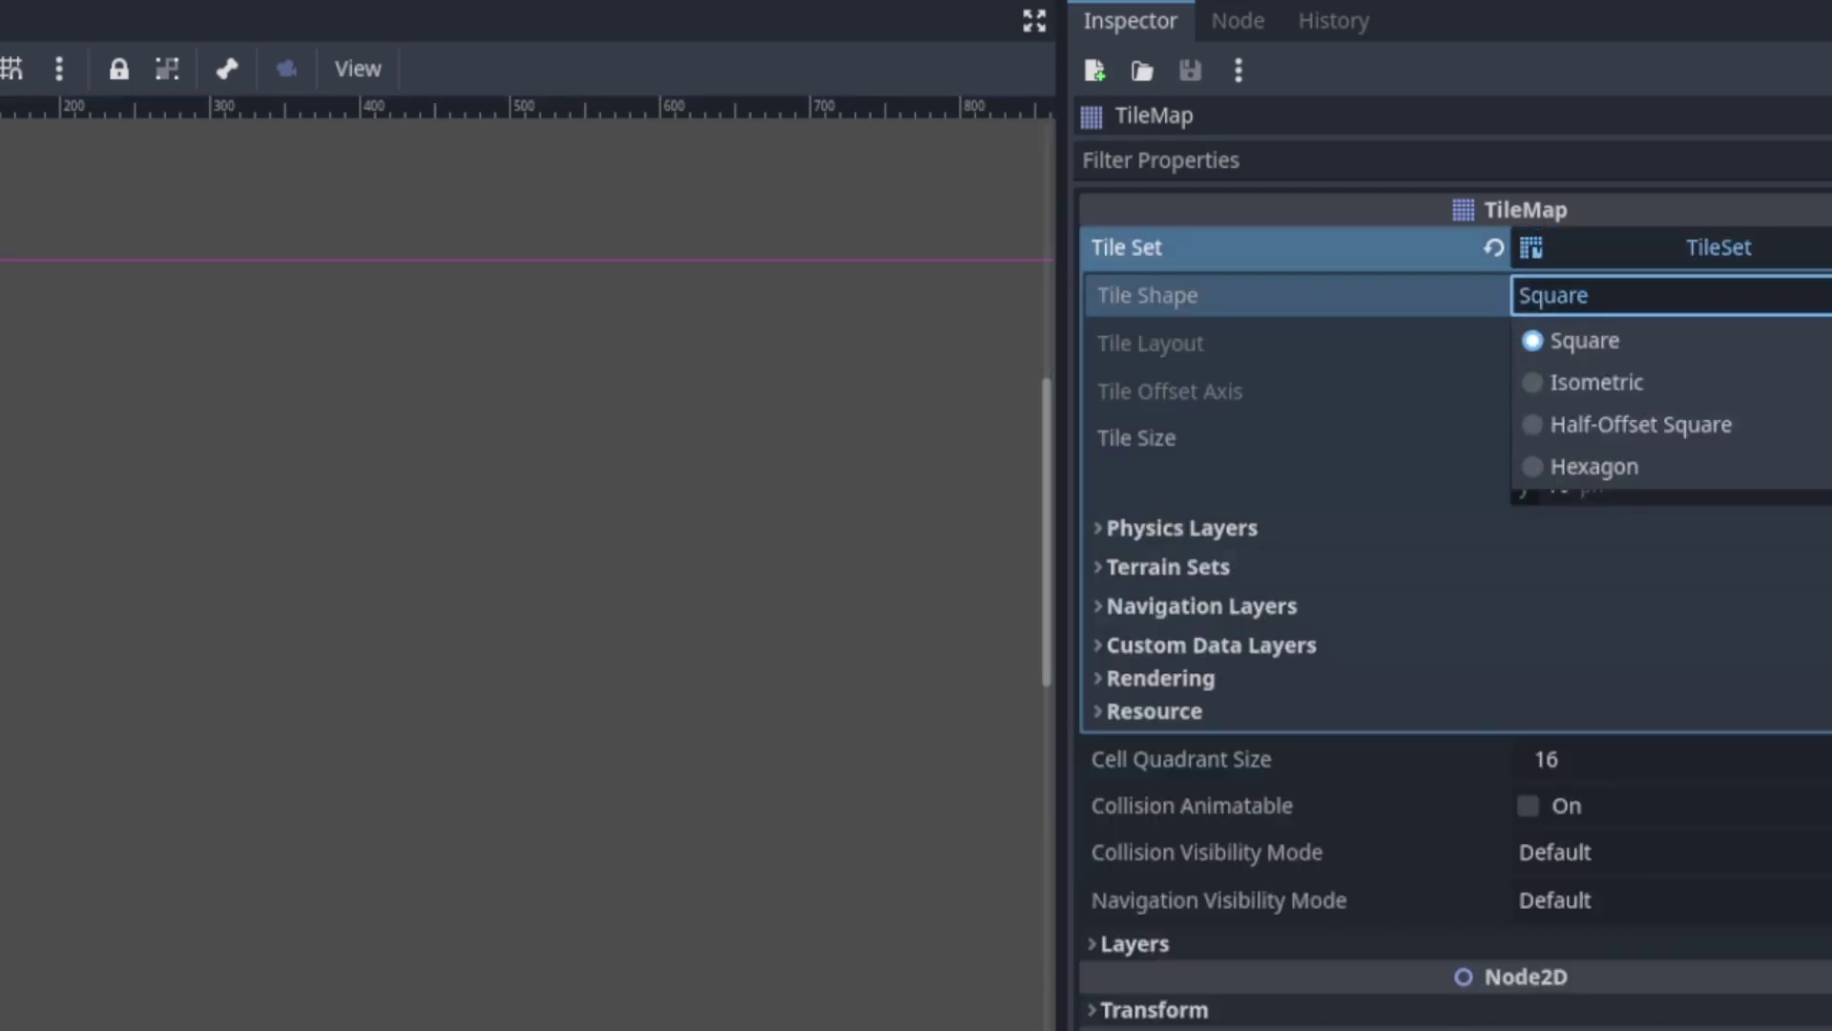
left_click(1592, 464)
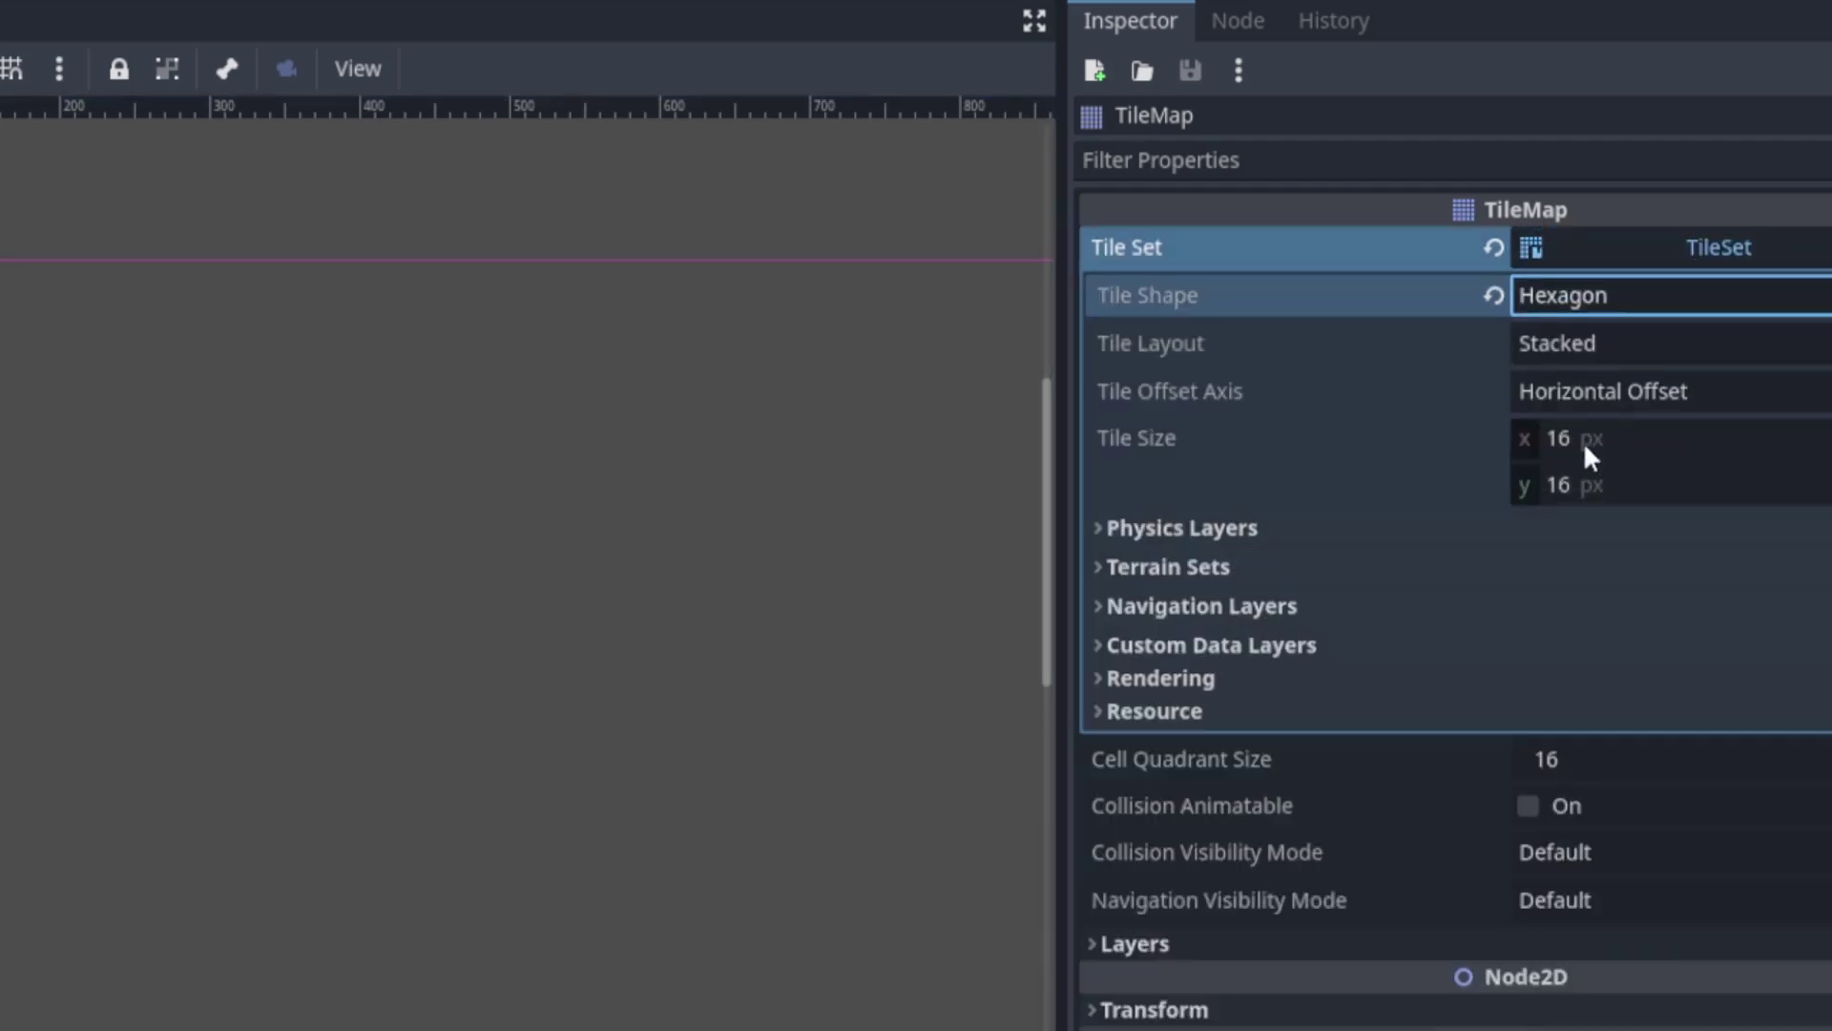
- Set the TileSet's tile size to 102 × 94 px and offset axis to Vertical Offset
left_click(1583, 441)
type("102")
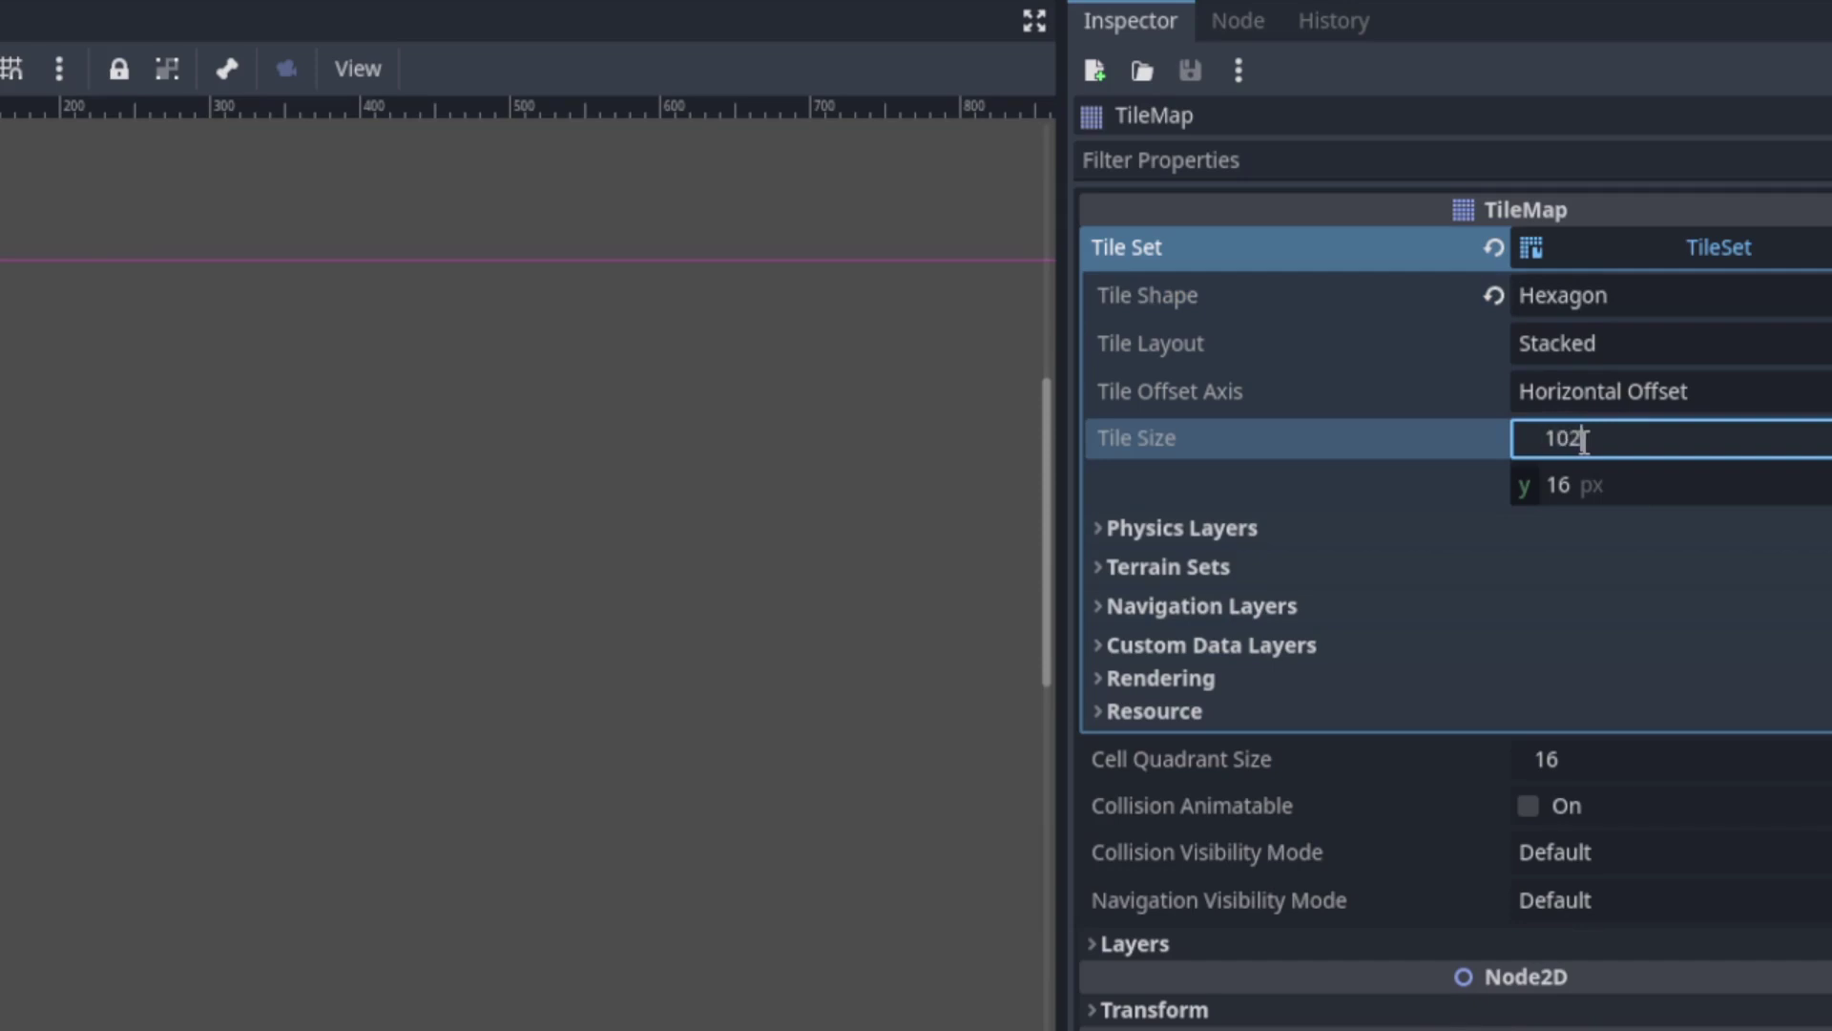
key("Tab")
type("94")
key("Return")
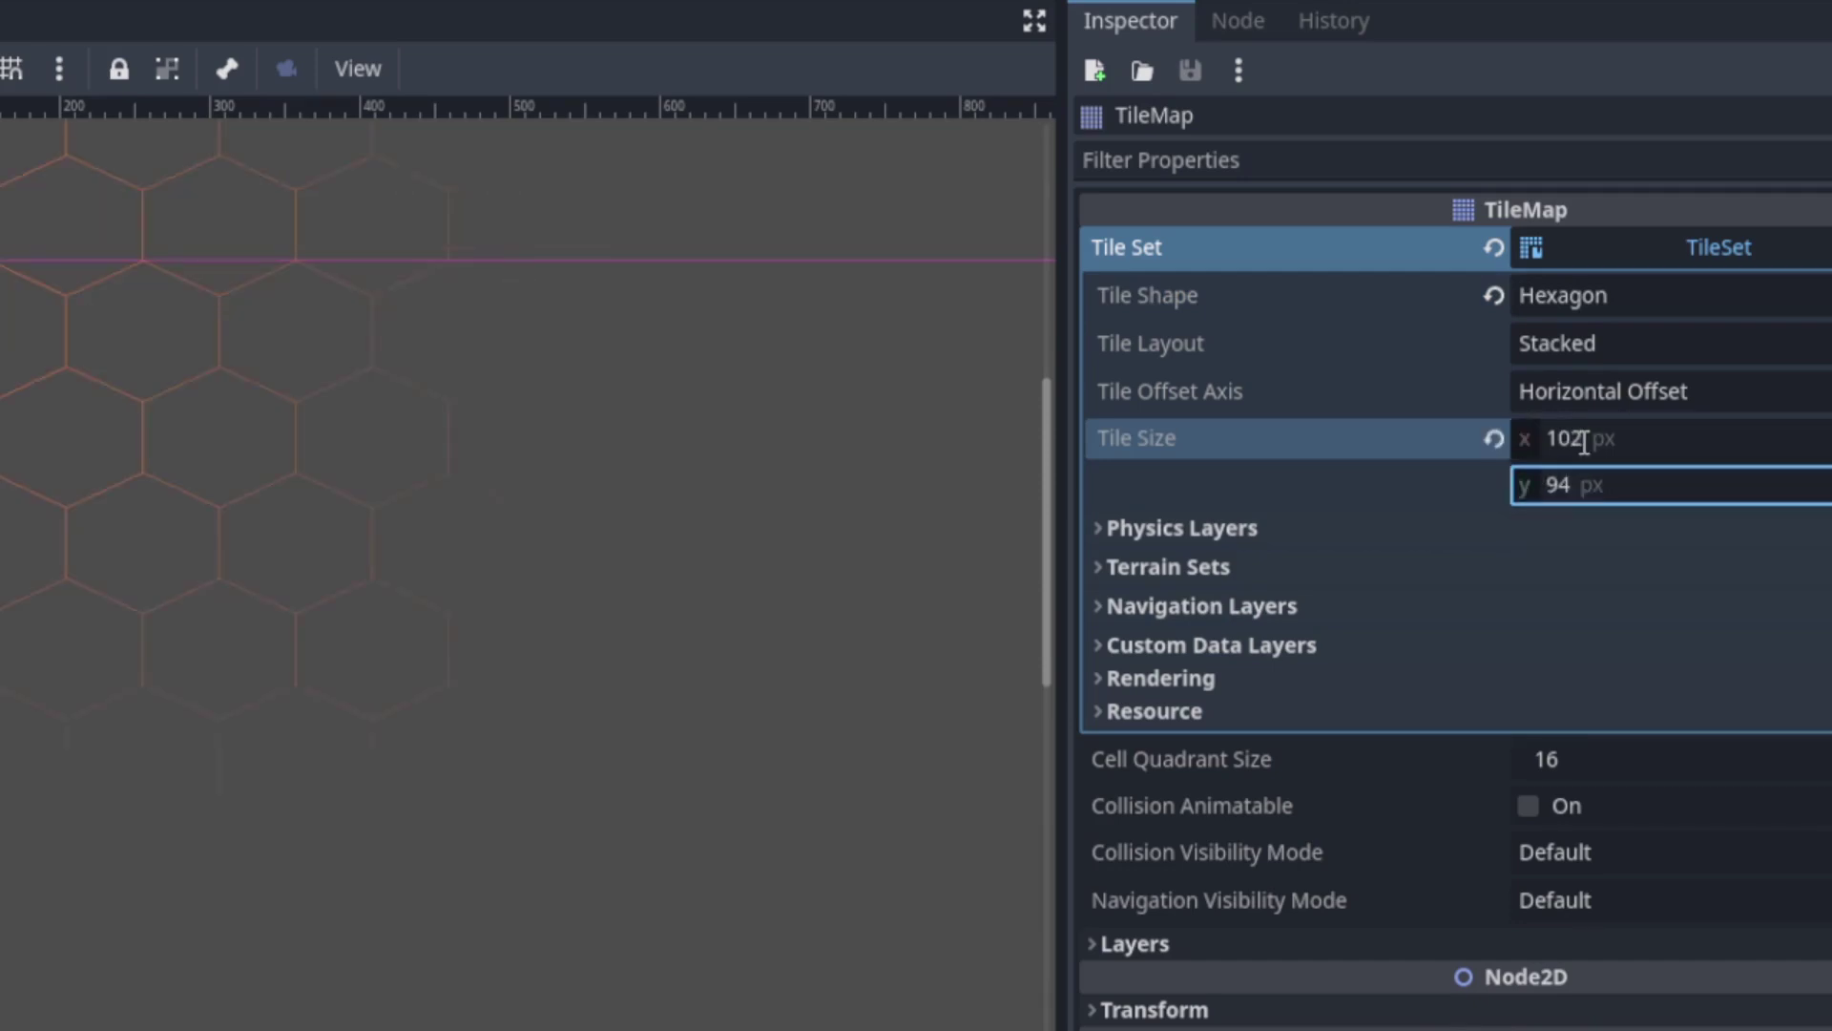
left_click(1592, 383)
left_click(1613, 476)
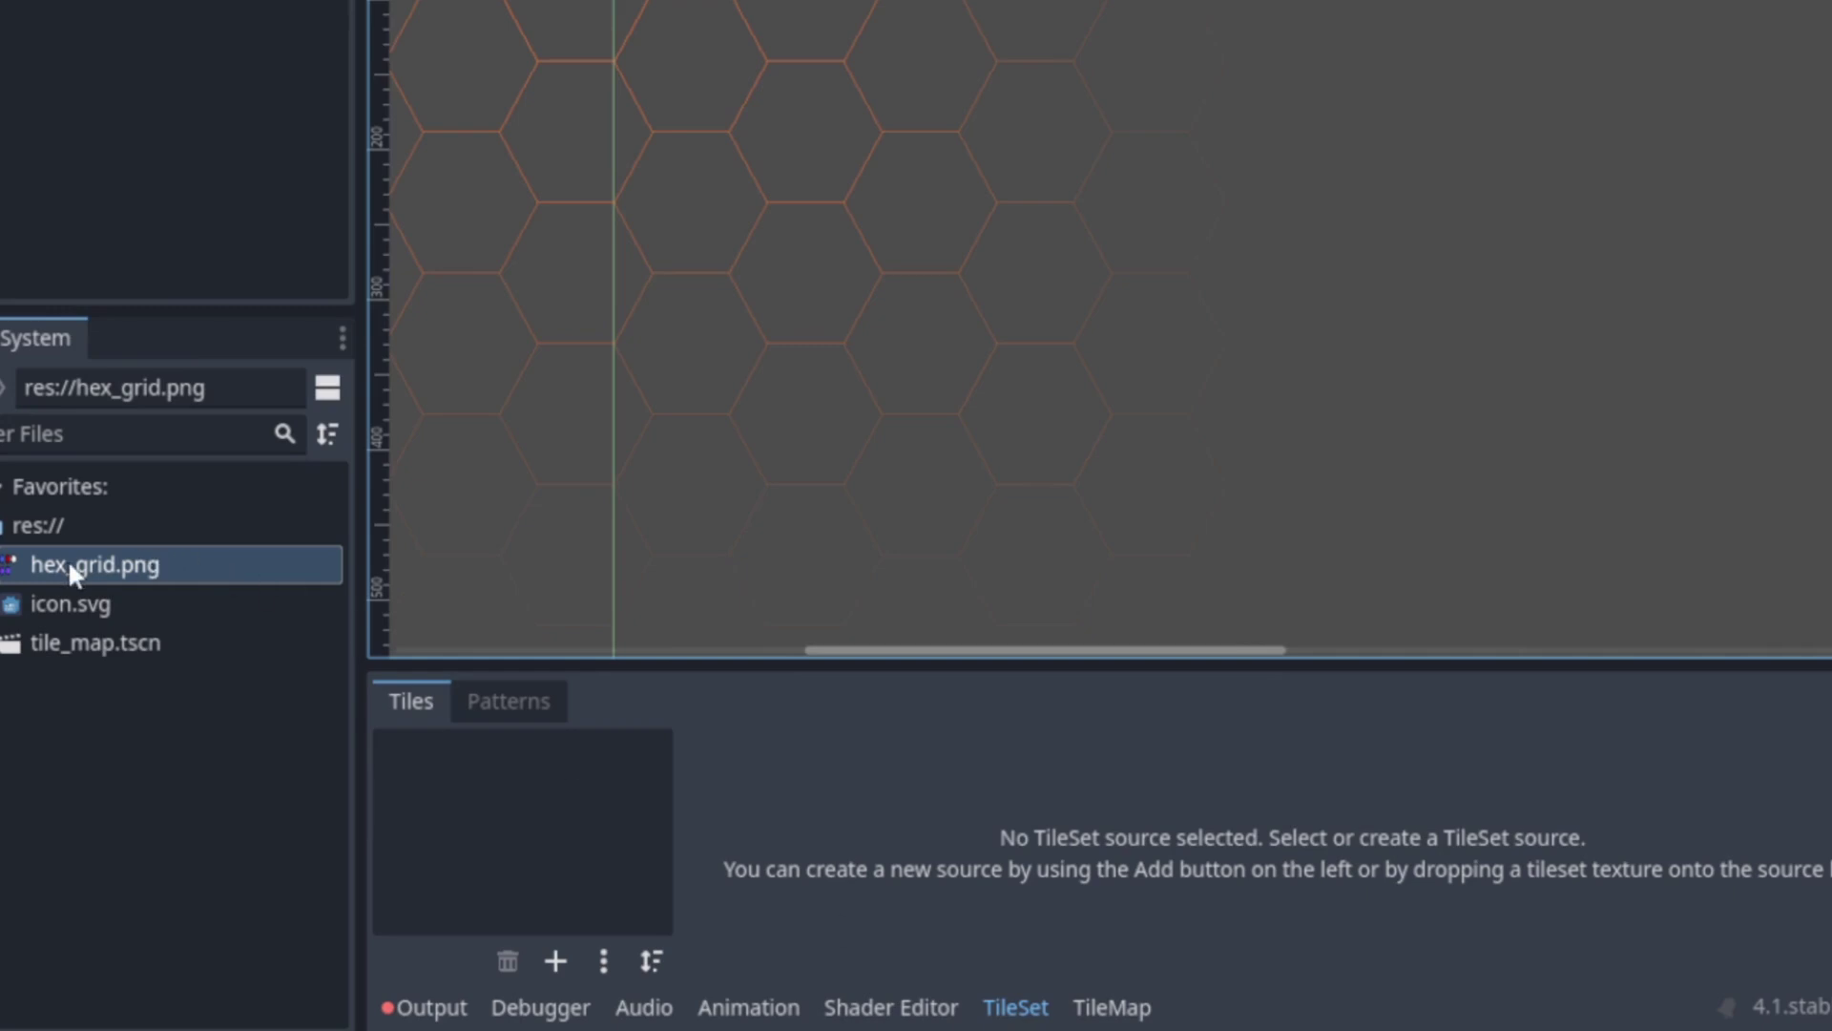
- Add hex_grid.png as an atlas source with auto-created tiles, and enlarge the atlas panels
left_click_drag(66, 559, 561, 868)
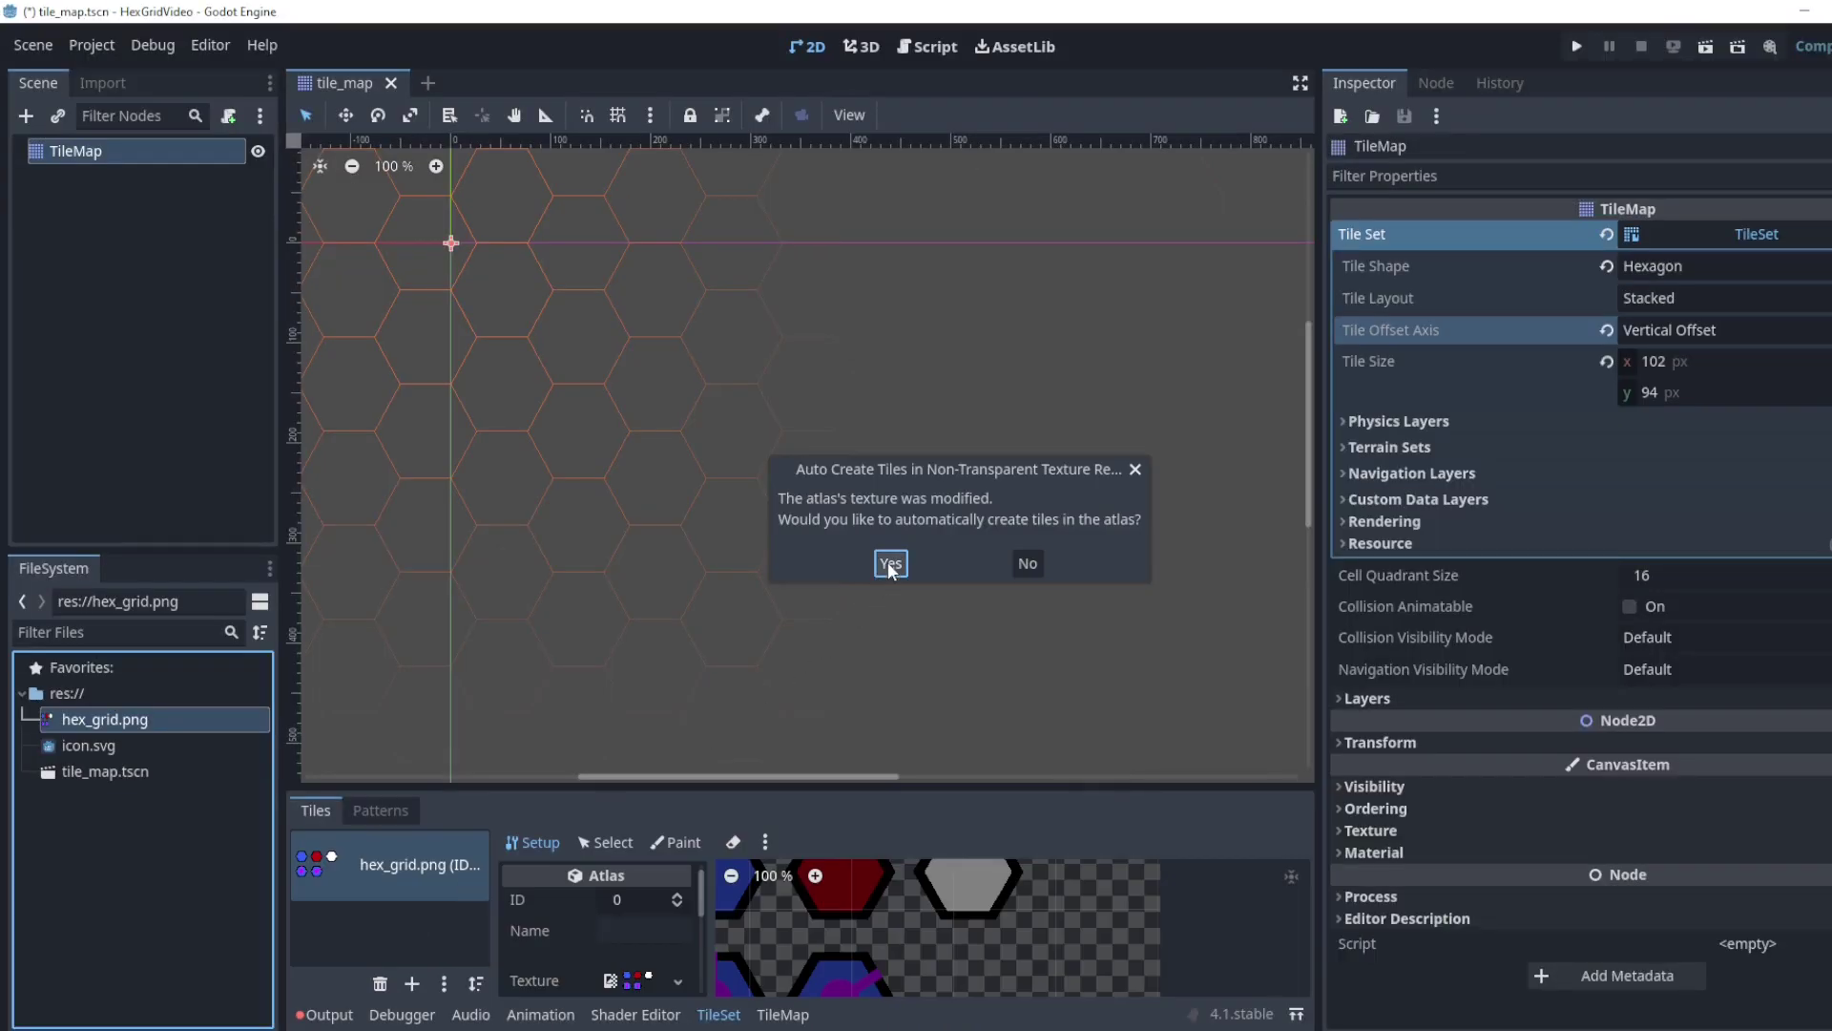
left_click(889, 565)
left_click_drag(780, 789, 792, 567)
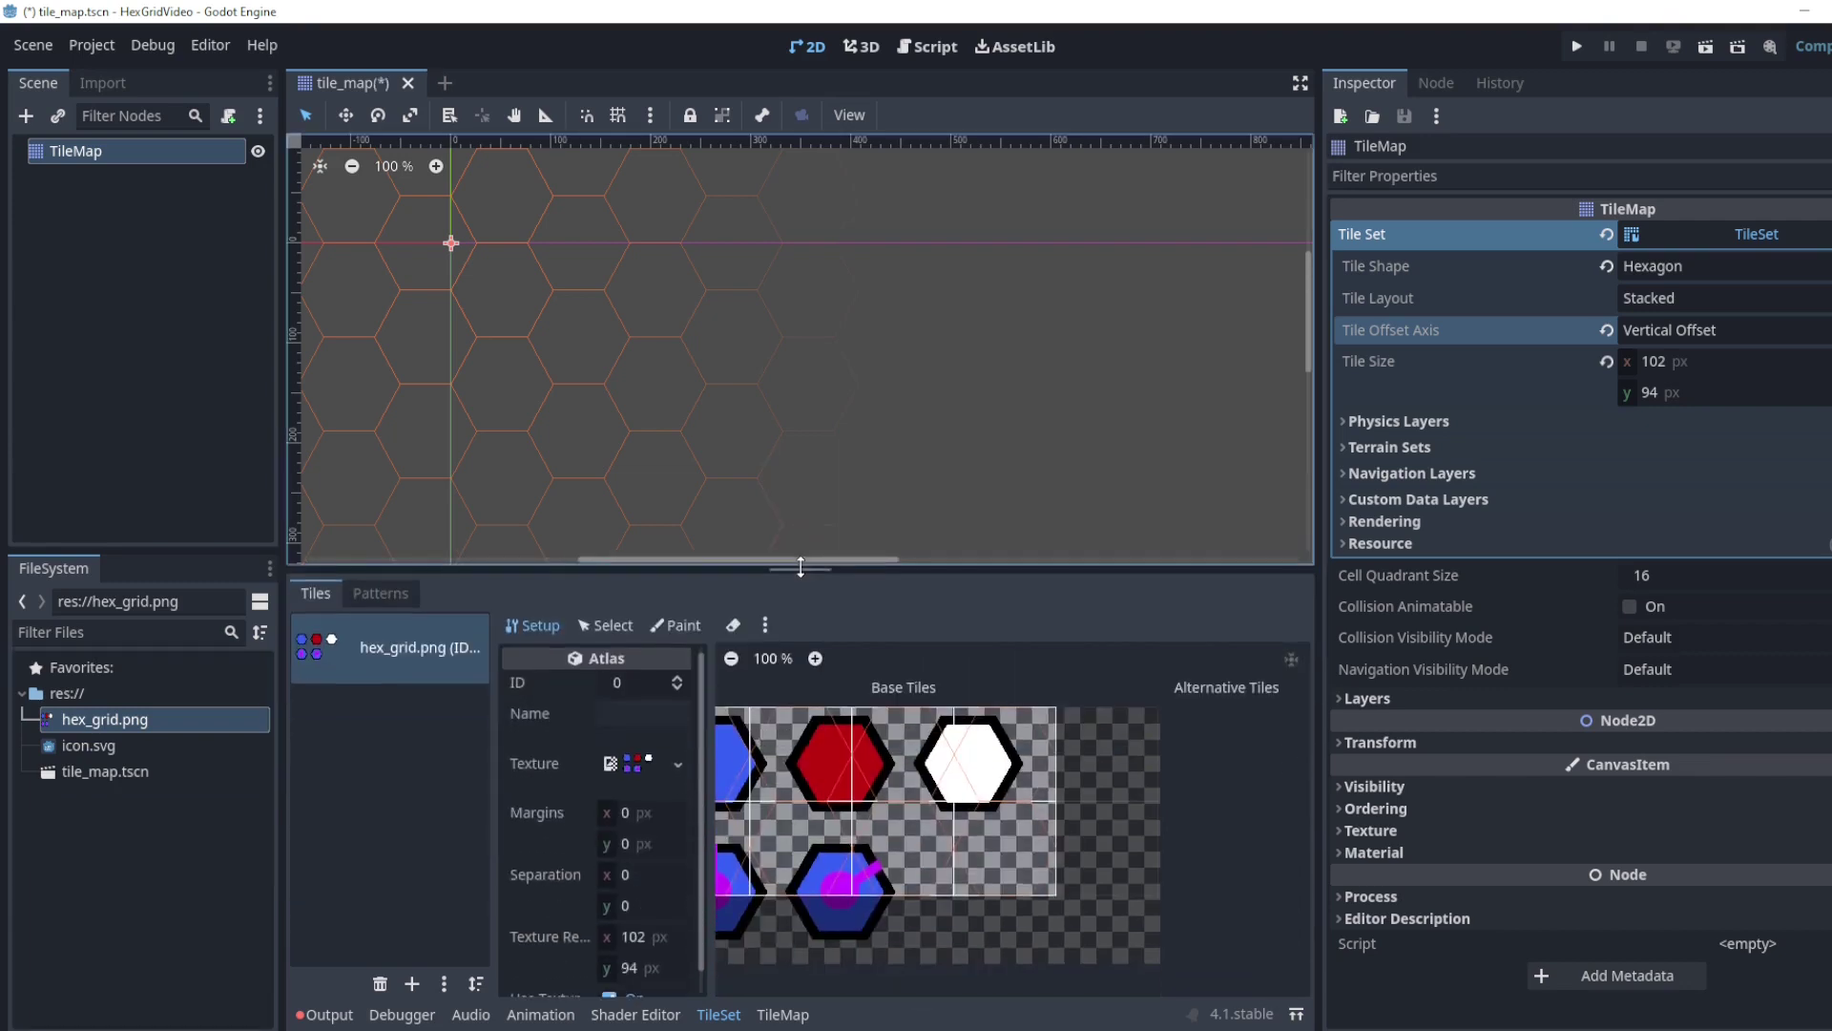
left_click_drag(706, 744, 790, 754)
mouse_move(1038, 833)
middle_mouse_down()
mouse_move(1112, 836)
mouse_move(993, 827)
mouse_move(1064, 830)
middle_mouse_up()
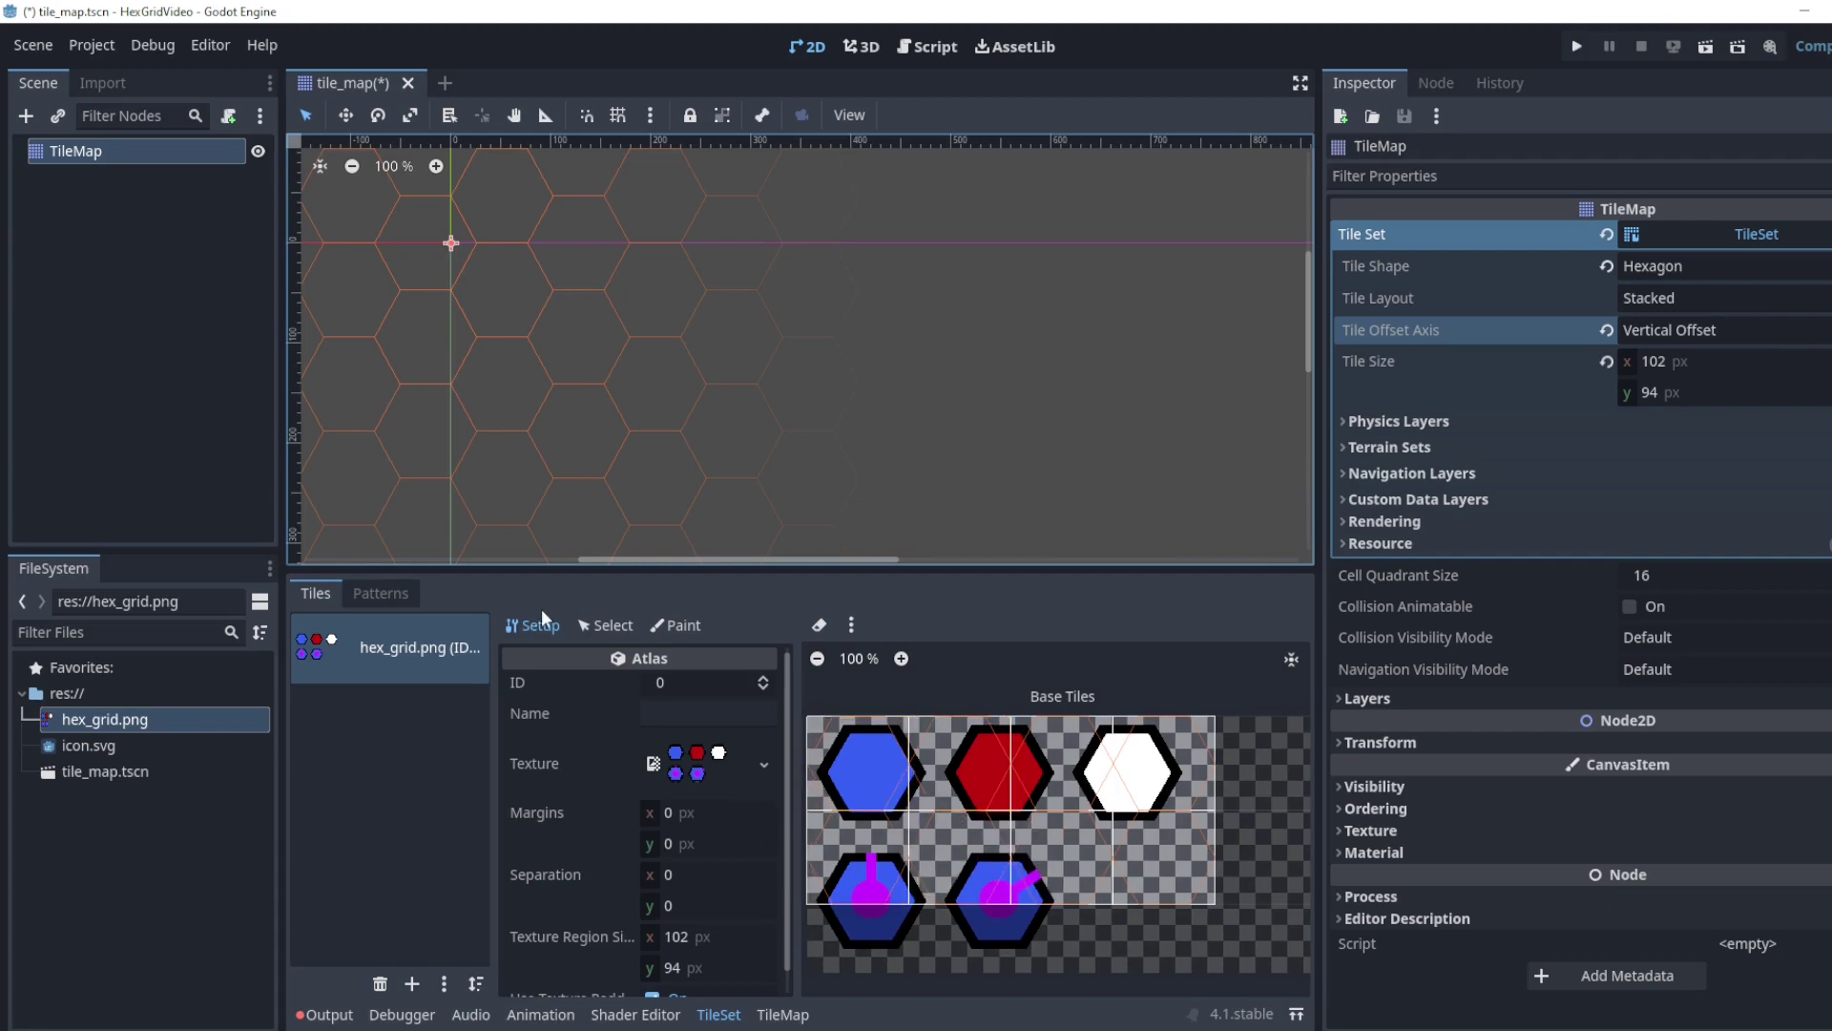
- Set the atlas margins to 9 px horizontal and 8 px vertical
scroll(675, 888, "down", 1)
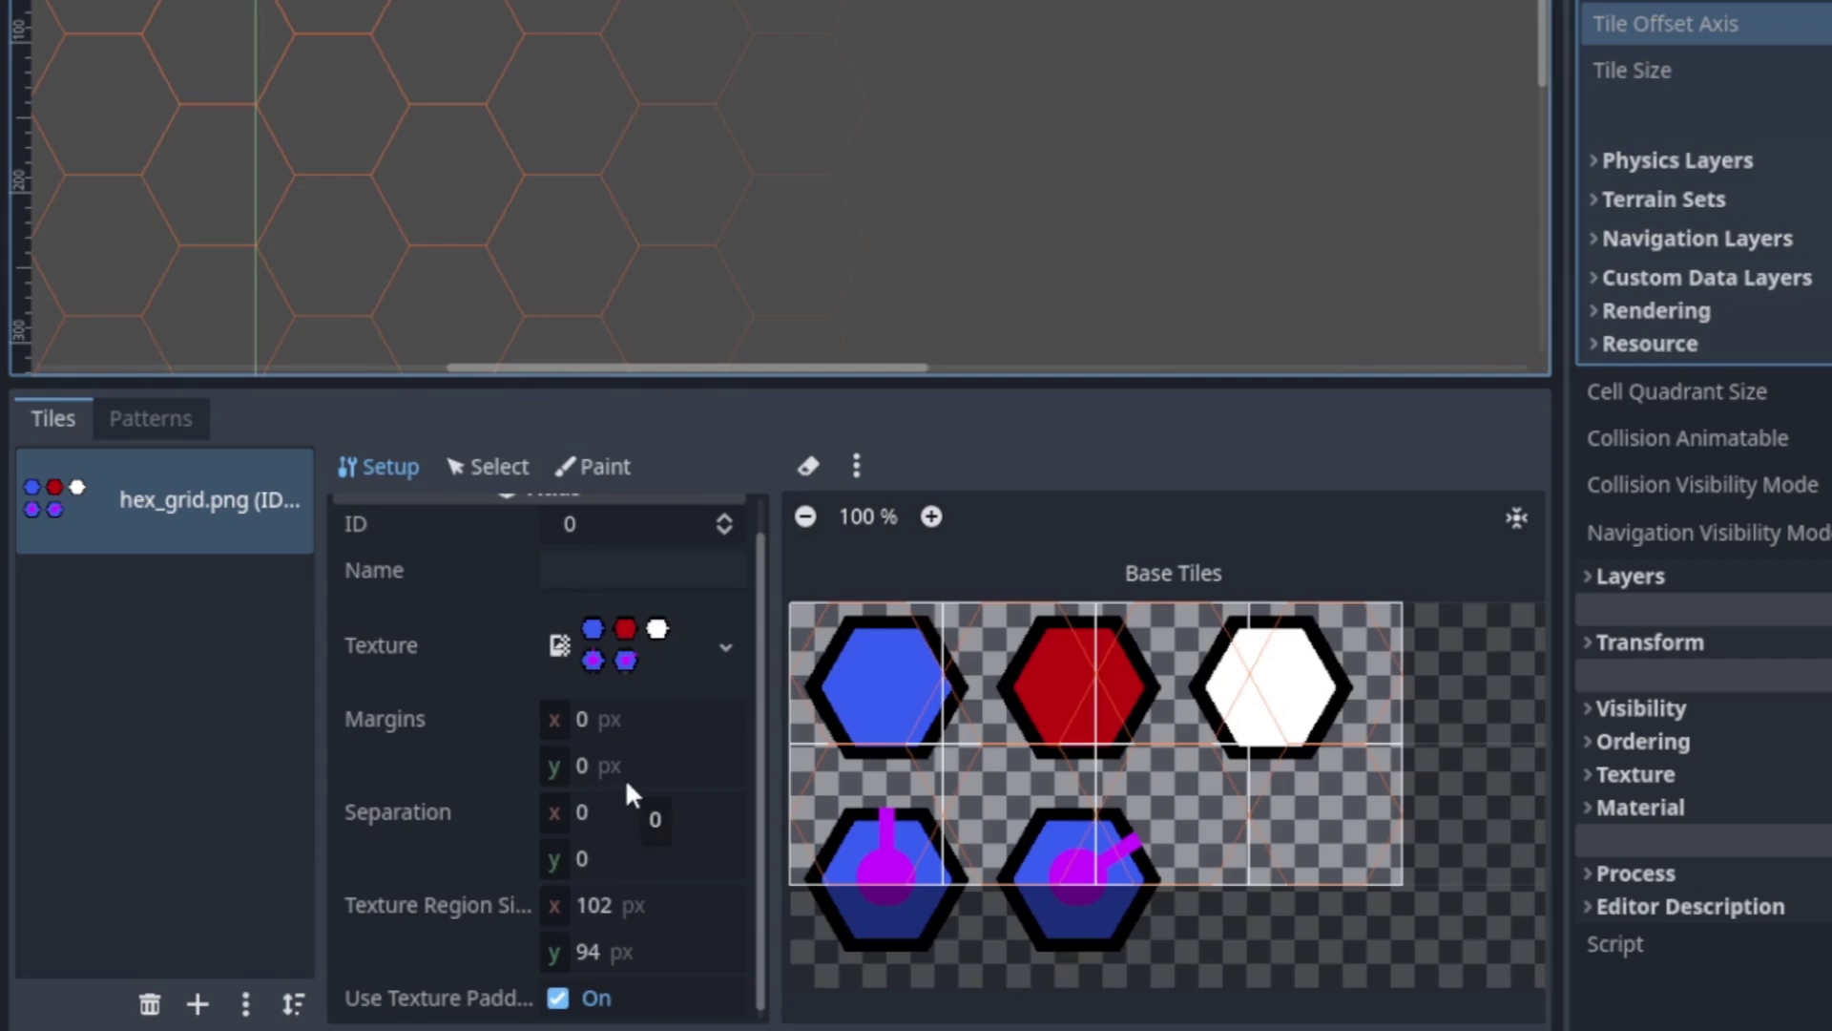
left_click(594, 715)
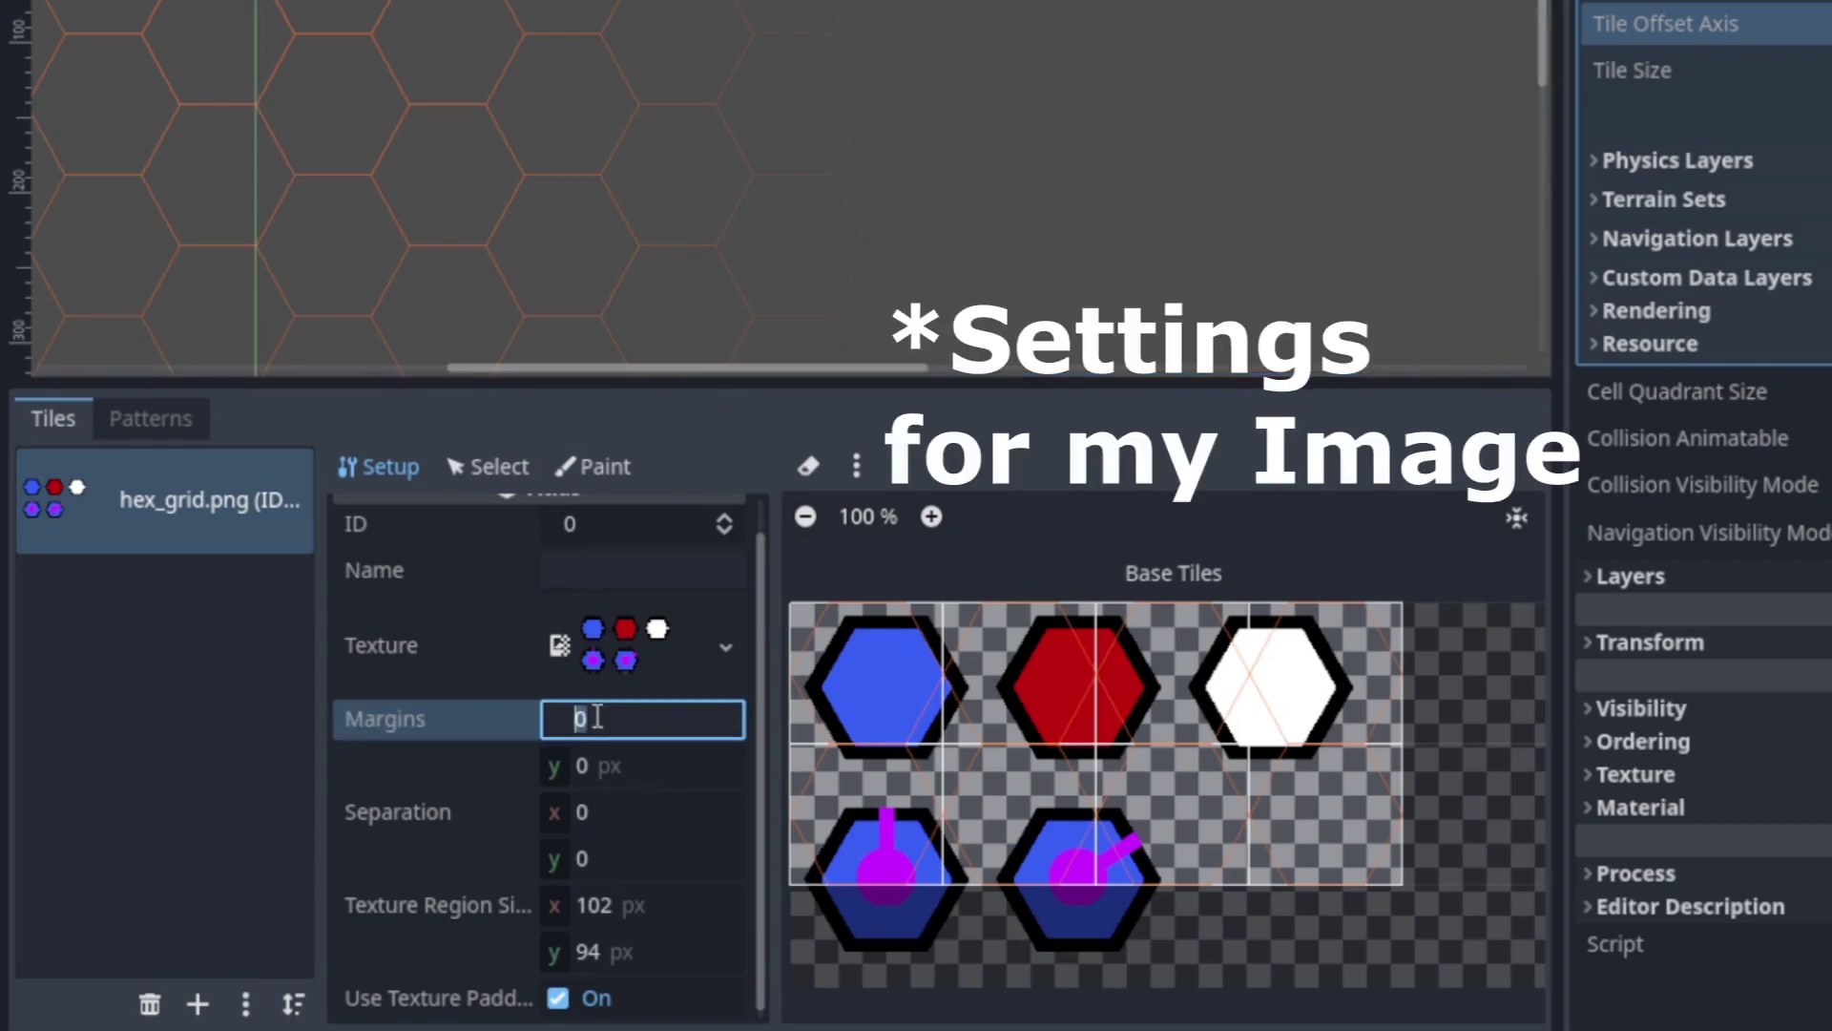
type("9")
key("Tab")
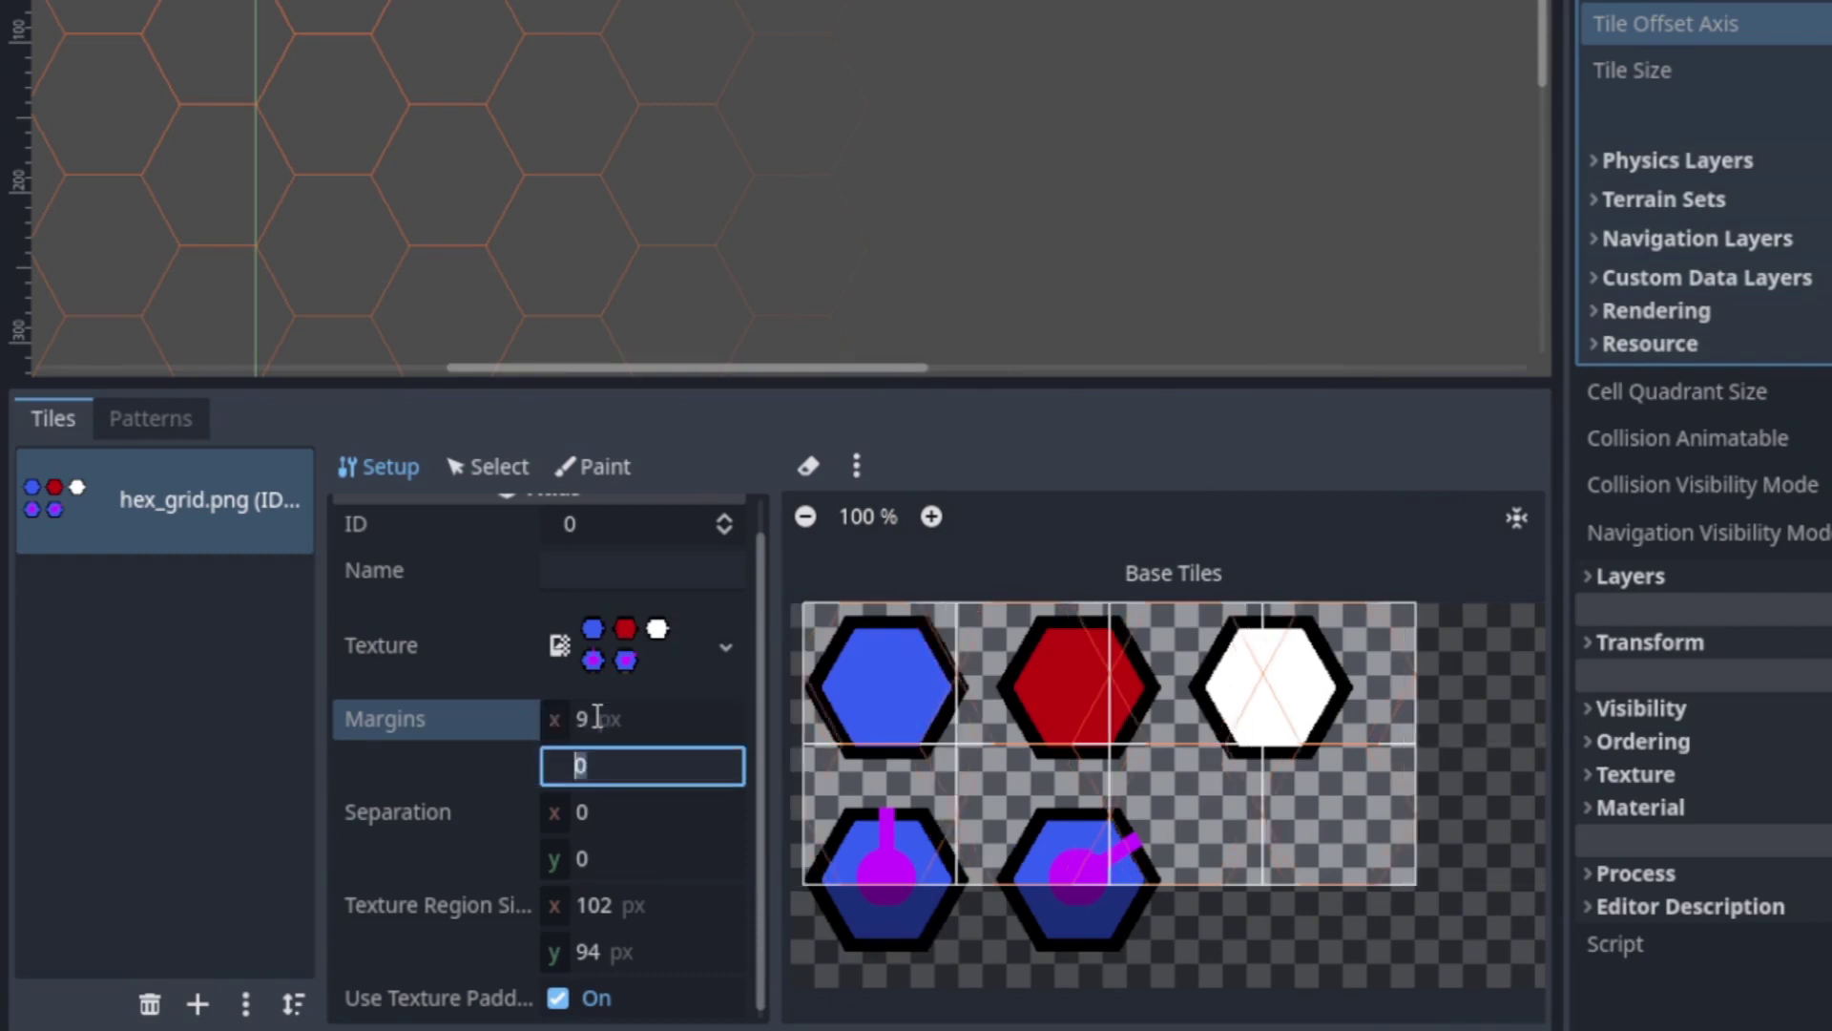
type("8")
key("Return")
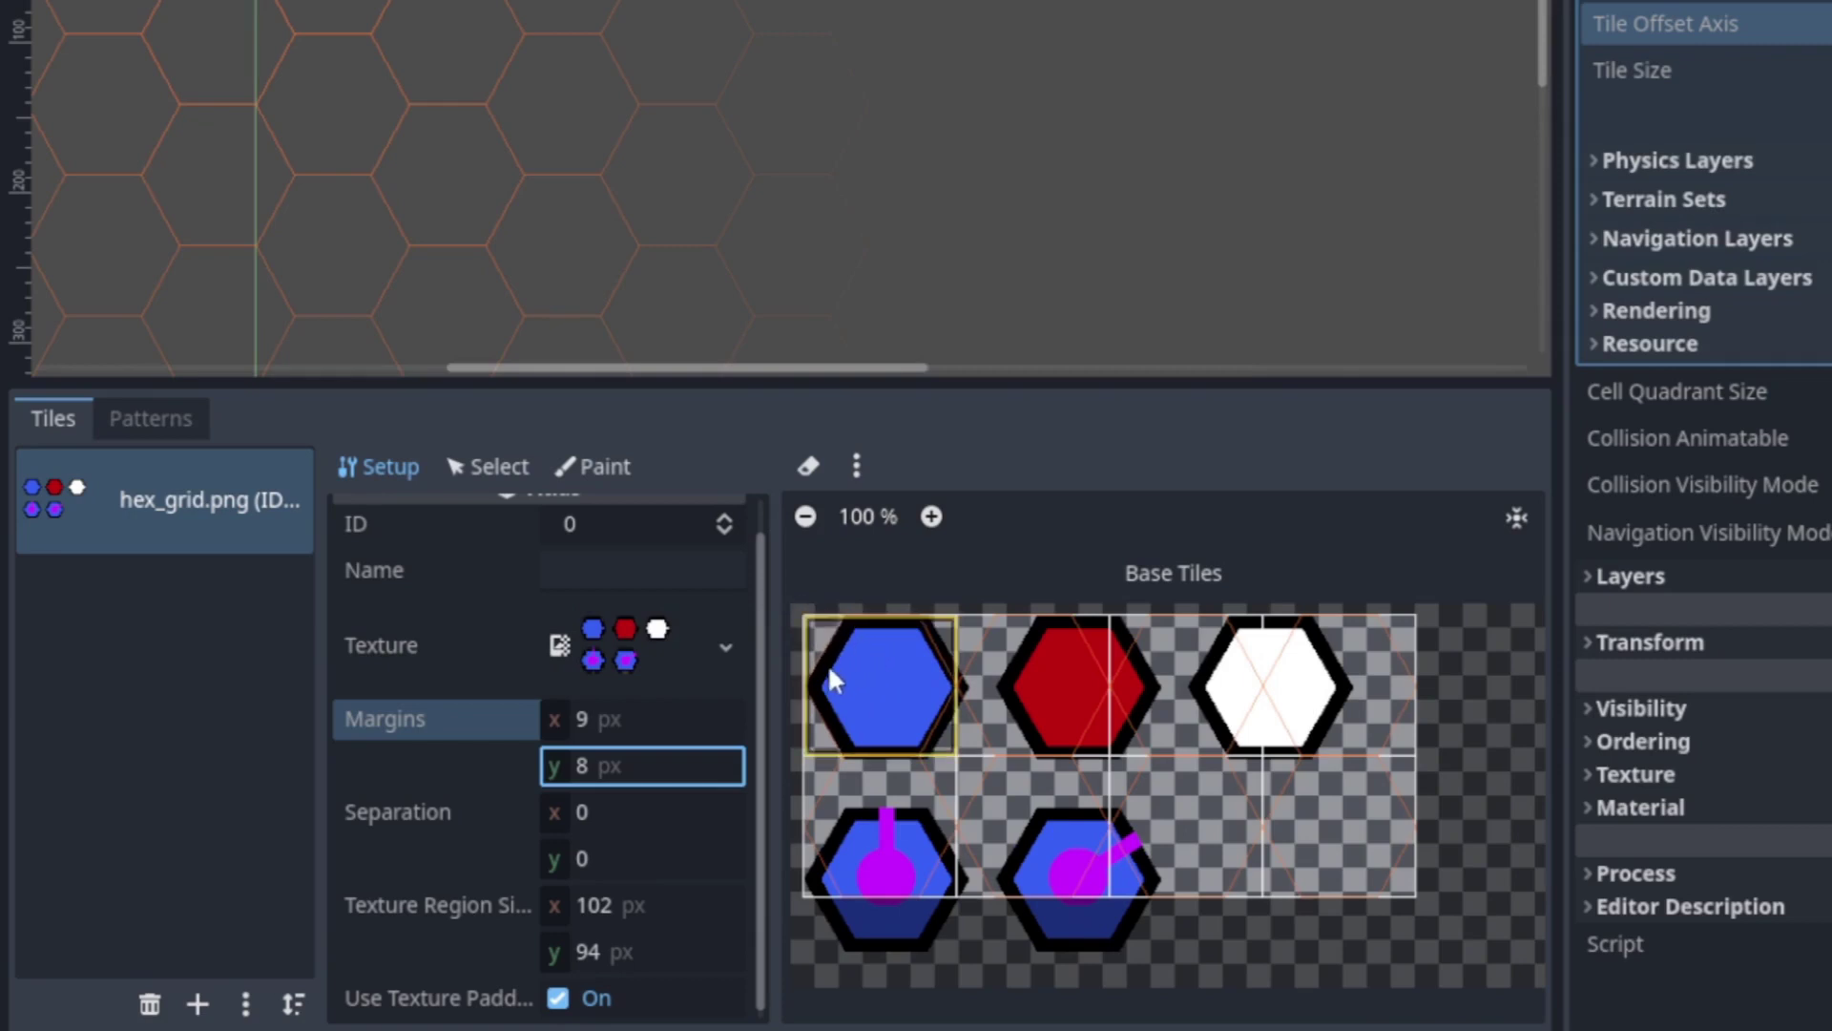
- Set horizontal separation to 18 px and texture region size to 110 × 96 px
left_click(628, 812)
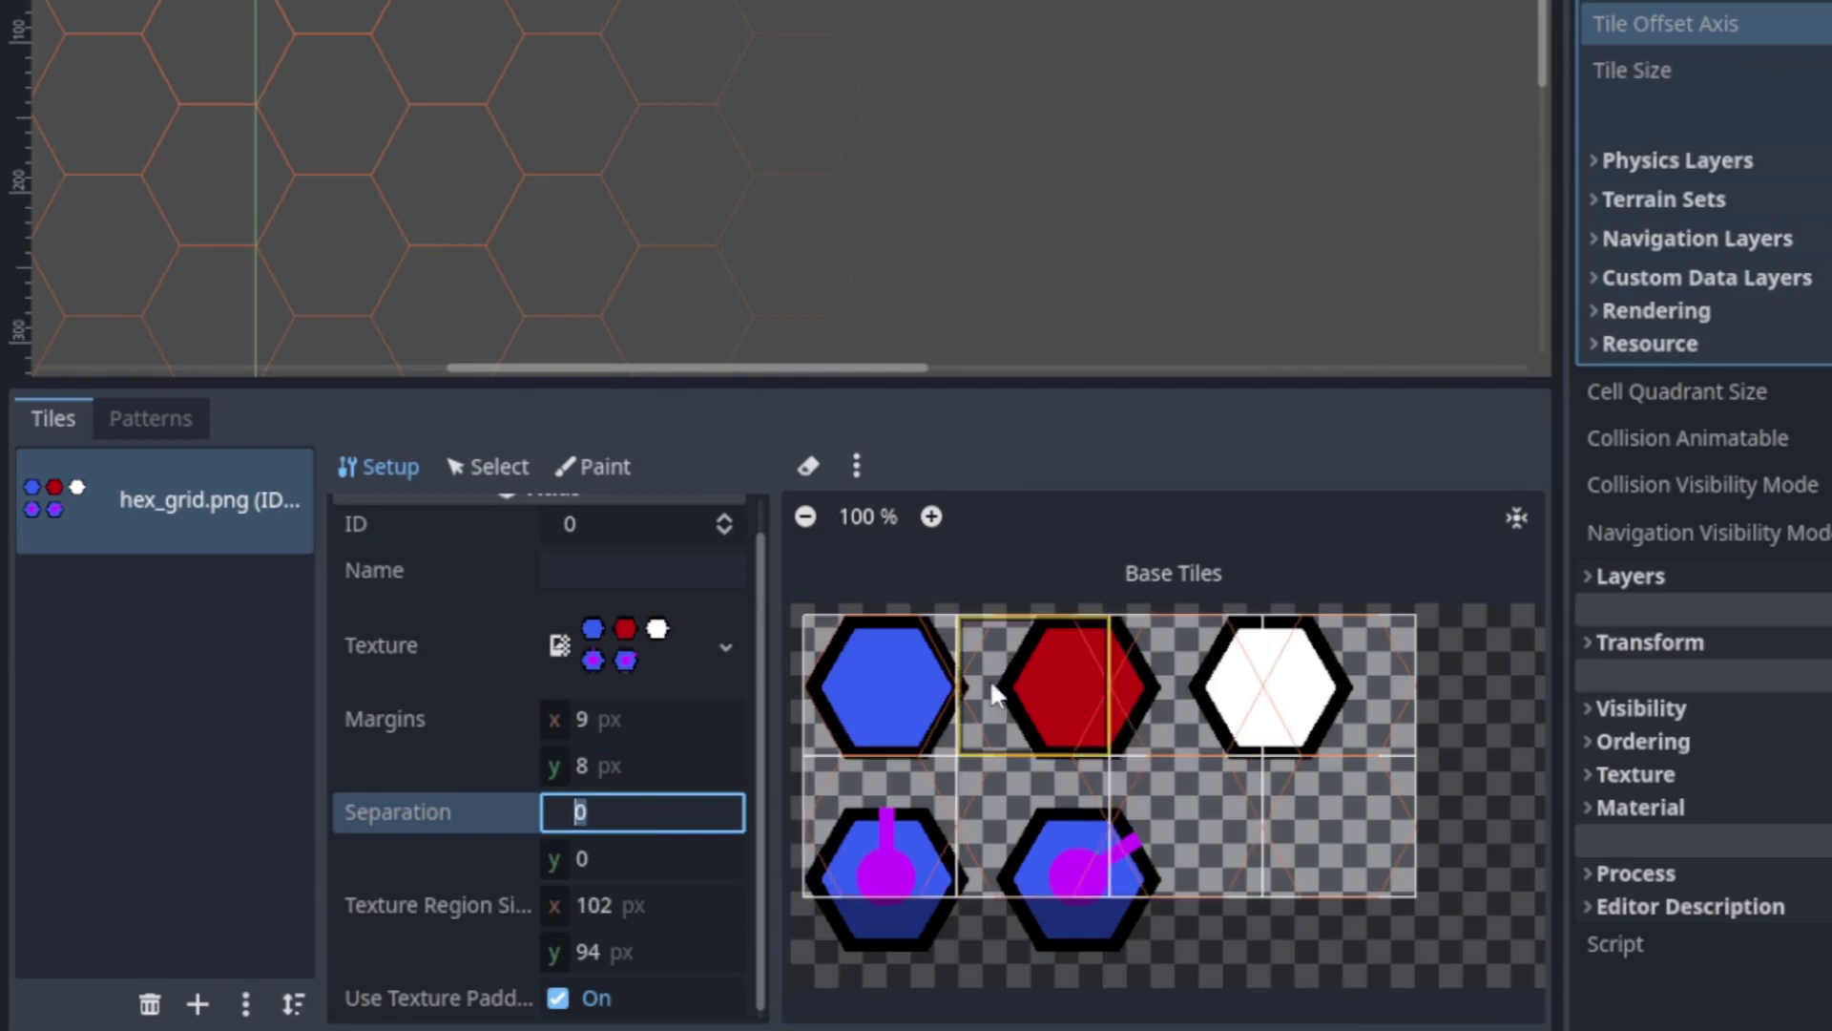
key("Return")
left_click(700, 817)
type("18")
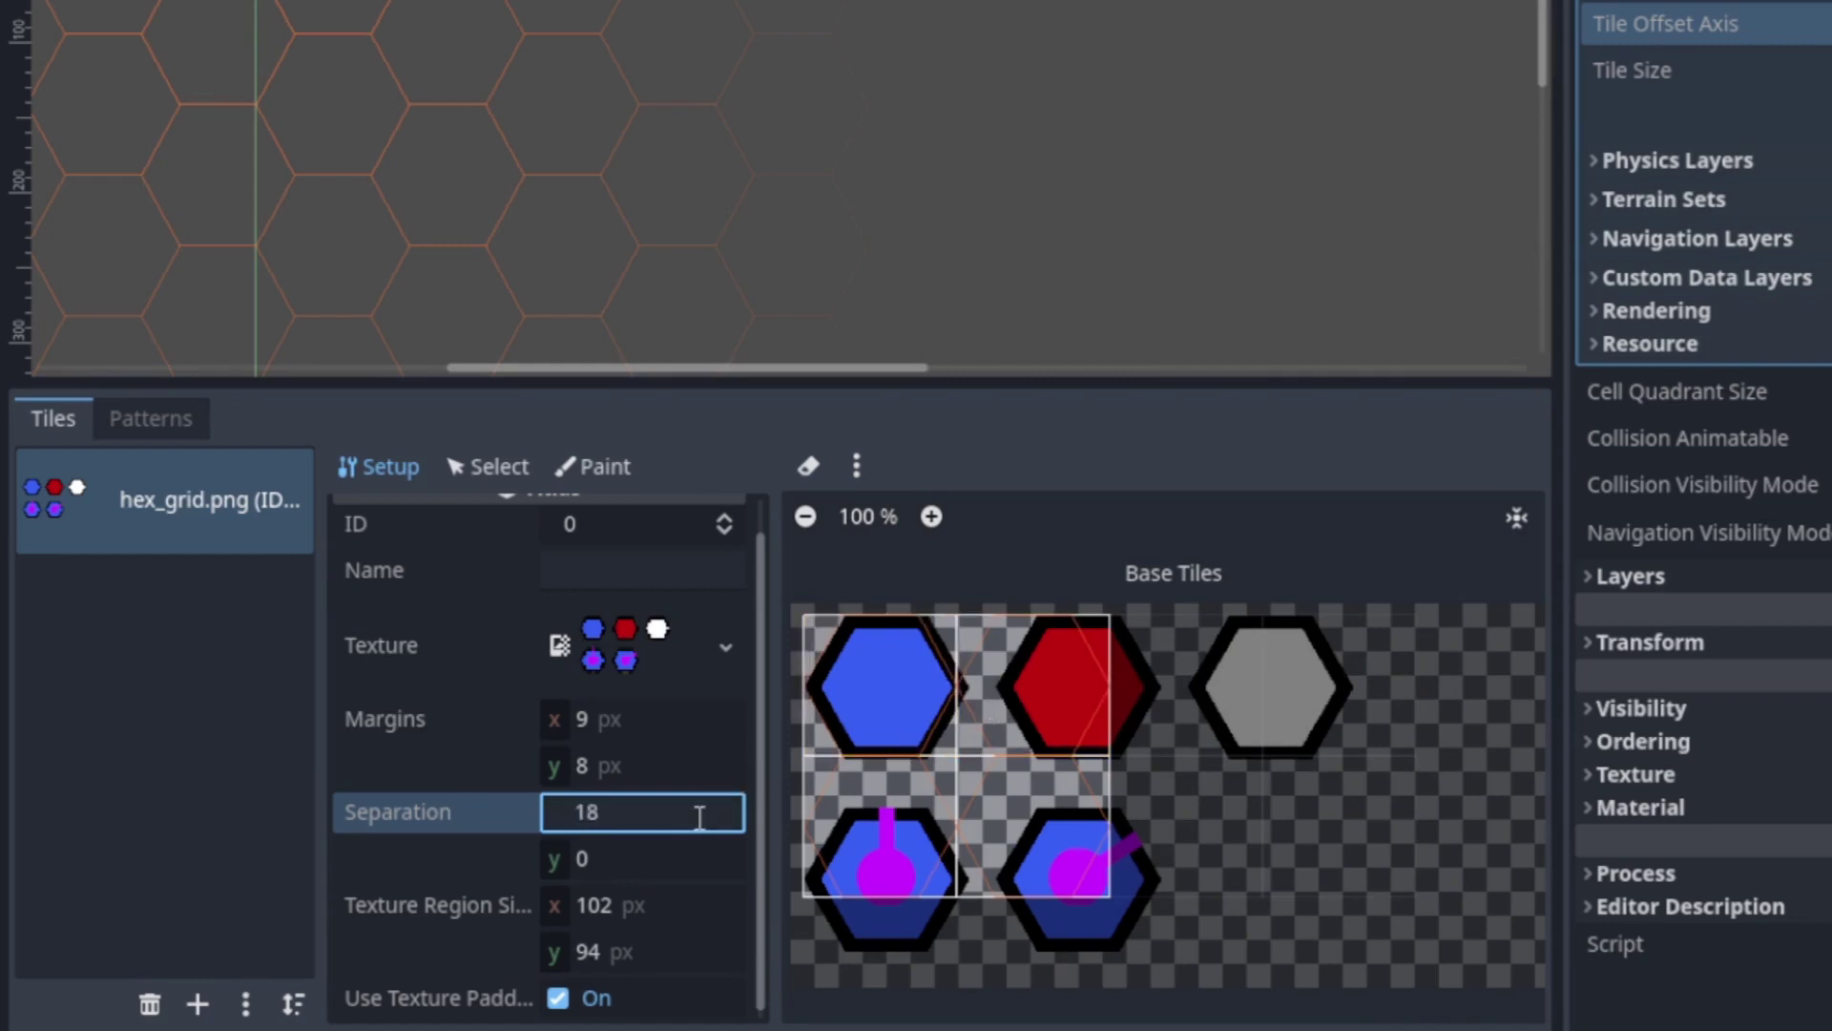
left_click(617, 951)
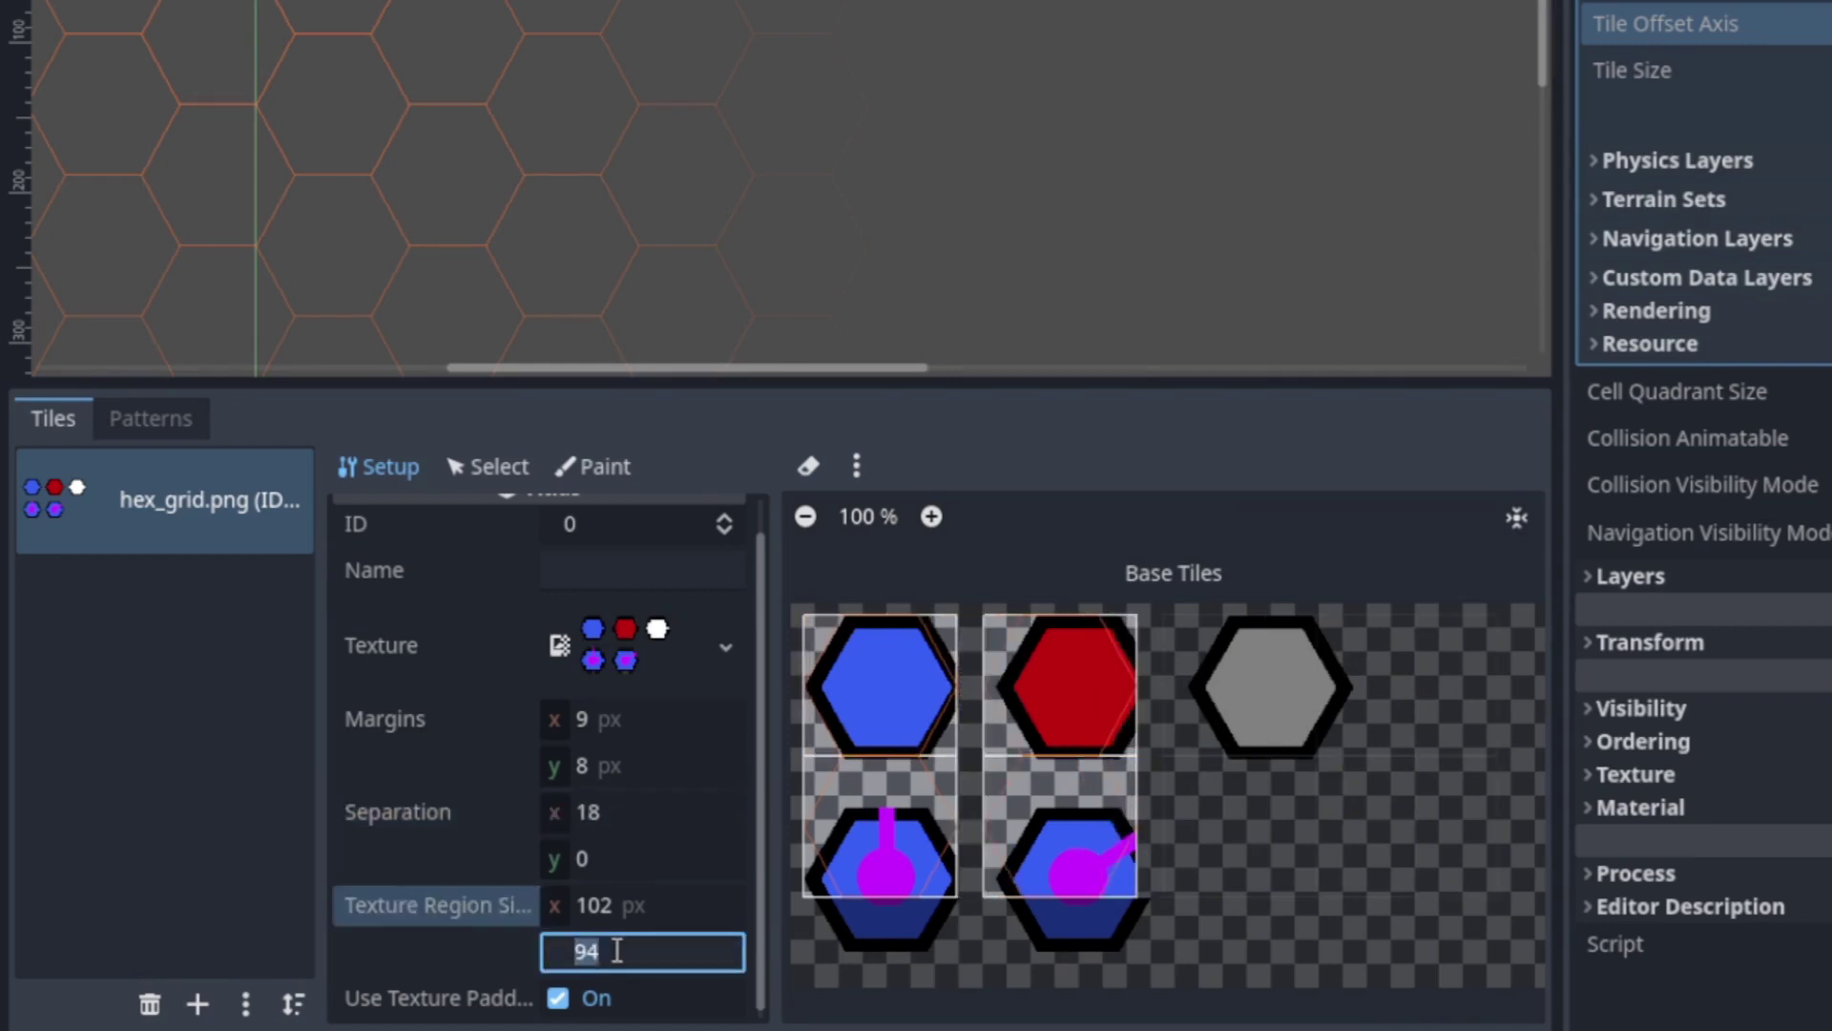
type("96")
key("Return")
left_click(625, 902)
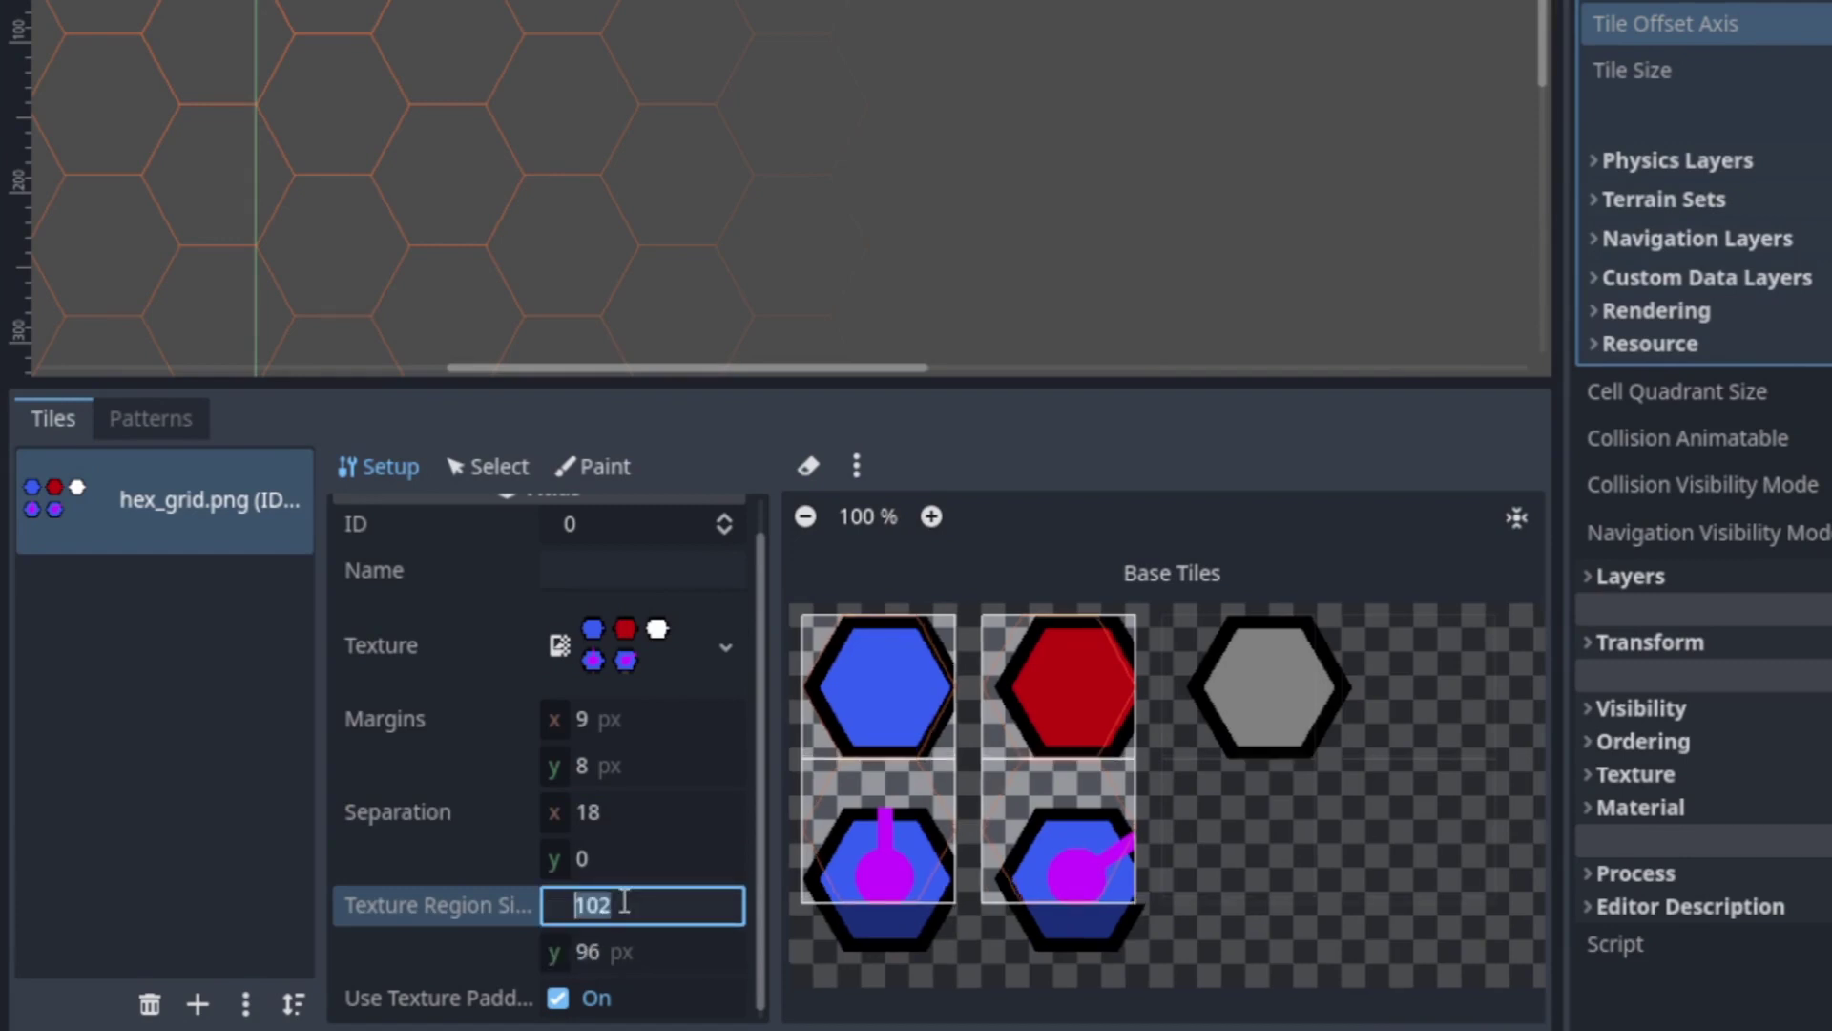
type("110")
key("Return")
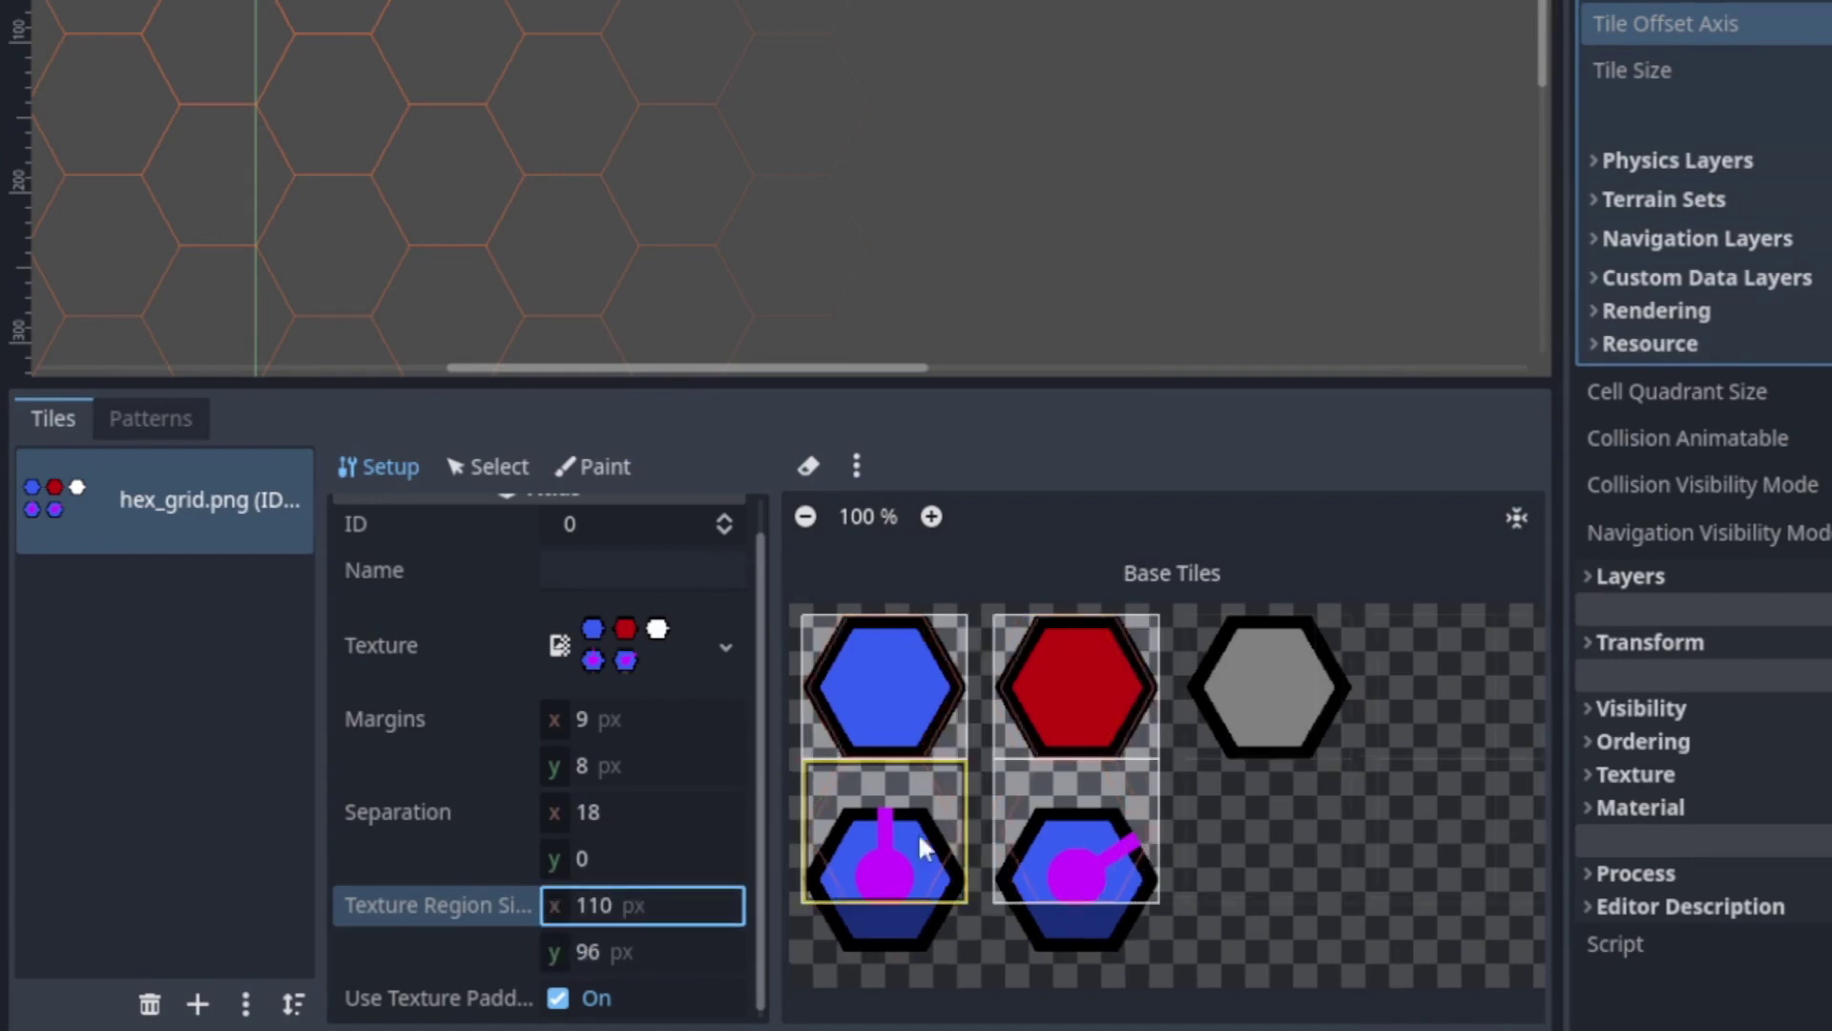
- Delete the two bottom knob tiles and create a tile from the white hexagon at (2, 0)
right_click(915, 823)
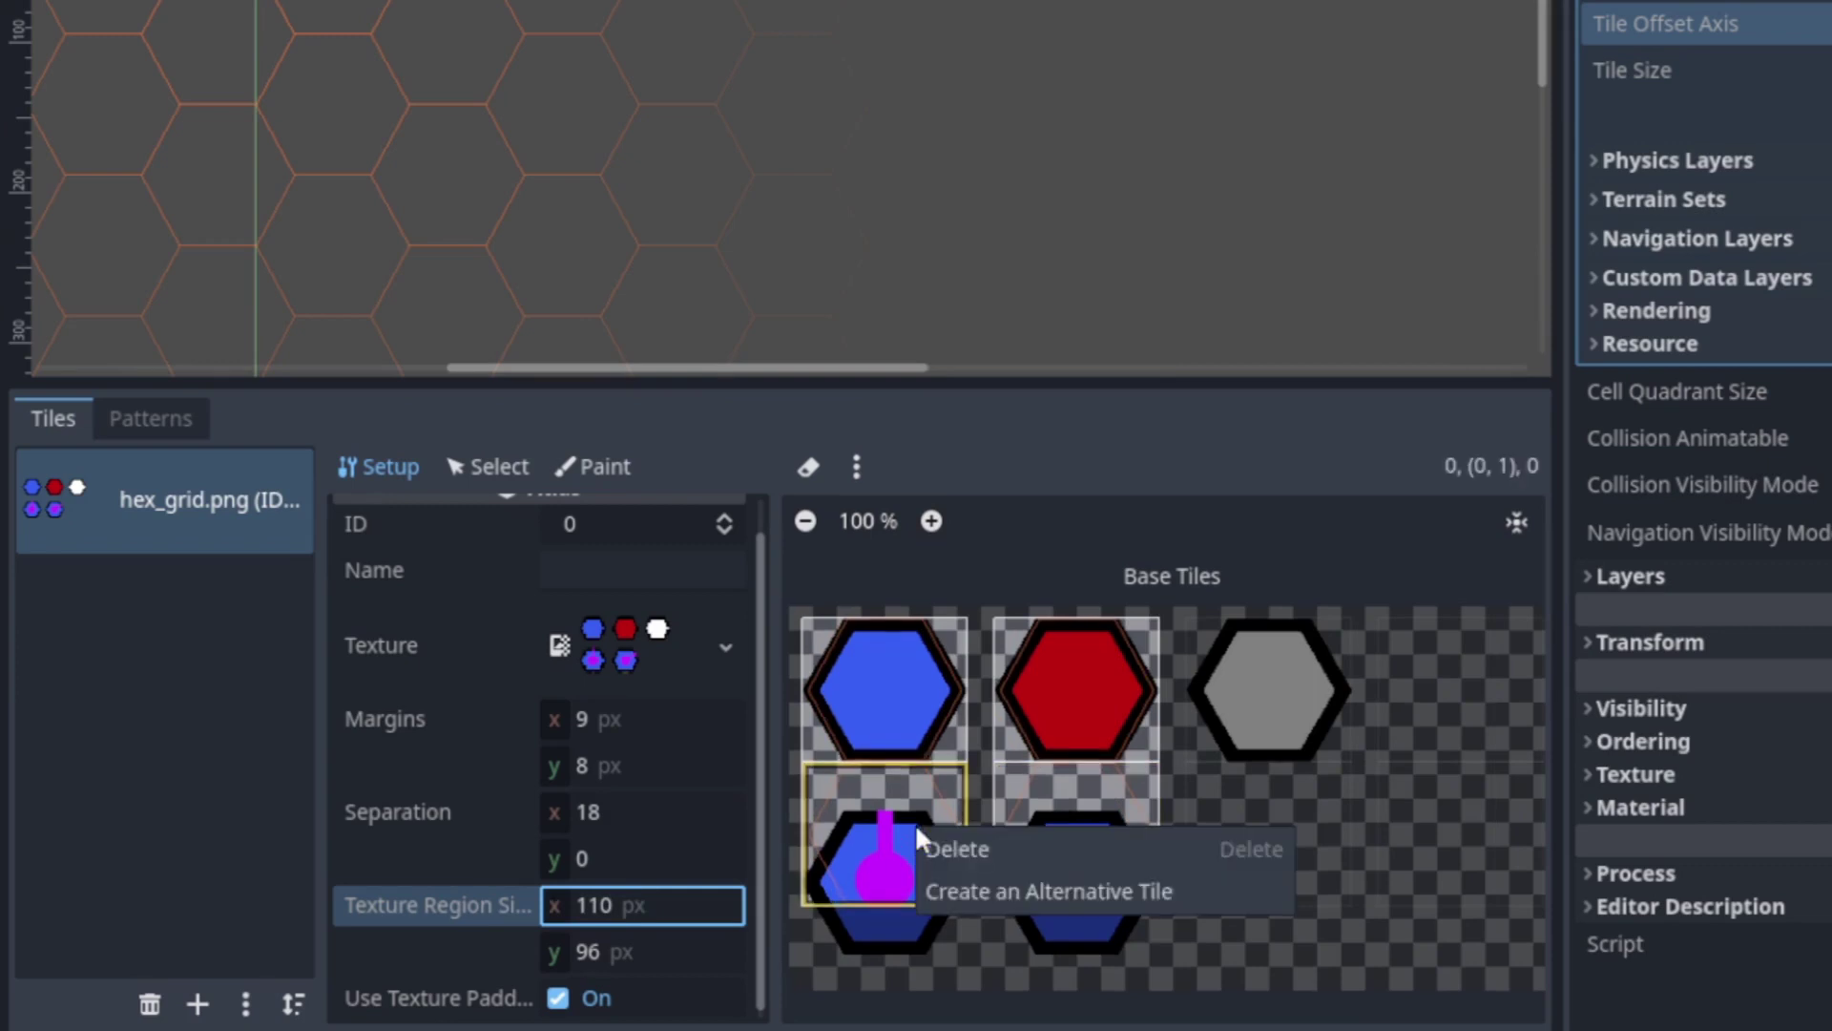
left_click(1057, 817)
right_click(1060, 825)
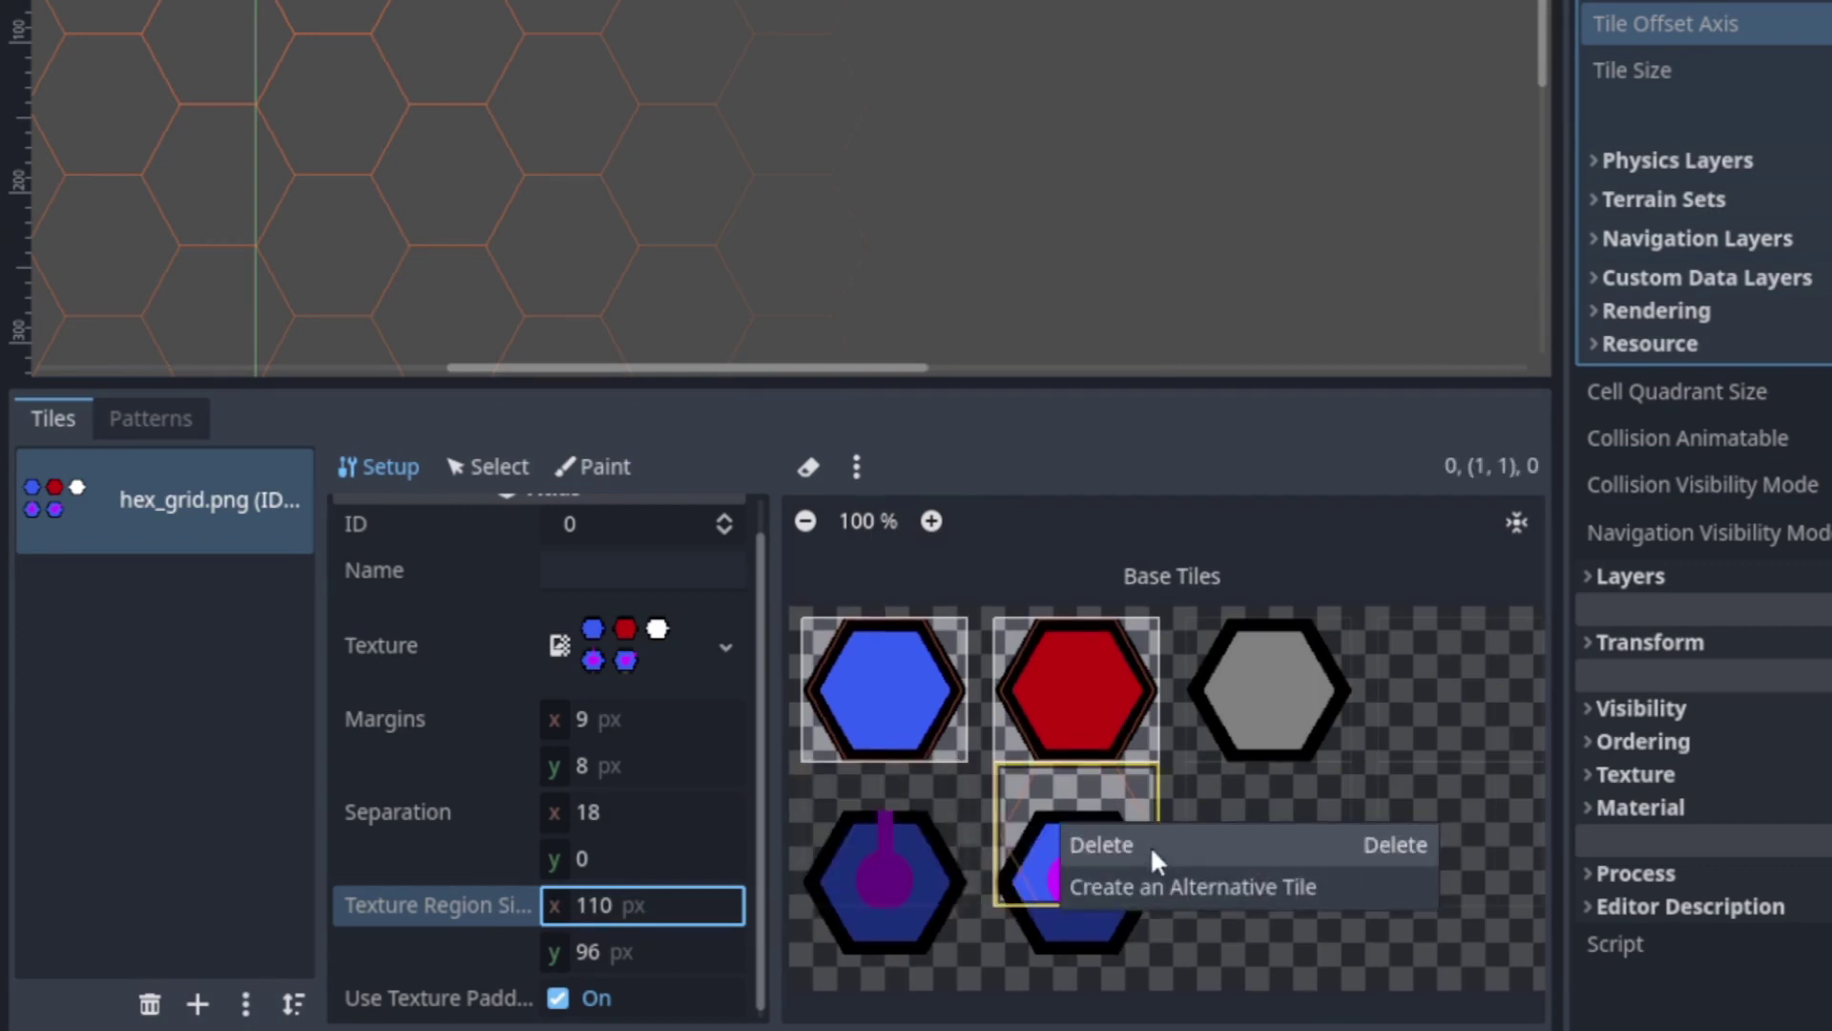
left_click(1149, 846)
left_click(1262, 697)
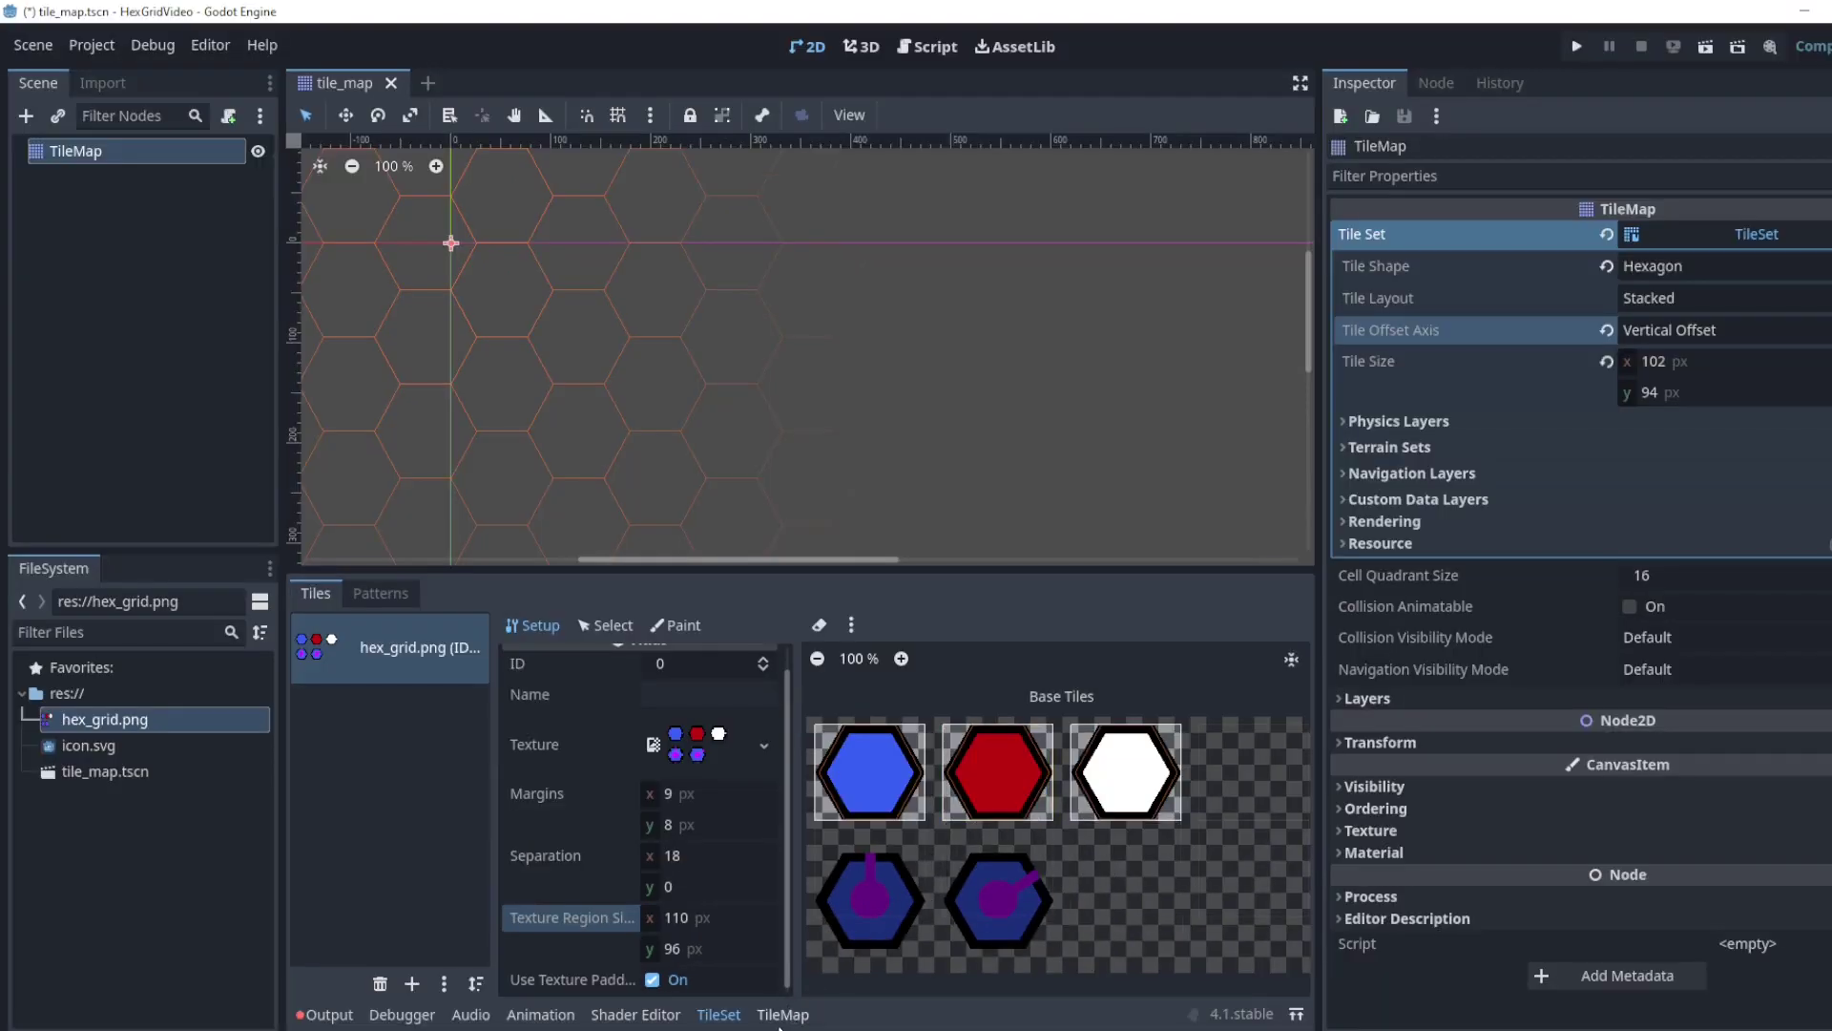
- Paint blue hexagons at cells (0,0), (1,0) and (0,1) on the TileMap
left_click(778, 1023)
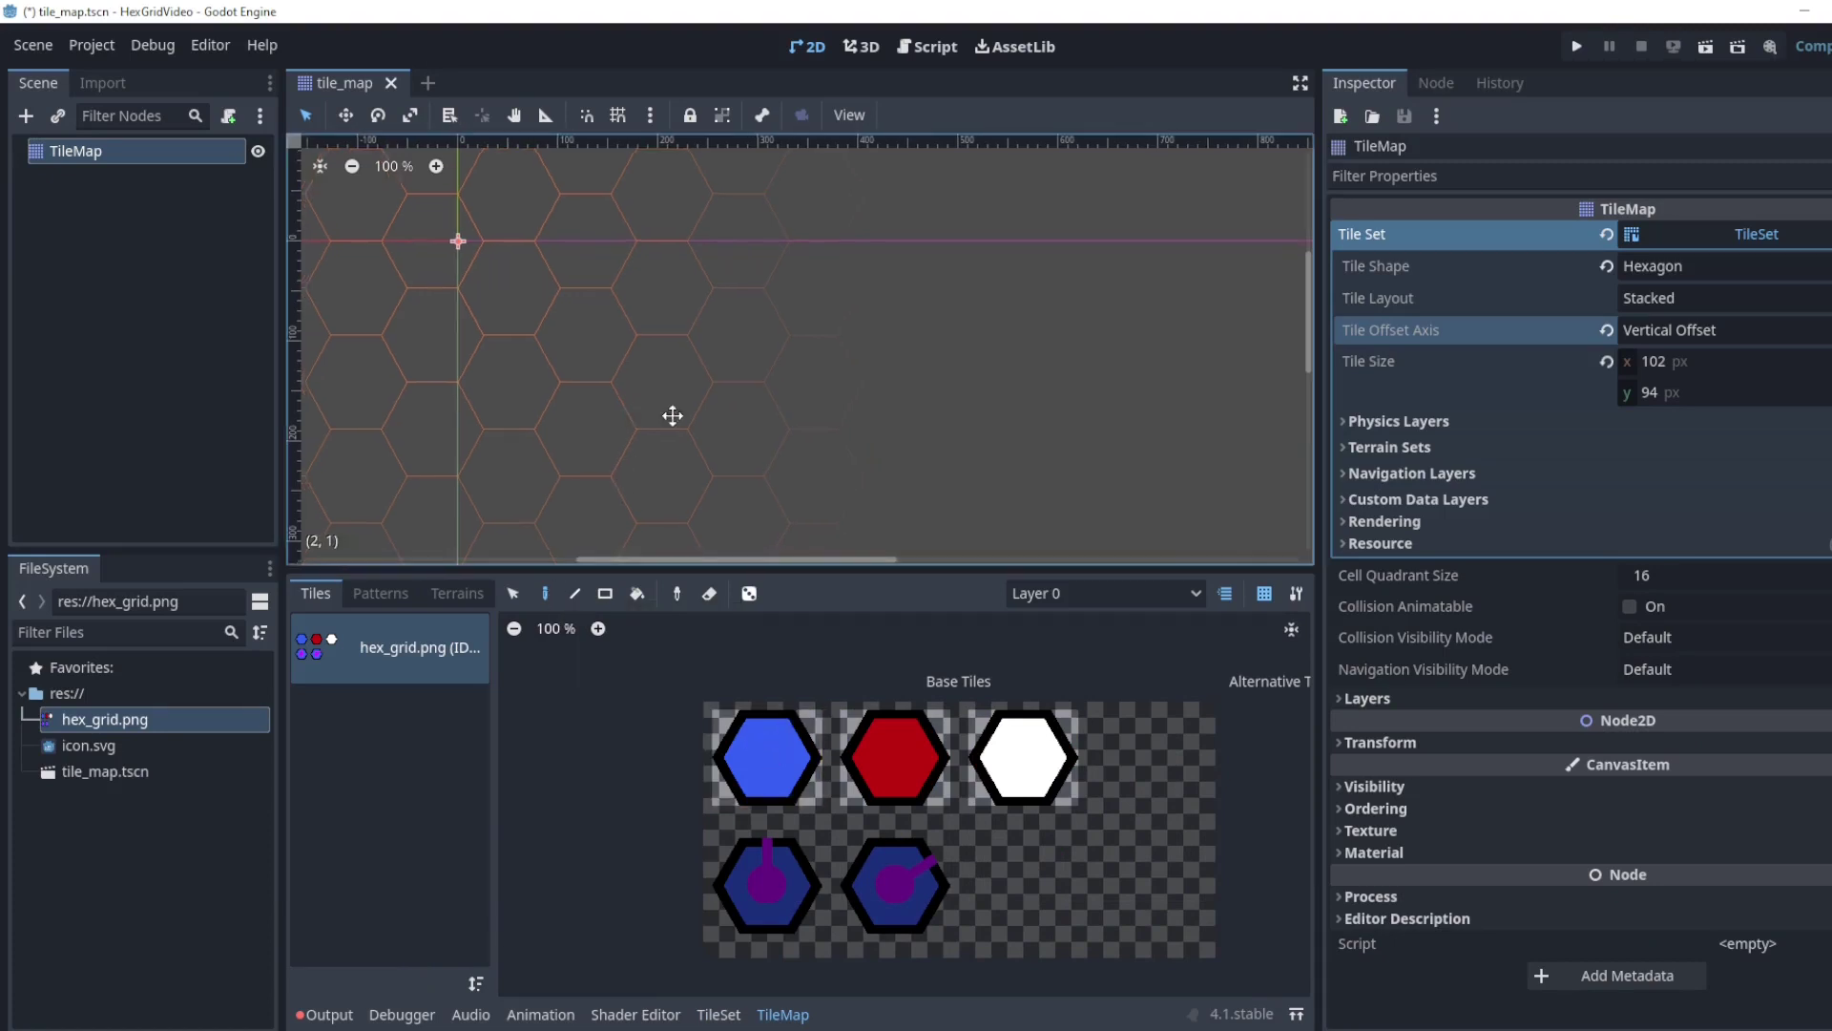
middle_click_drag(671, 414, 822, 446)
scroll(822, 446, "down", 1)
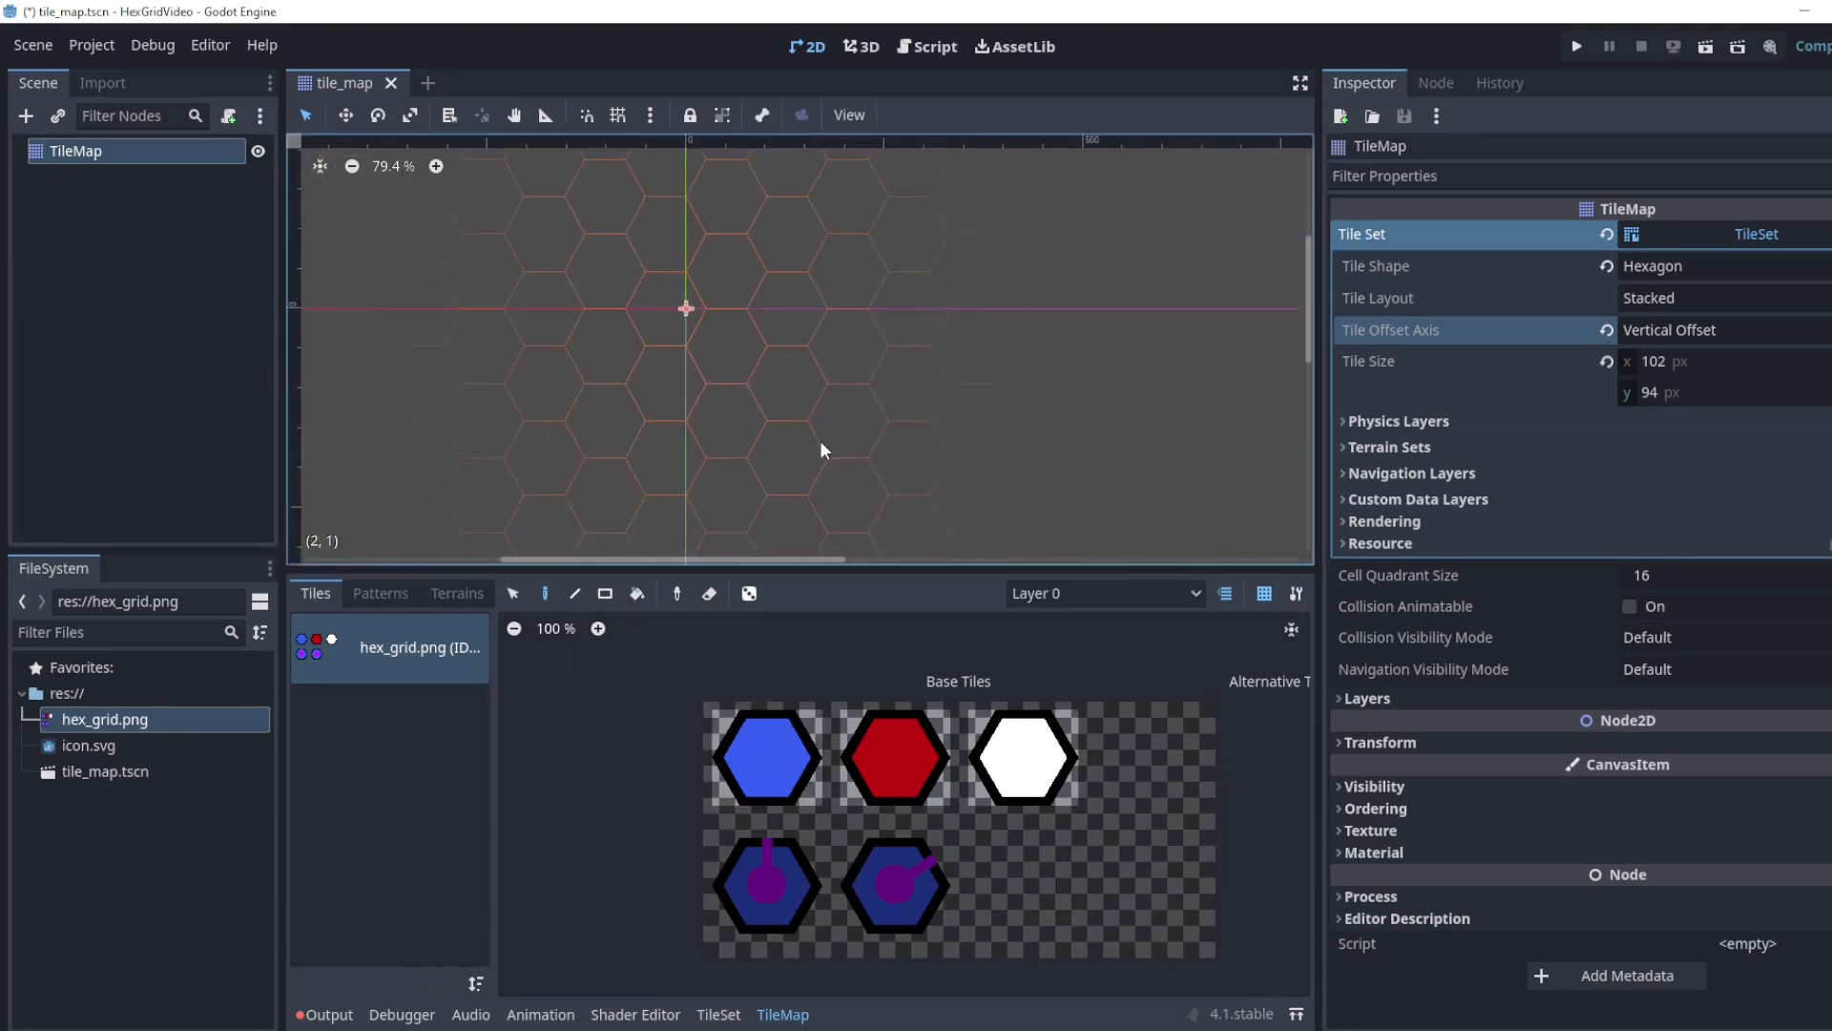
left_click(775, 773)
left_click(735, 379)
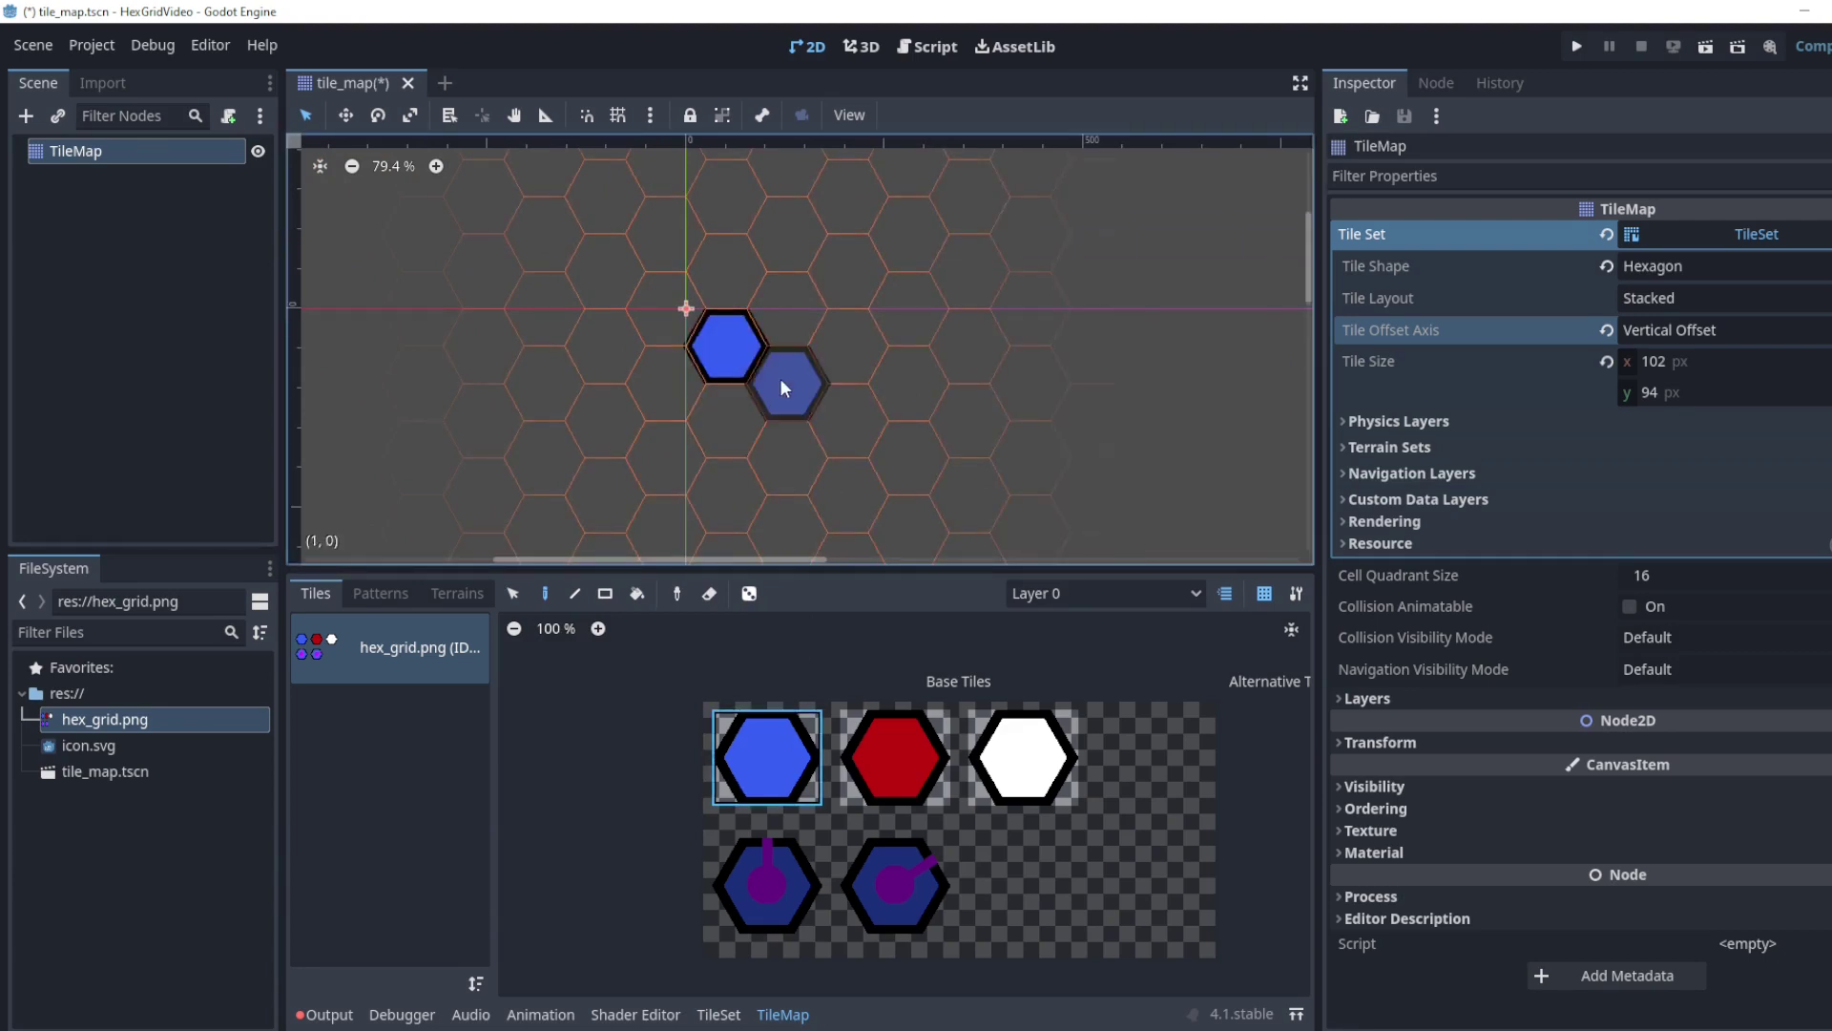
left_click(780, 382)
left_click(741, 439)
- Paint a row of three red hexagons above the blue ones
left_click(895, 757)
left_click(788, 308)
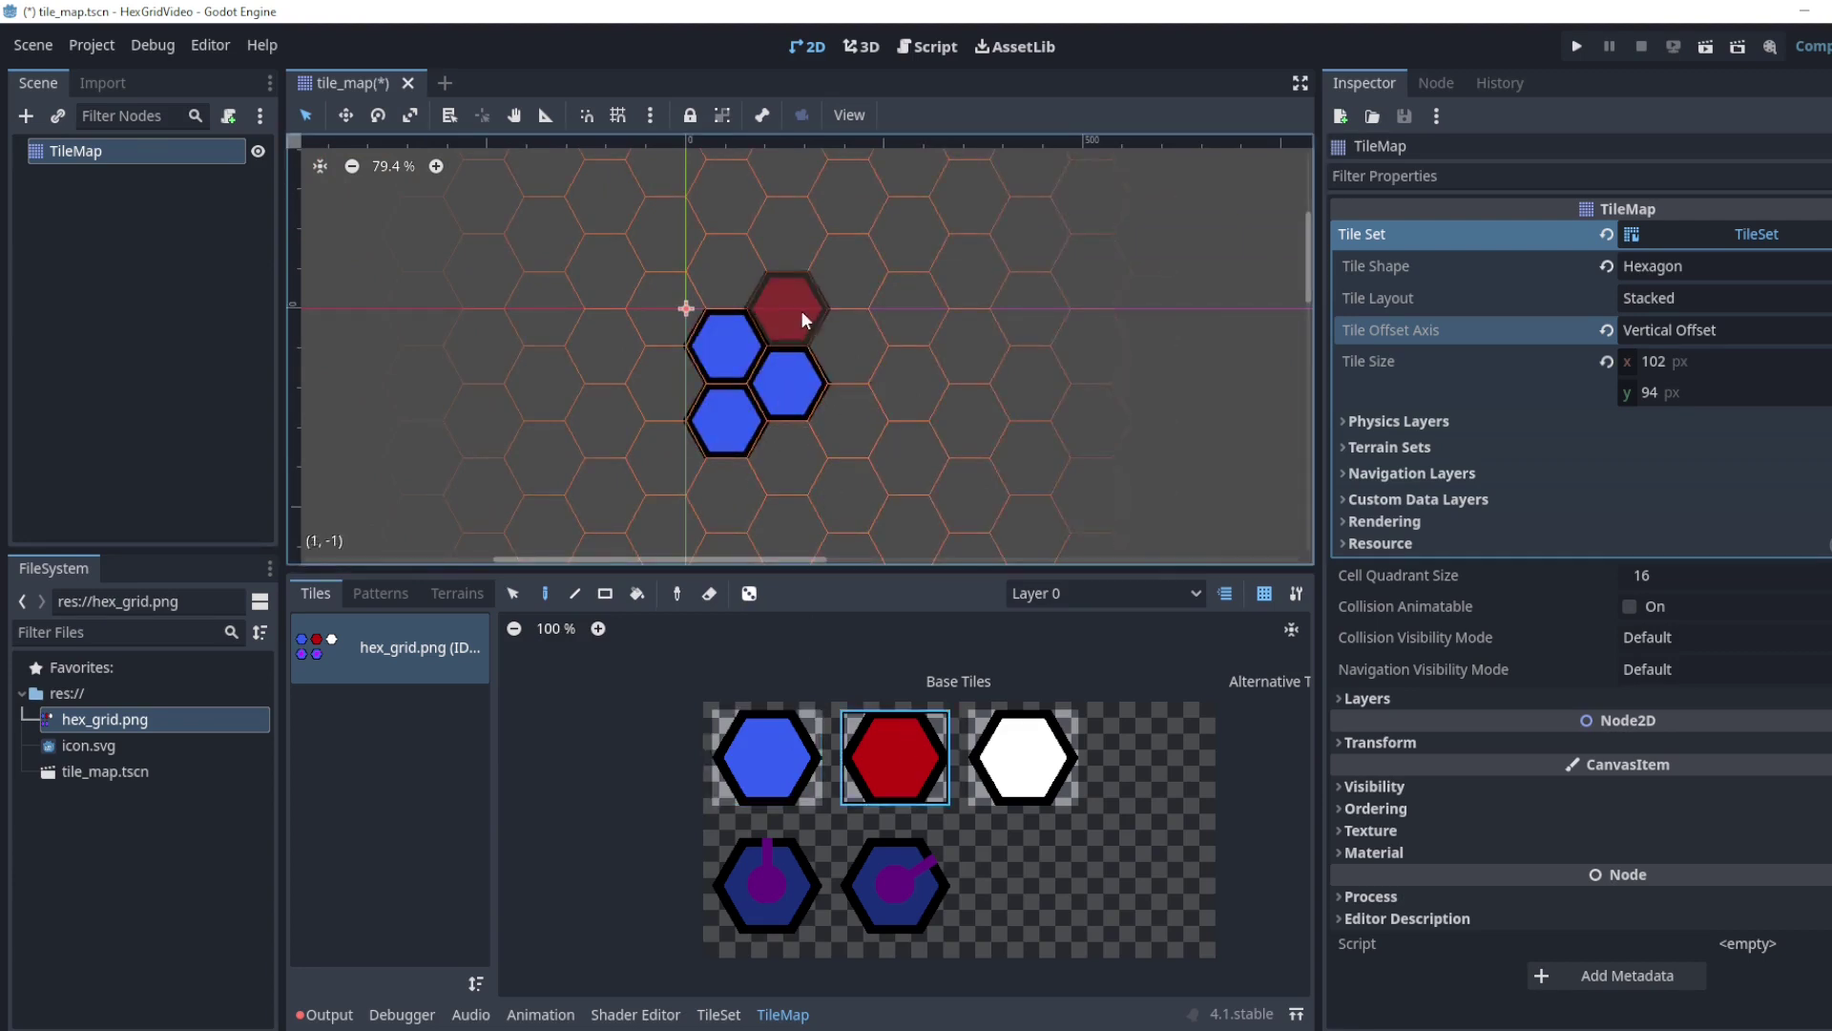
left_click(847, 345)
left_click(909, 383)
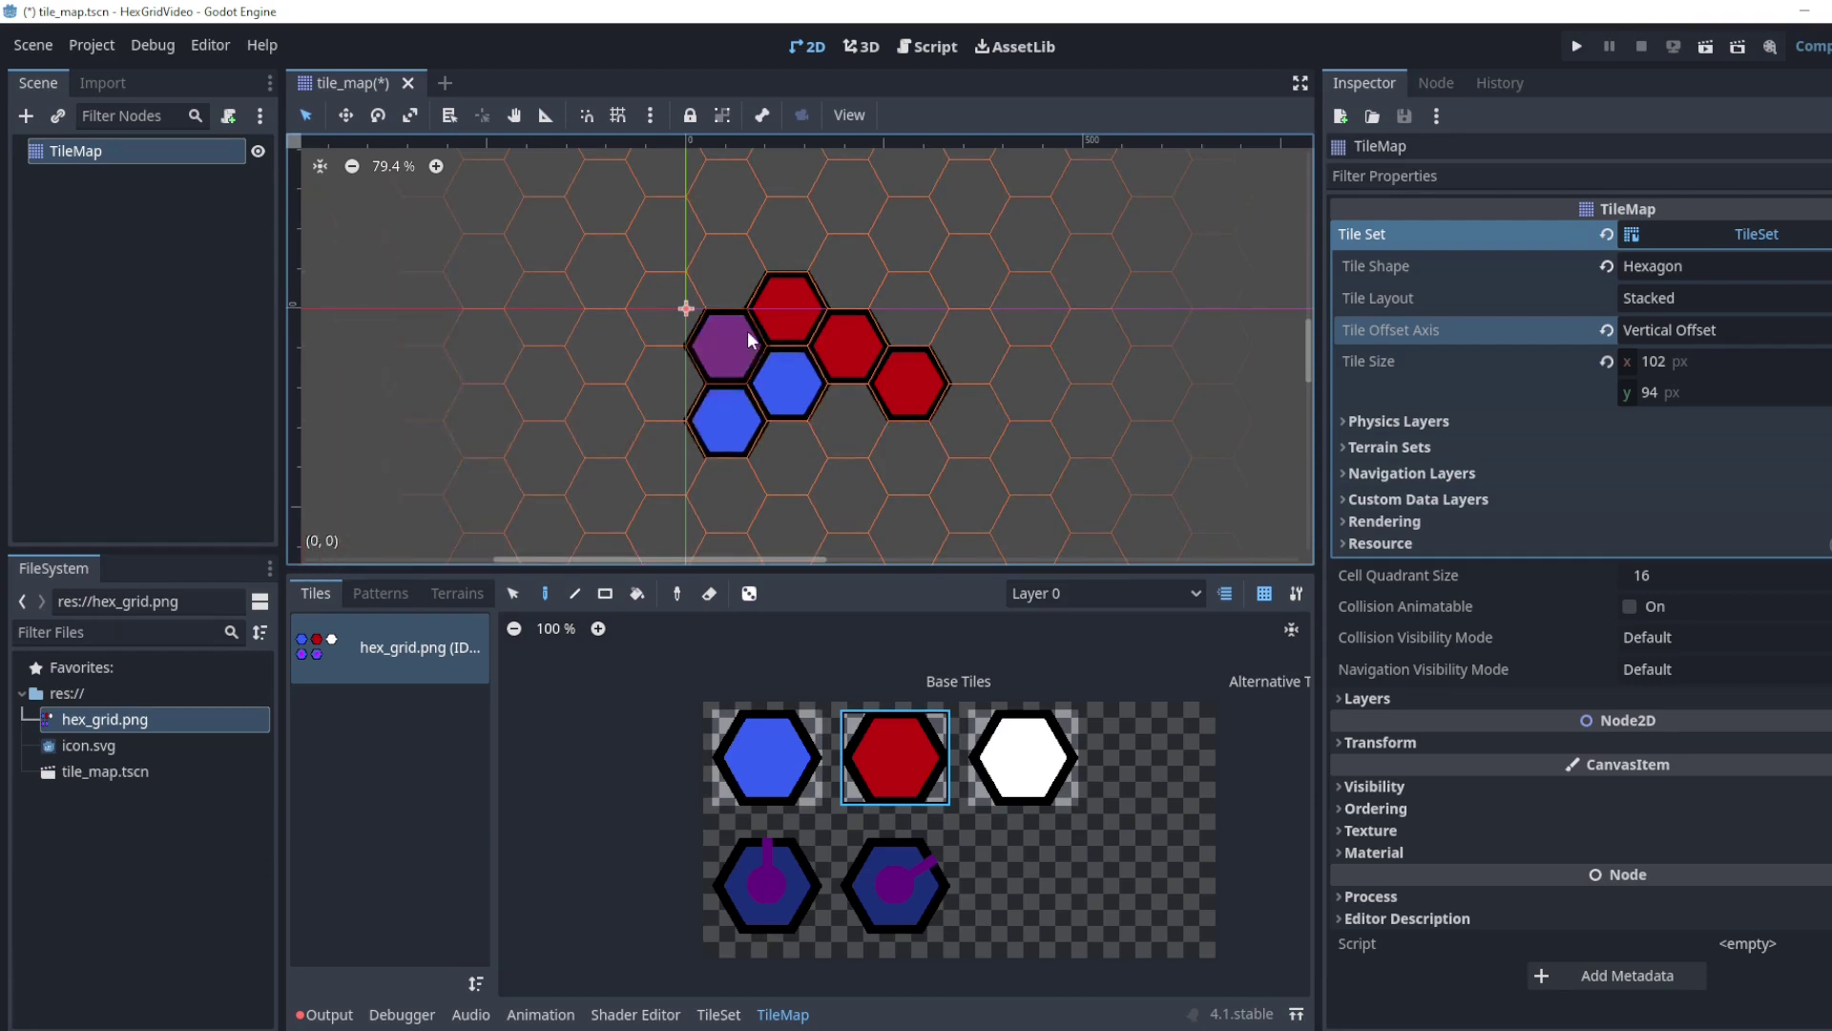
- Repaint cell (0,0) white, add three white hexagons beside it, and shift the map down-right
left_click(1022, 756)
left_click(722, 342)
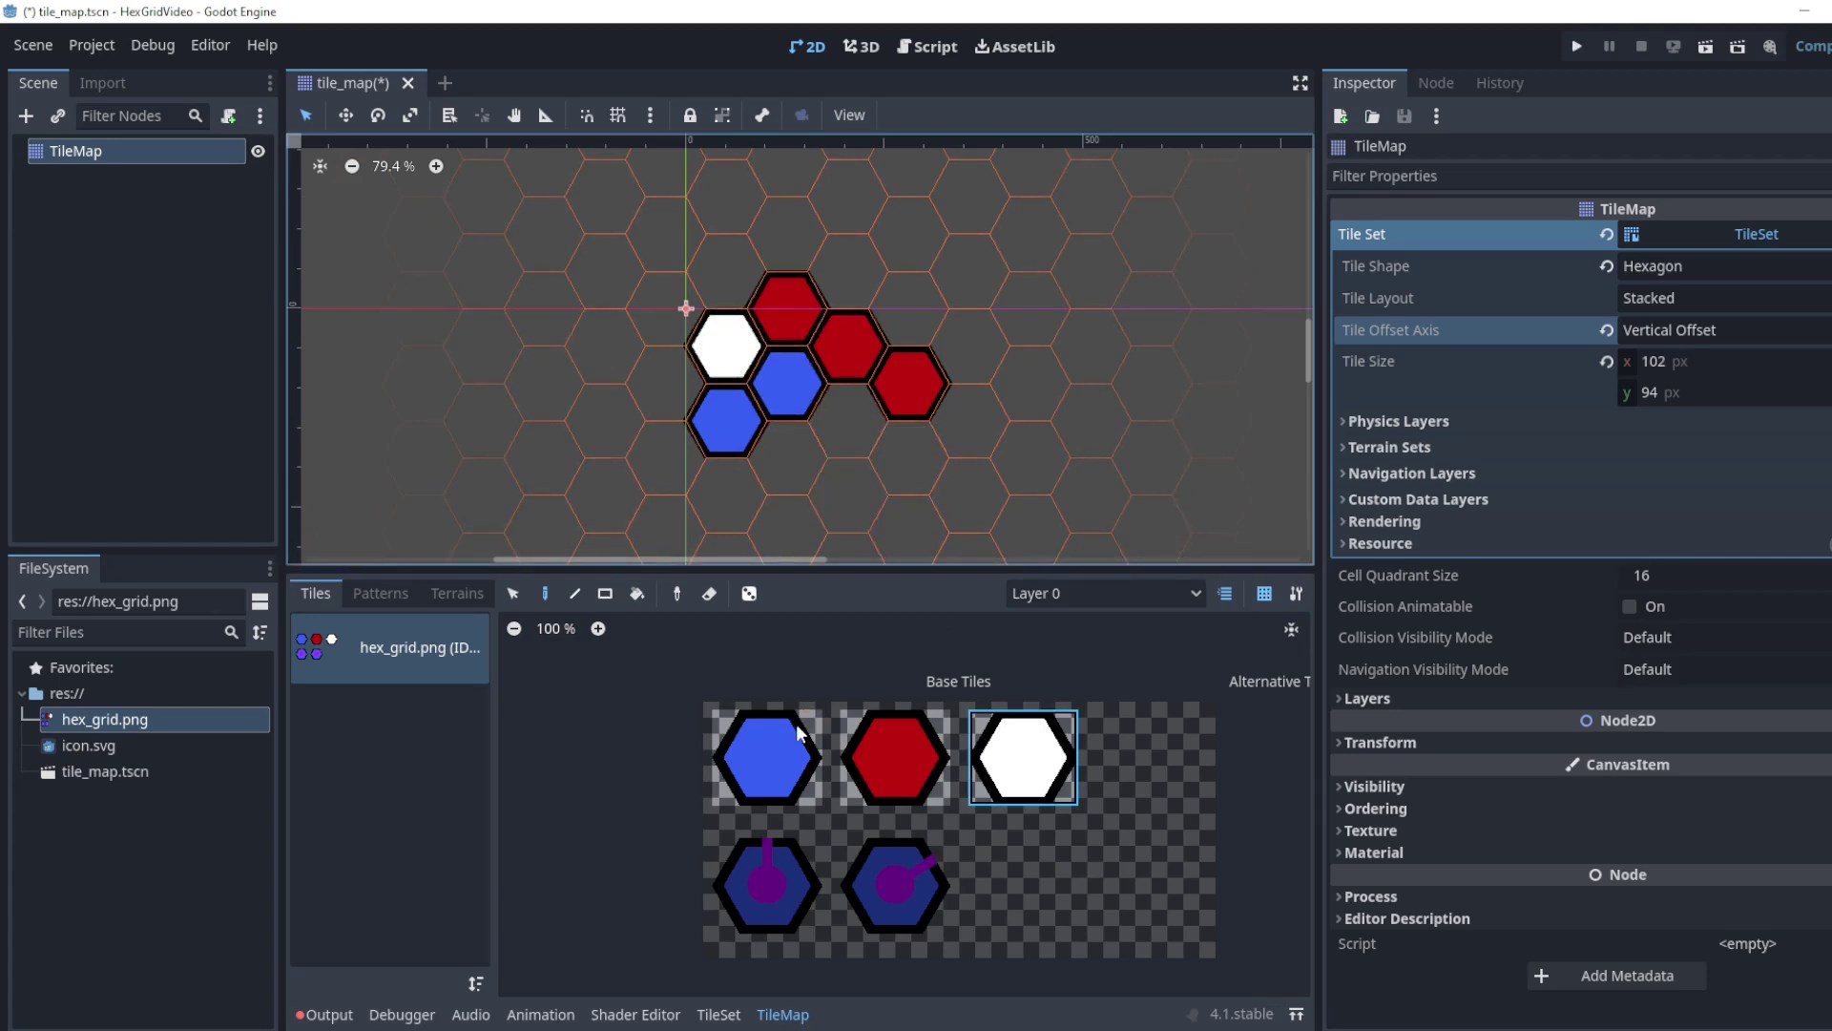
left_click(864, 446)
left_click(970, 420)
left_click(909, 459)
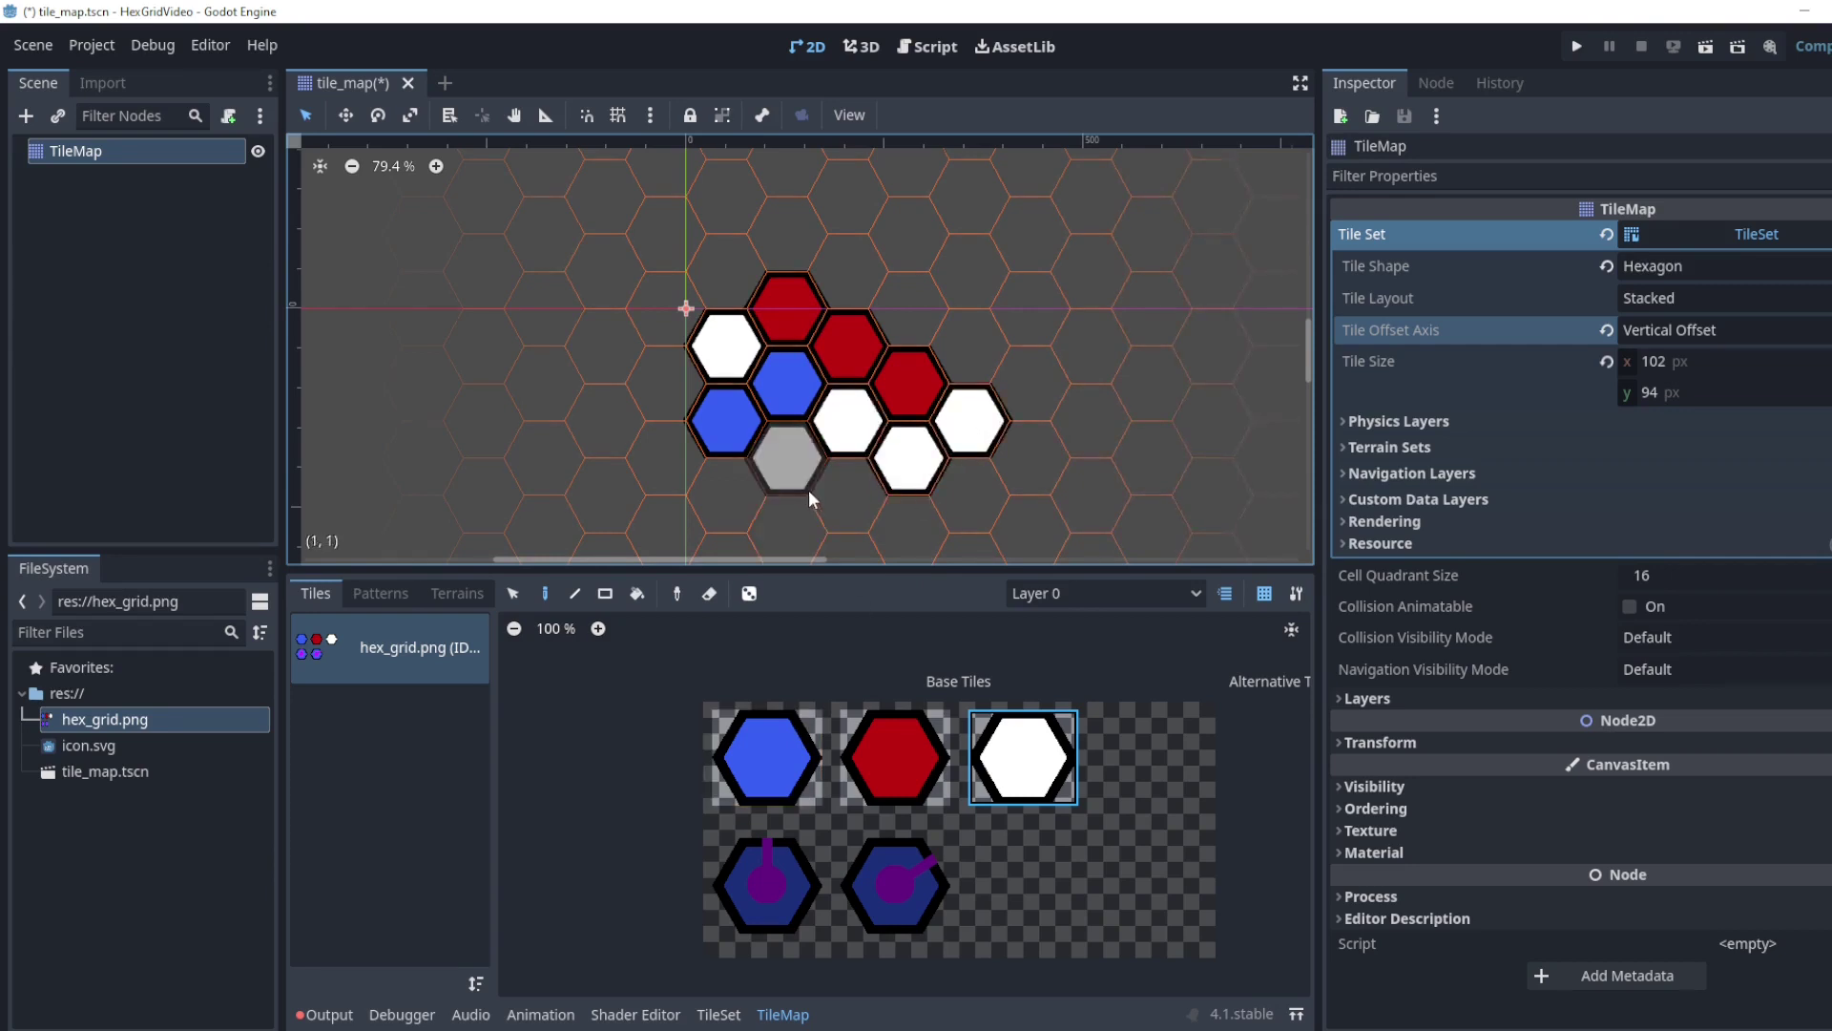
scroll(803, 482, "down", 1)
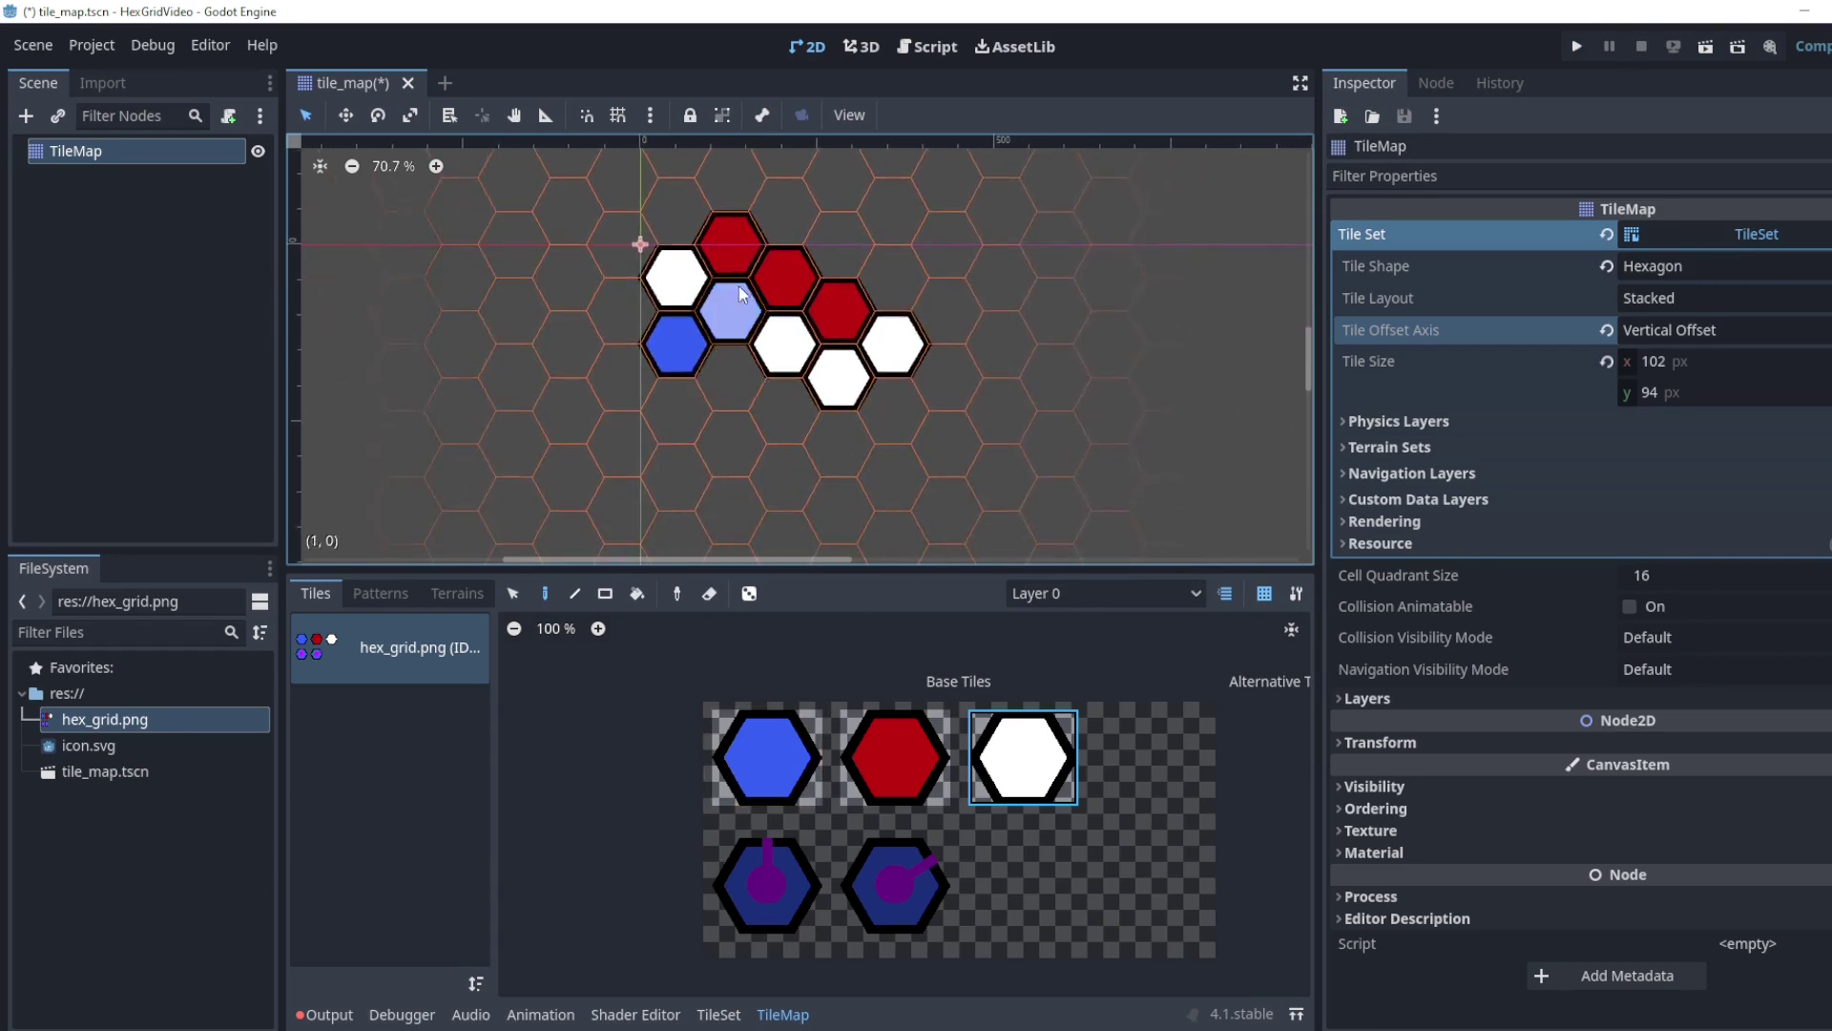
left_click(350, 115)
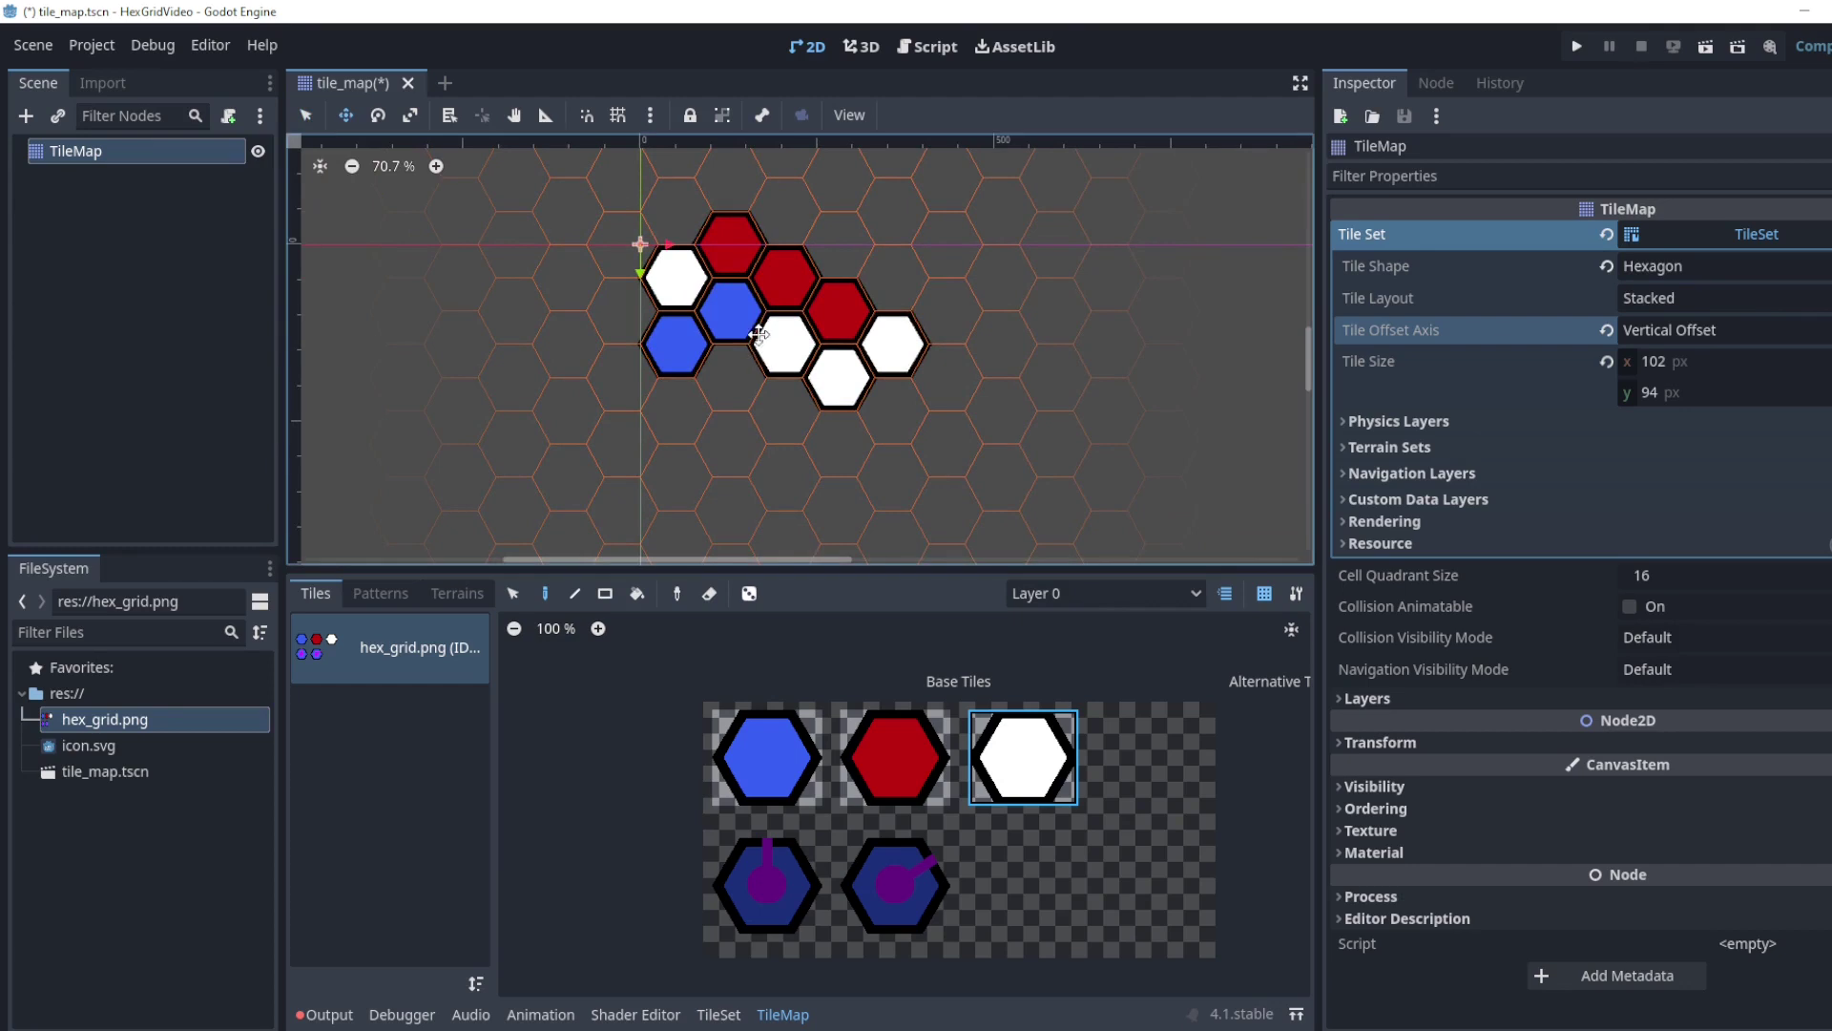
left_click_drag(767, 338, 807, 417)
- Attach a new script res://tile_map_controller.gd to the TileMap and enlarge the code area
left_click(307, 116)
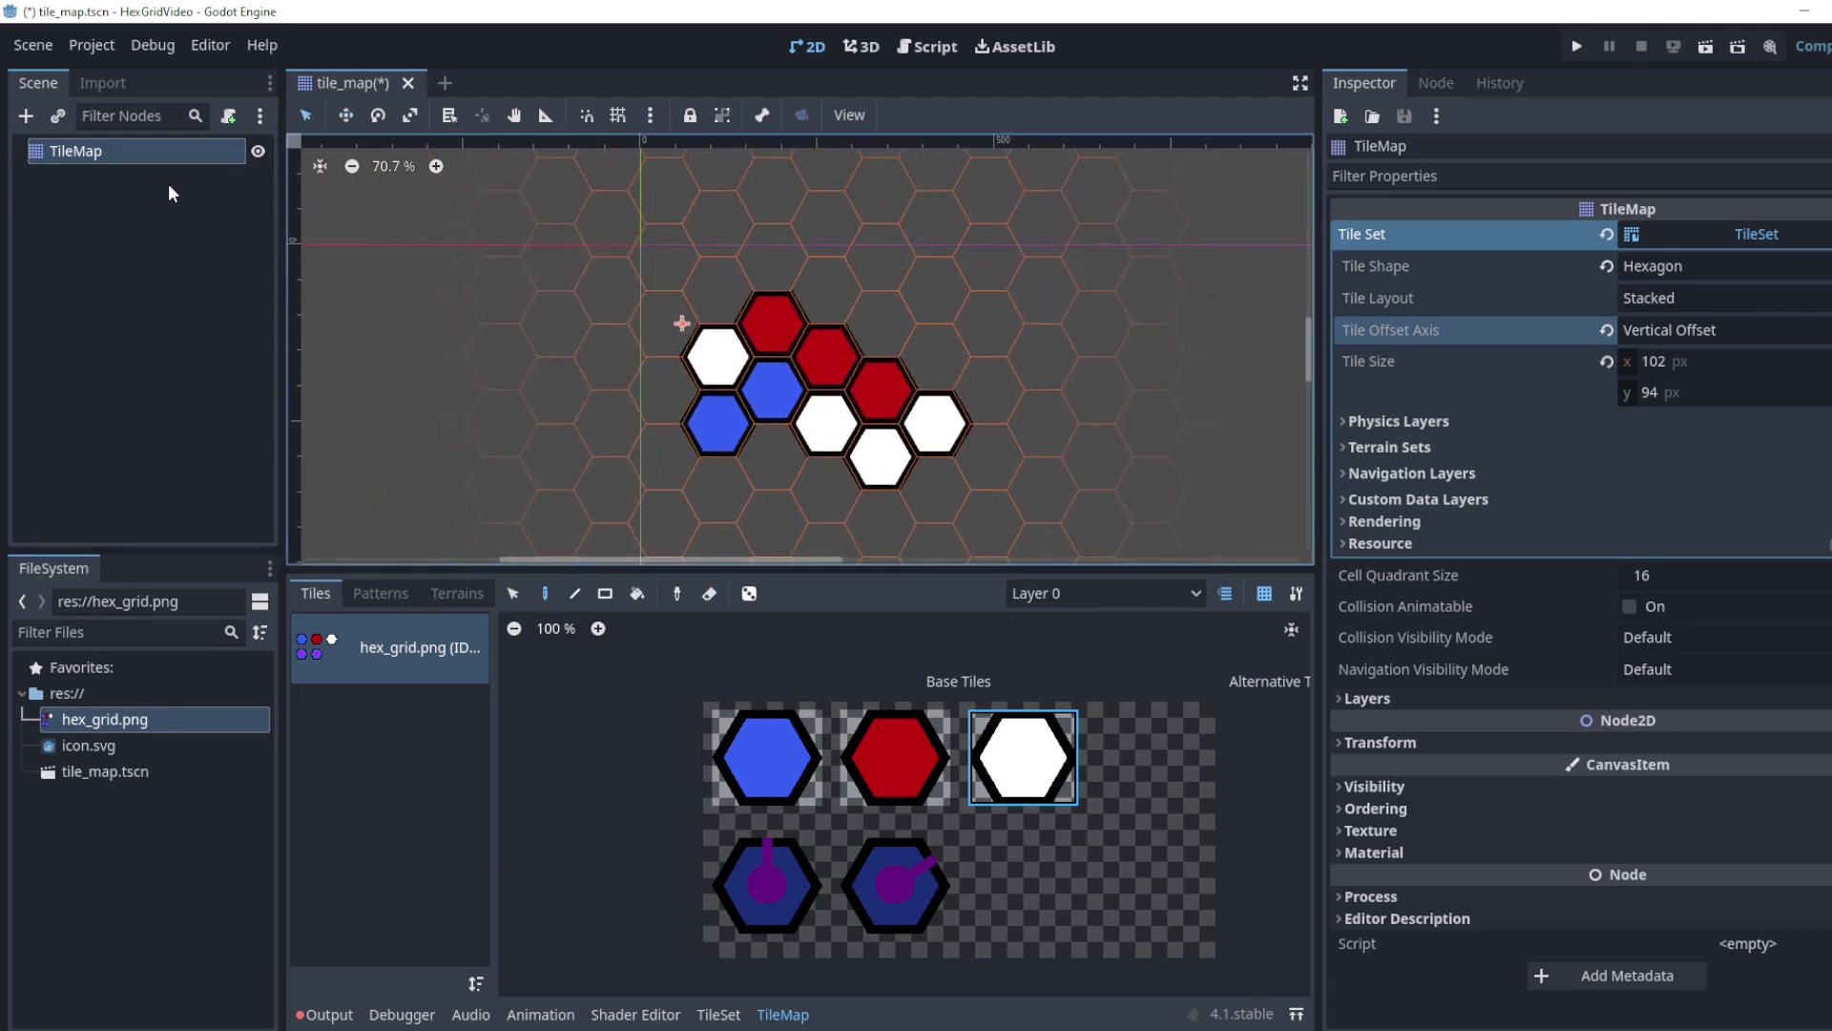
left_click(228, 115)
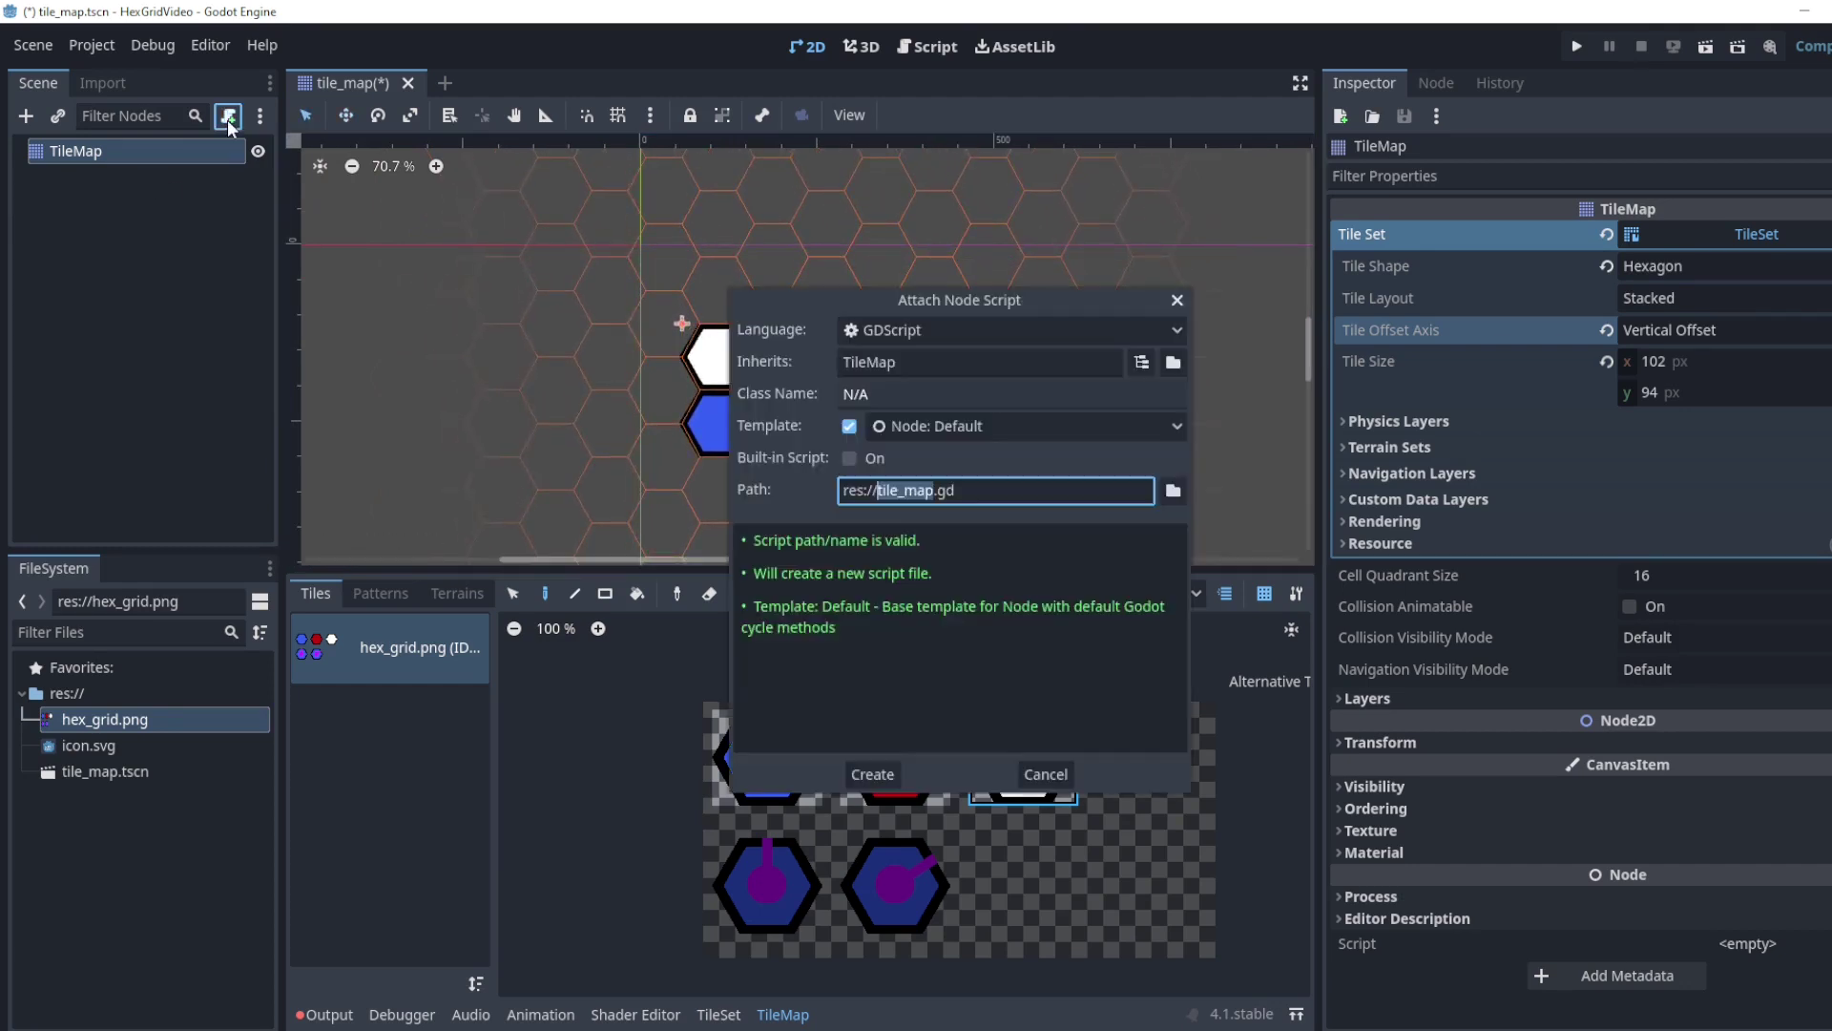
key("Right")
type("_controller")
key("Return")
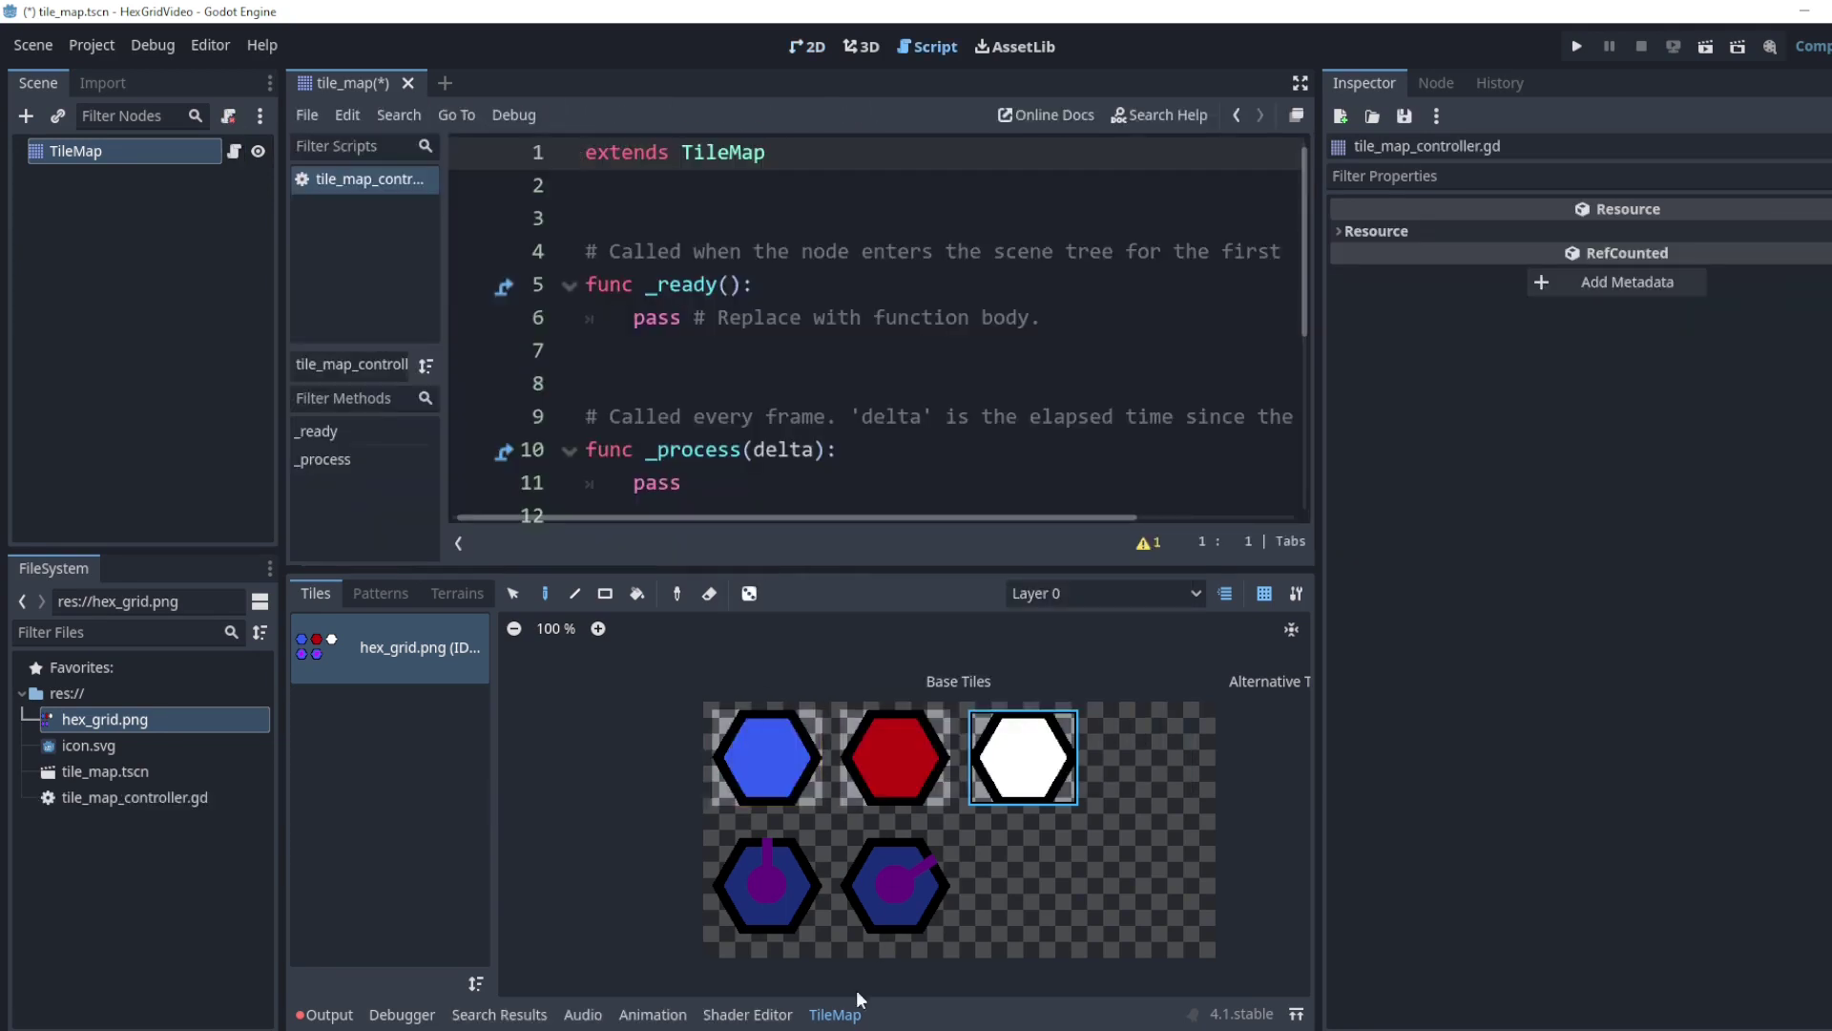
left_click(837, 1015)
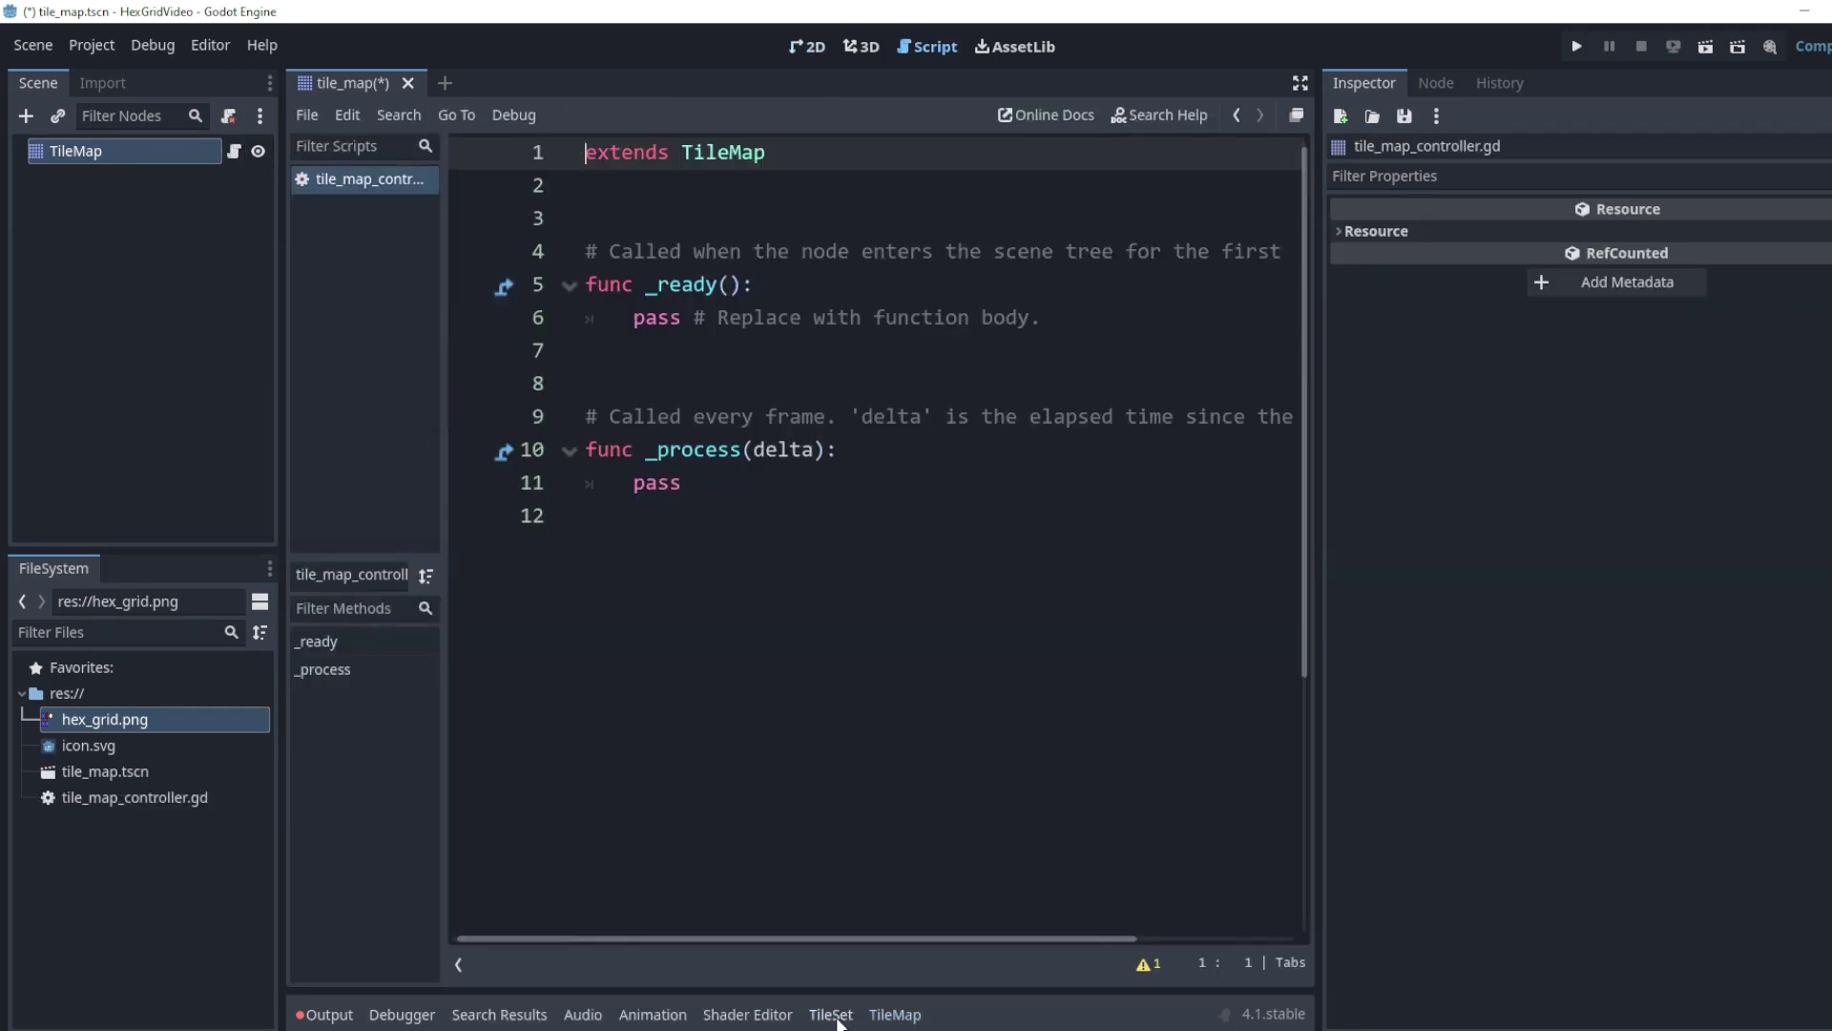
left_click_drag(1323, 439, 1617, 439)
left_click(857, 543)
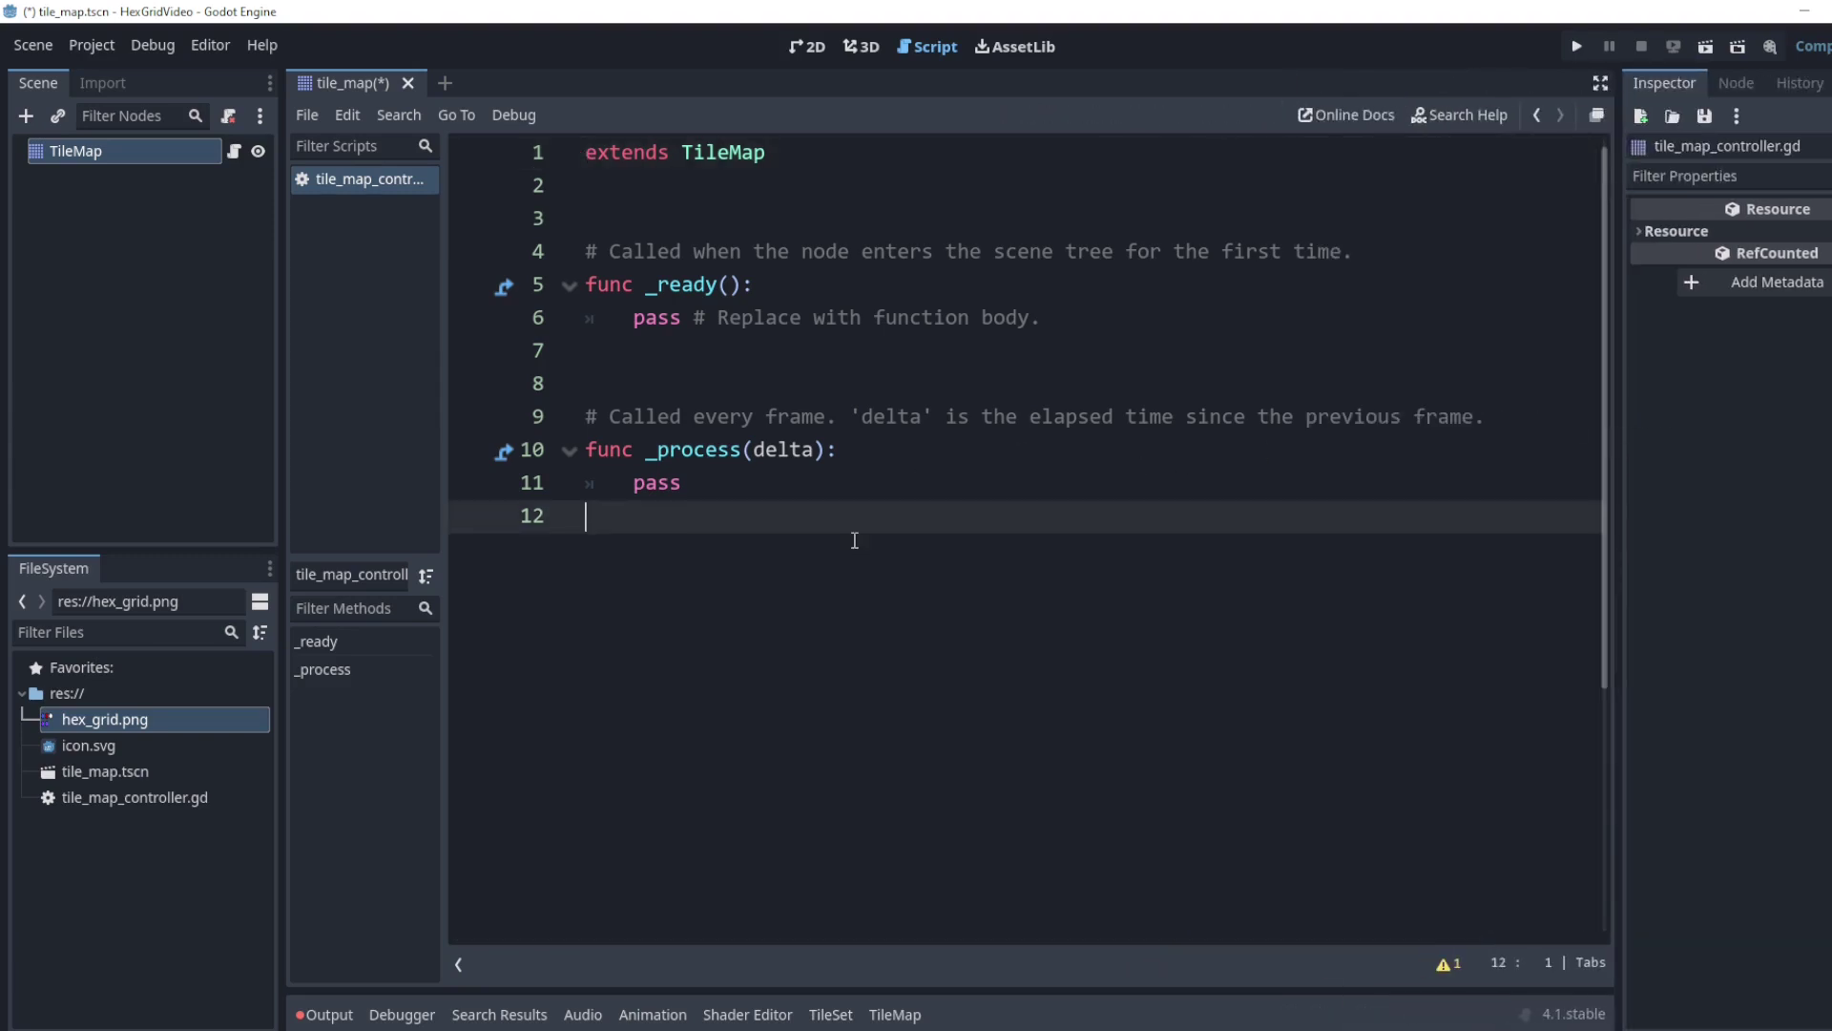
- Replace the template code with an empty func _input(event): function
key("shift+Up")
key("shift+Up")
key("shift+Up")
key("shift+Up")
key("shift+Up")
key("shift+Up")
key("shift+Up")
key("shift+Up")
key("shift+Up")
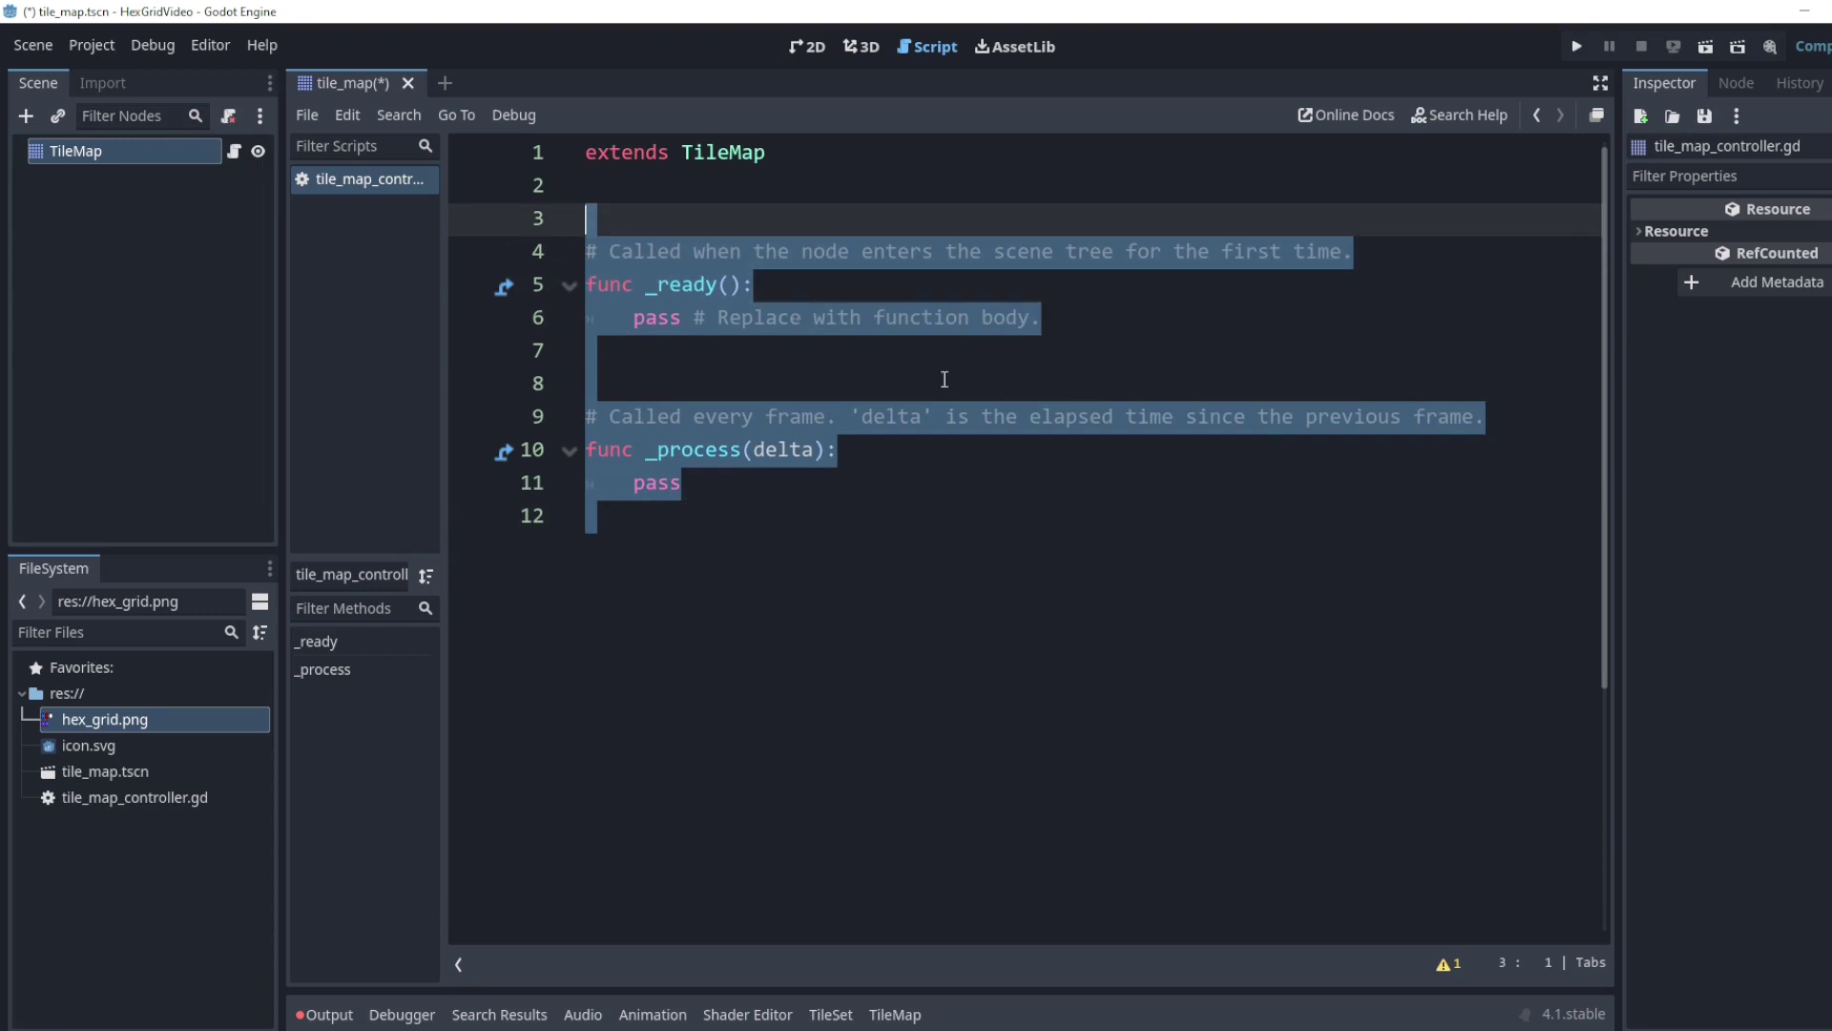
key("Return")
type("func _input(")
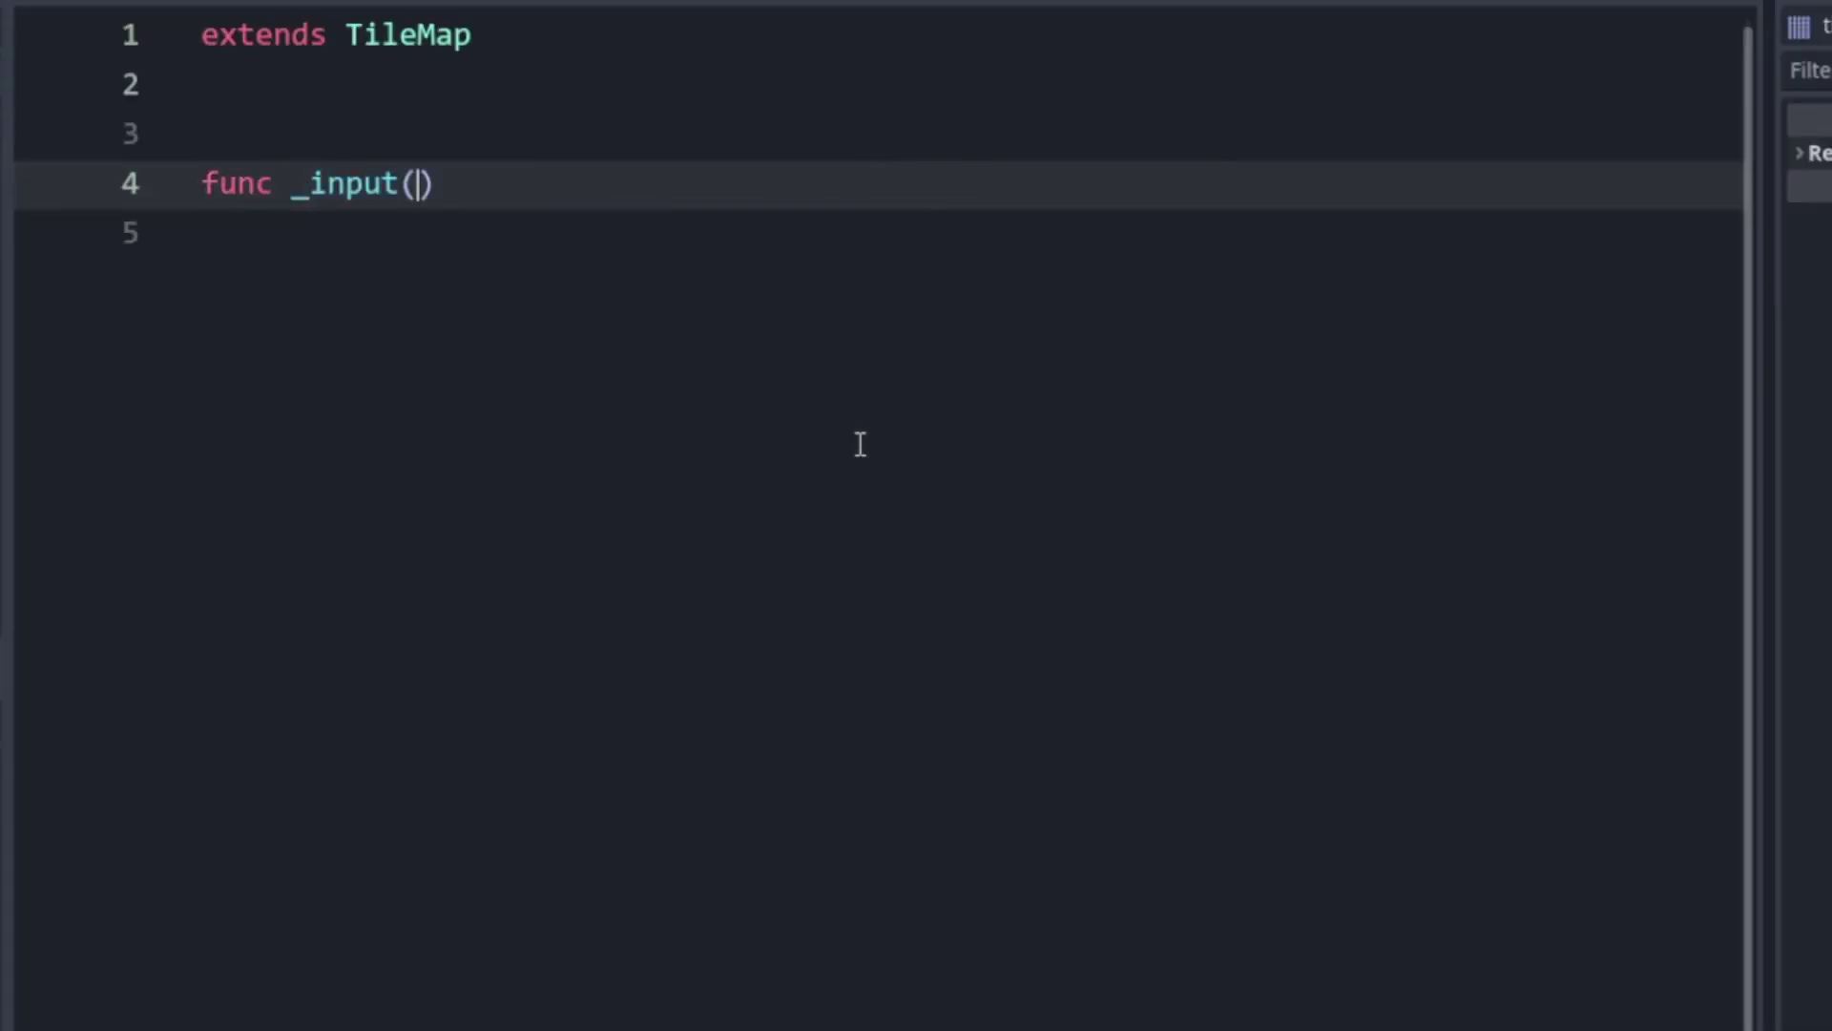
key("BackSpace")
type("(event):")
key("Return")
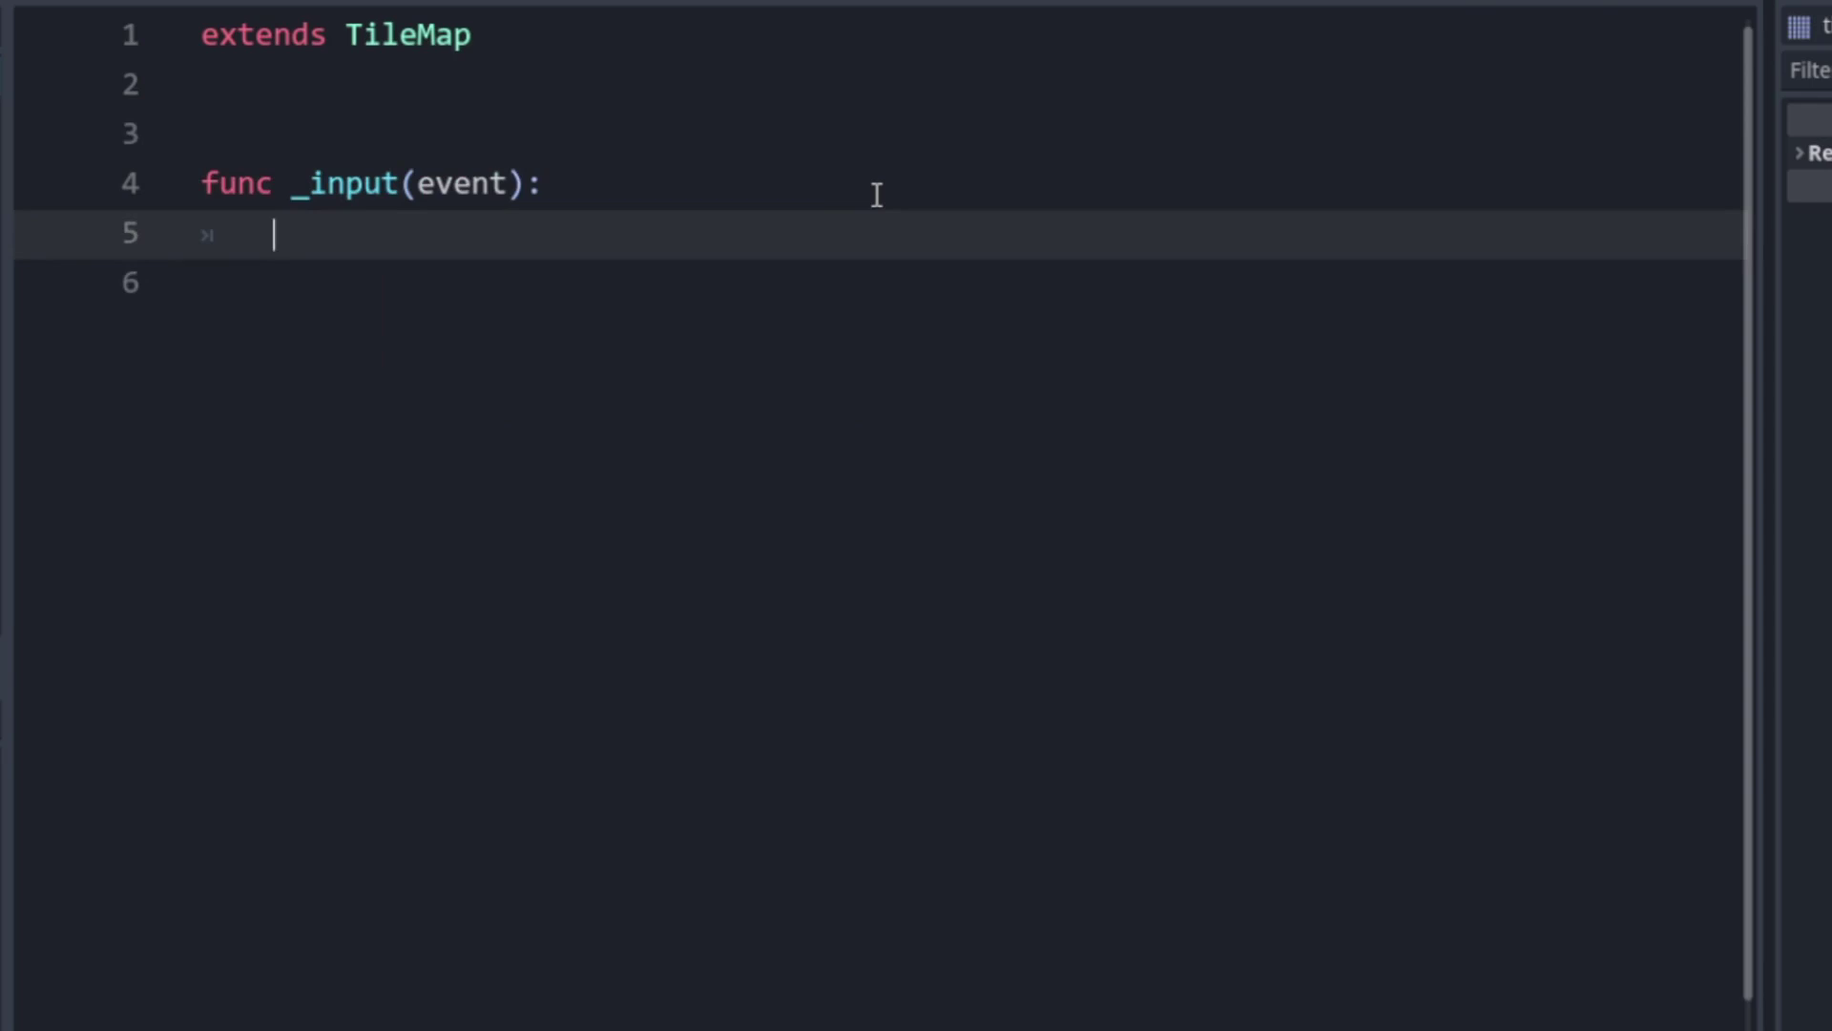
- Add nested checks for an InputEventMouse event and a pressed left mouse button
type("if event")
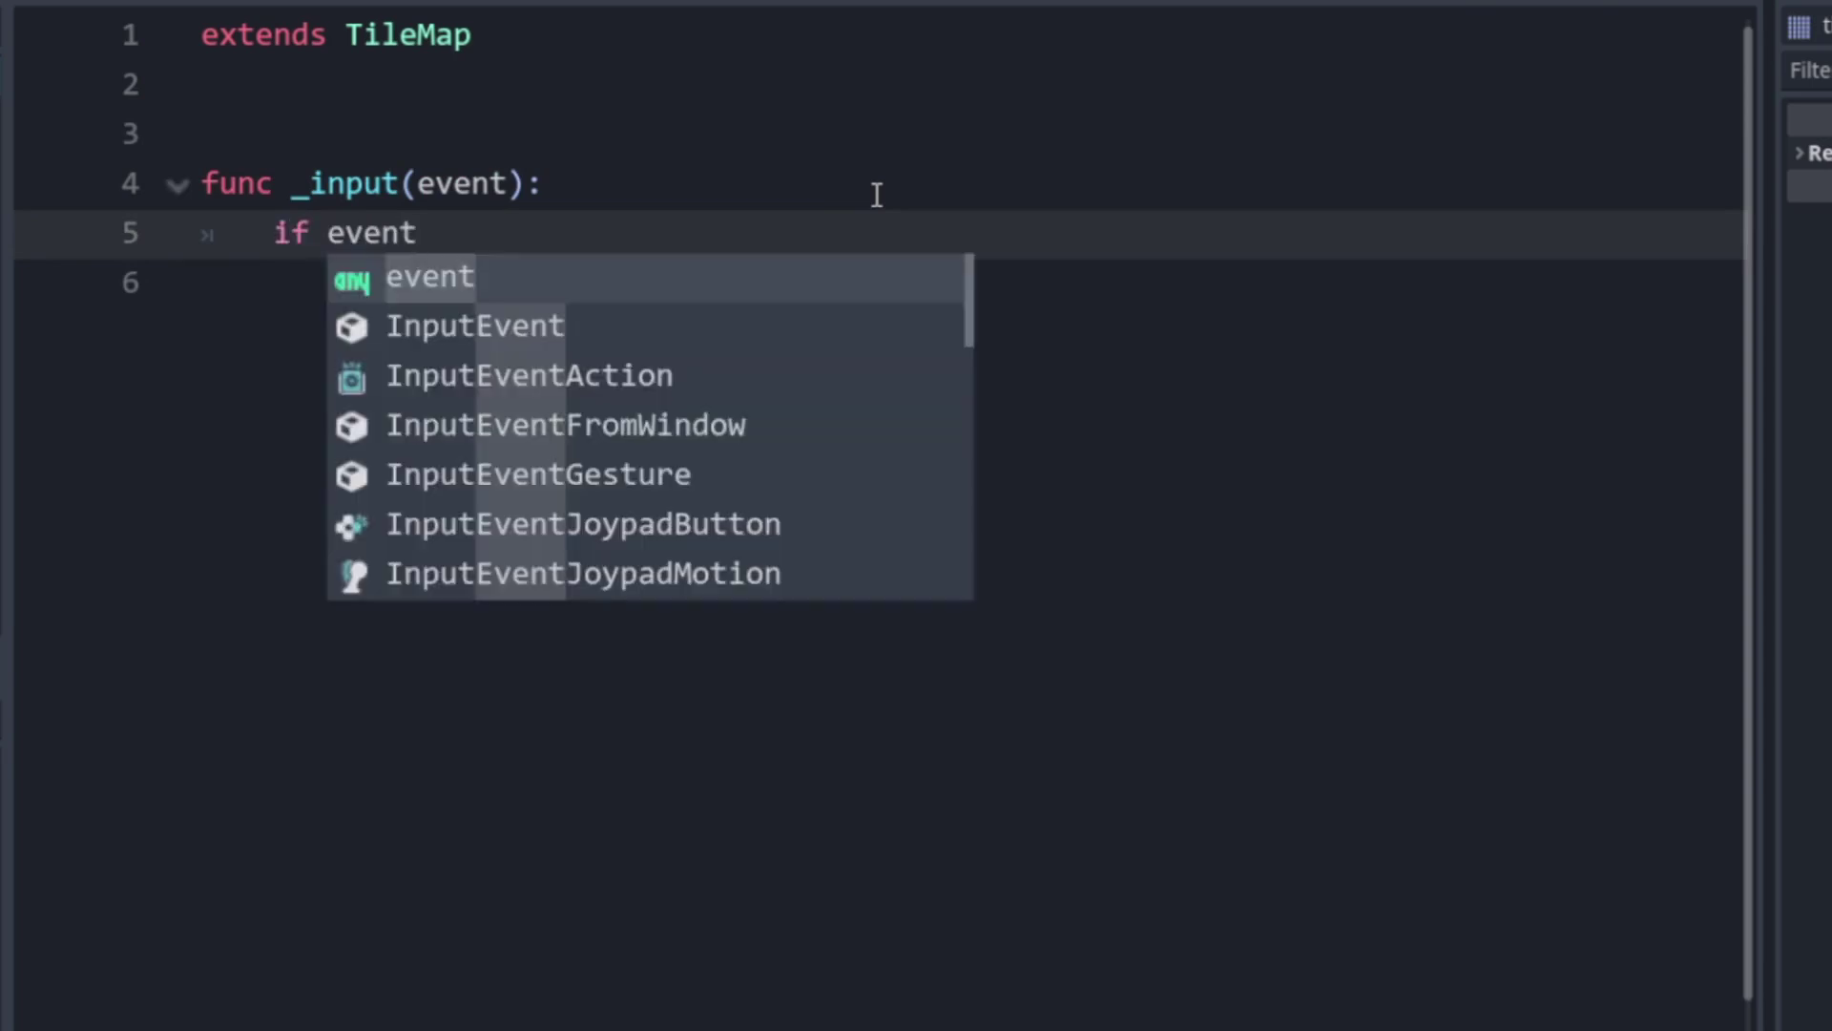
type(" is Mouse")
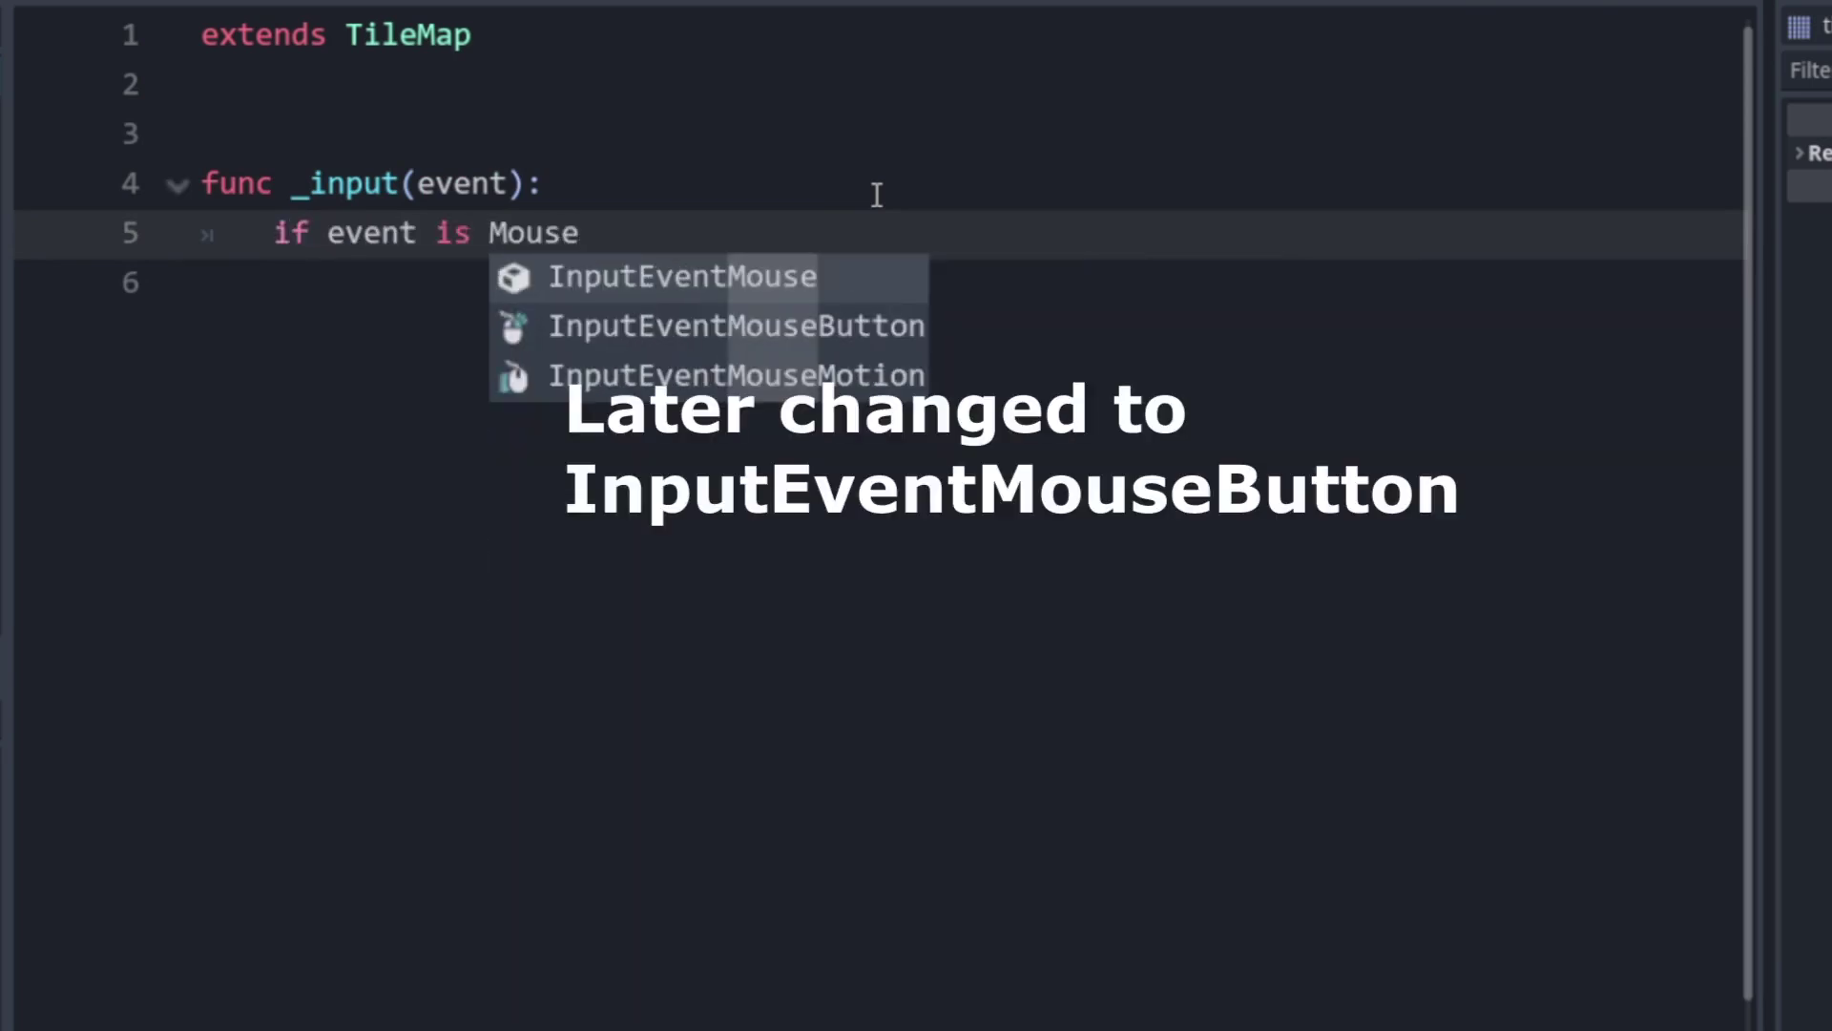
key("Return")
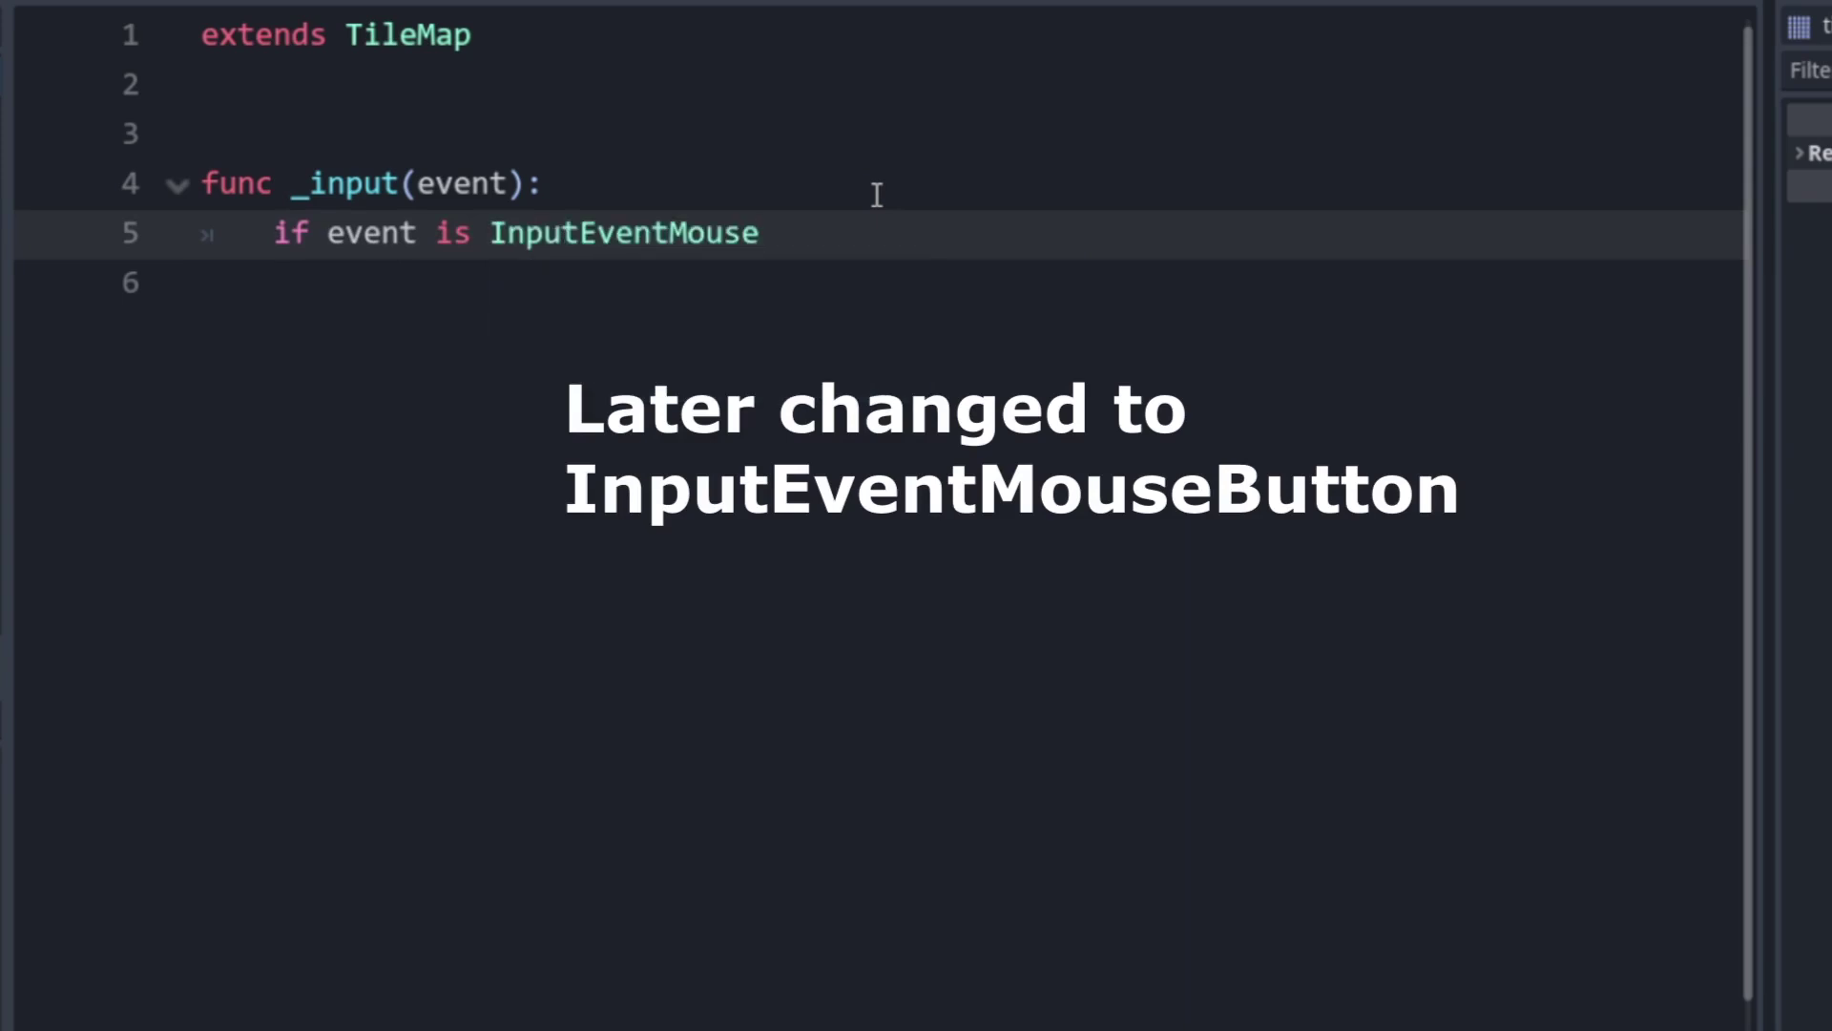
type(":")
key("Return")
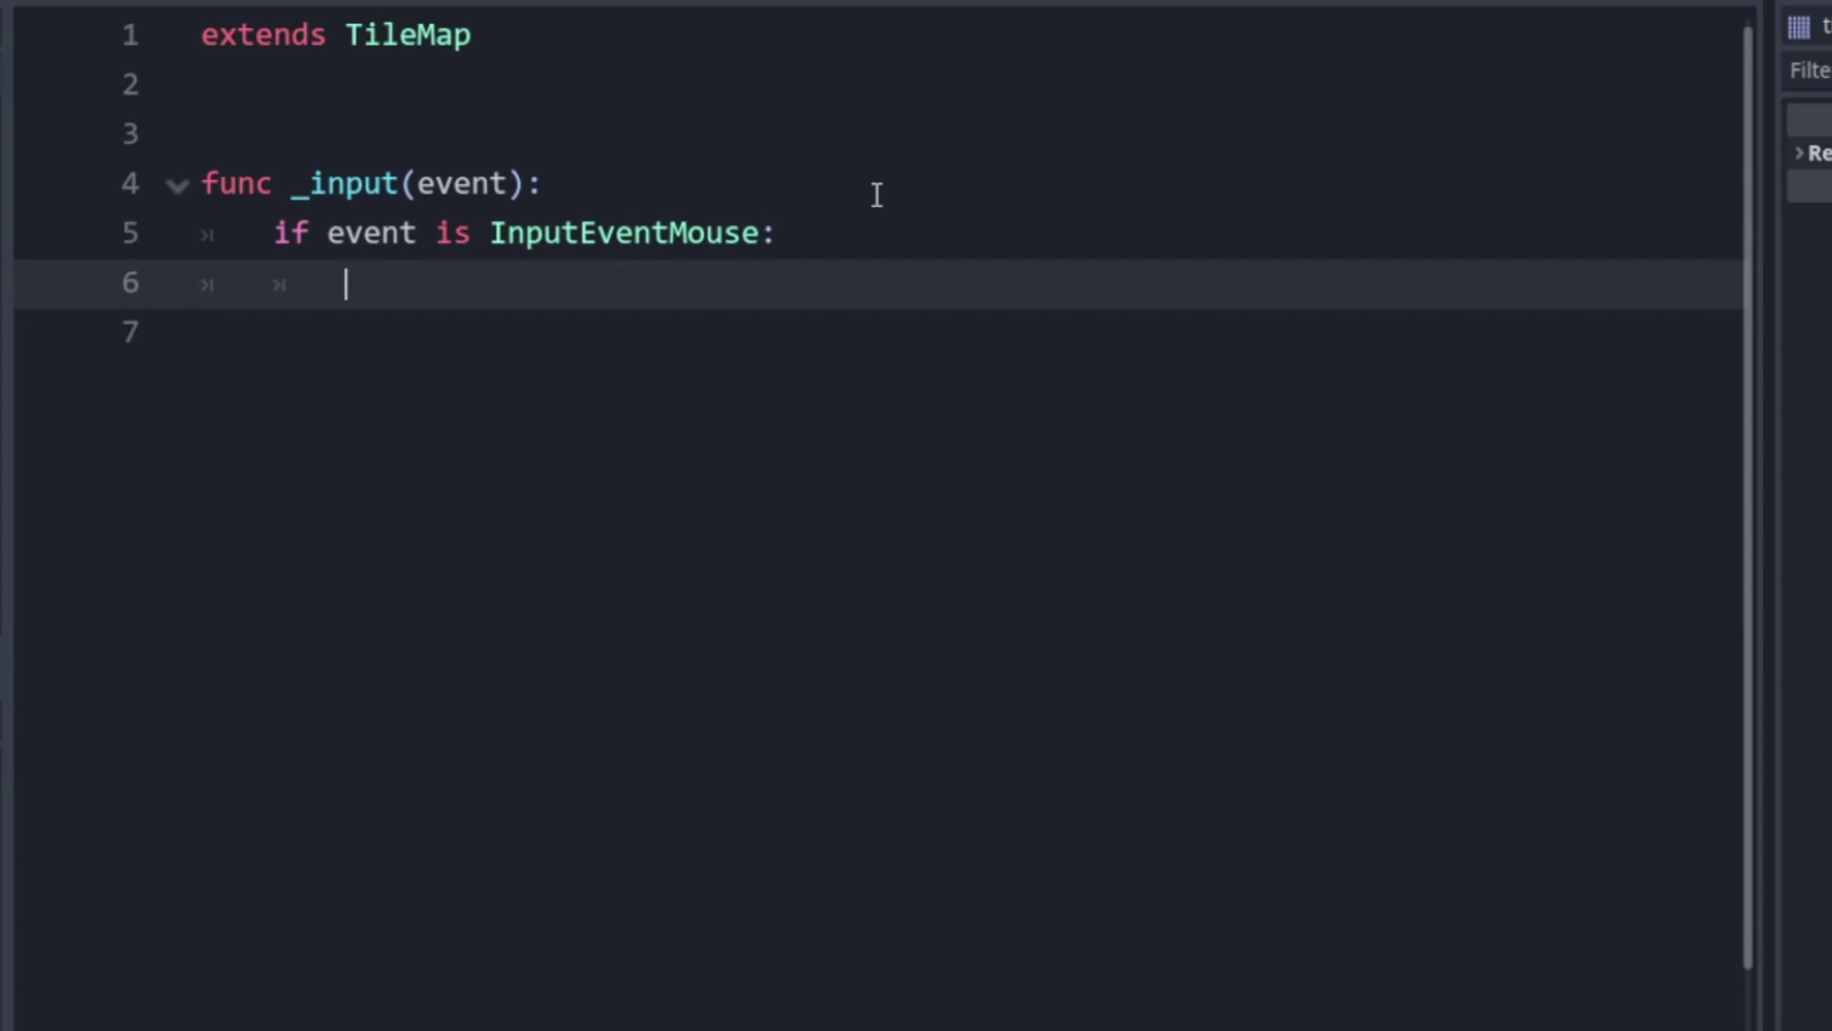
type("if event")
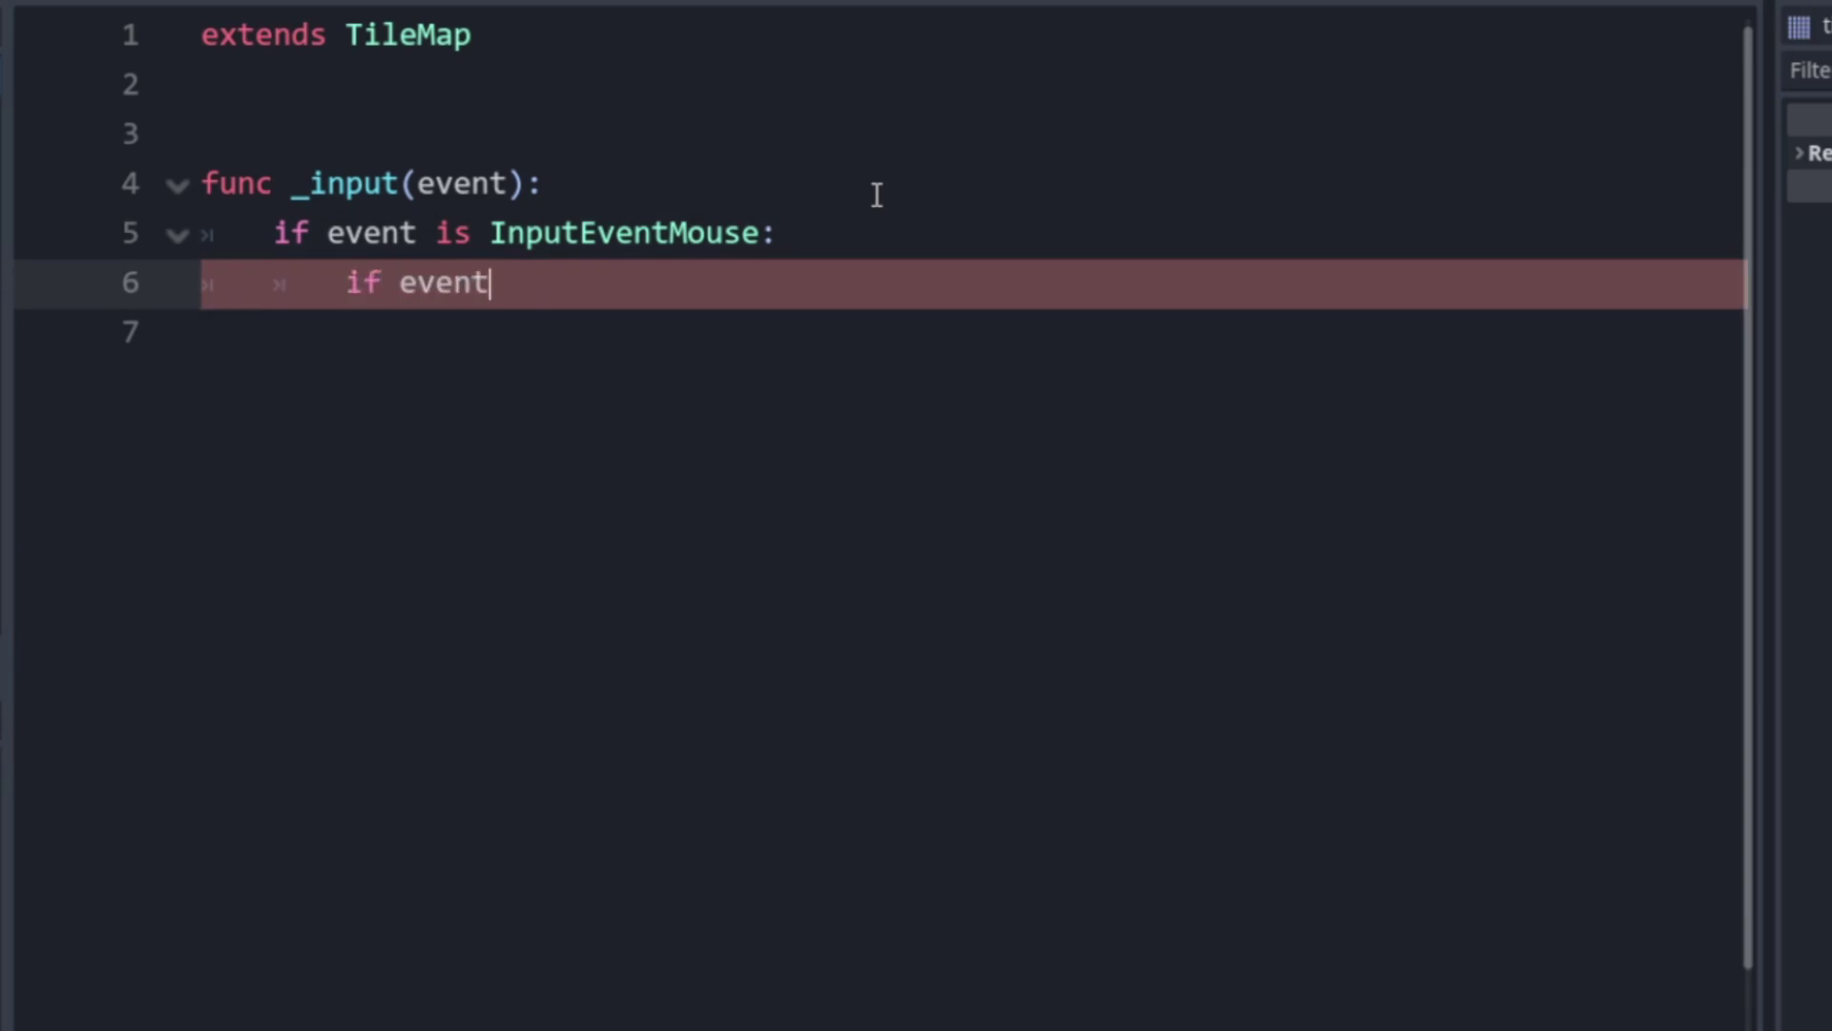
type(".button_")
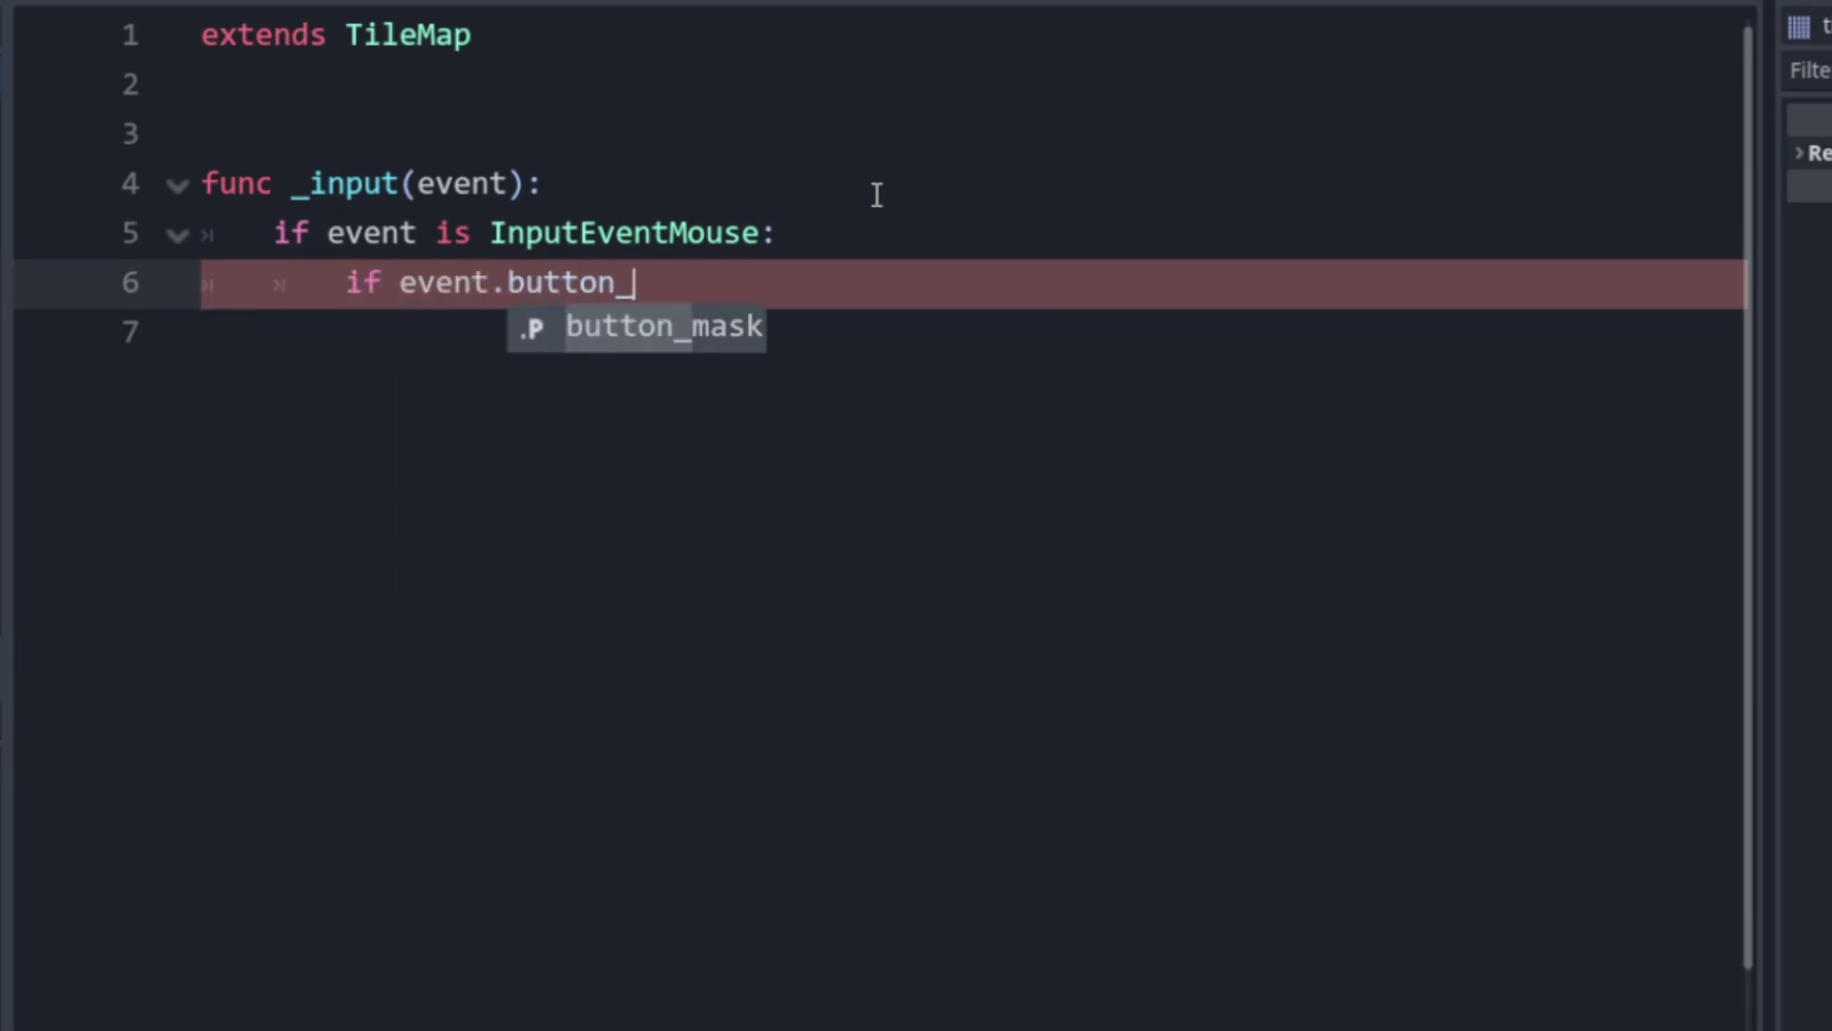
type("index == M")
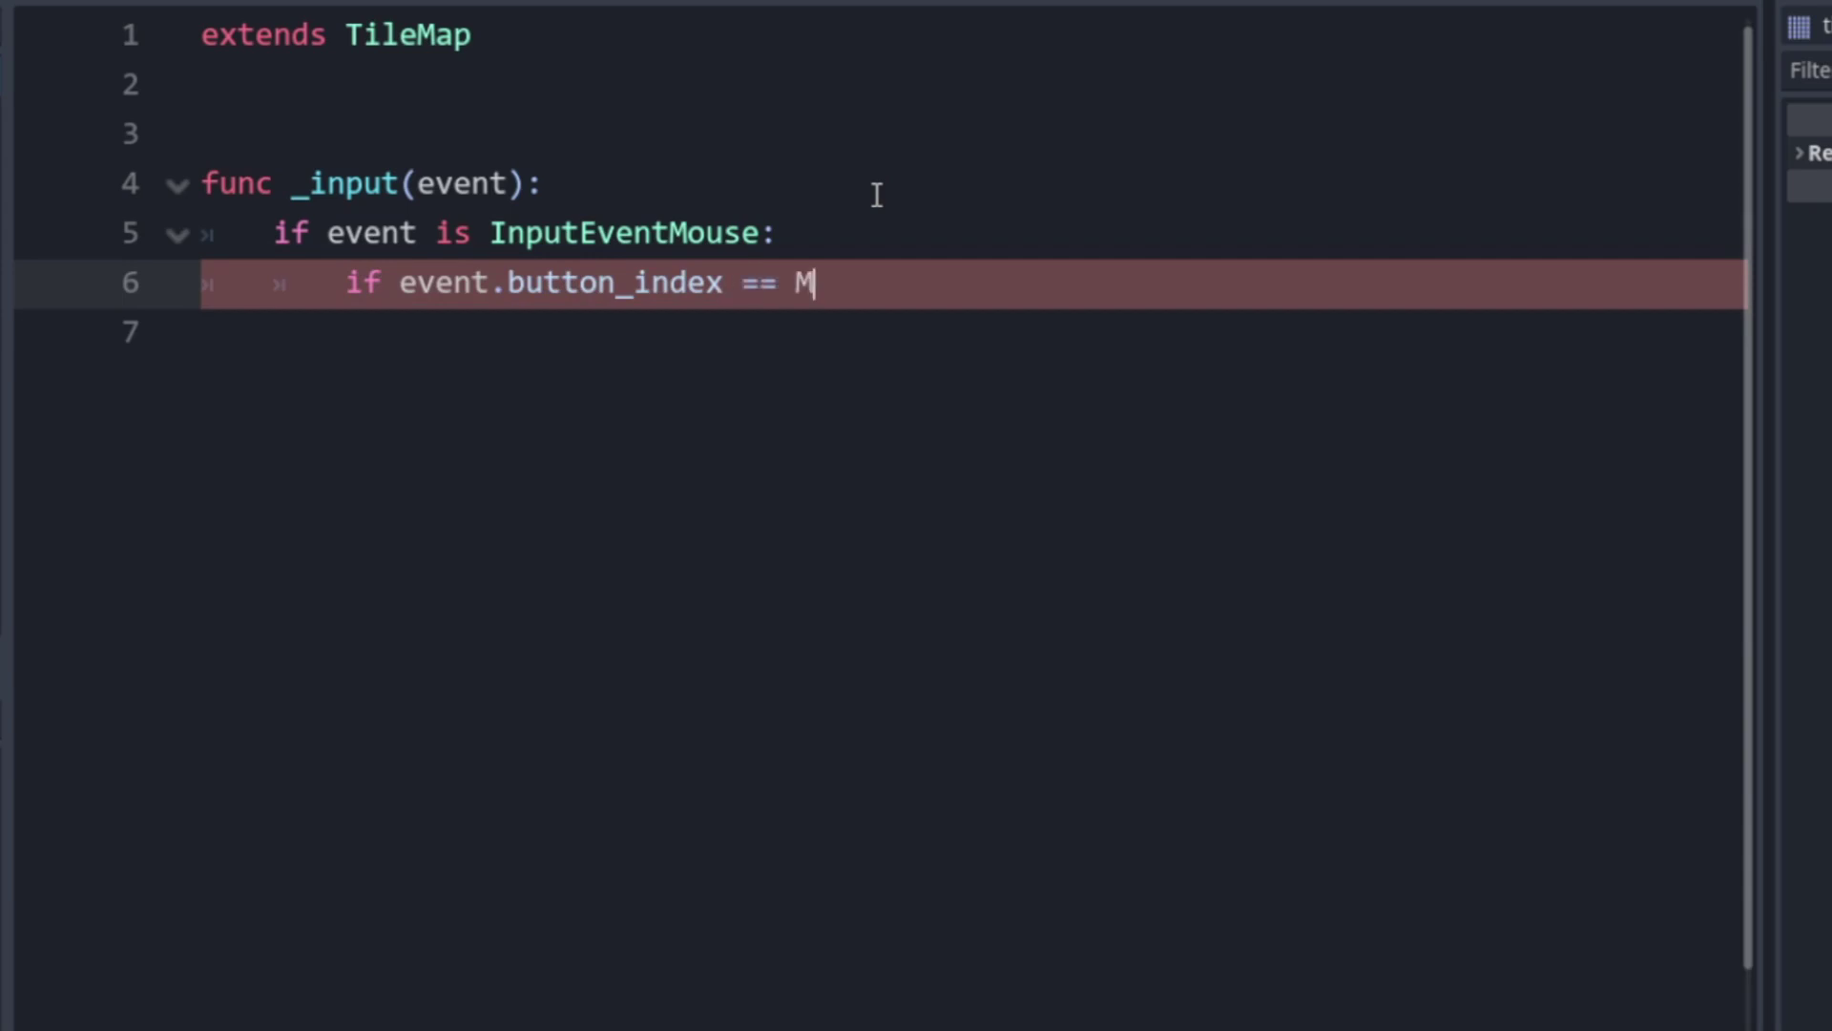
type("OUSE_BUTTON_LEFT and event.pressed")
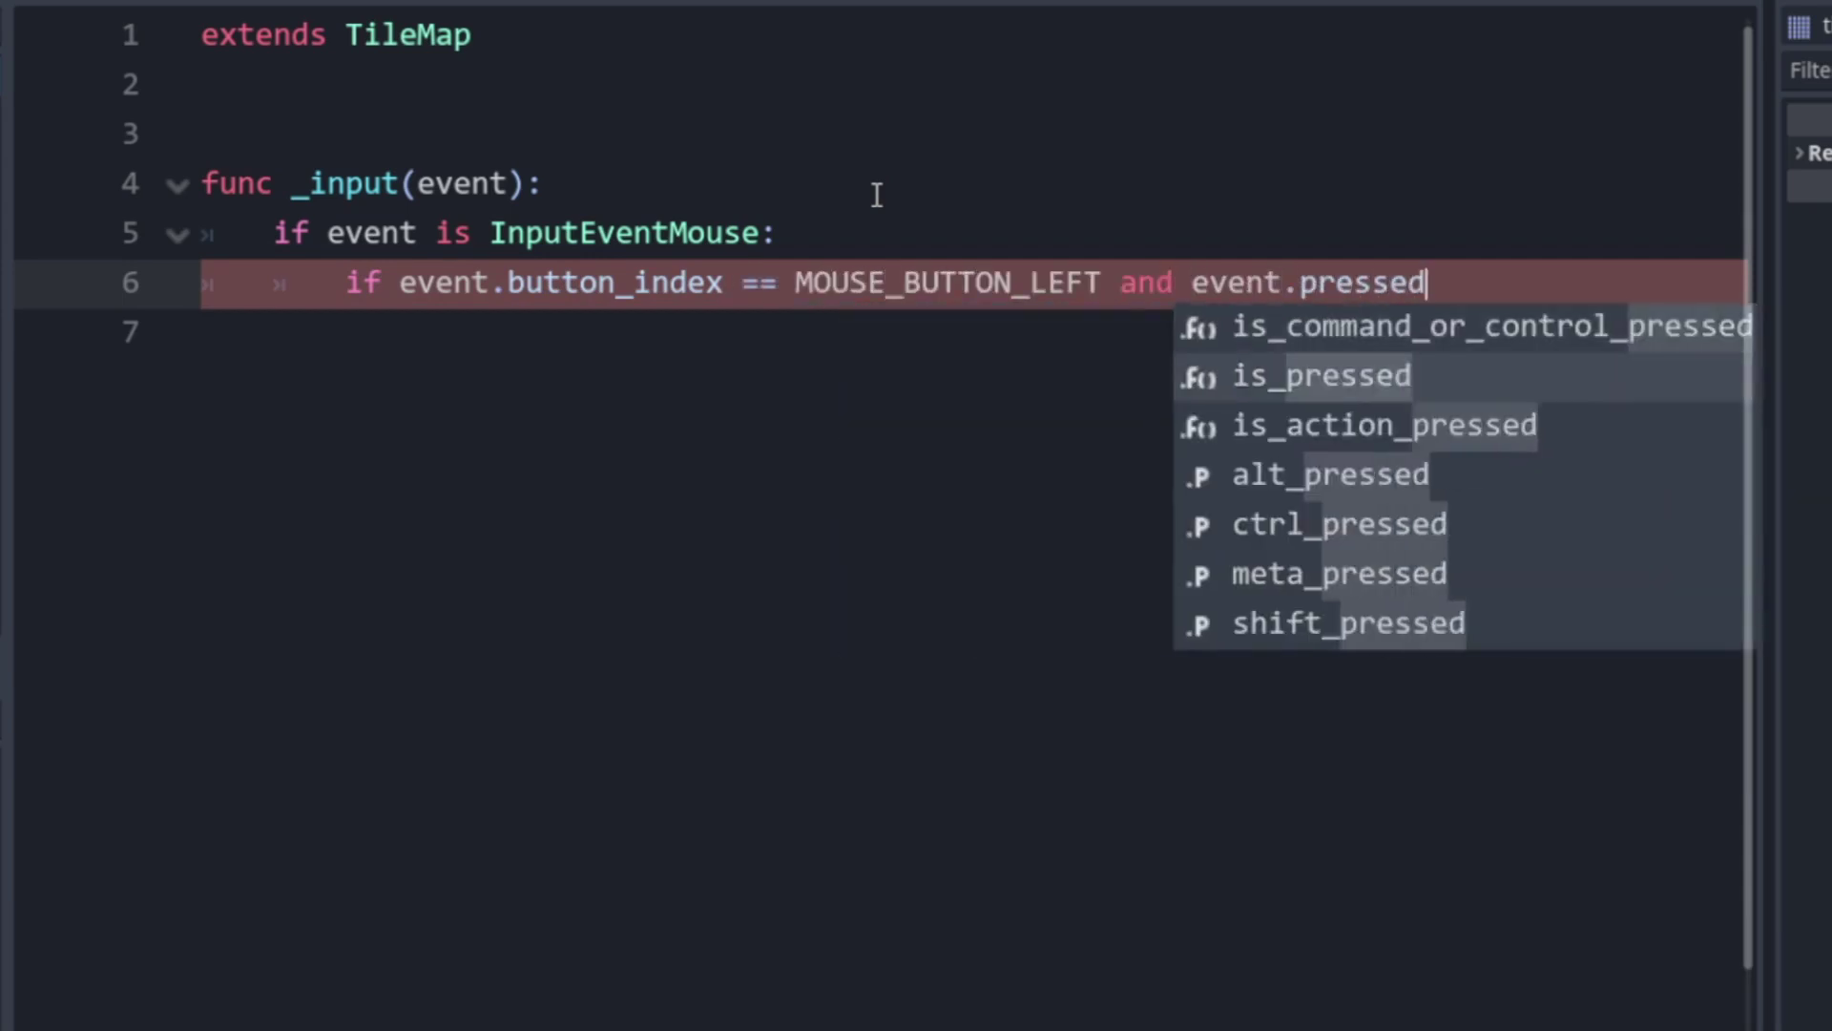
key("Return")
type(":")
key("Return")
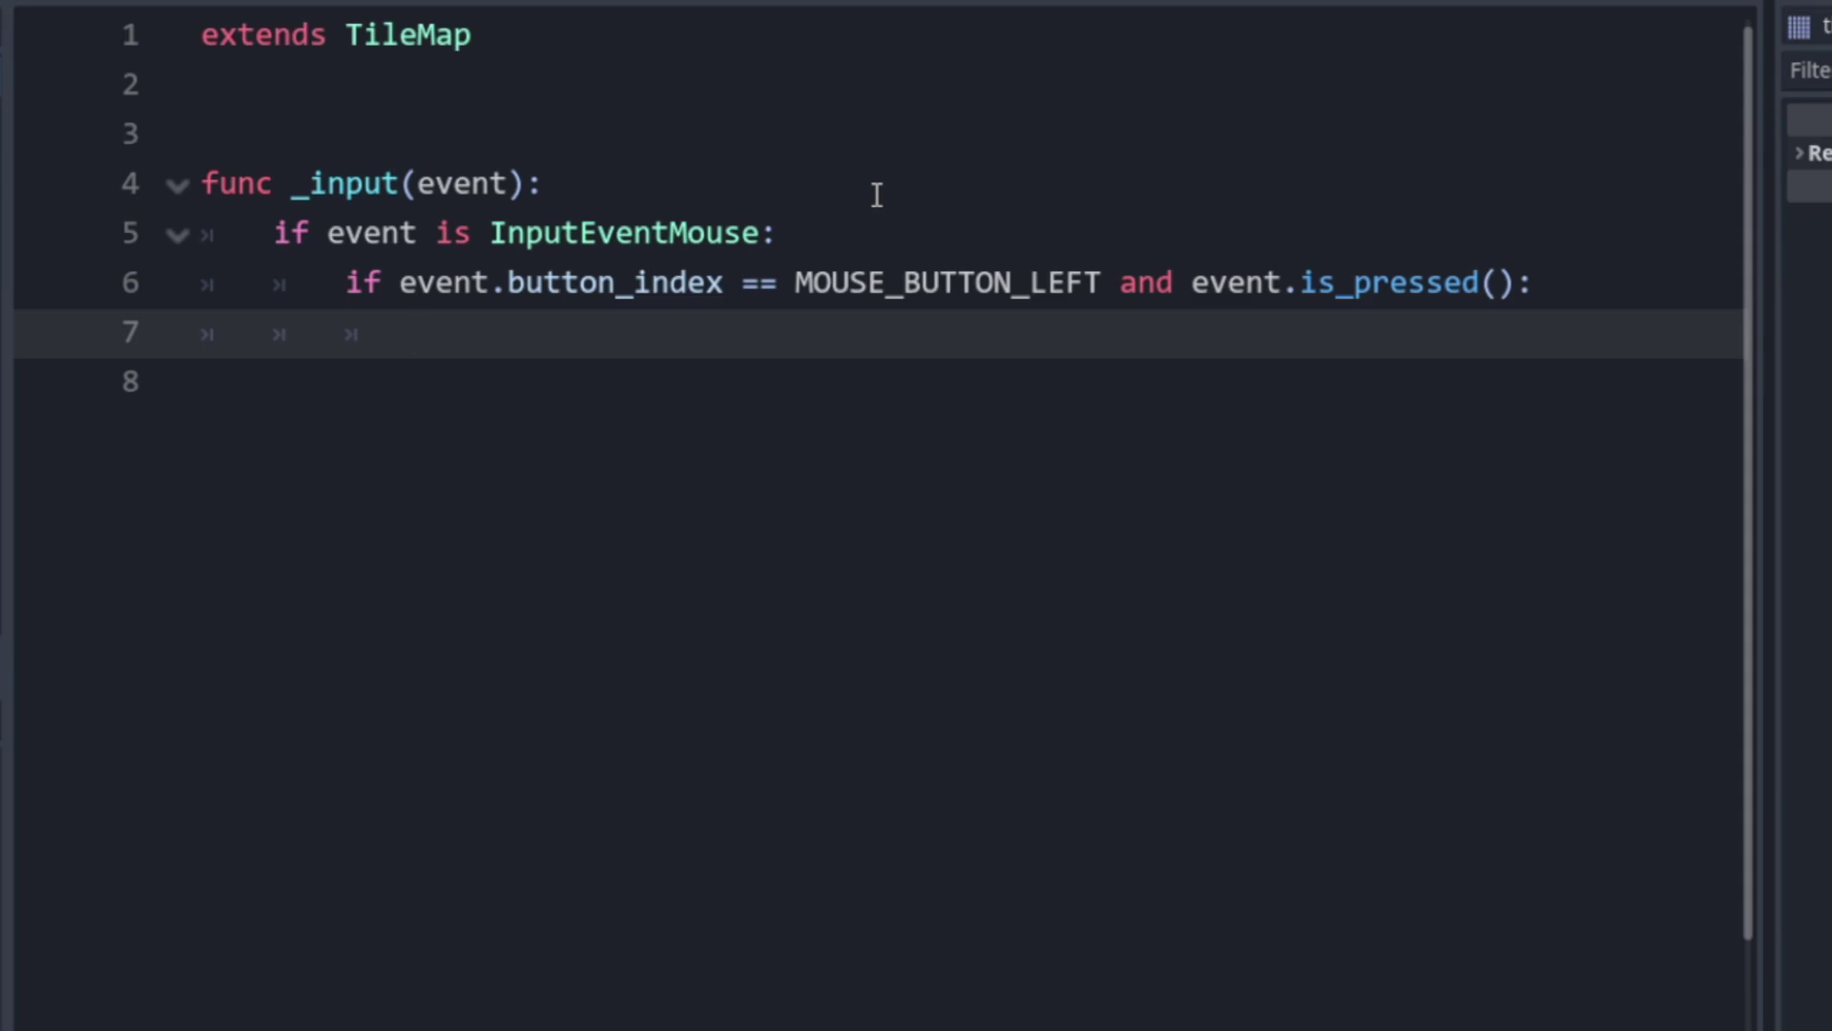
- Store event.position in global_clicked and set pos_clicked = local_to_map(to_local(global_clicked))
type("var global_clicked =")
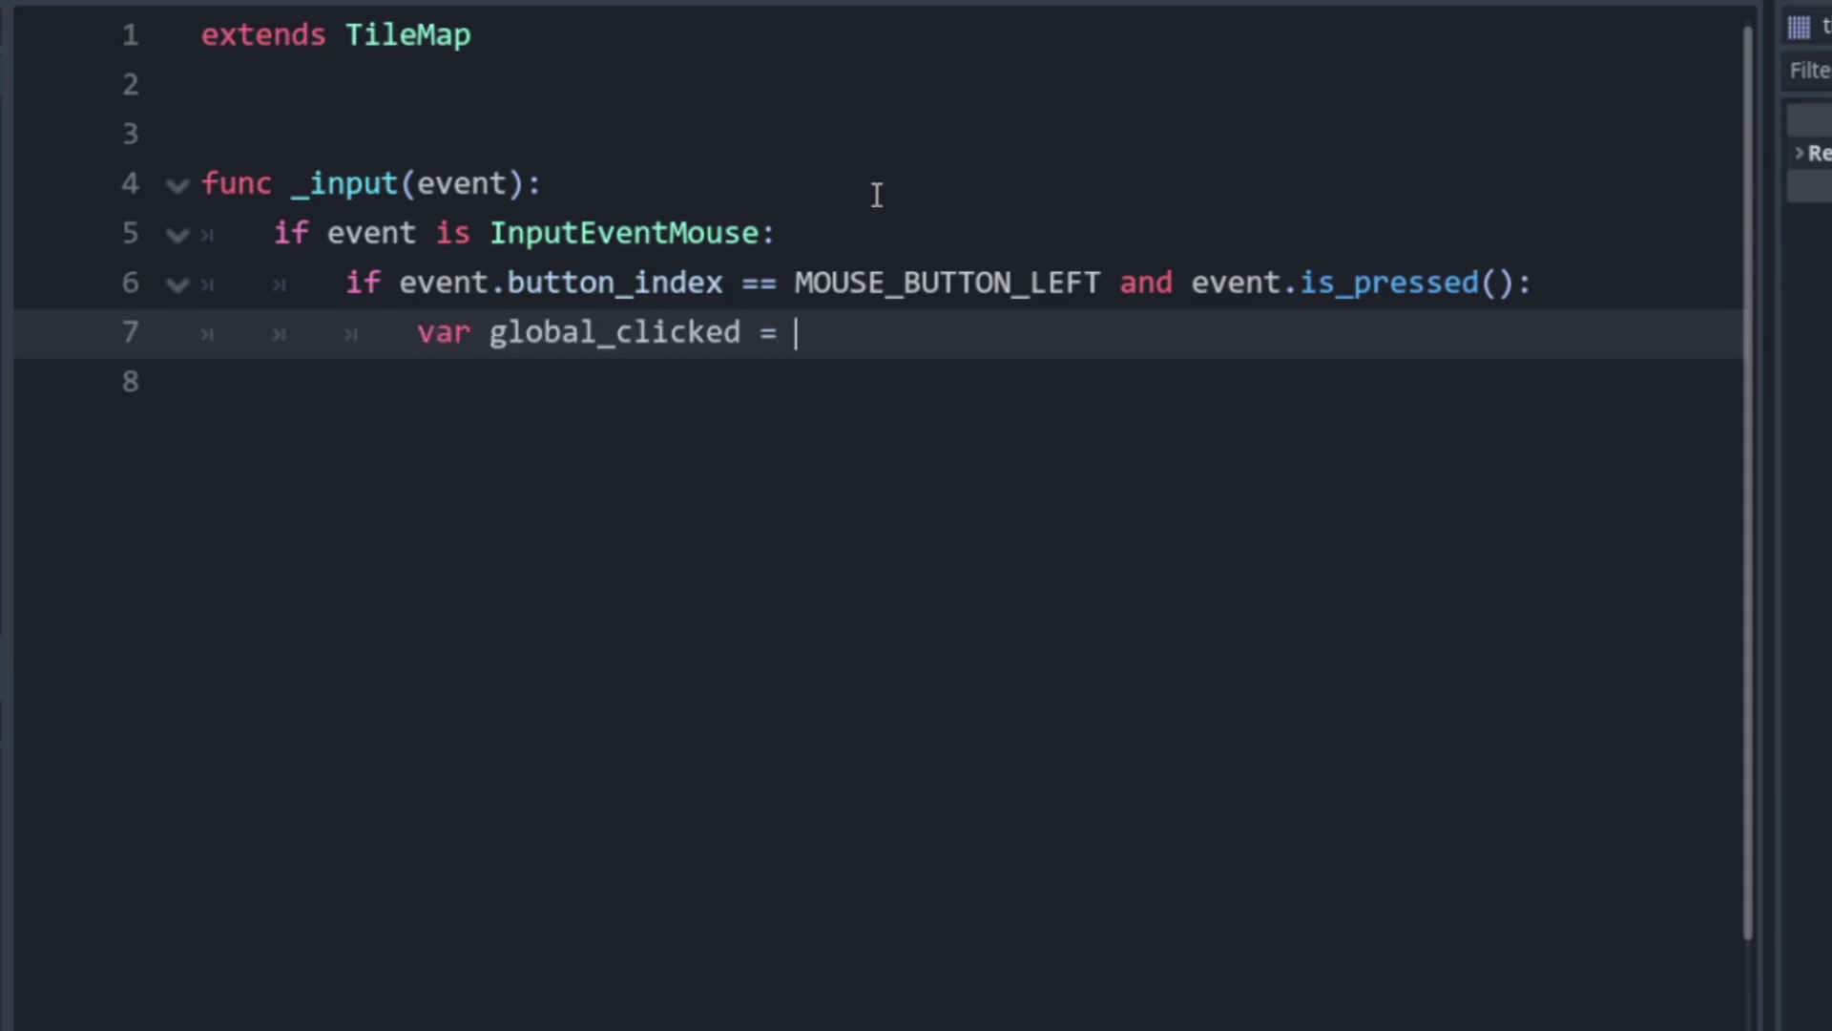
type("event.position")
key("Return")
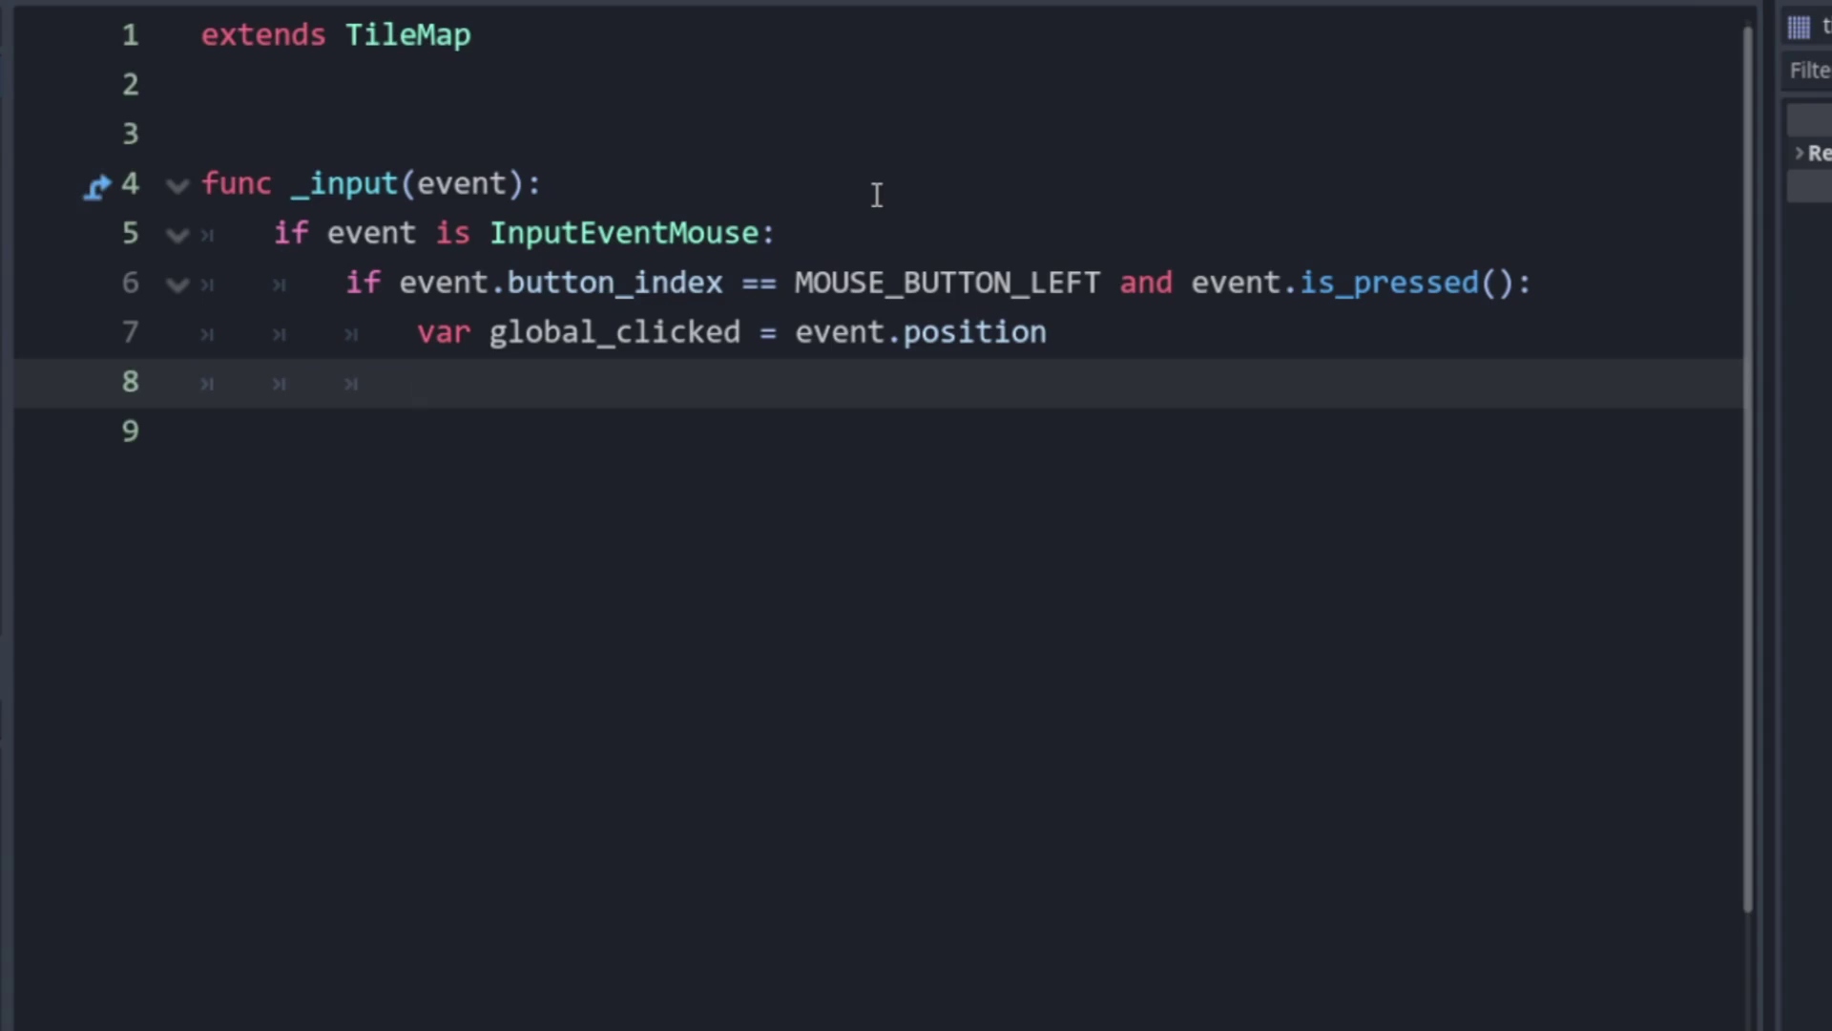
type("var pos_clicked = ")
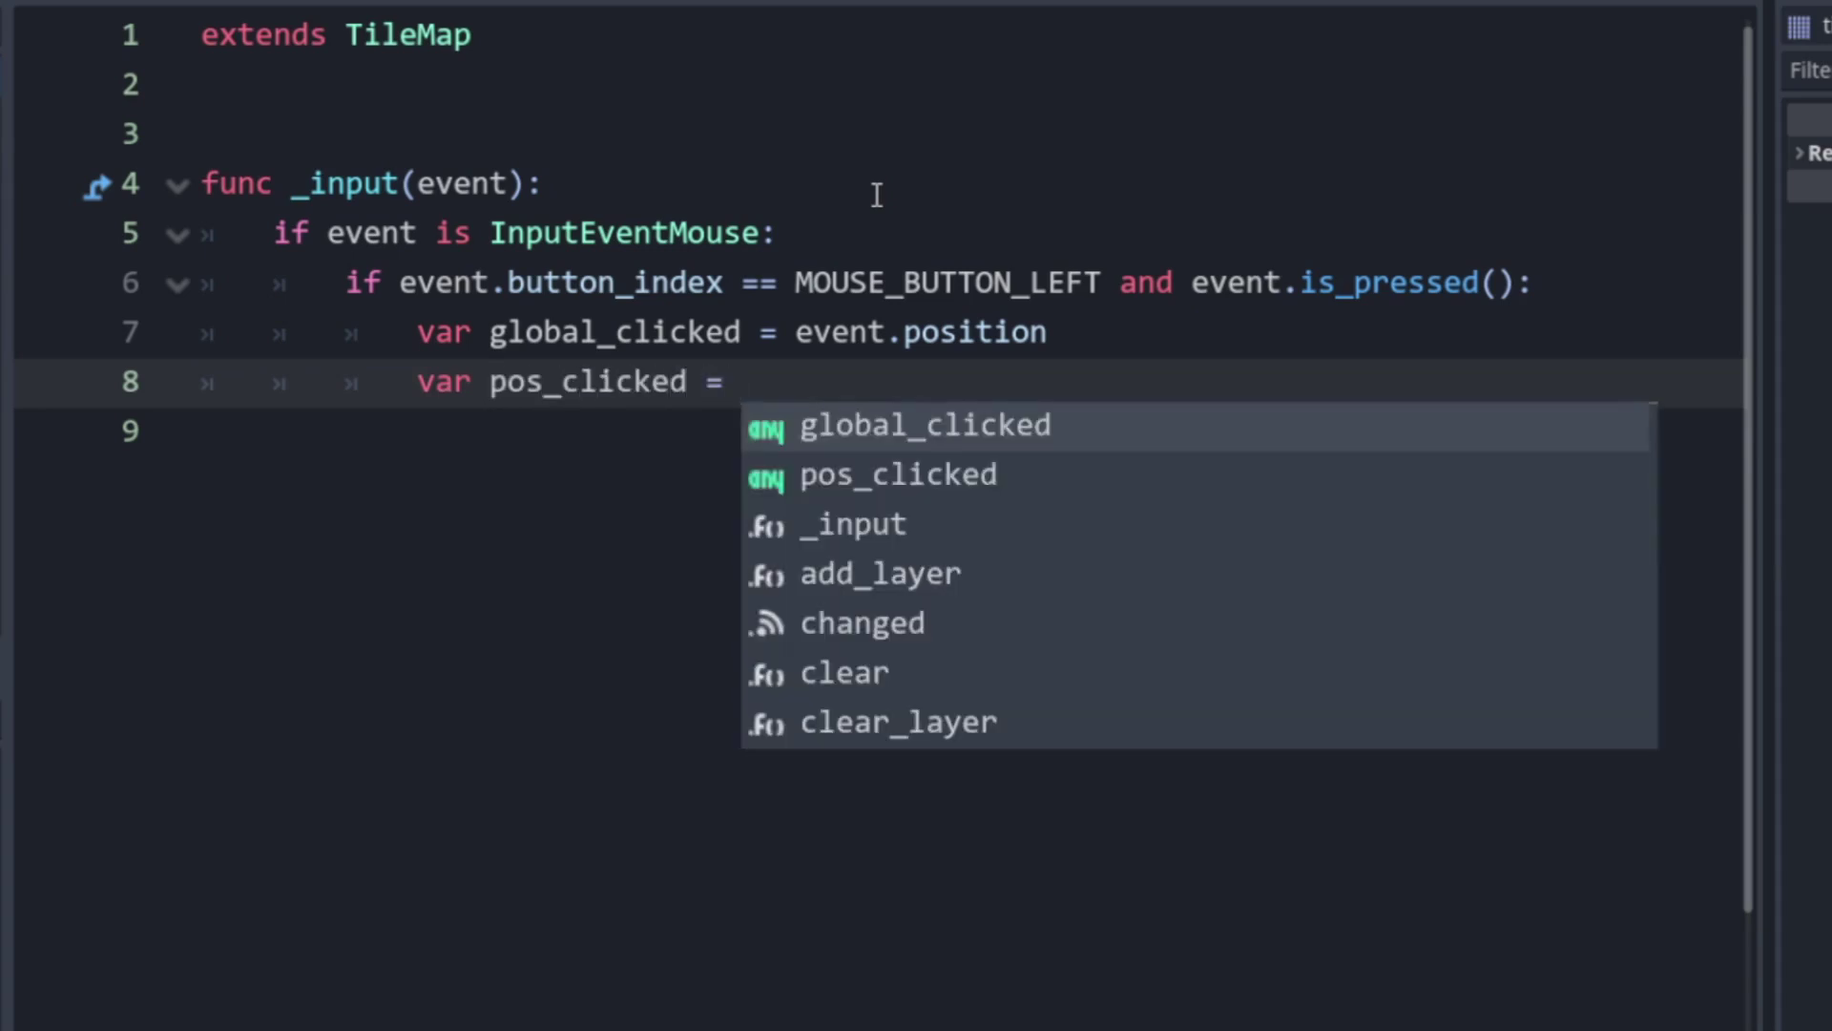
type("local")
key("Return")
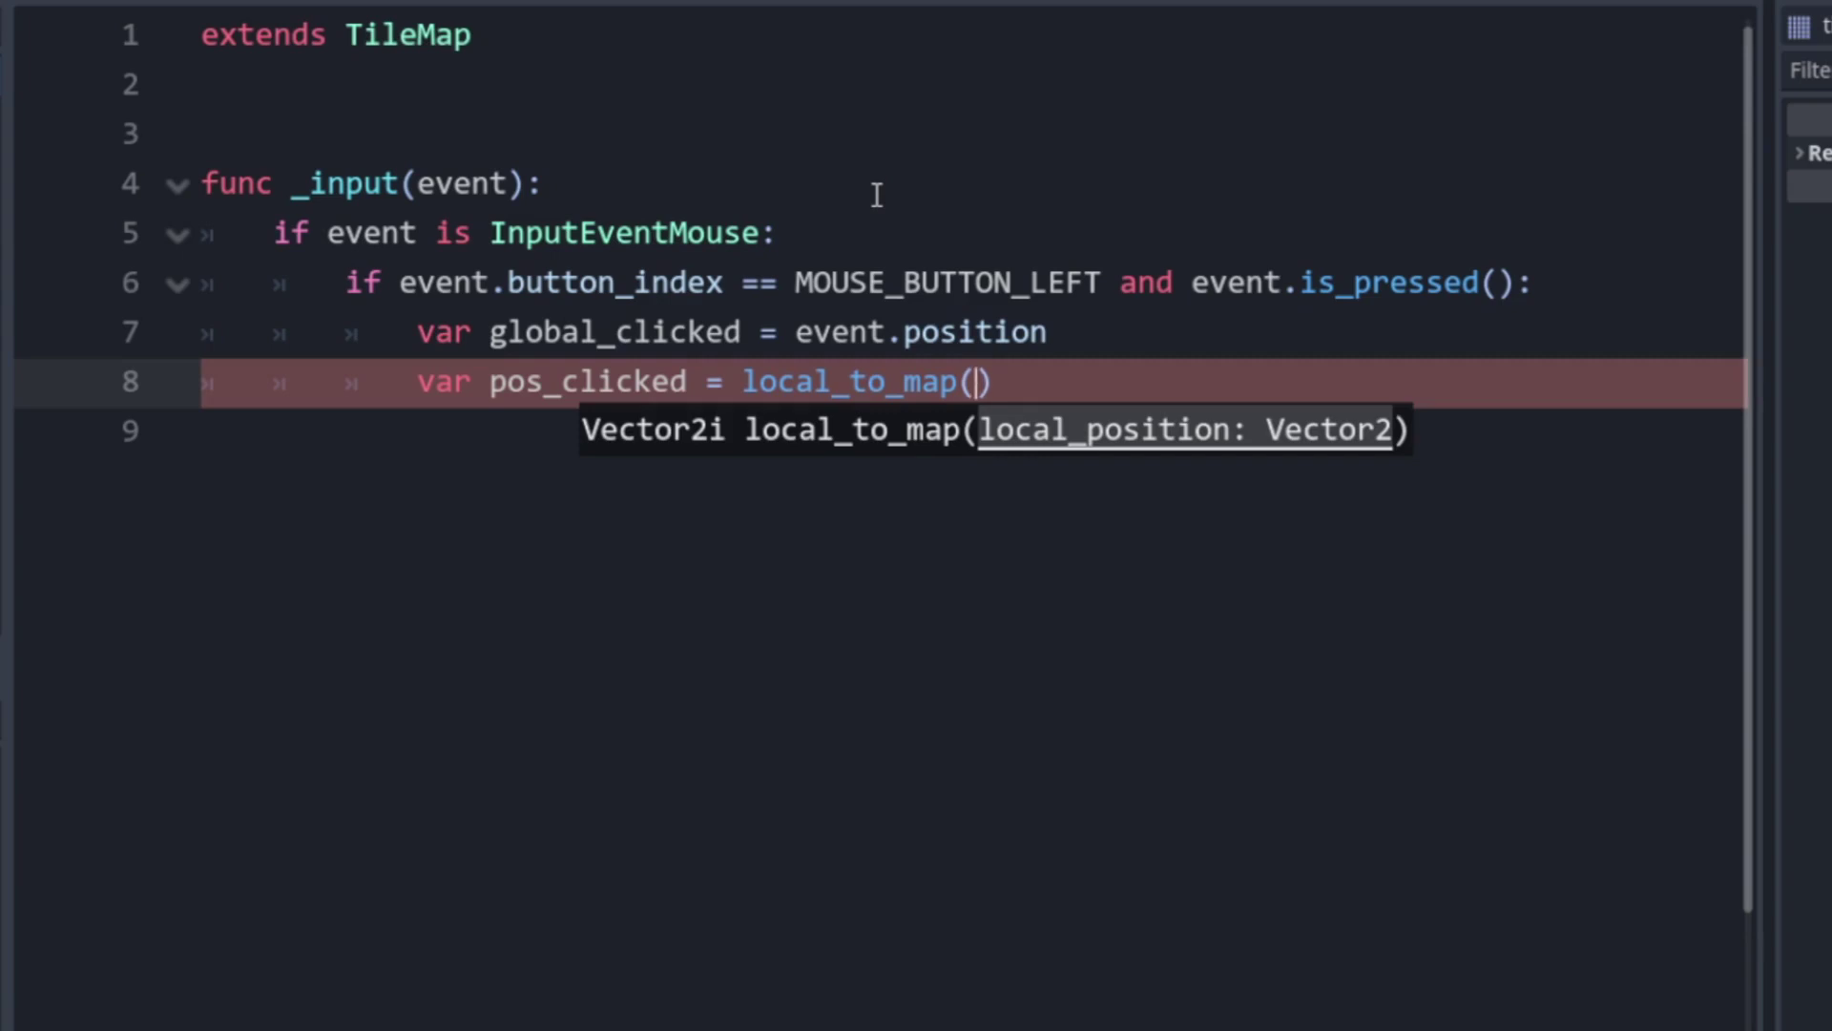
type("to_l")
key("Return")
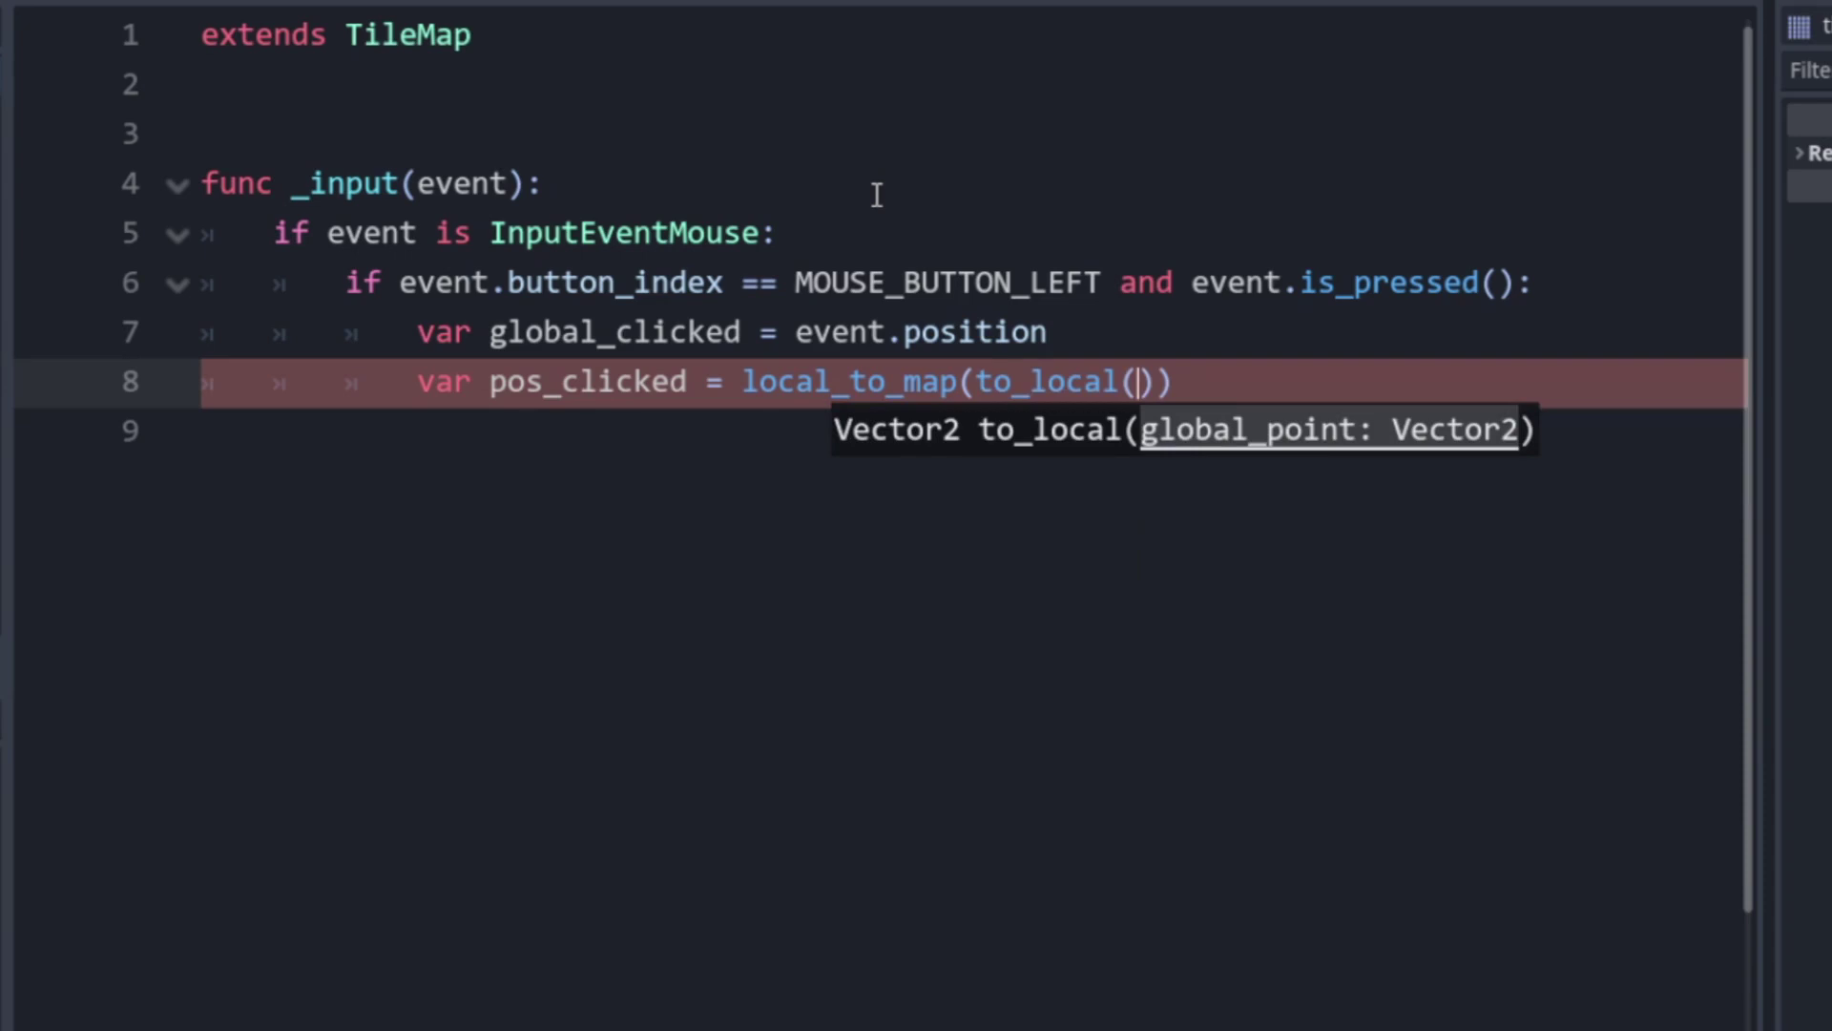
type("glo")
key("Return")
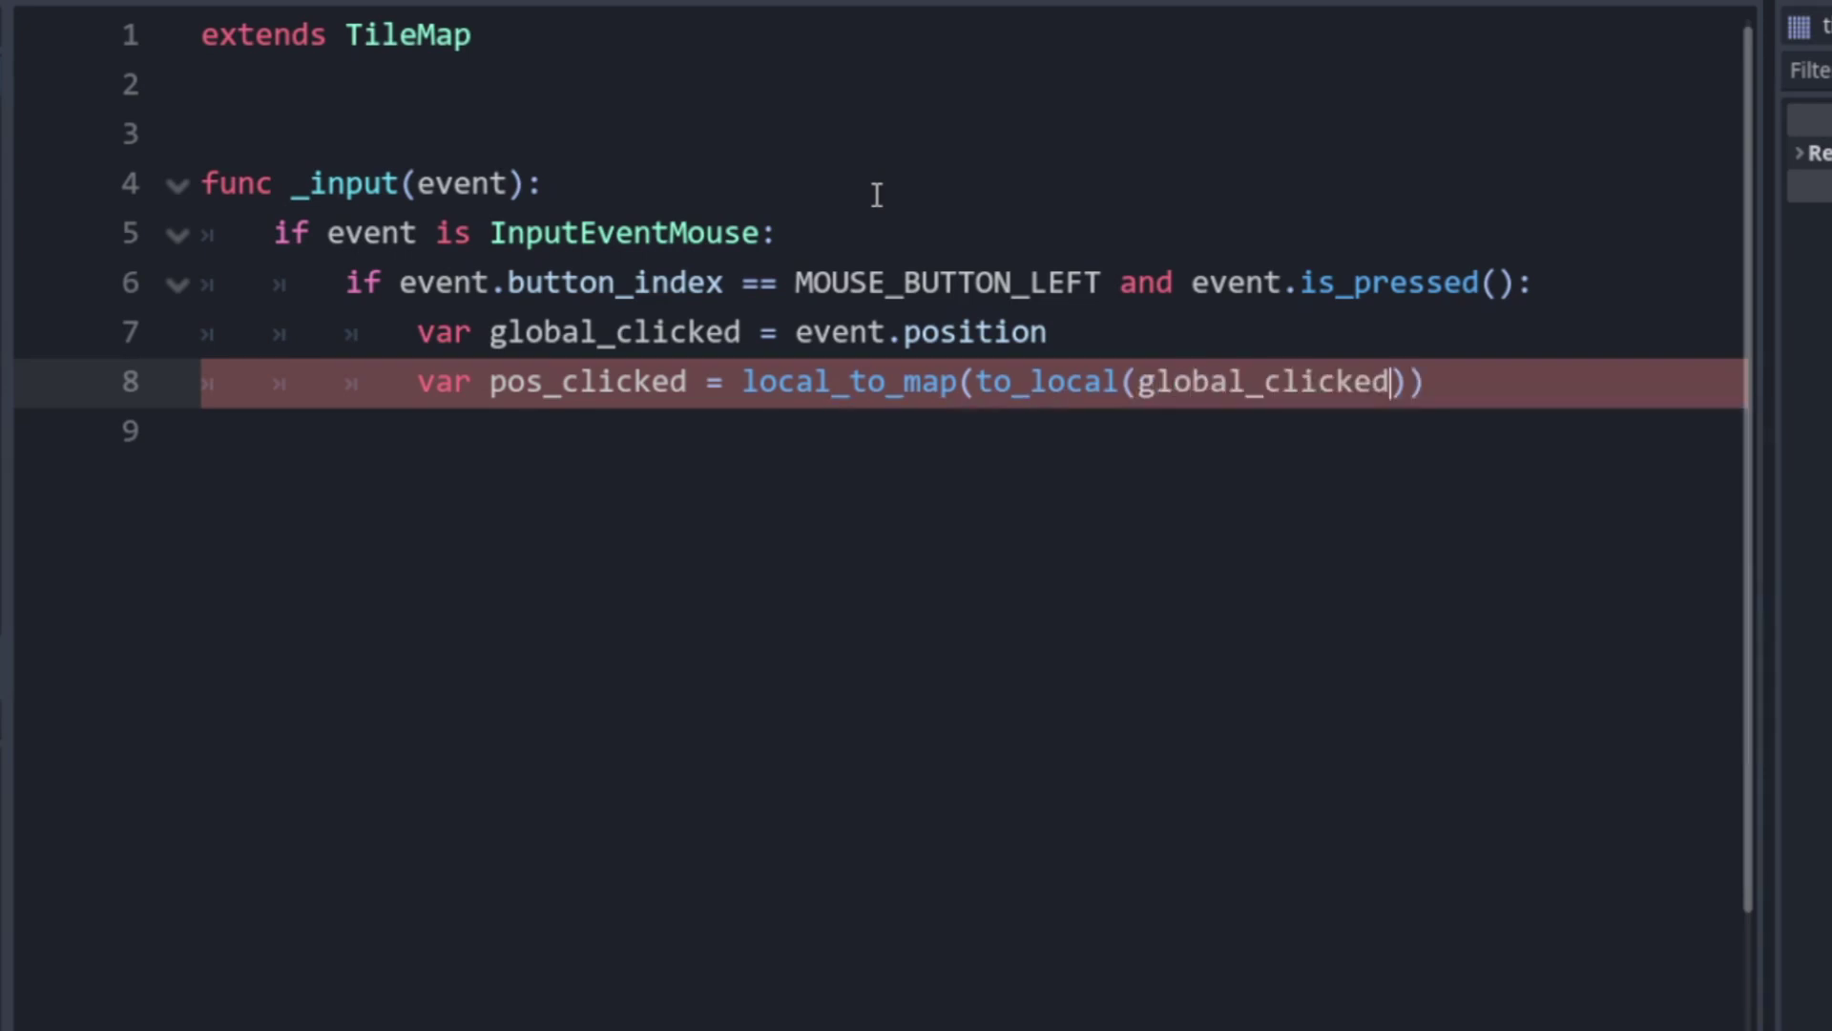
- Add print(pos_clicked) and run the project with F5
key("End")
key("Return")
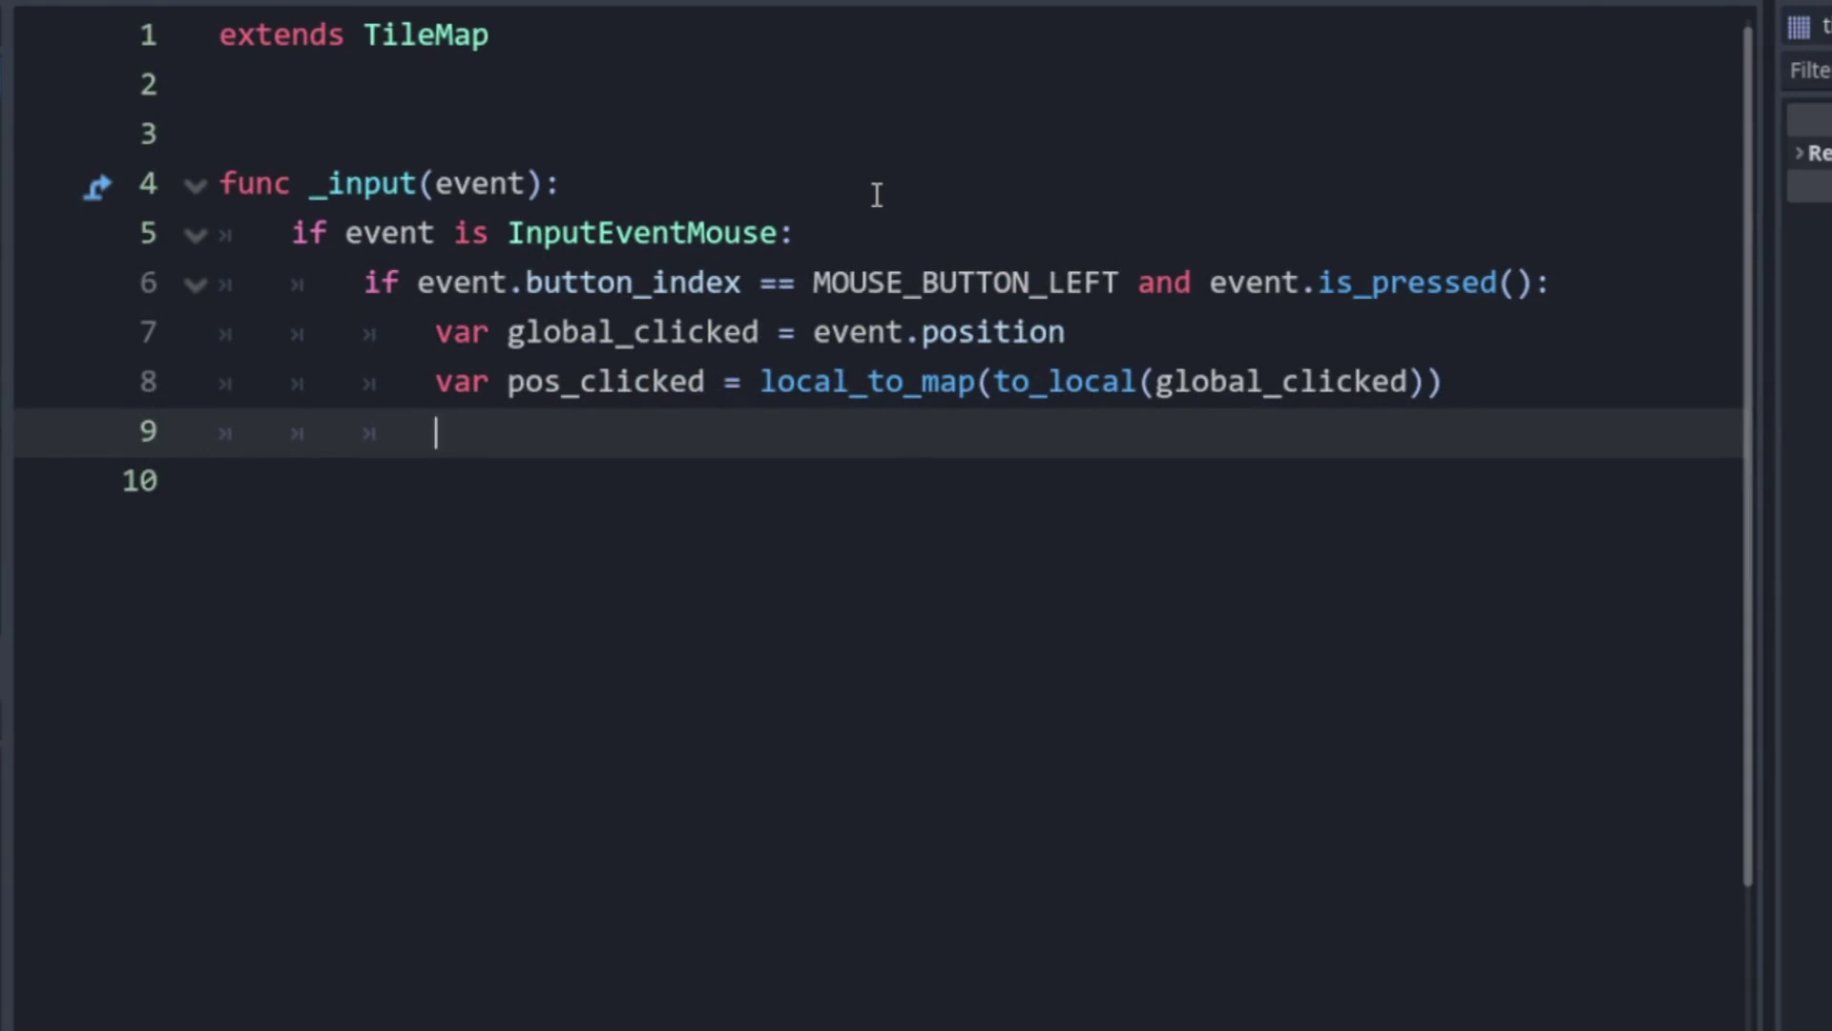
type("print(pos_c")
key("Return")
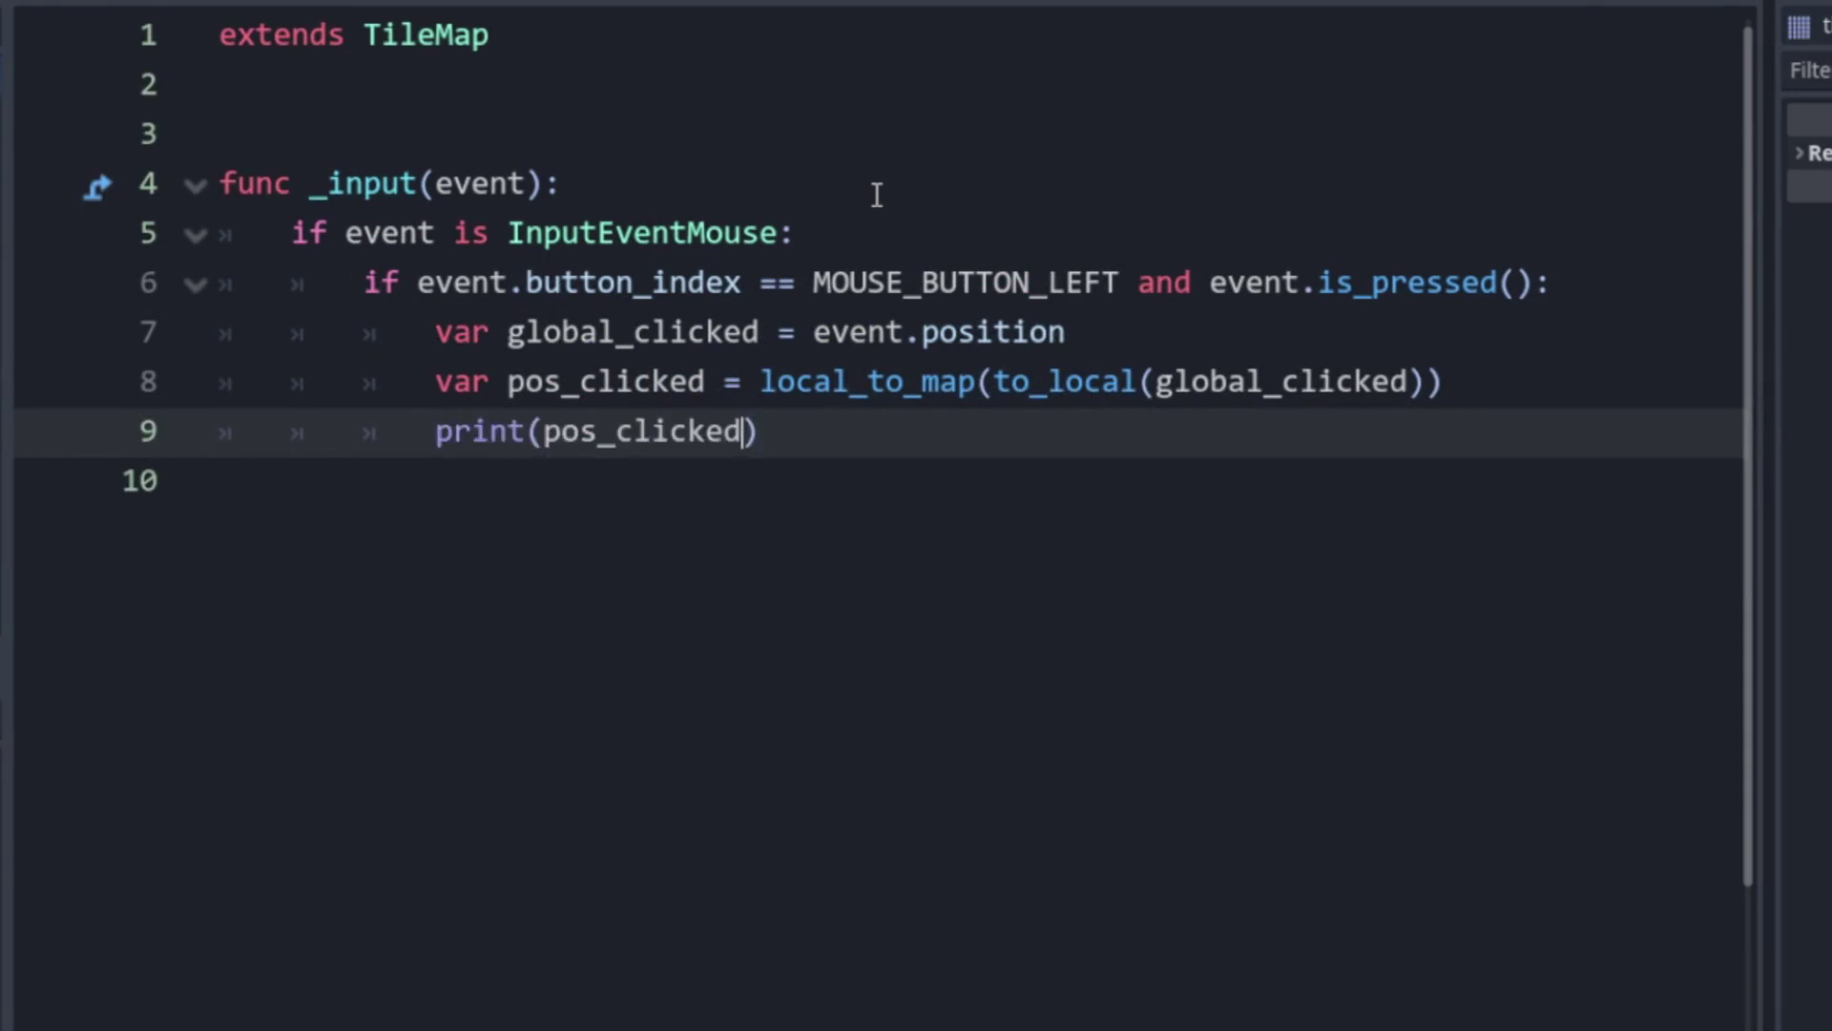
key("F5")
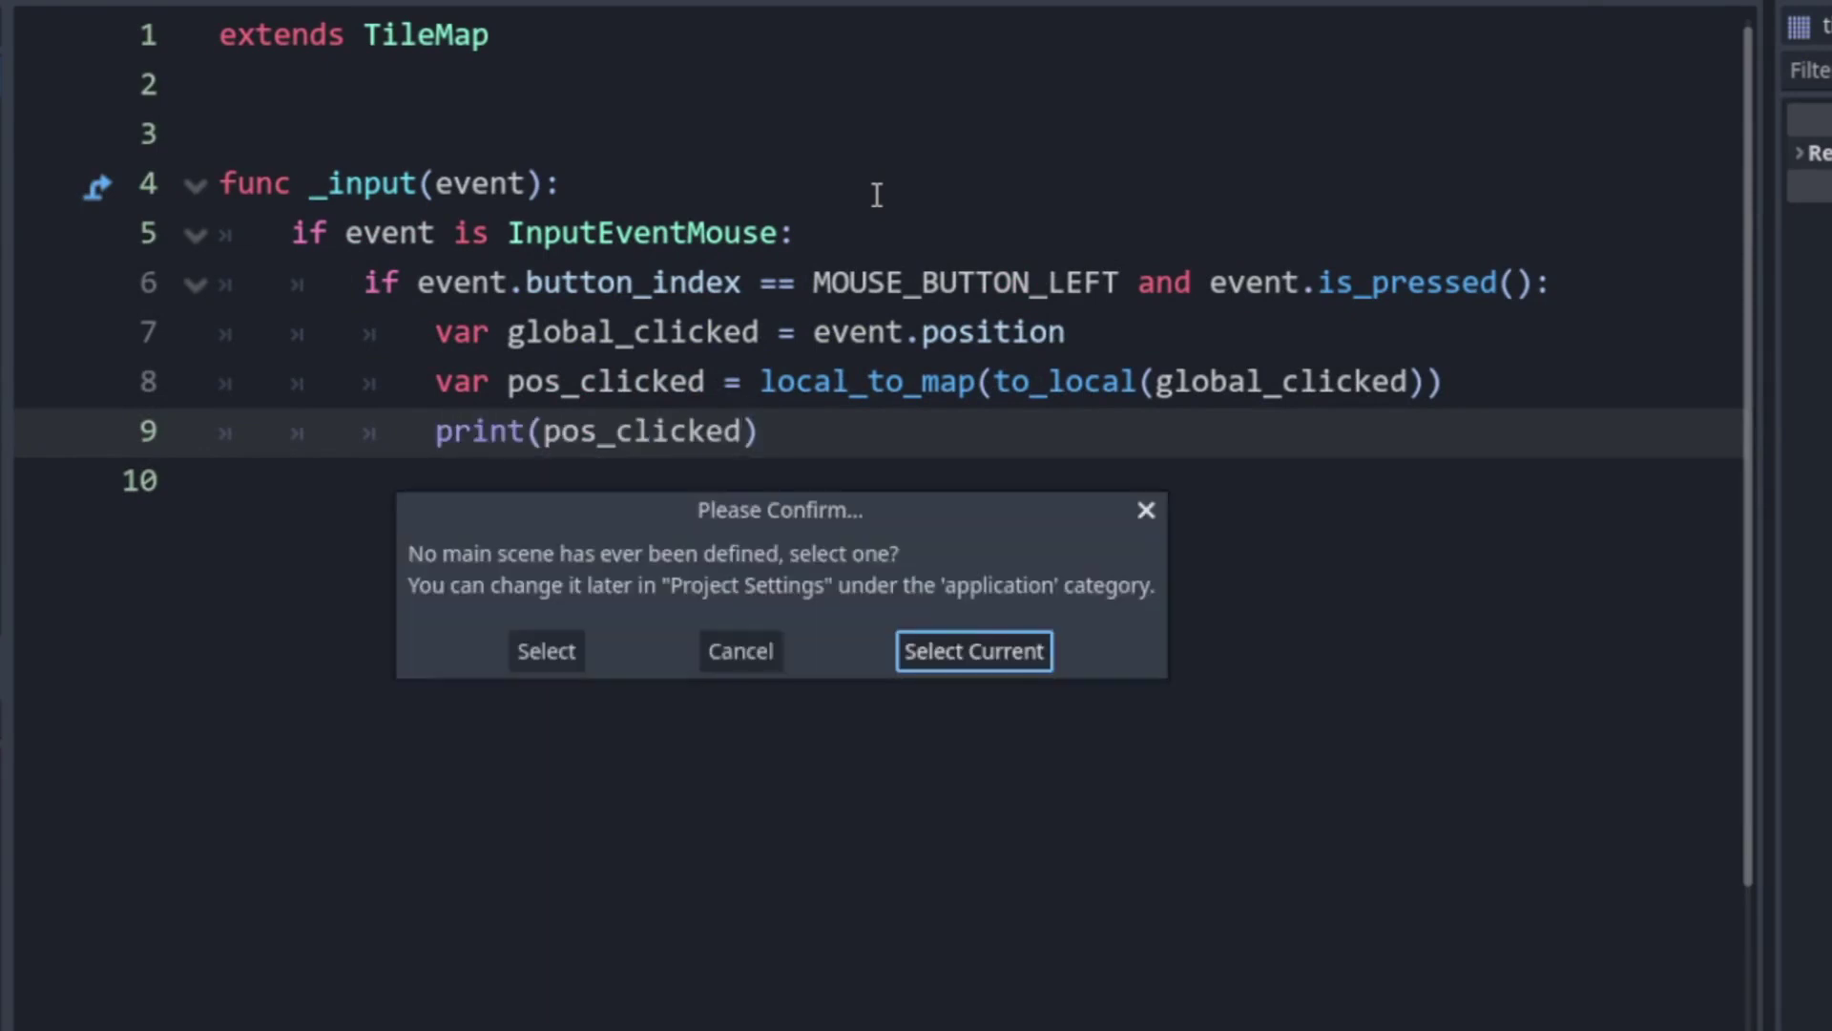
- Make this scene the main scene, run it, click seven hexes to print their coordinates, then stop
left_click(962, 646)
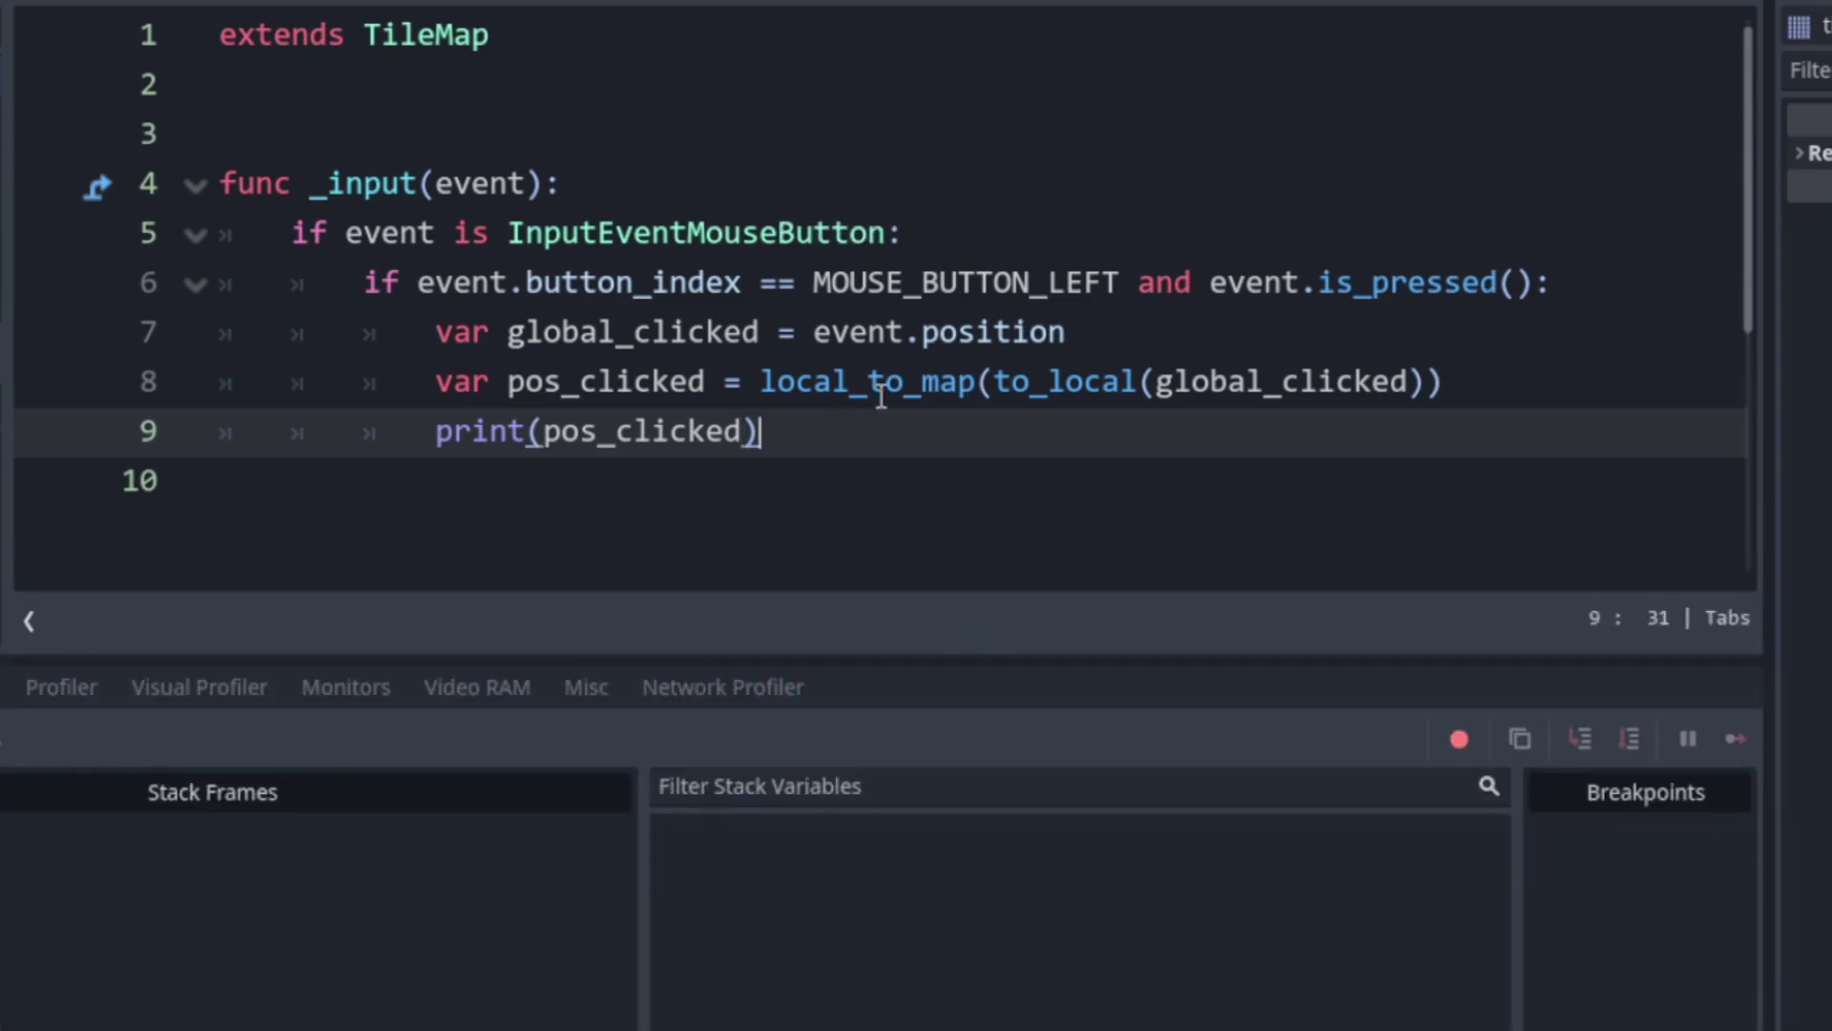
key("F5")
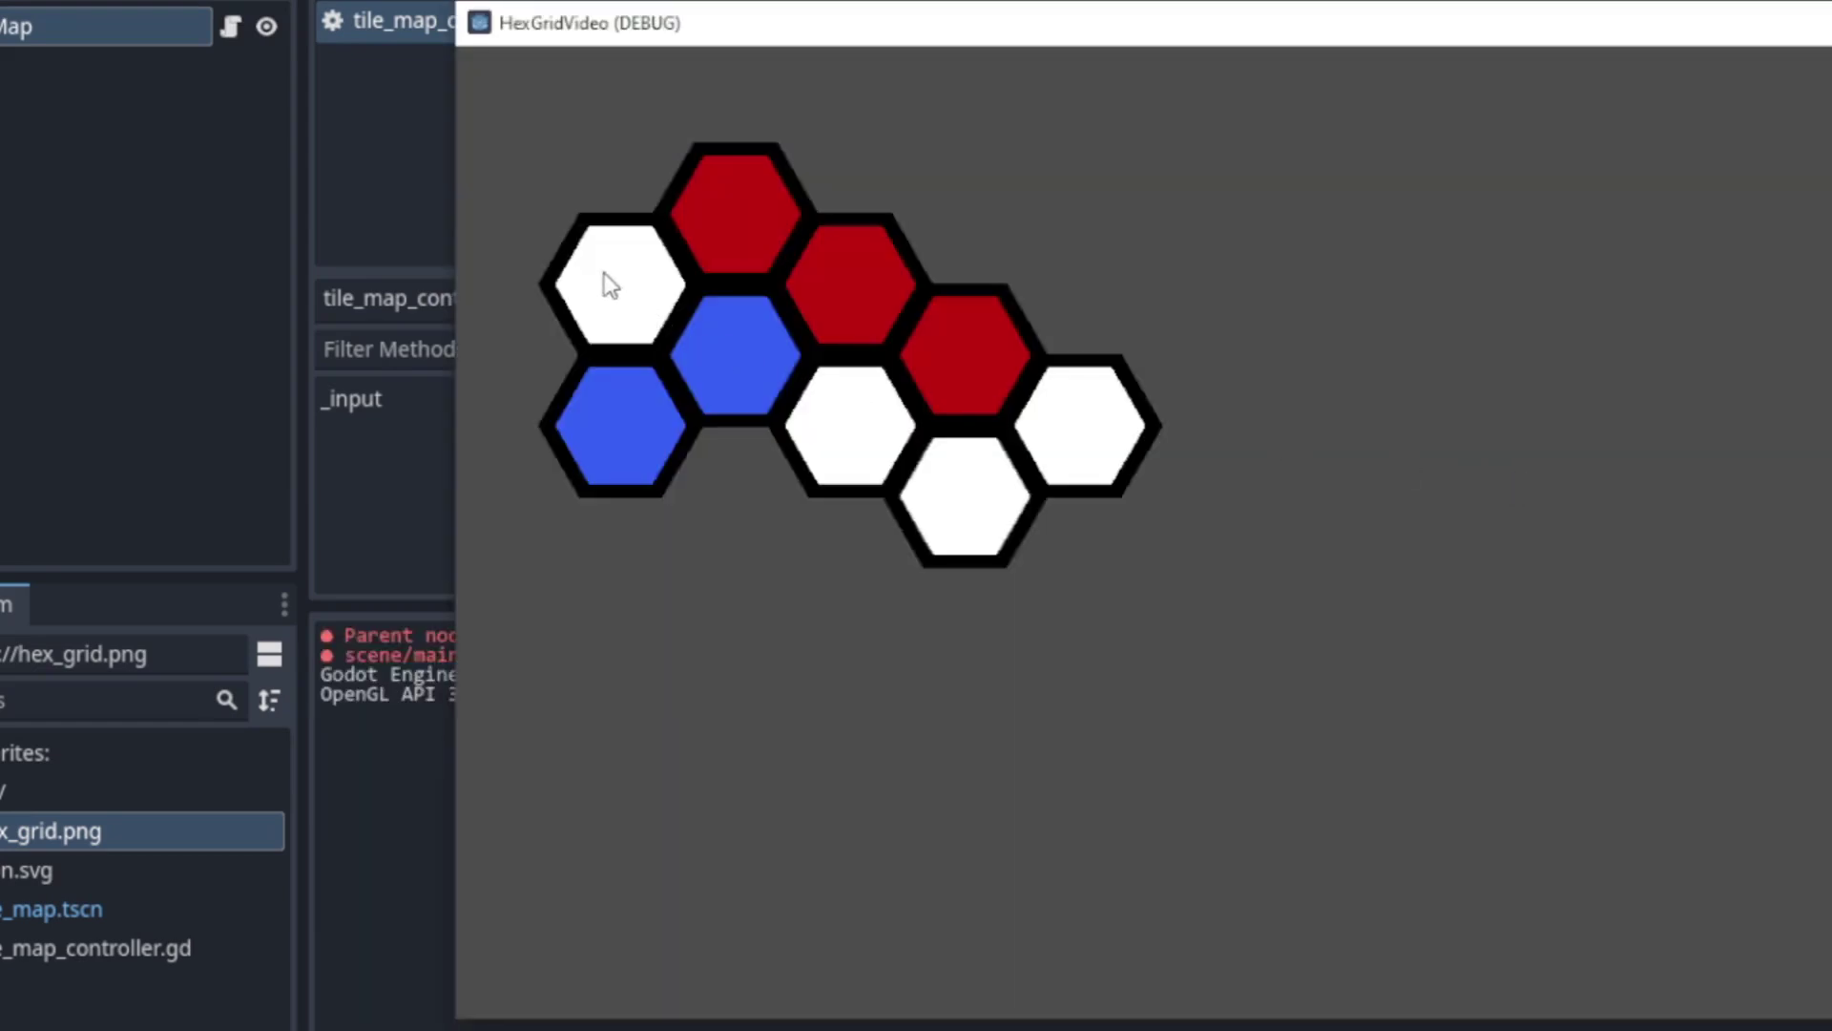
left_click(614, 274)
left_click(755, 229)
left_click(845, 291)
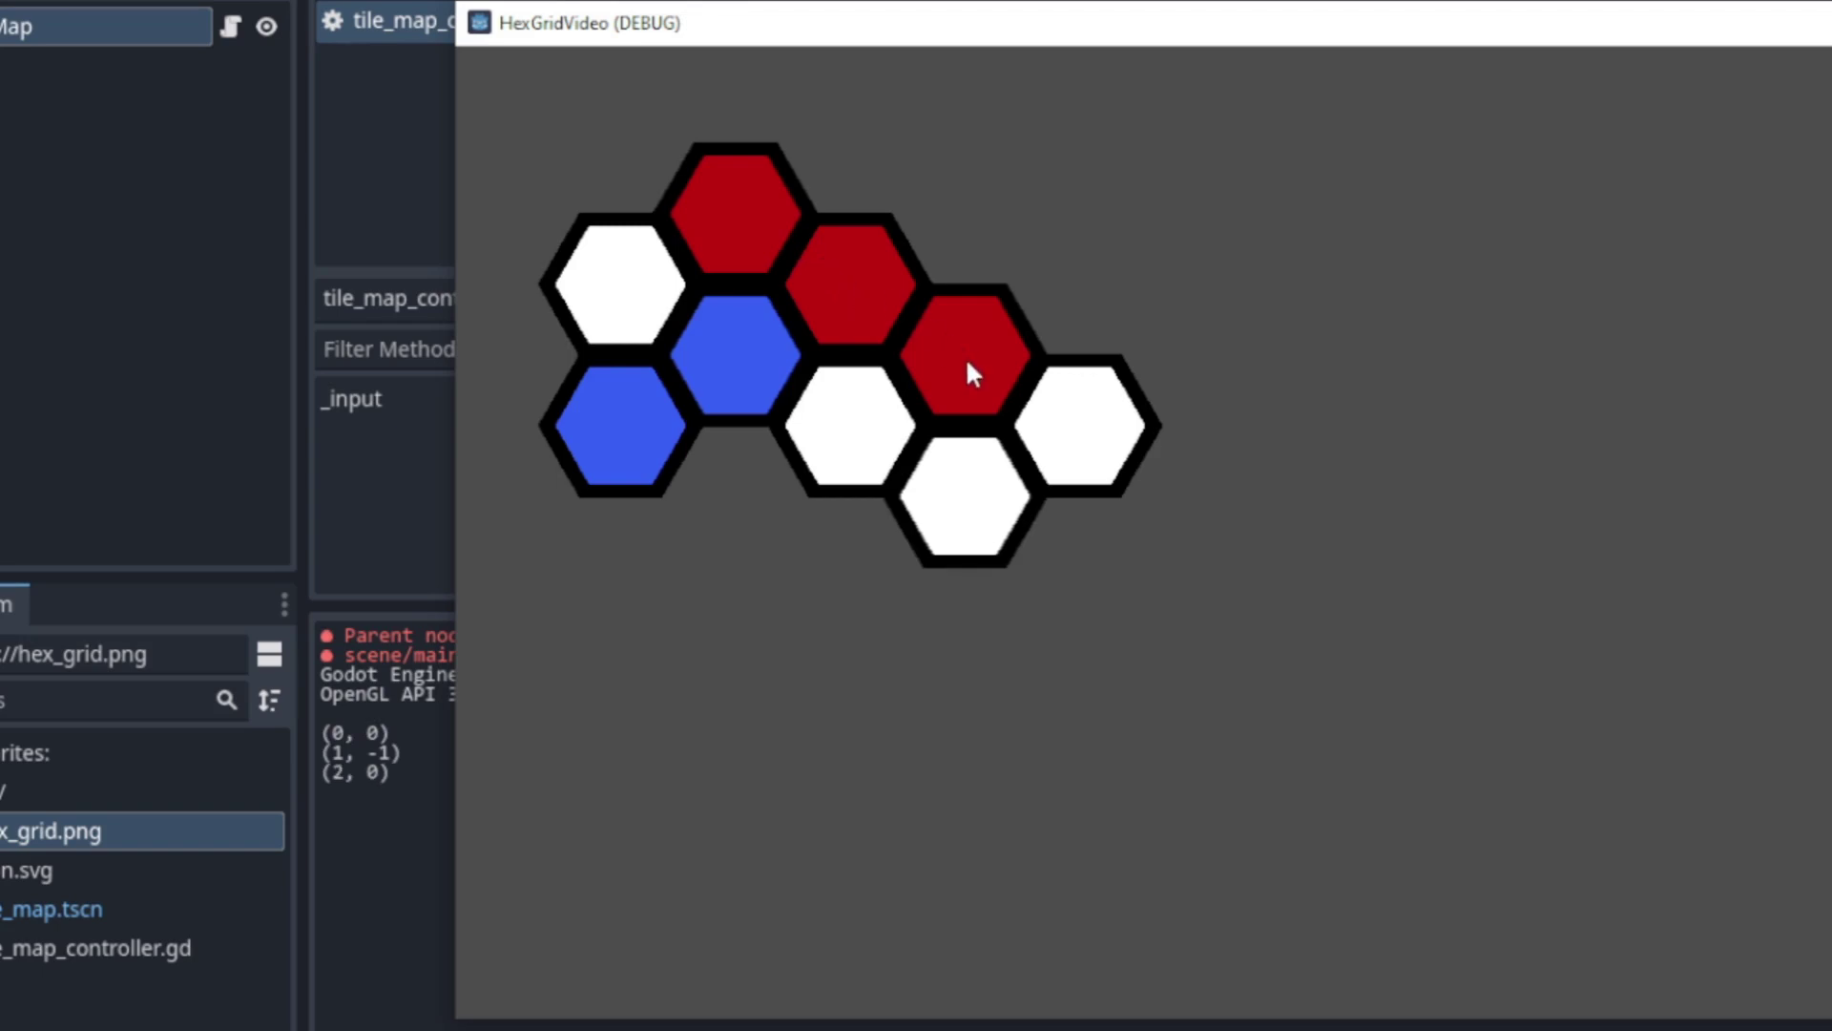
left_click(965, 357)
left_click(1061, 433)
left_click(968, 487)
left_click(821, 441)
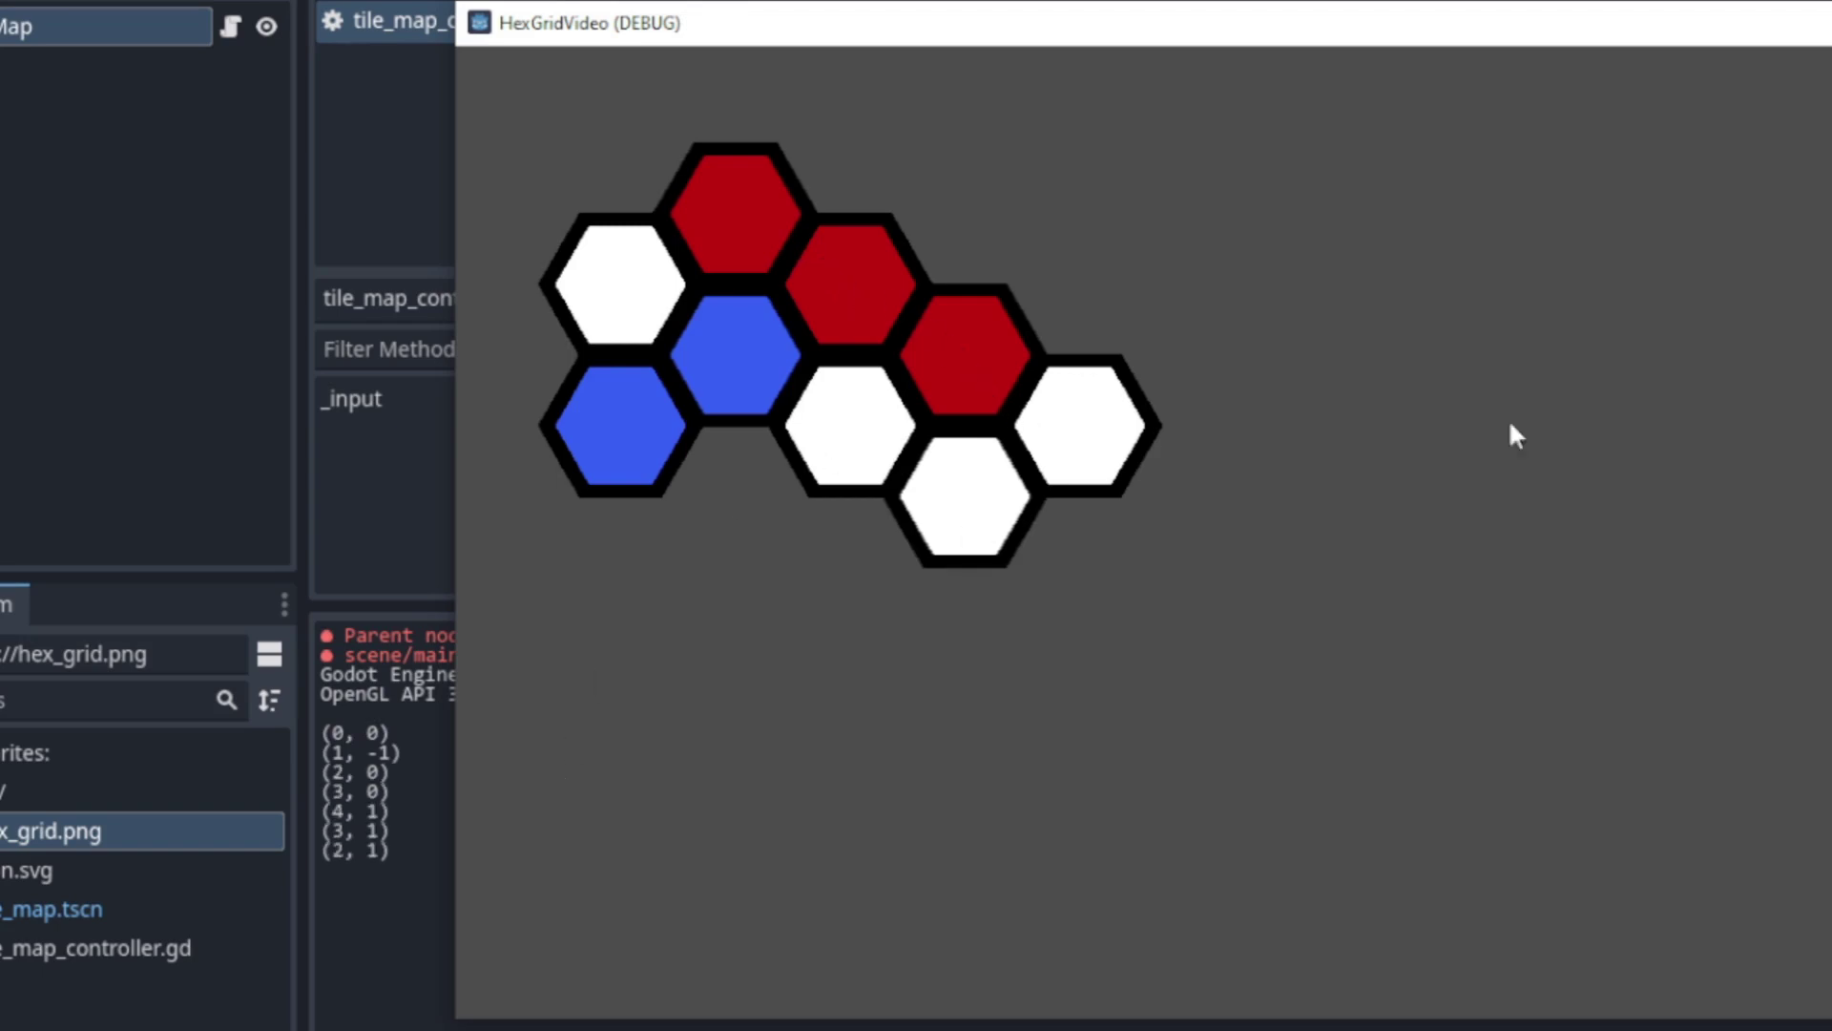
key("F8")
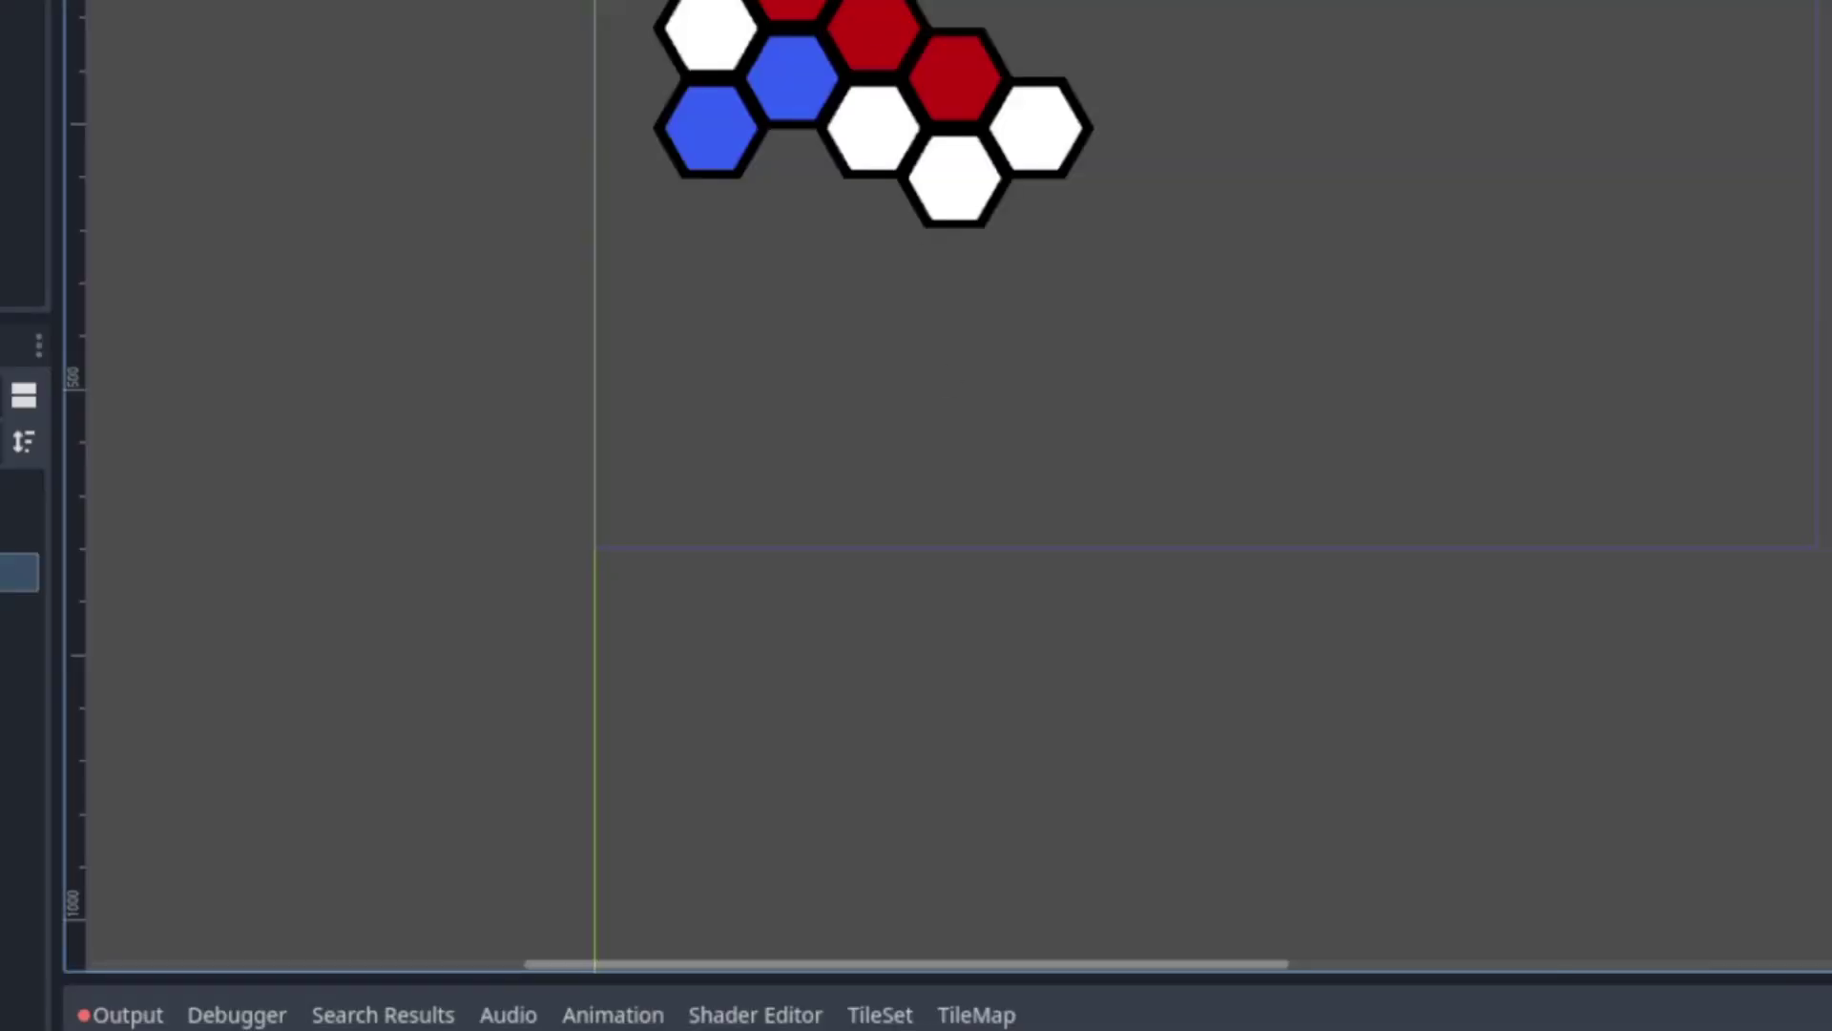
- In the TileSet editor, create a white hex tile alternative tinted cyan 1dffff
left_click(879, 1015)
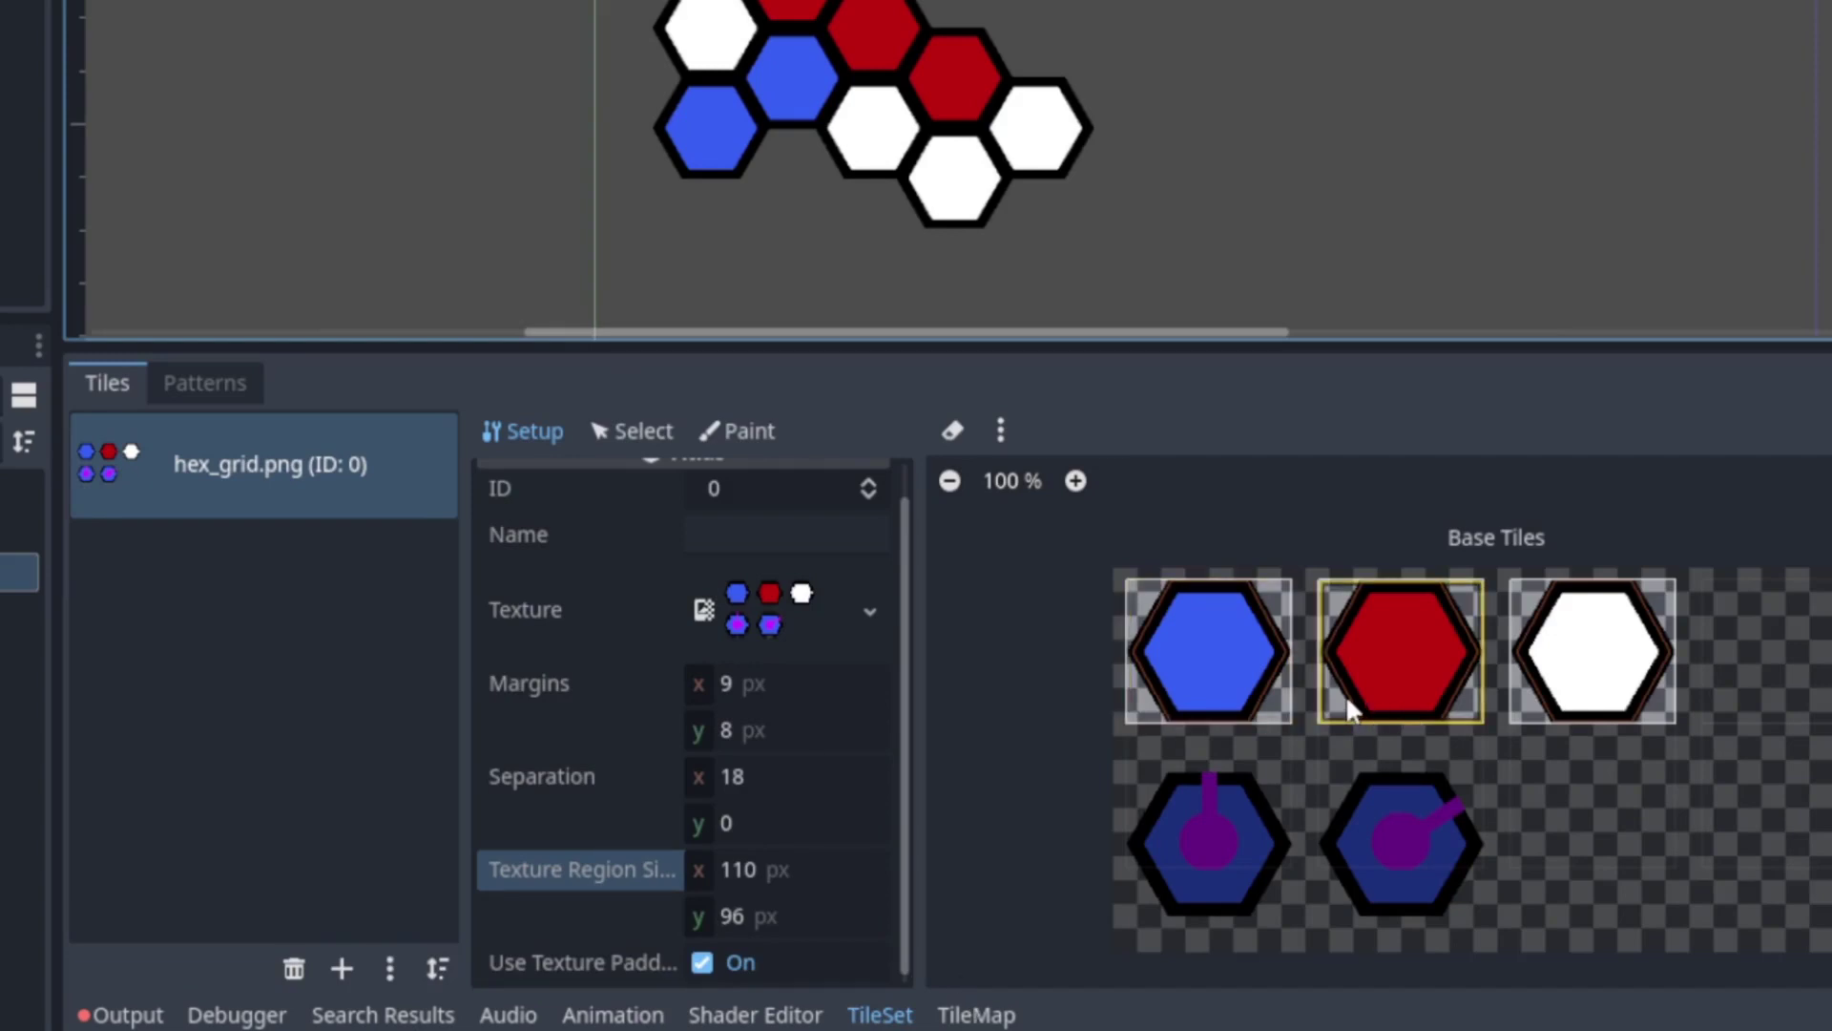
right_click(1584, 663)
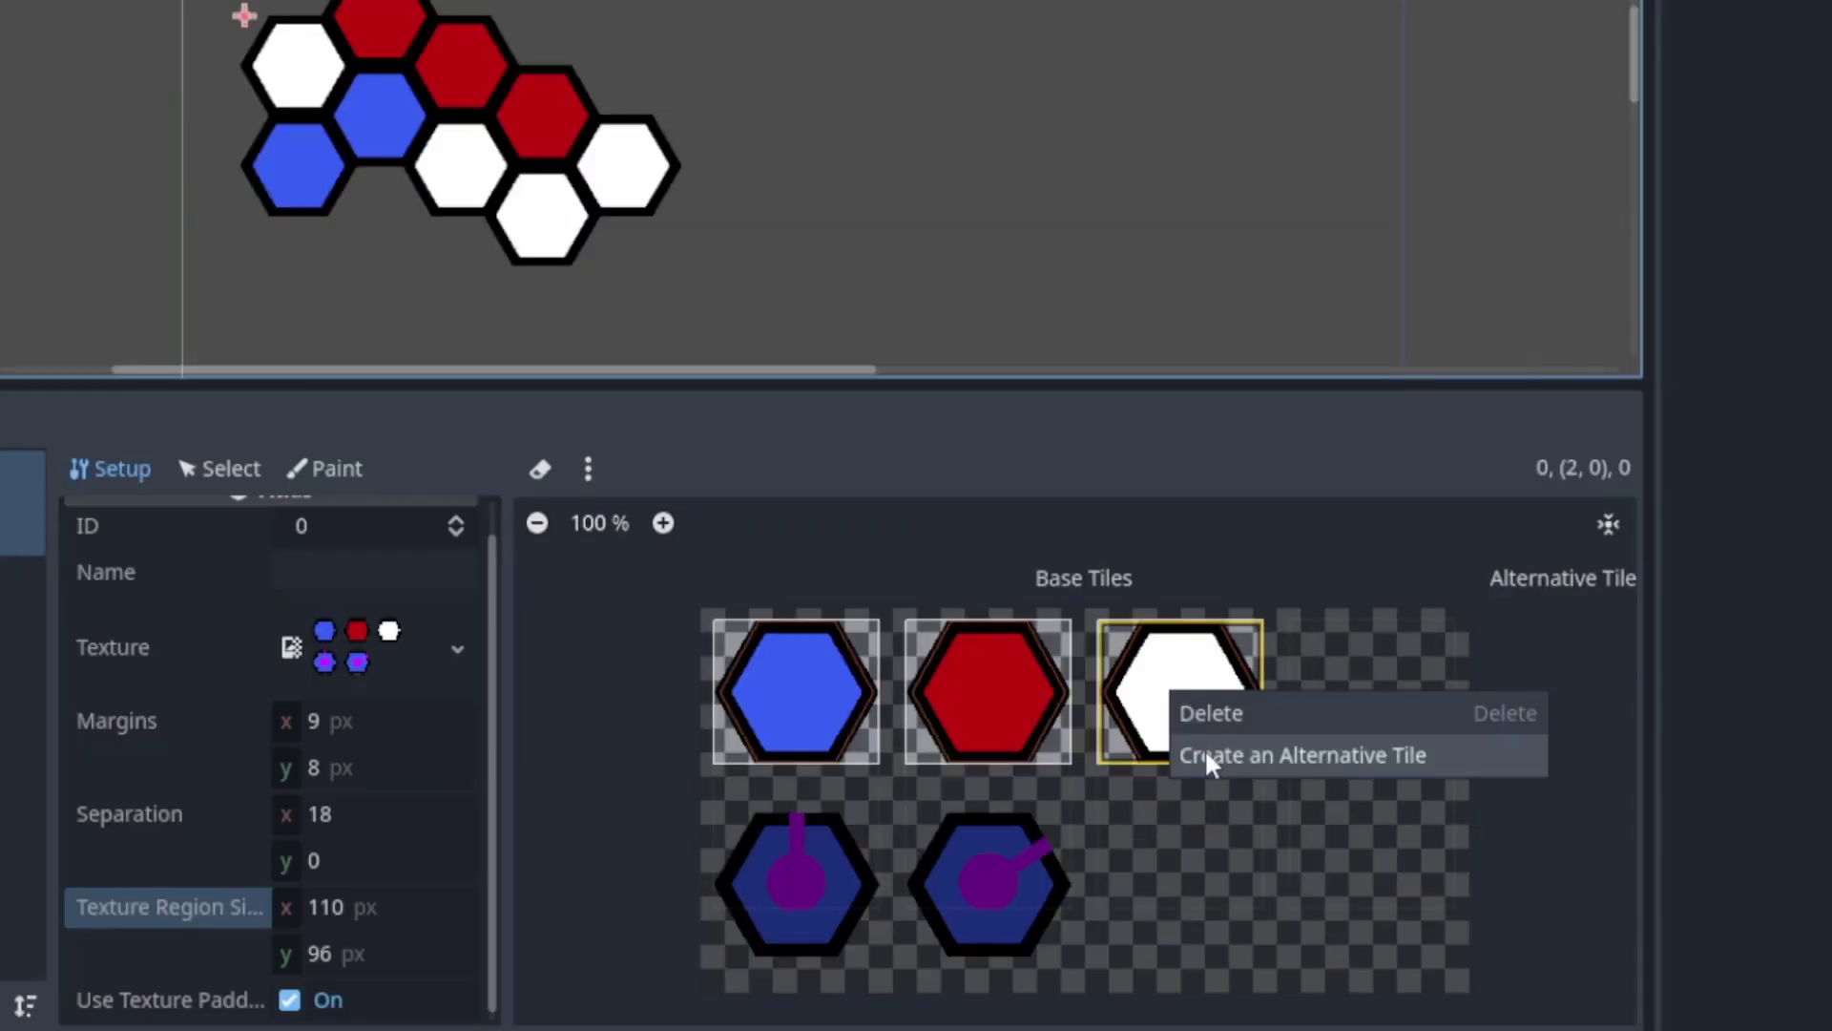
left_click(1204, 748)
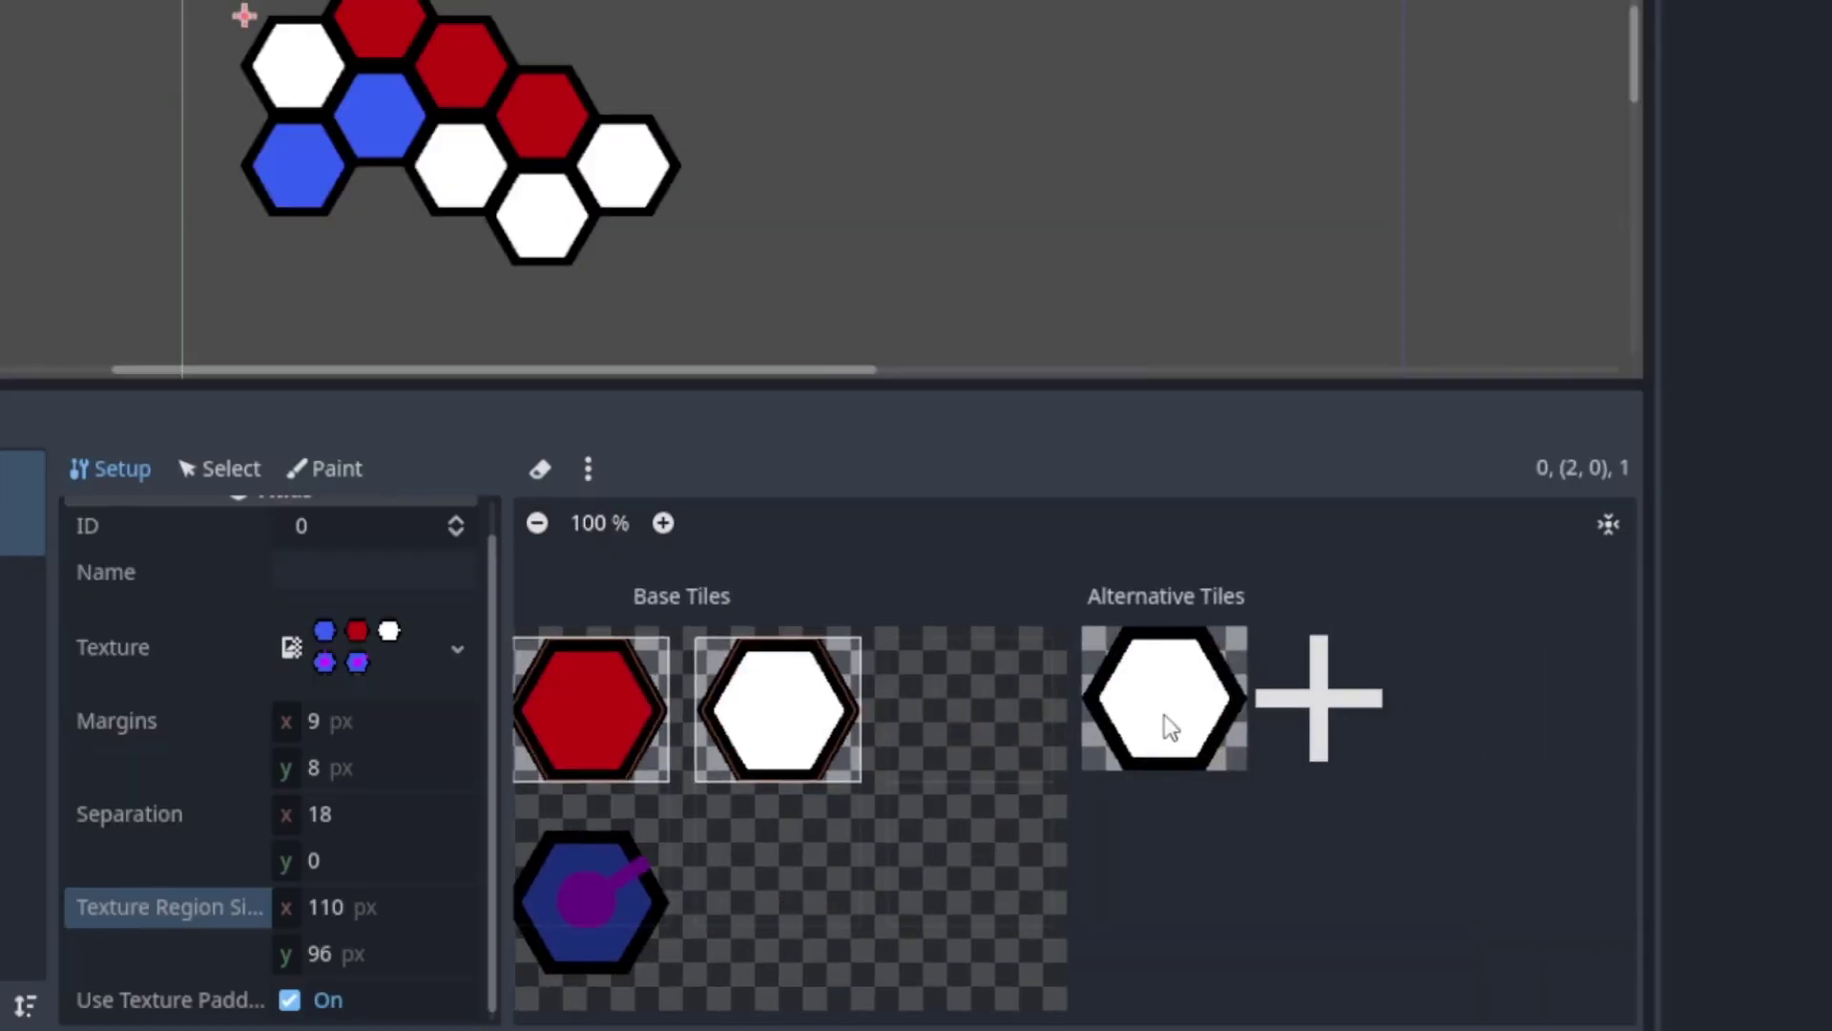
left_click(220, 468)
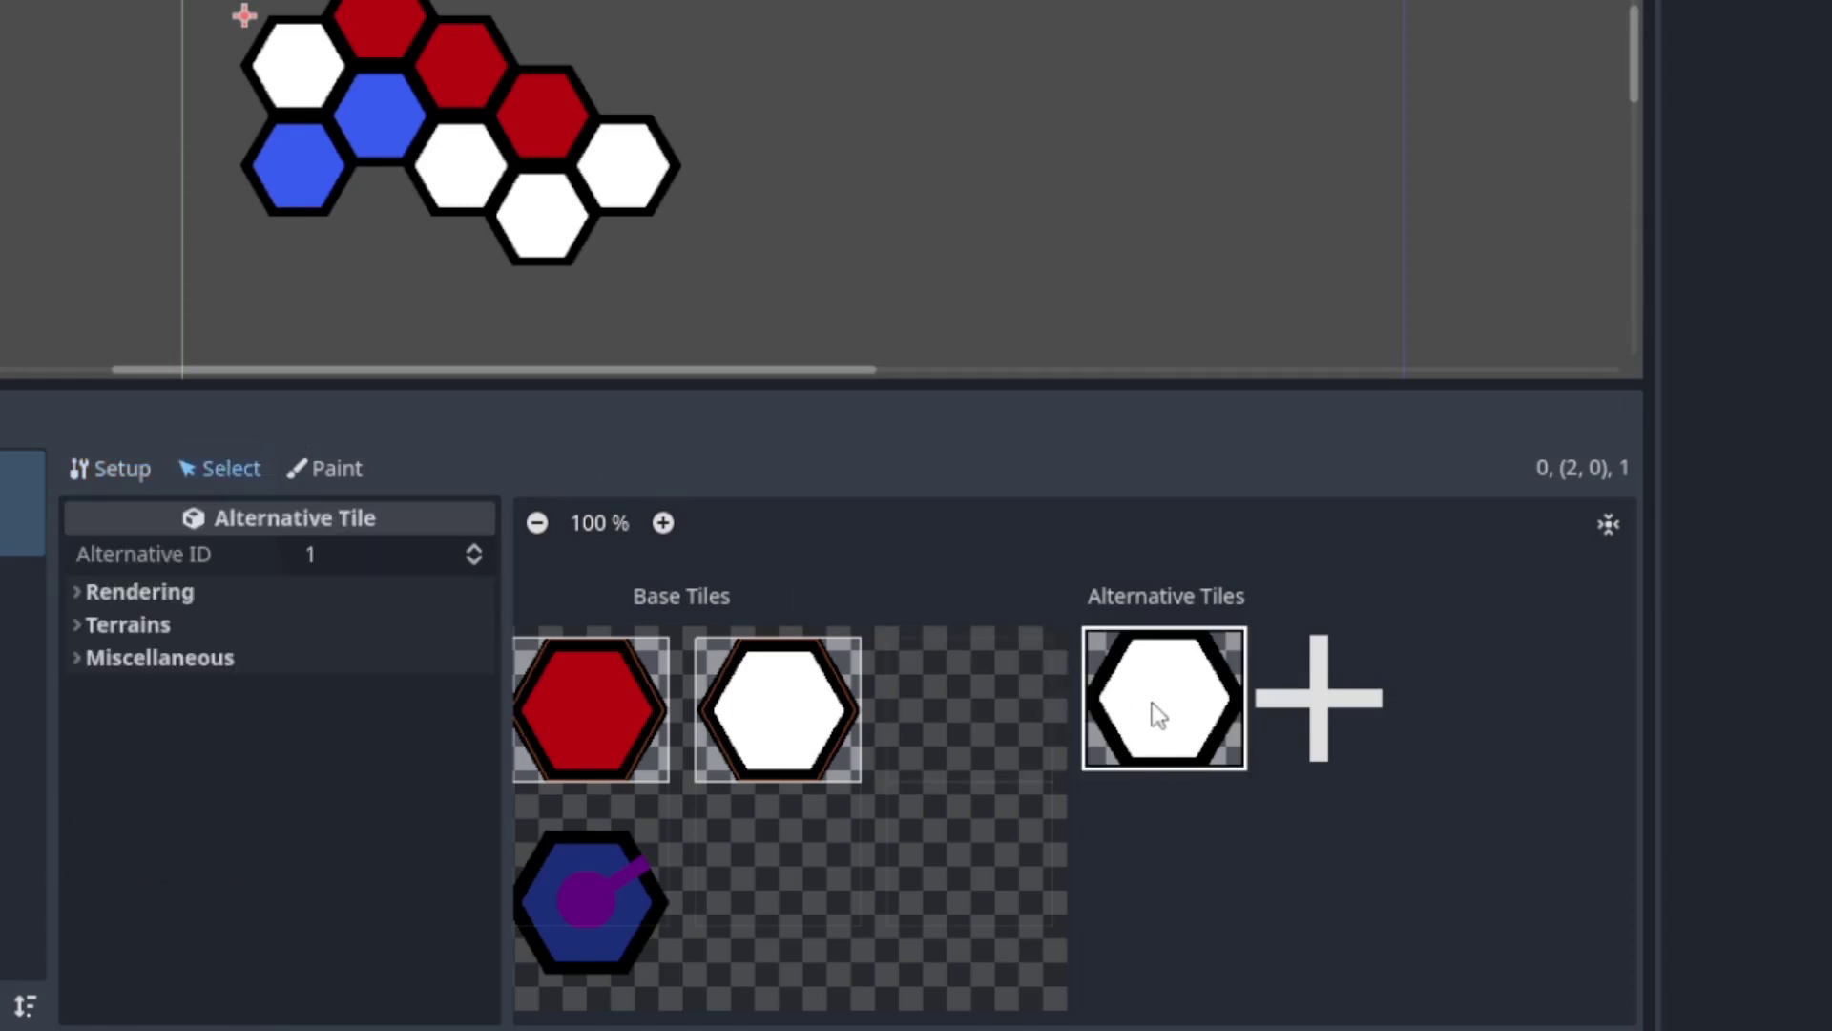
left_click(77, 592)
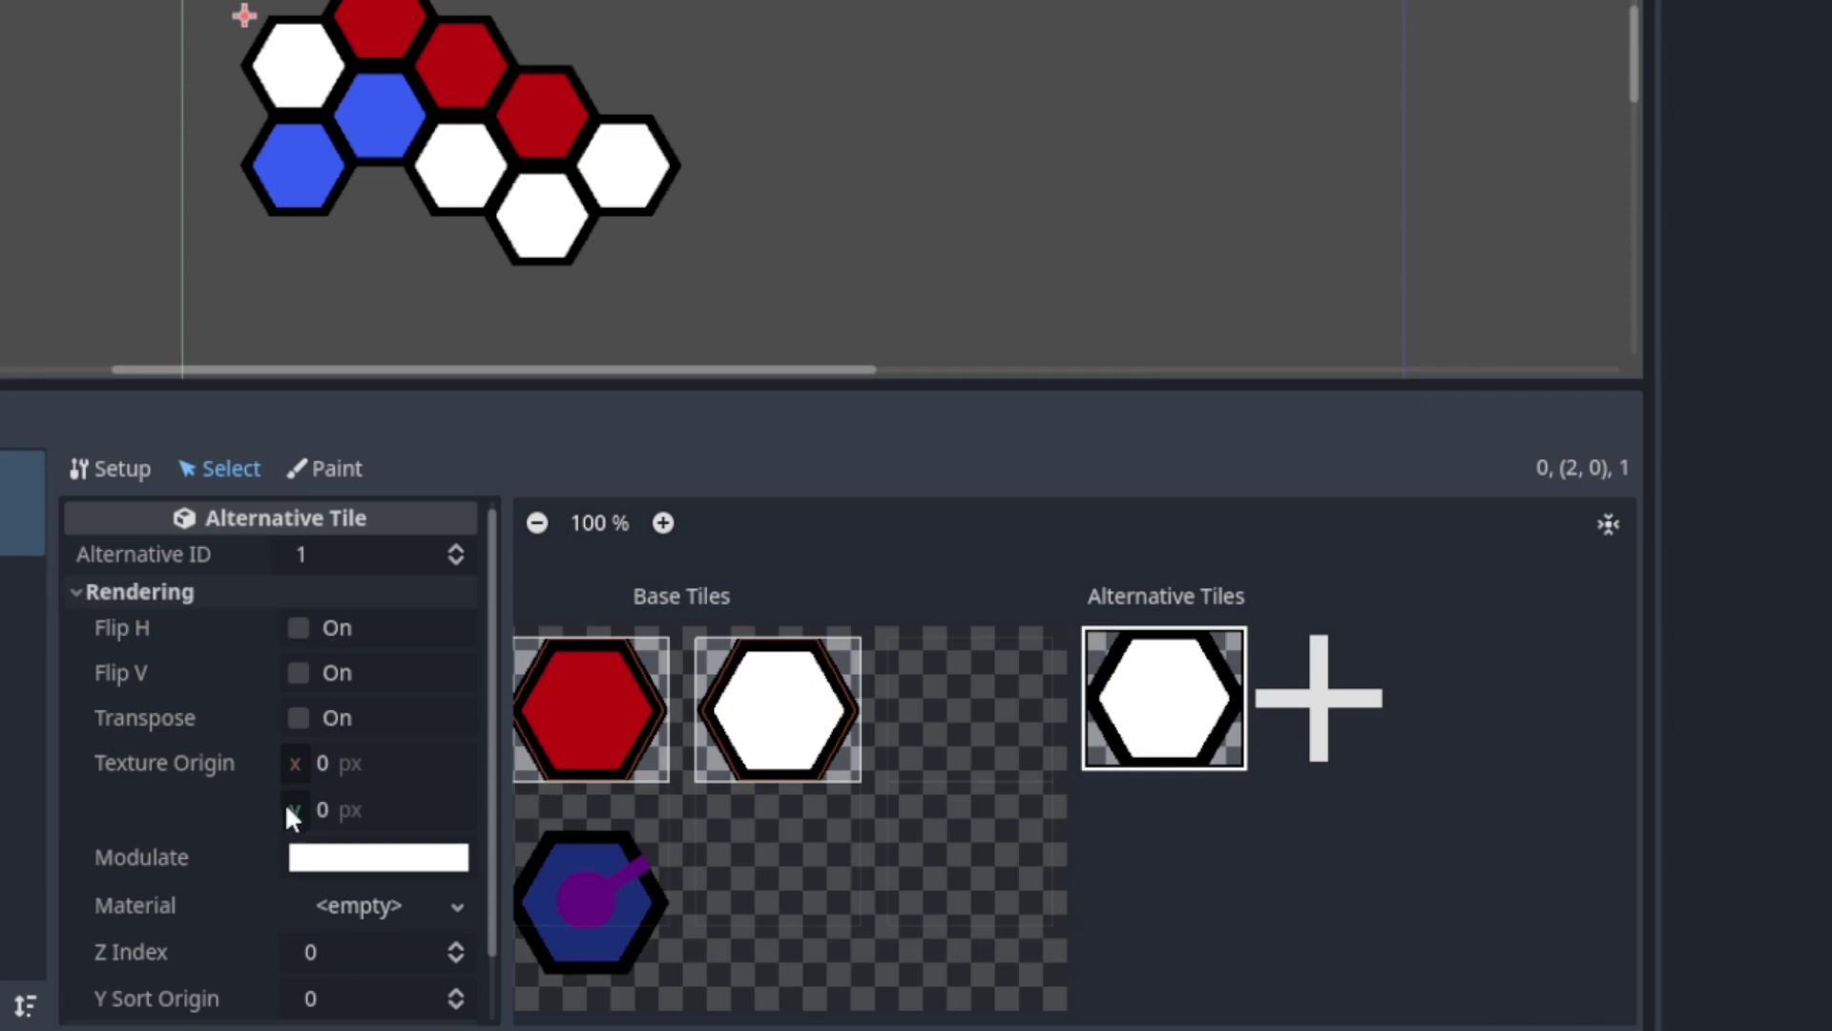
left_click(331, 864)
type("1dffff")
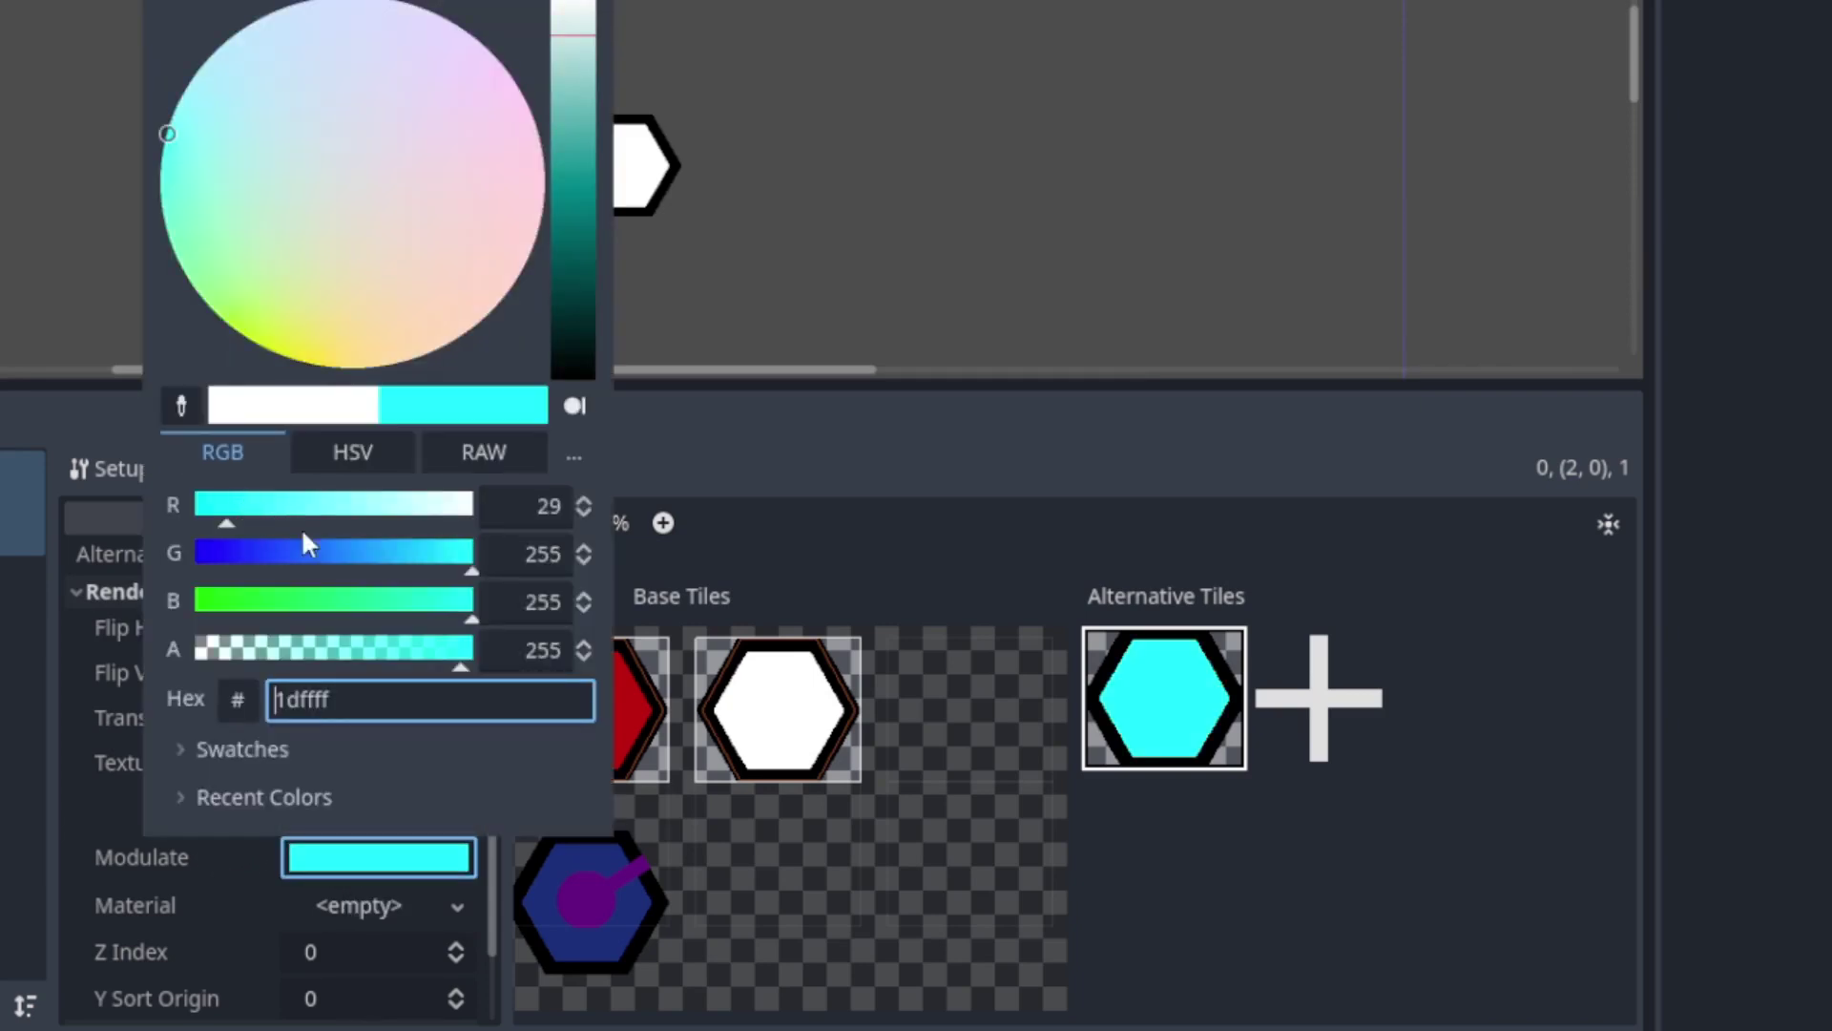
left_click(1027, 516)
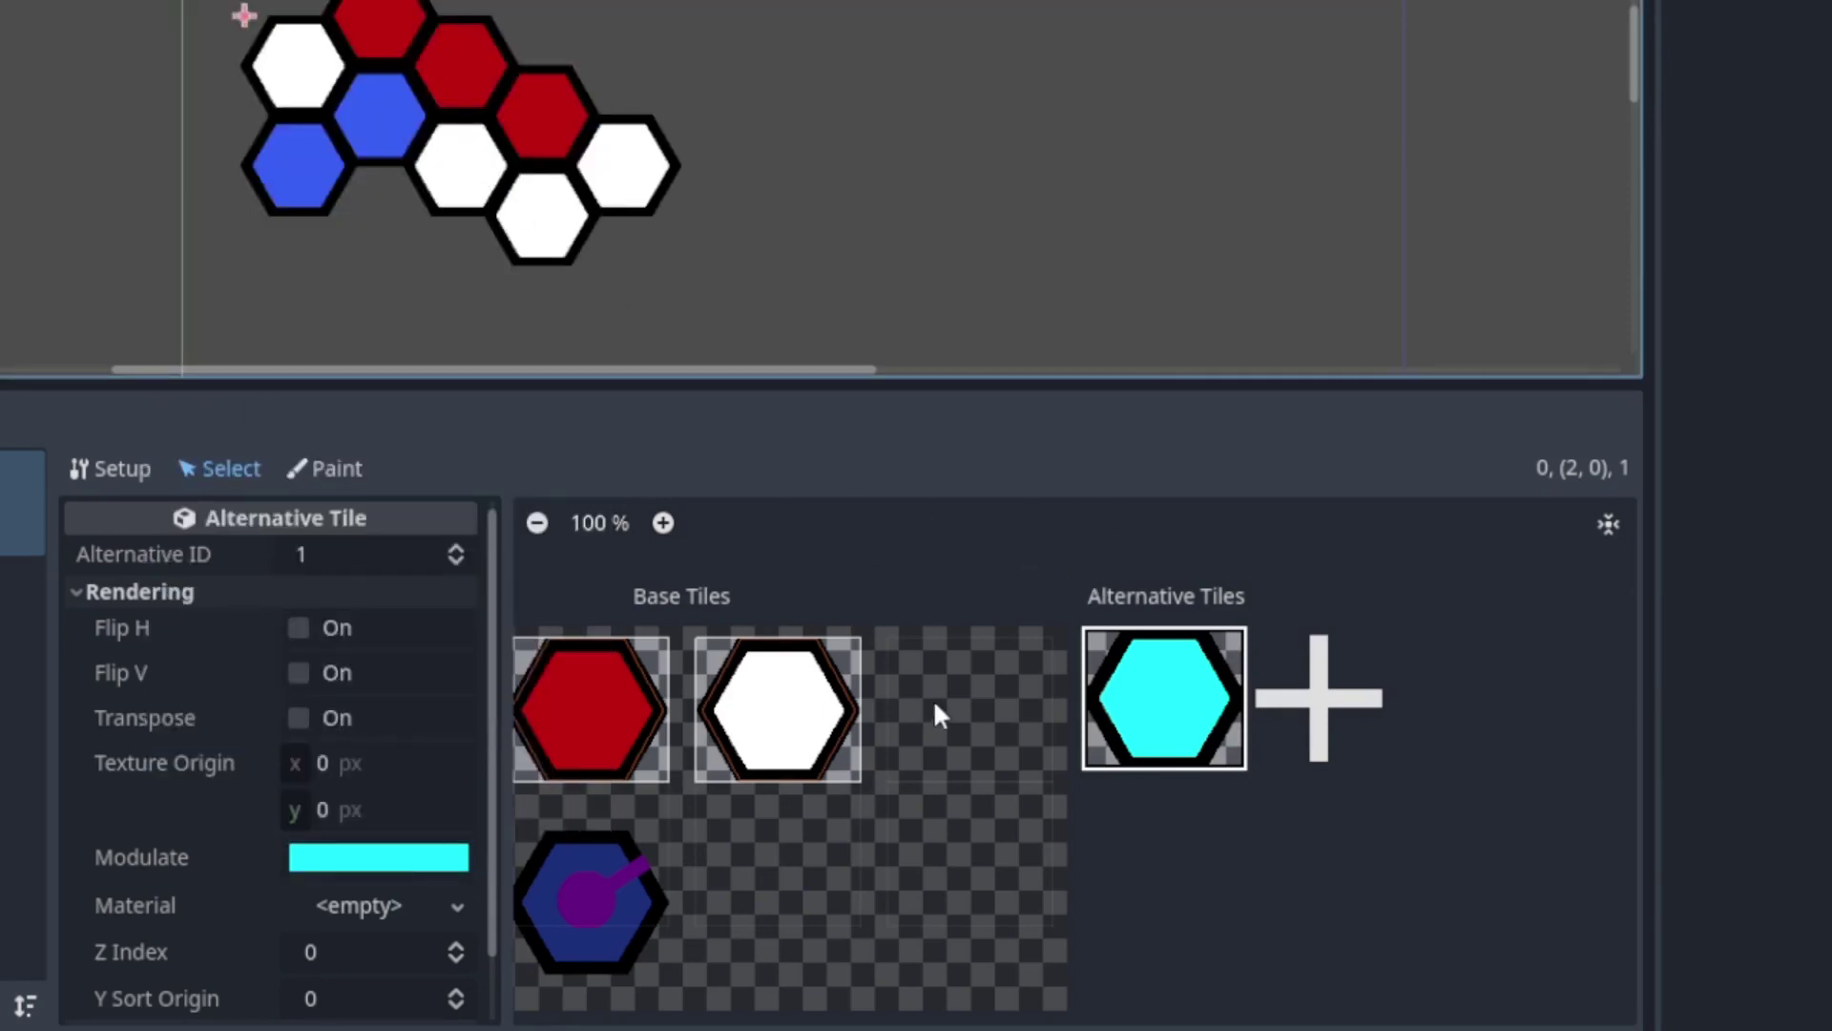
- Add a second white tile alternative tinted magenta
right_click(790, 725)
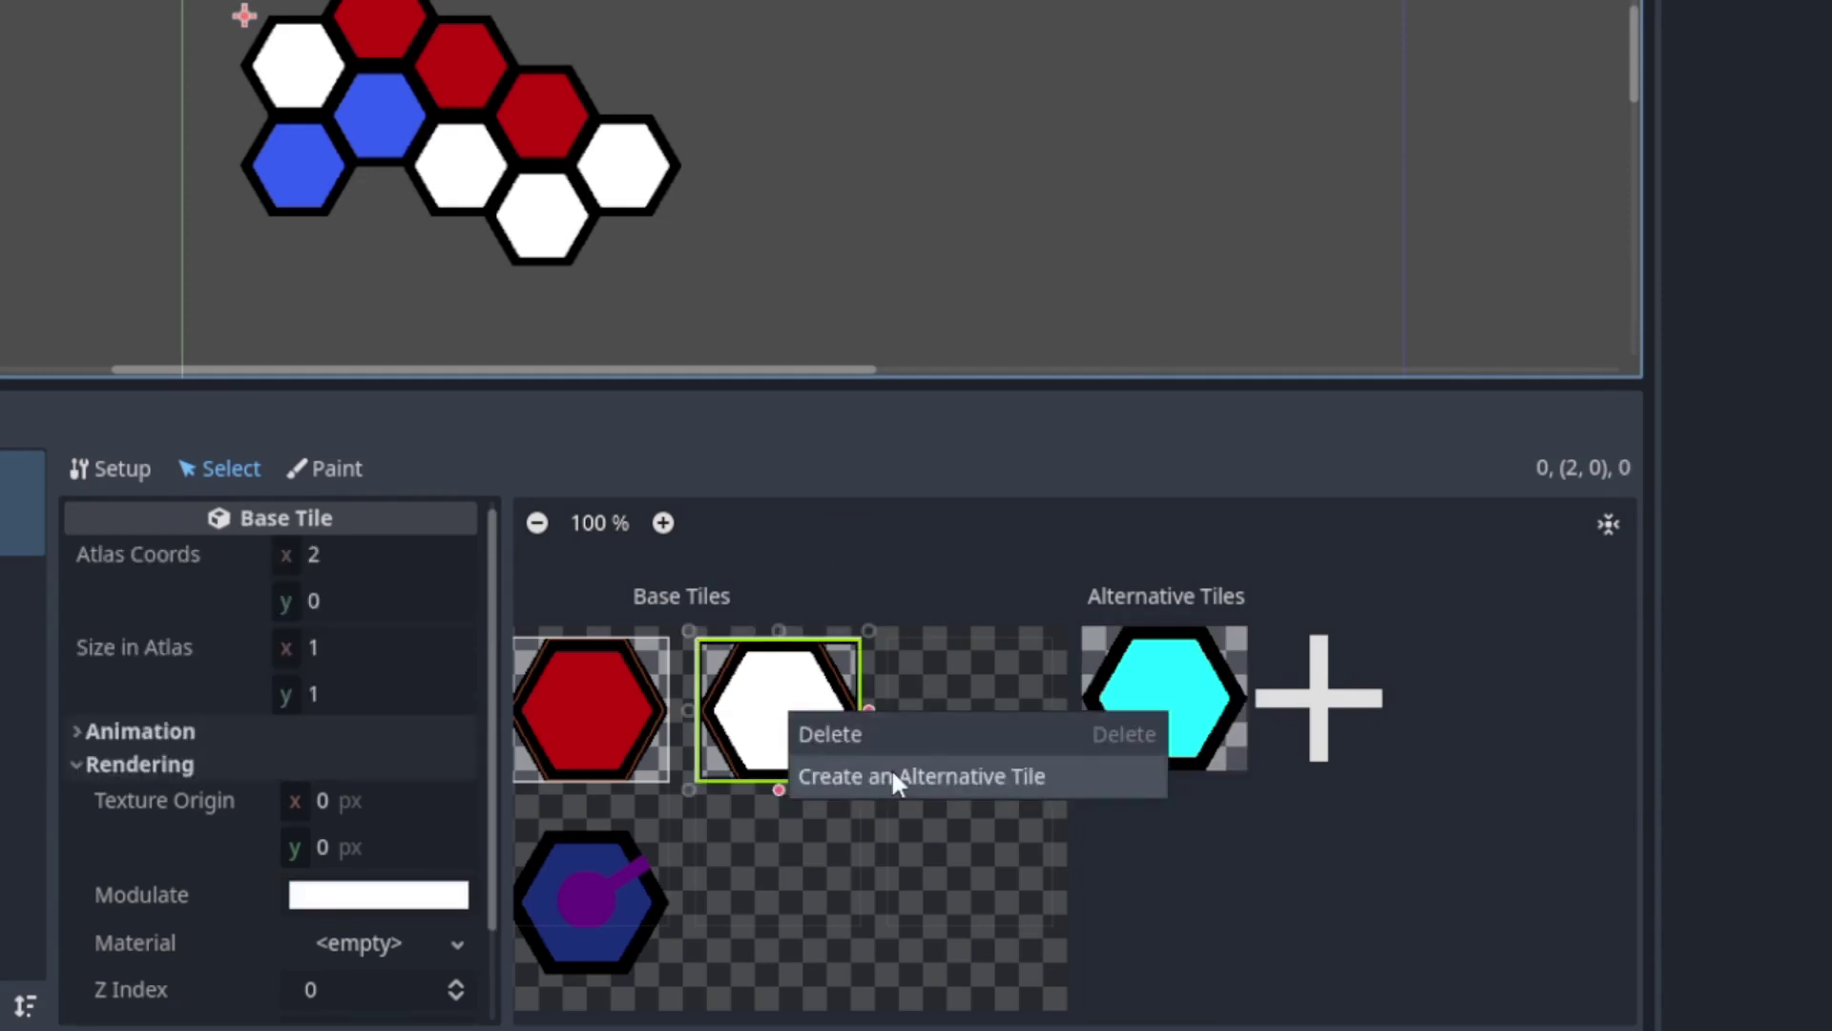
left_click(891, 767)
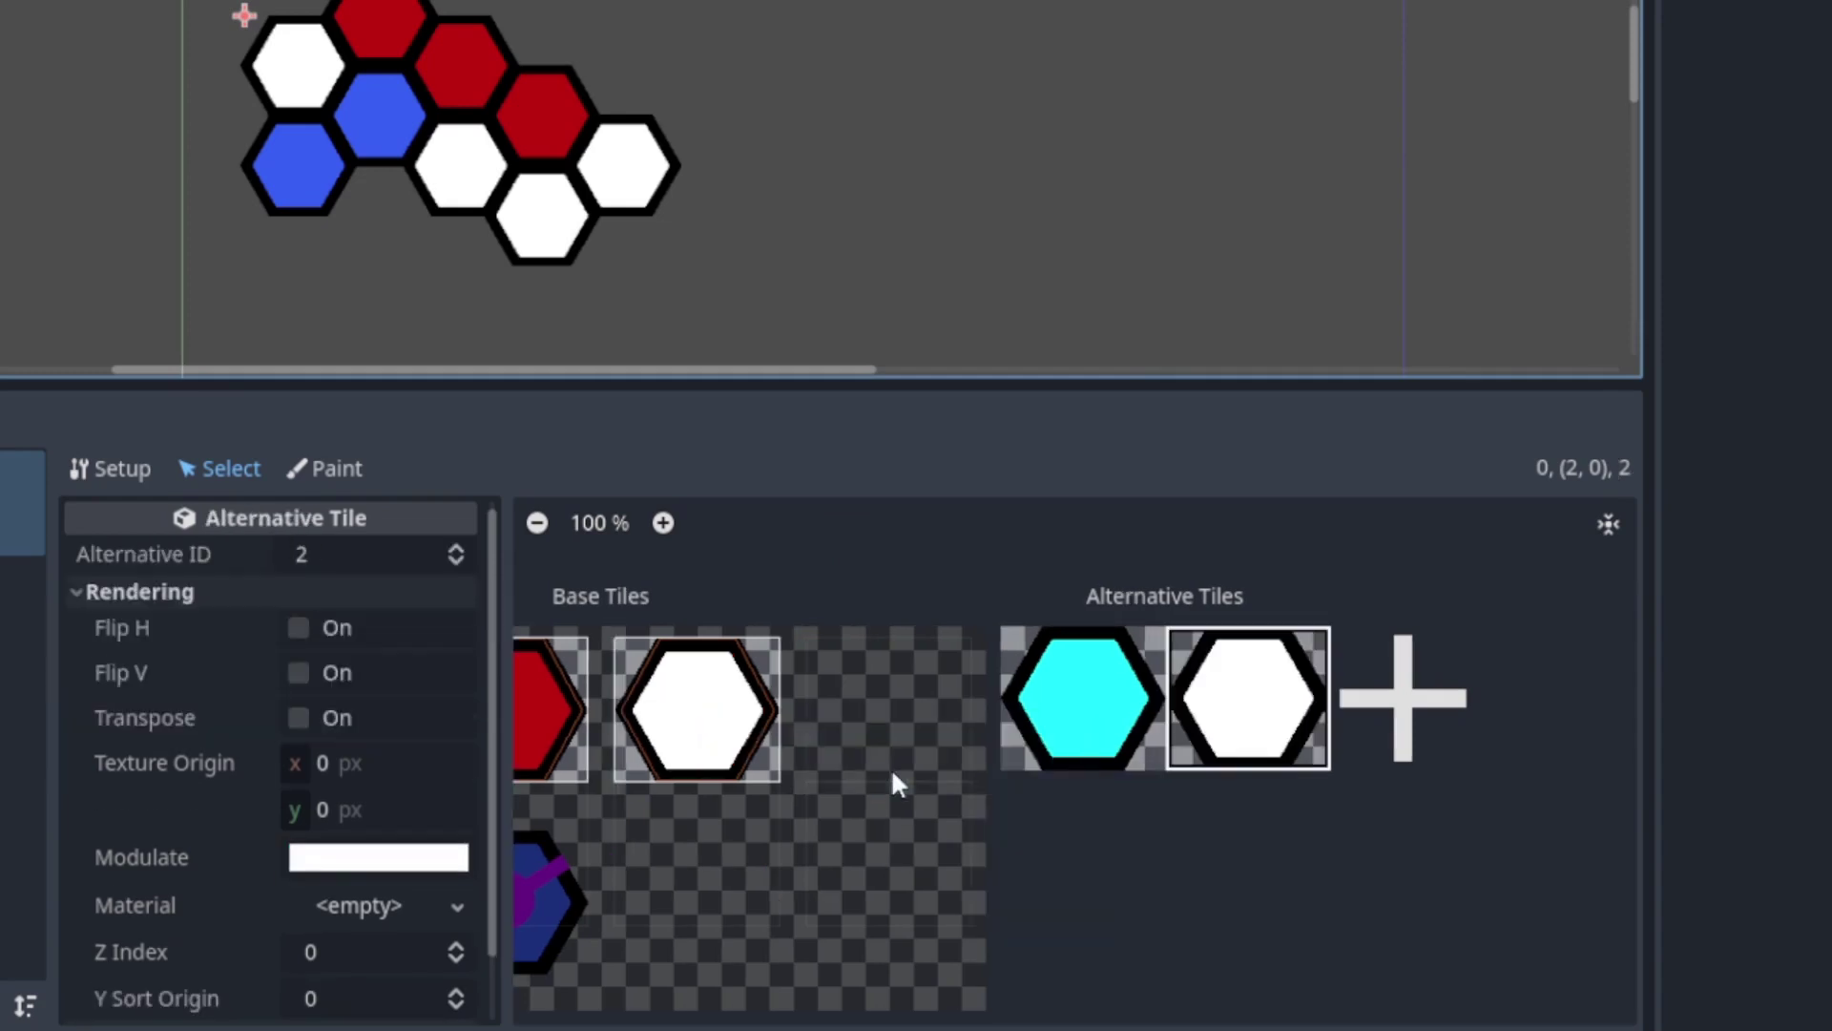
left_click(329, 864)
left_click_drag(329, 553, 236, 563)
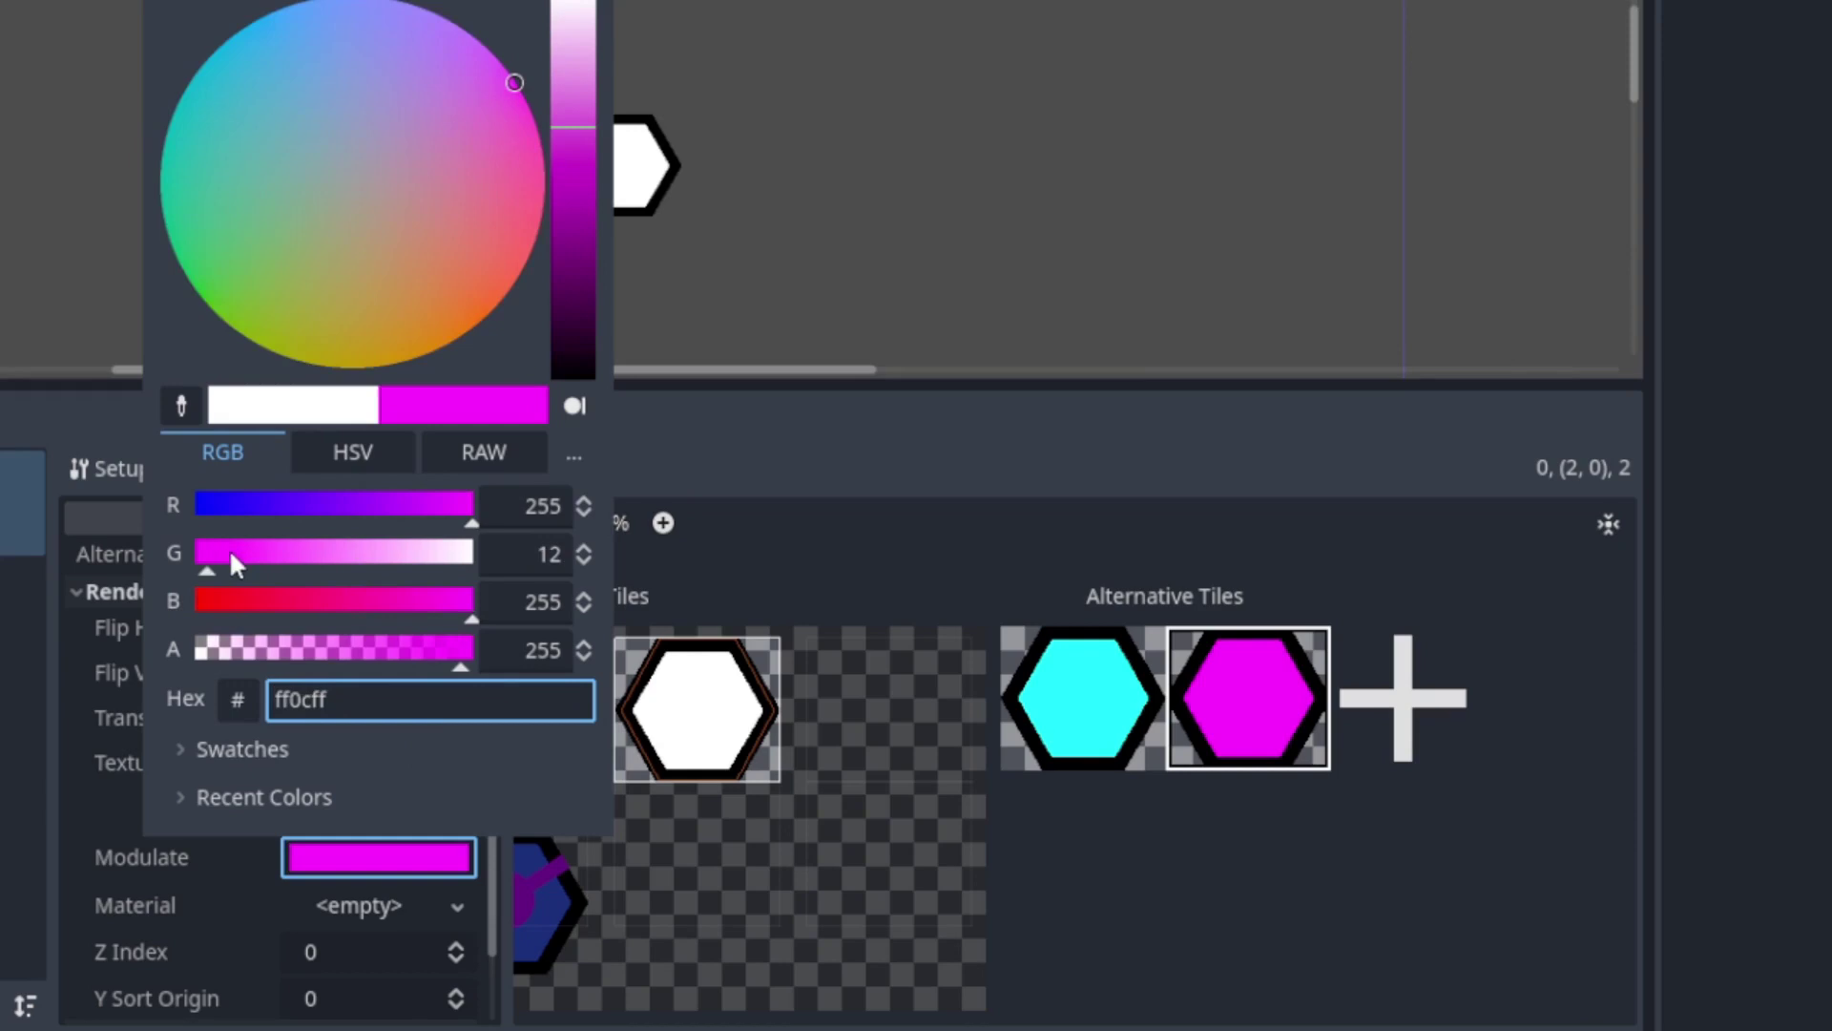
left_click(714, 733)
- Add a third white tile alternative tinted yellow
right_click(708, 725)
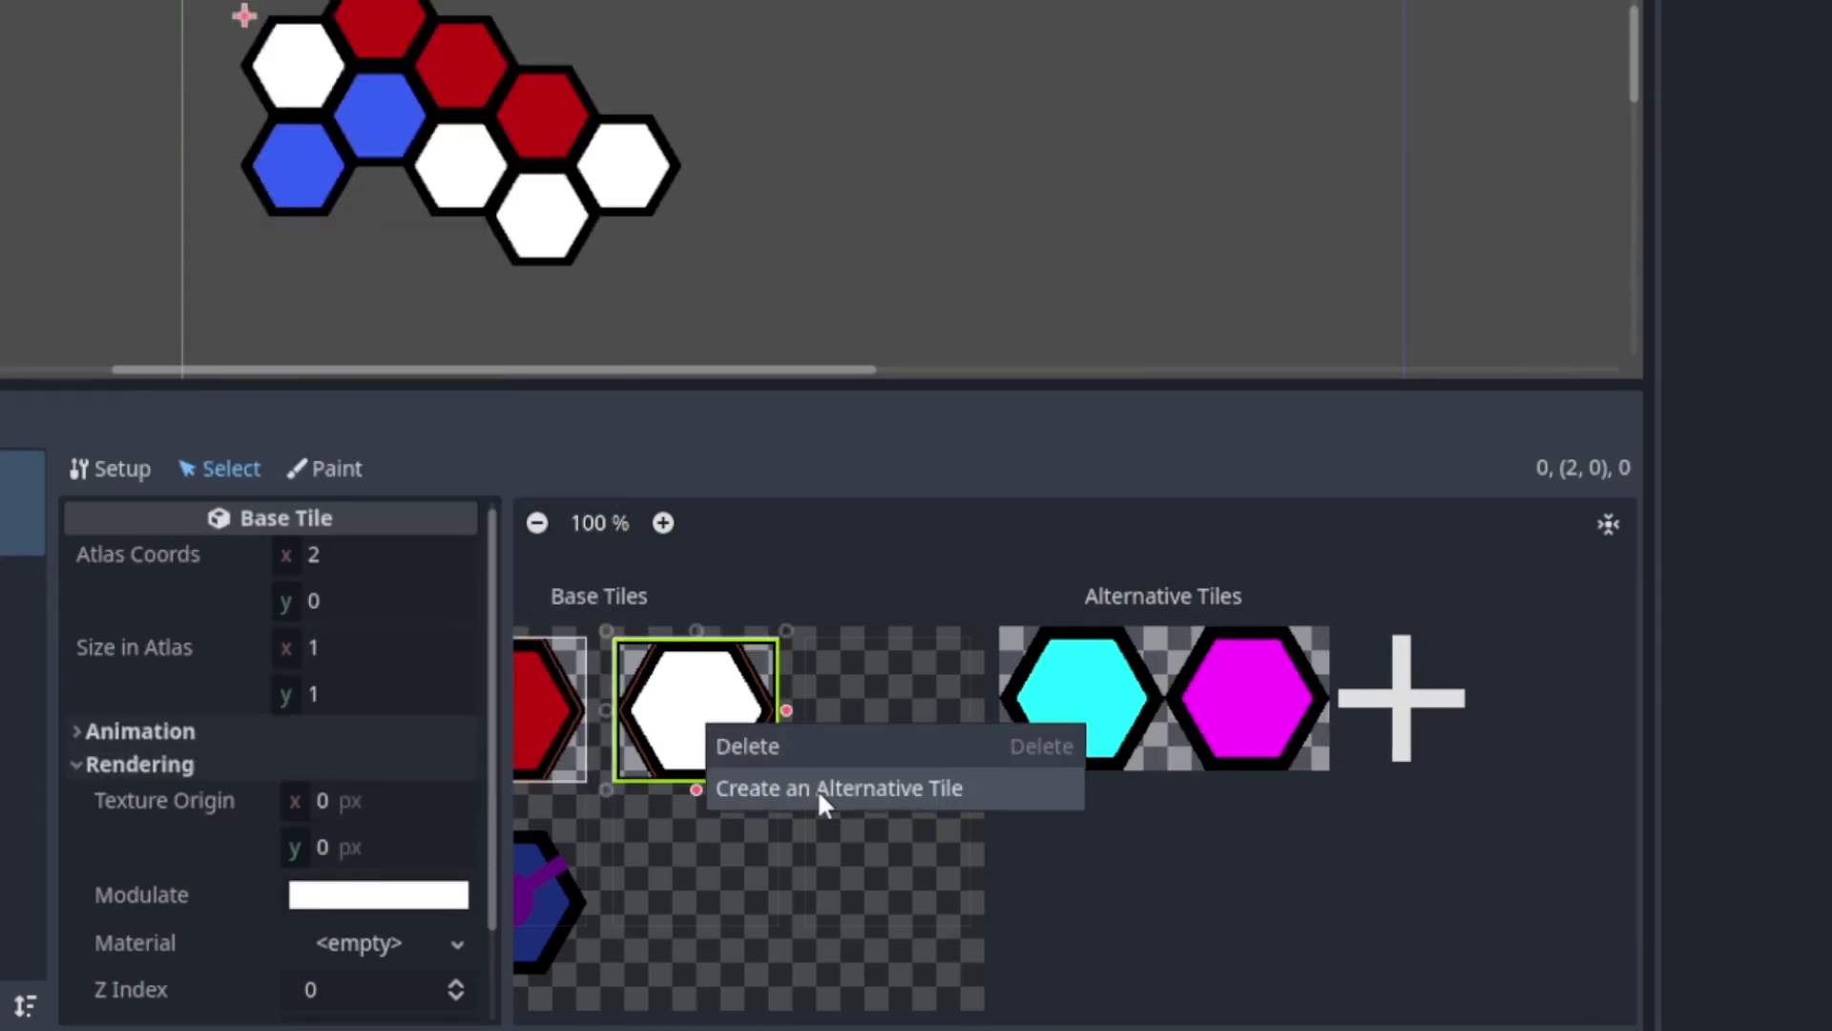
left_click(817, 788)
left_click(377, 854)
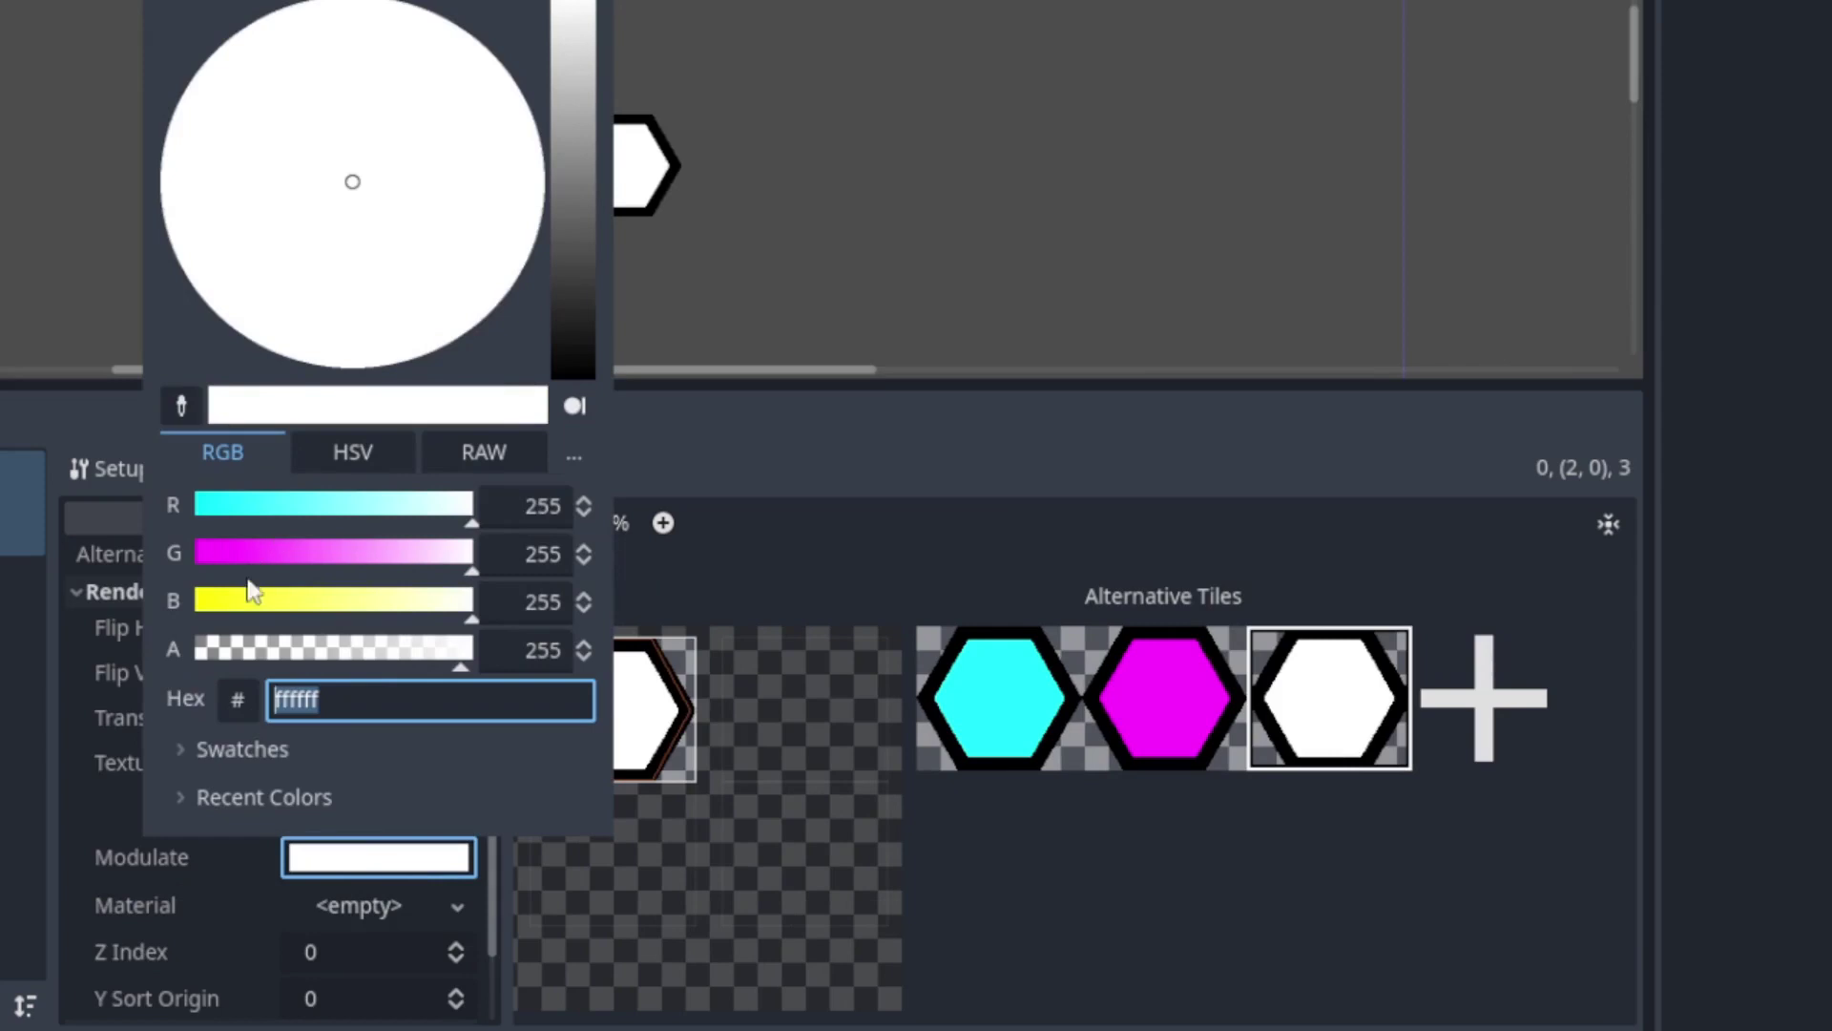
left_click_drag(221, 605, 207, 607)
left_click(999, 871)
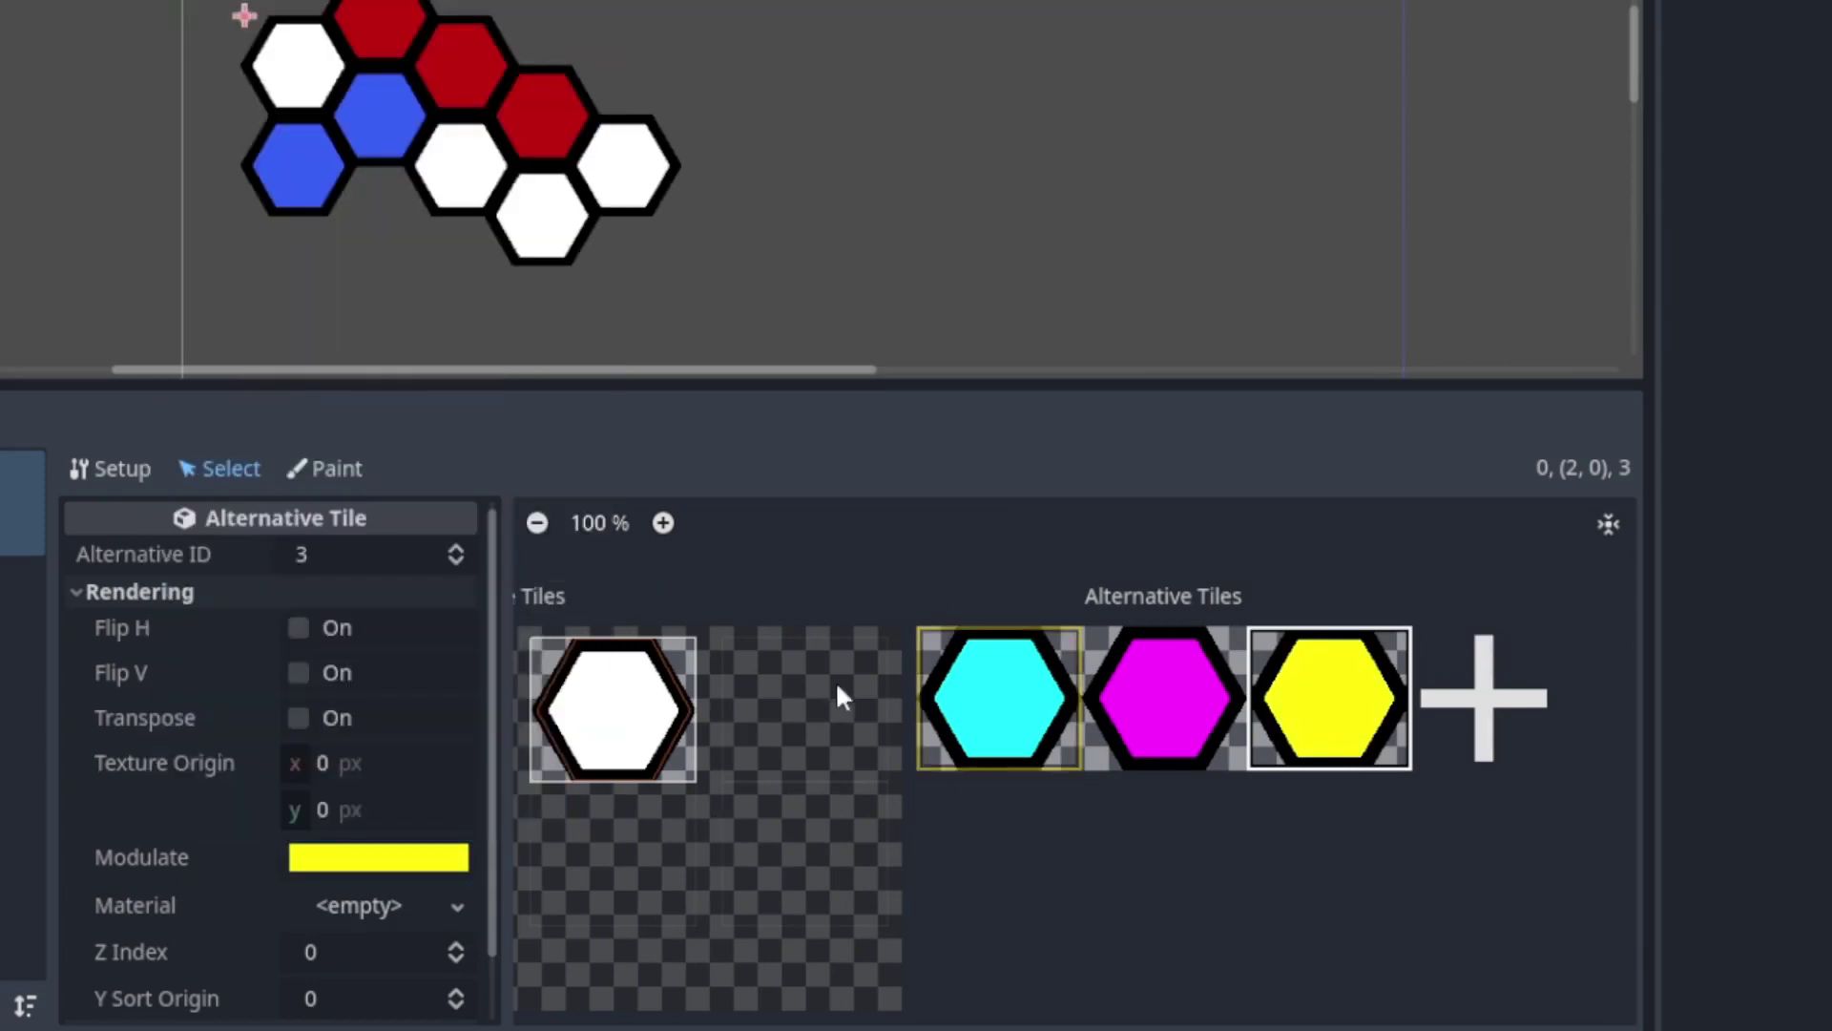
middle_click_drag(840, 697, 1265, 749)
- Create a new alternative tile from the blue base hex
right_click(674, 723)
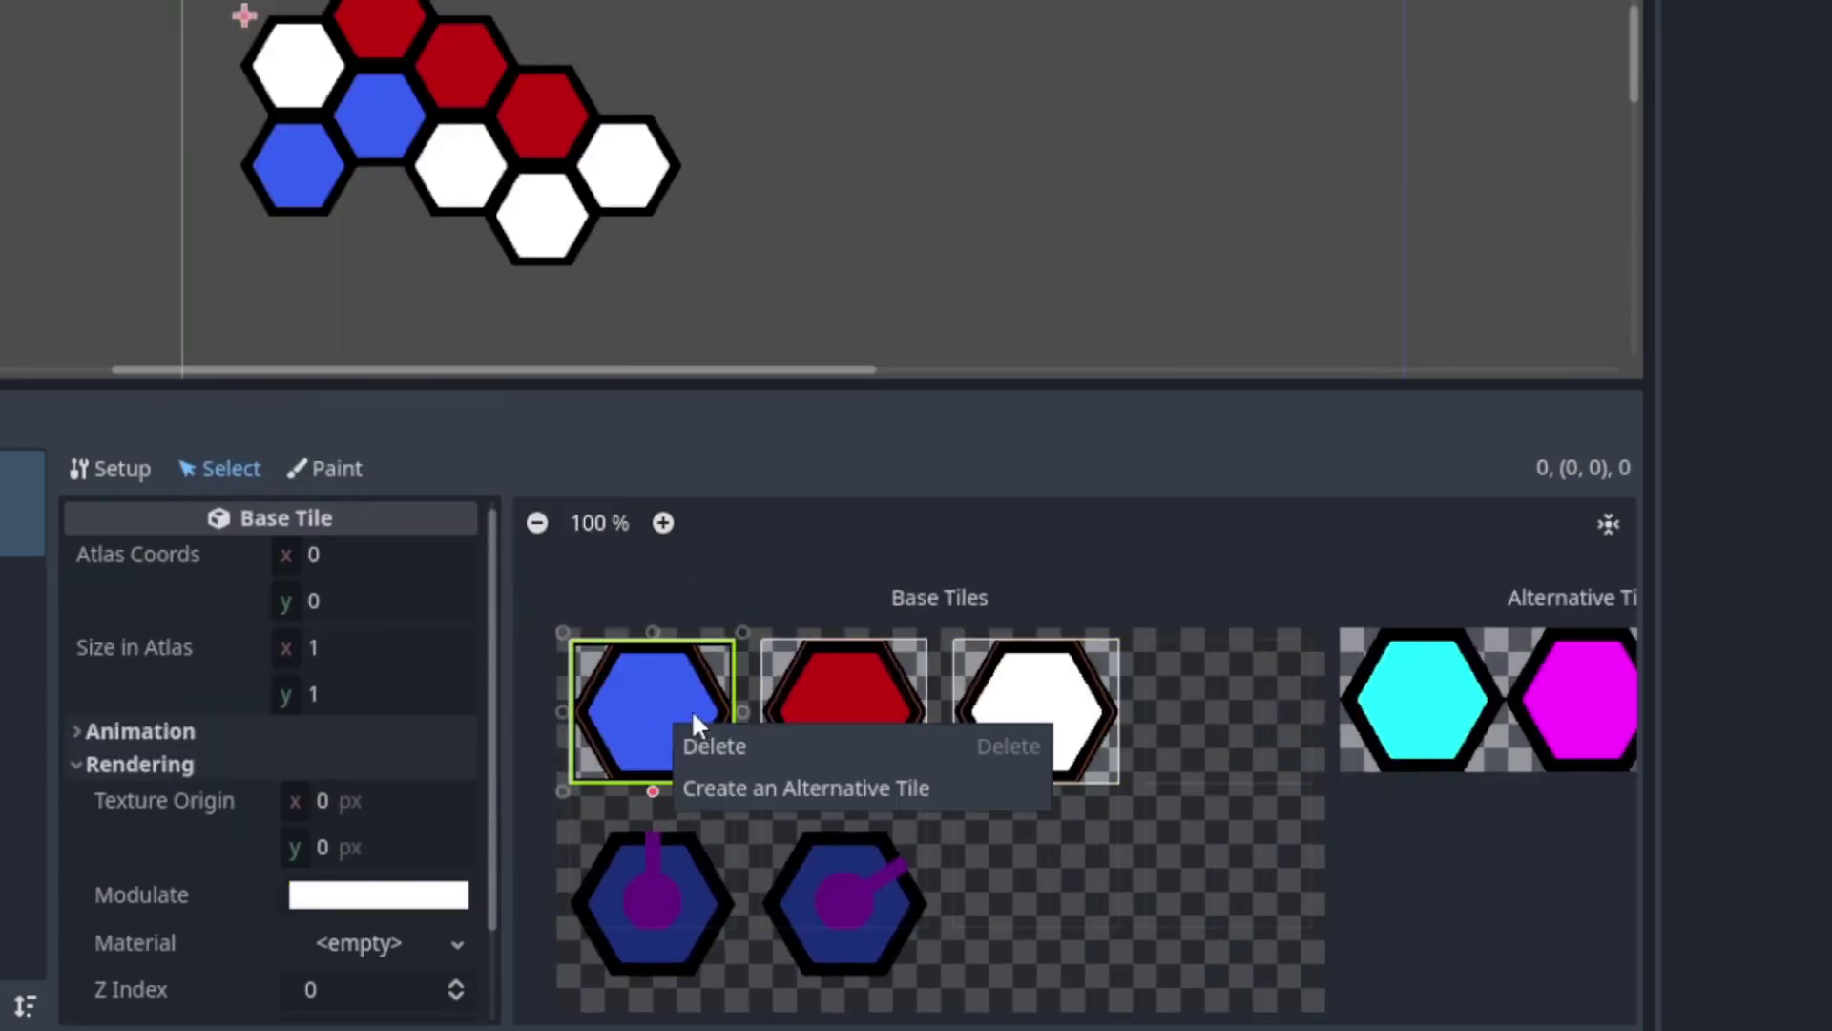
left_click(633, 729)
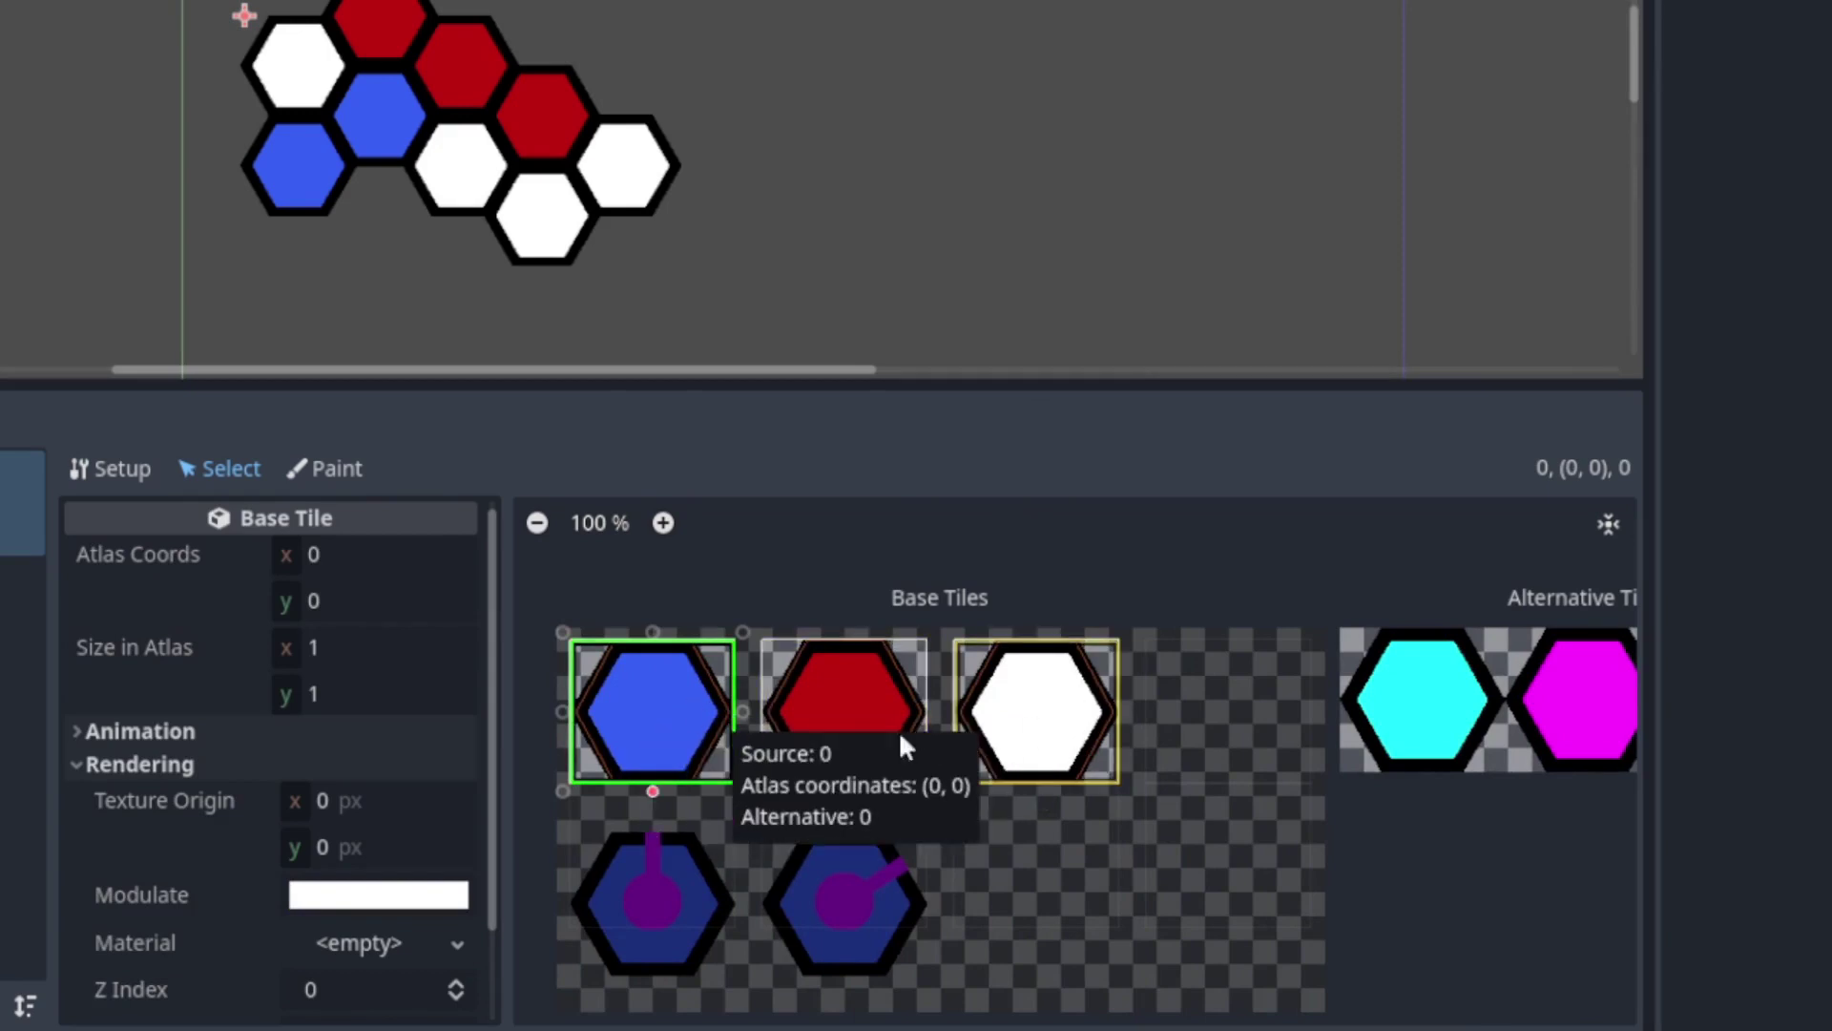
right_click(647, 725)
left_click(708, 783)
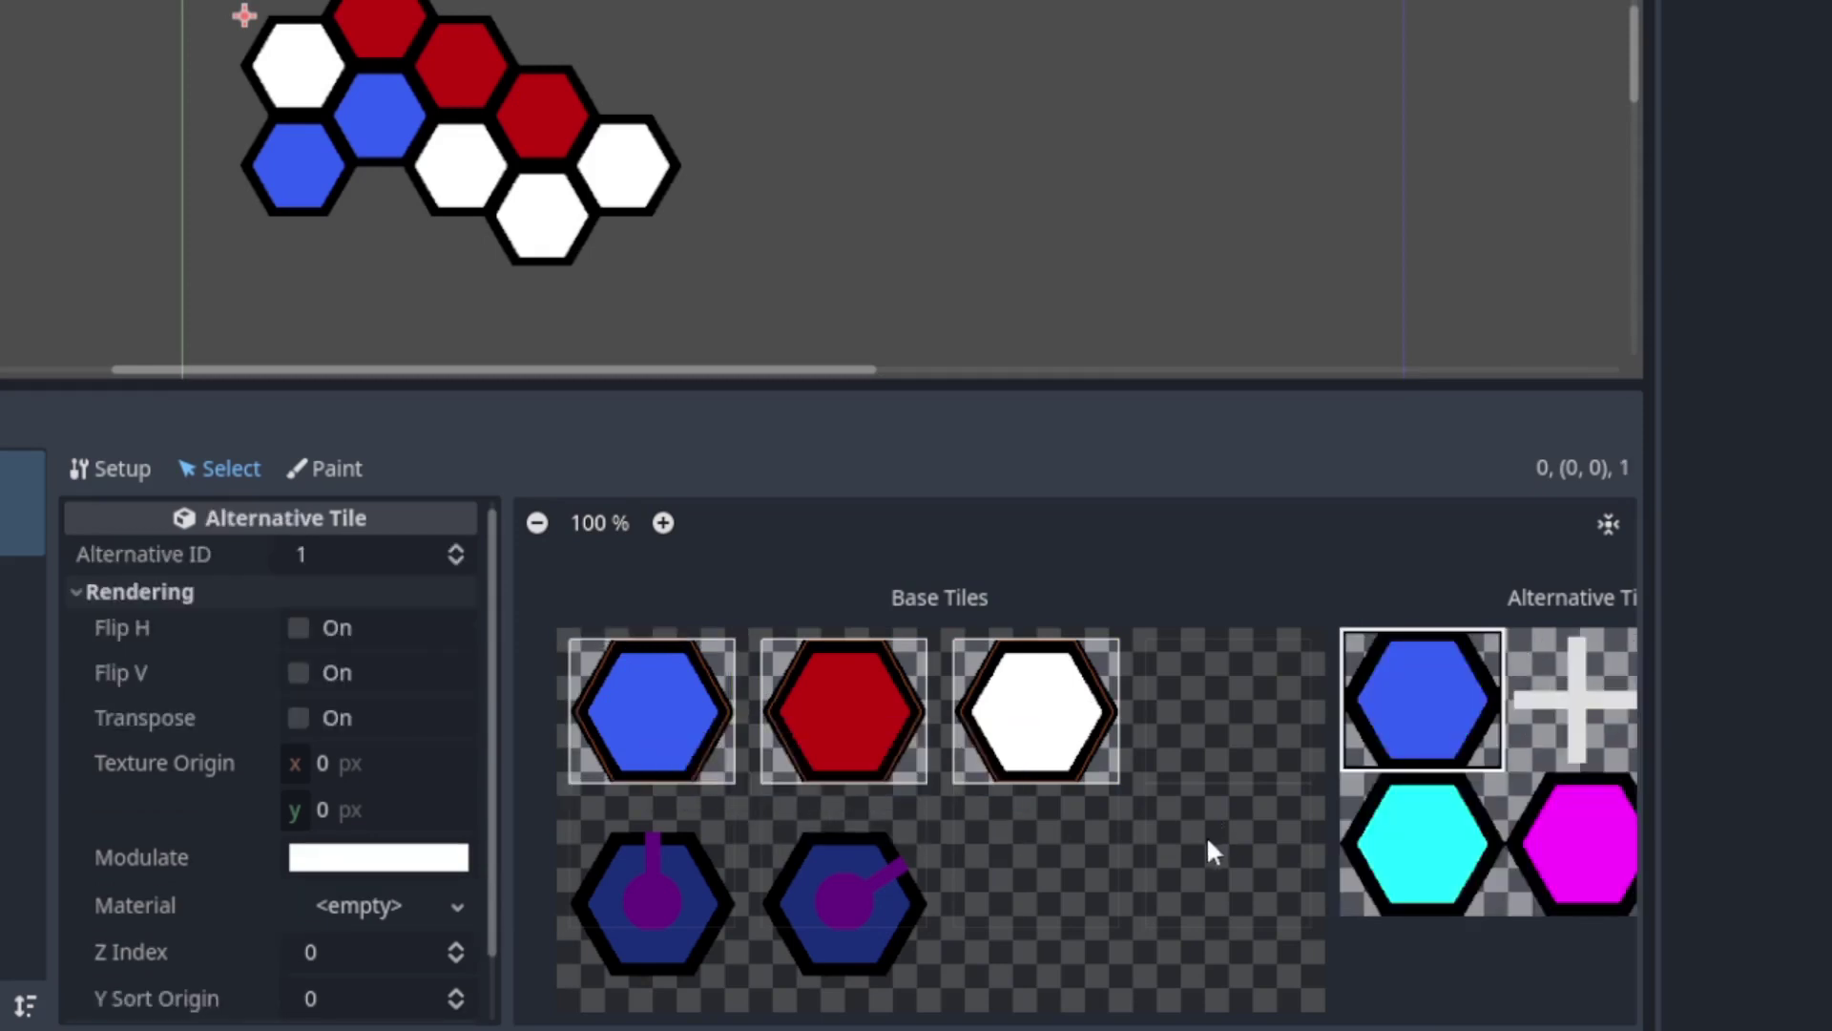
middle_click_drag(1207, 834, 909, 832)
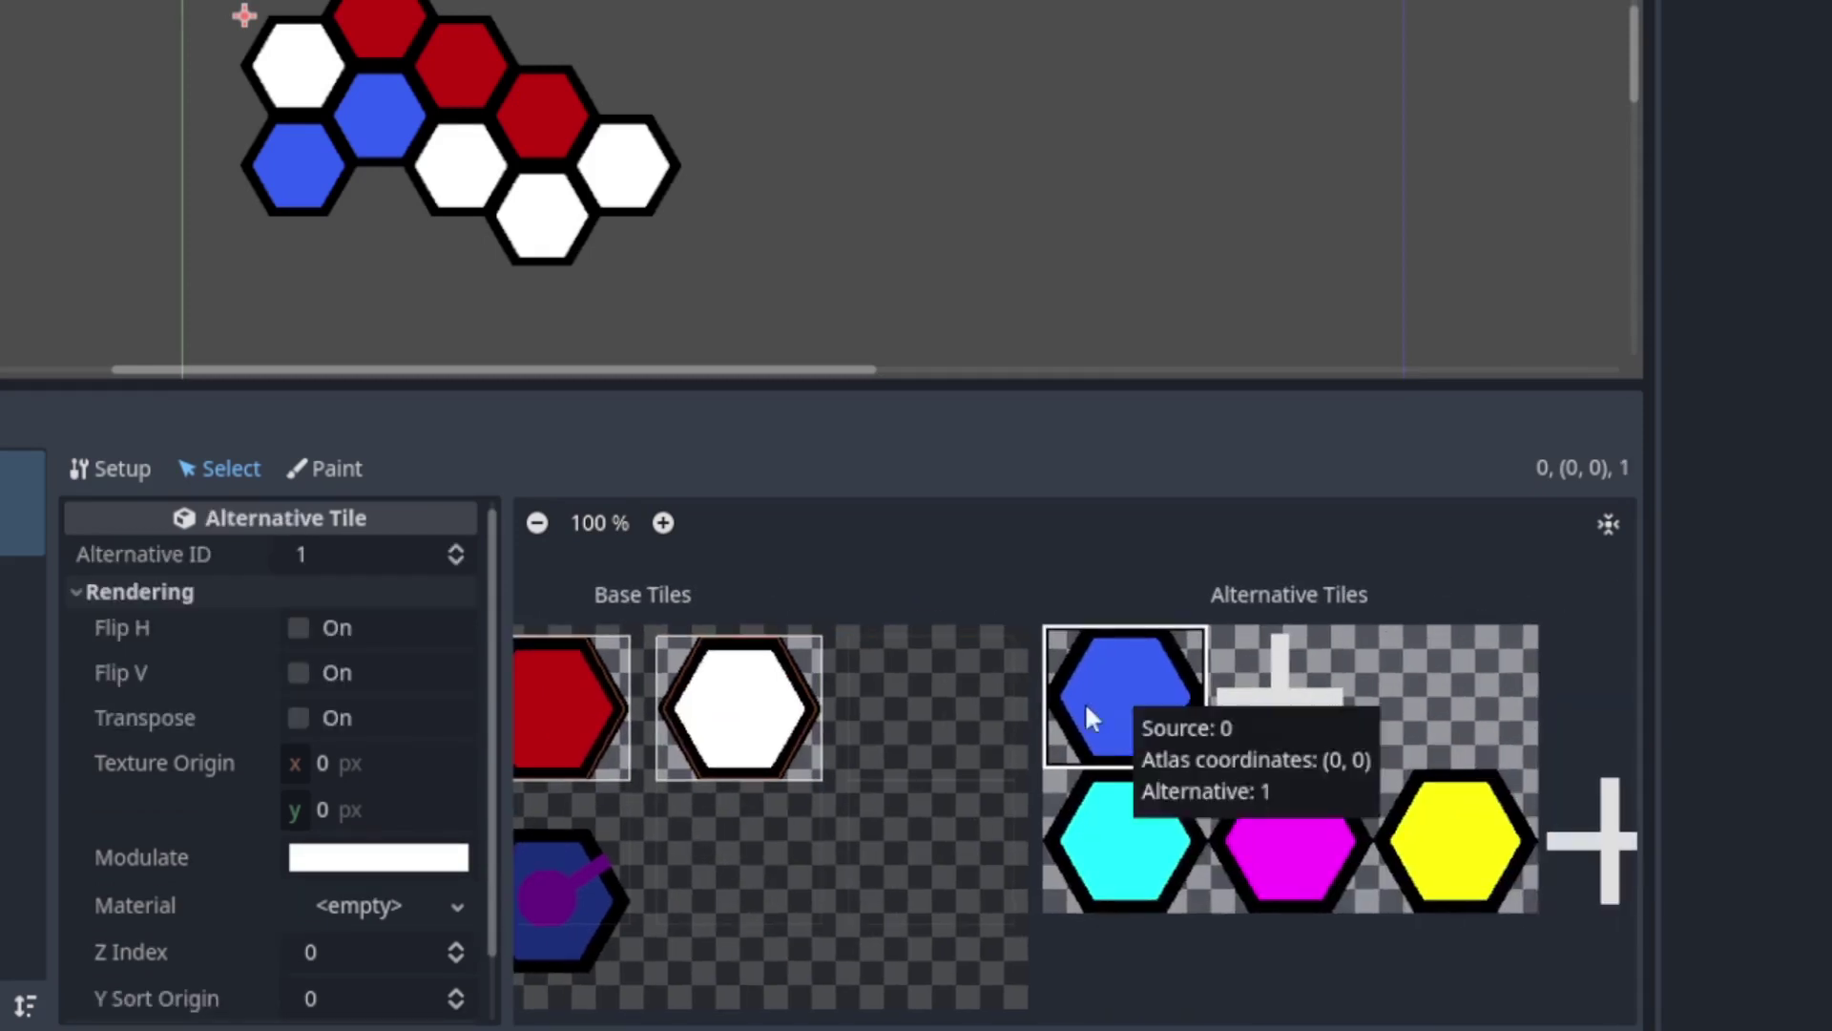
- Tint the new alternative teal and insert a blank line below extends TileMap in the script
left_click(378, 857)
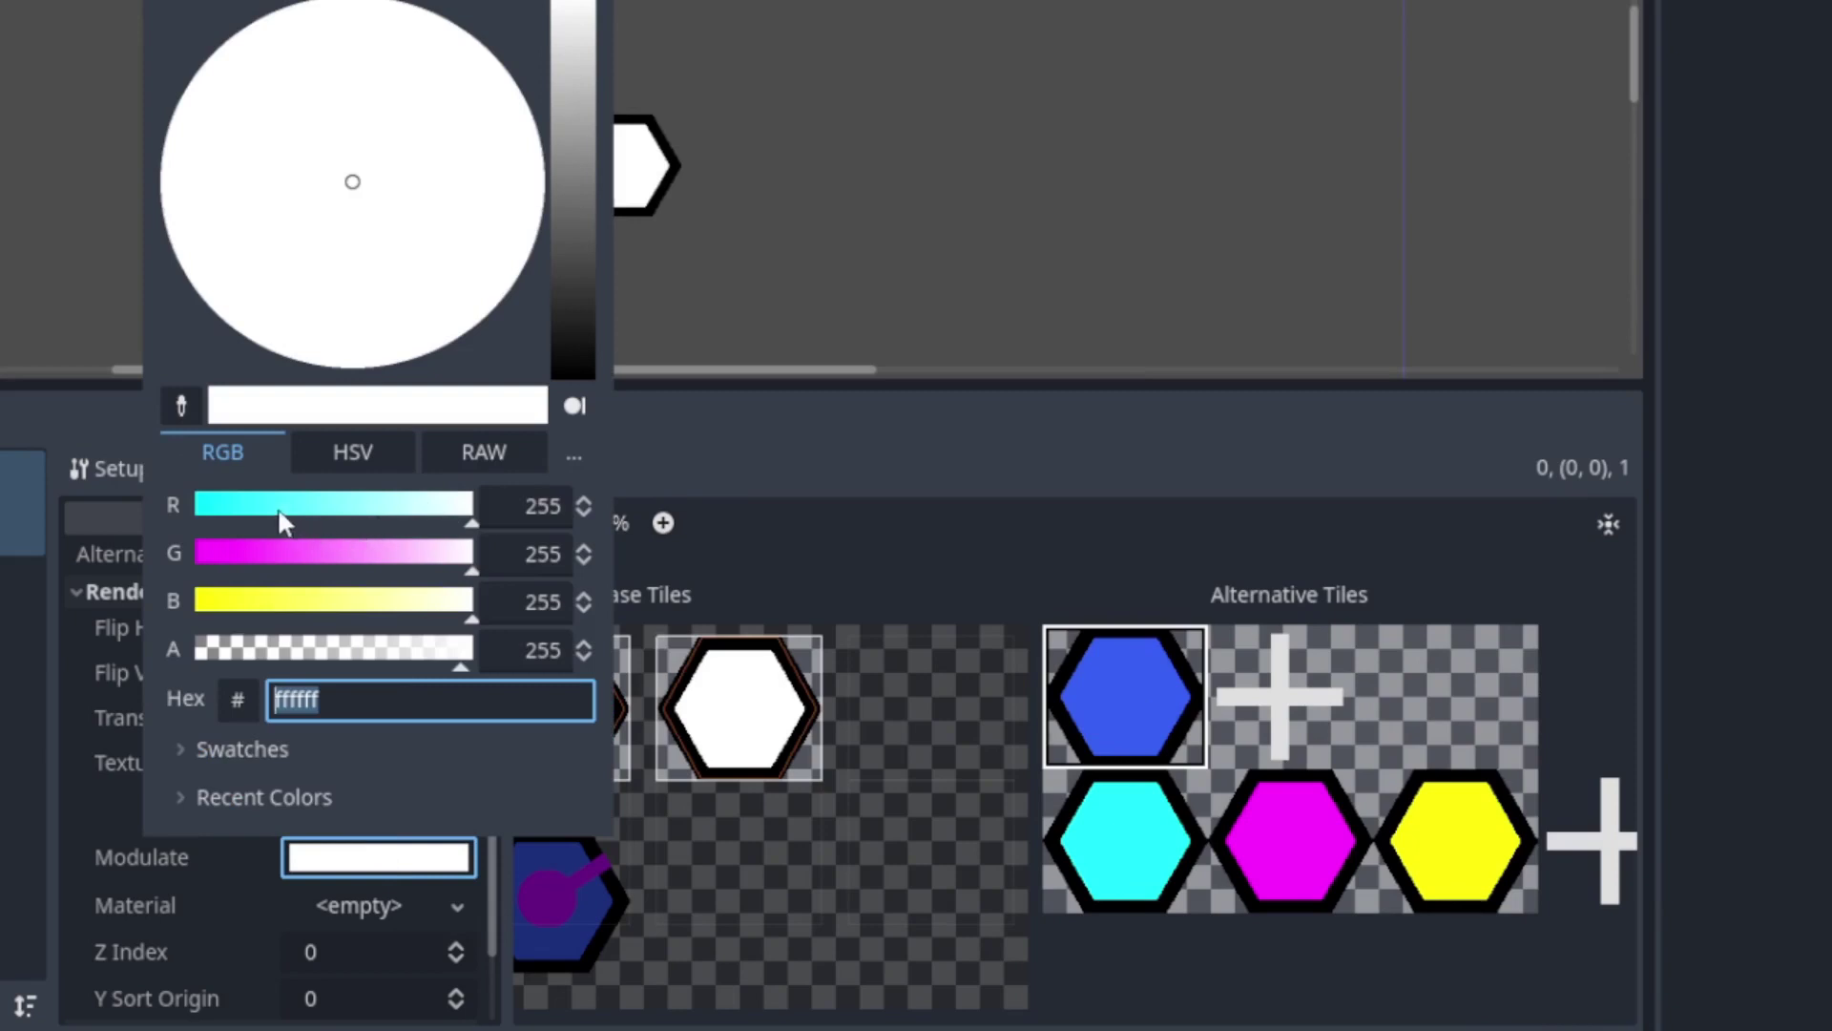
left_click_drag(278, 506, 229, 506)
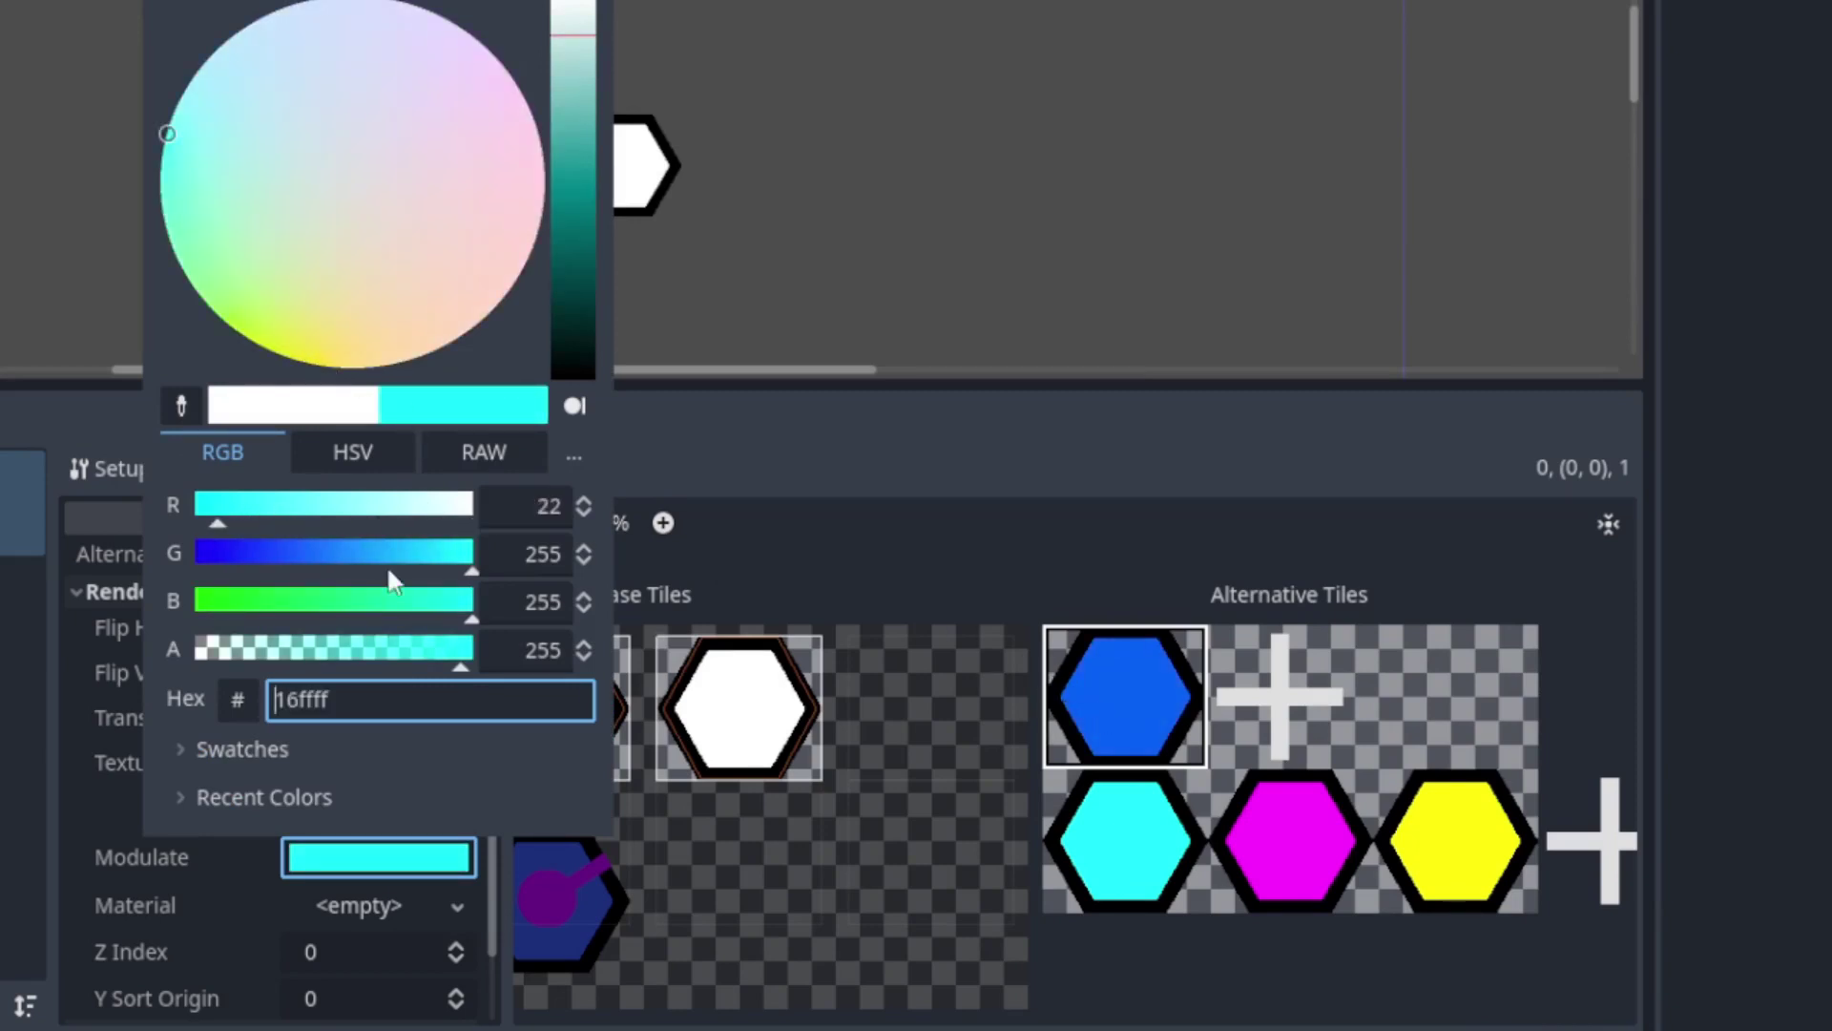
left_click_drag(334, 603, 321, 609)
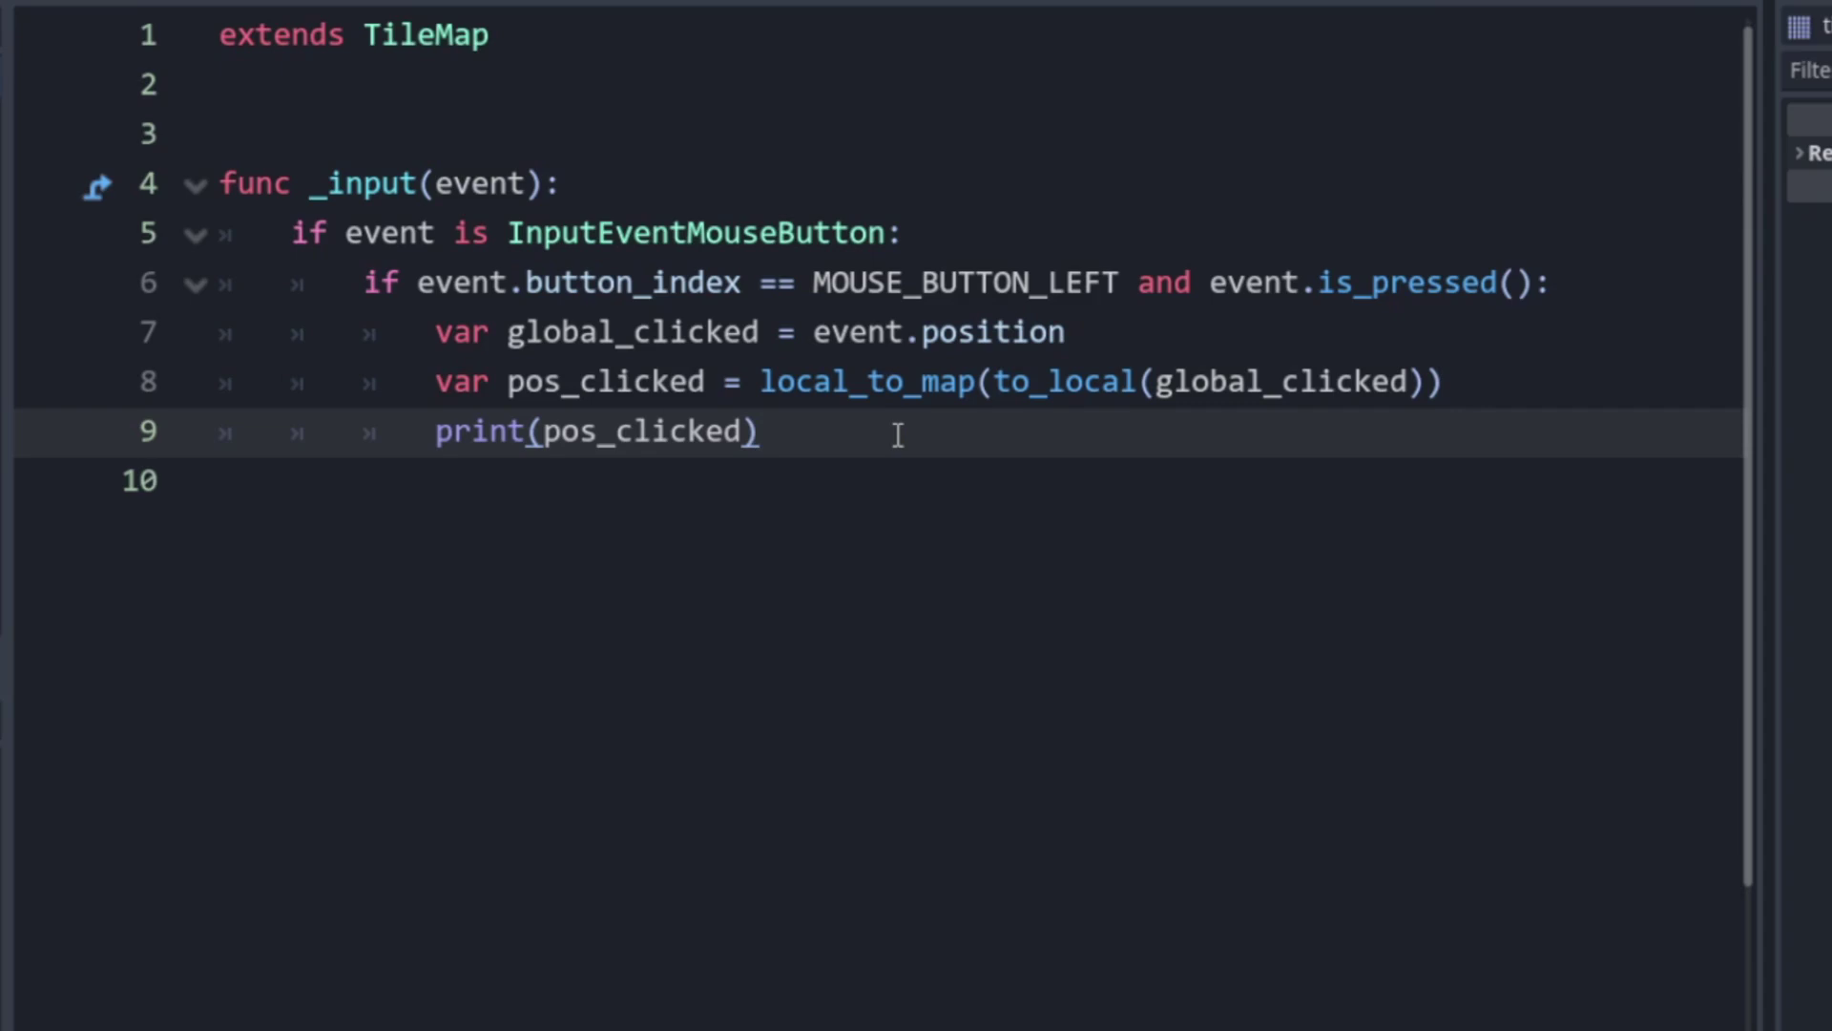
left_click(810, 76)
key("Return")
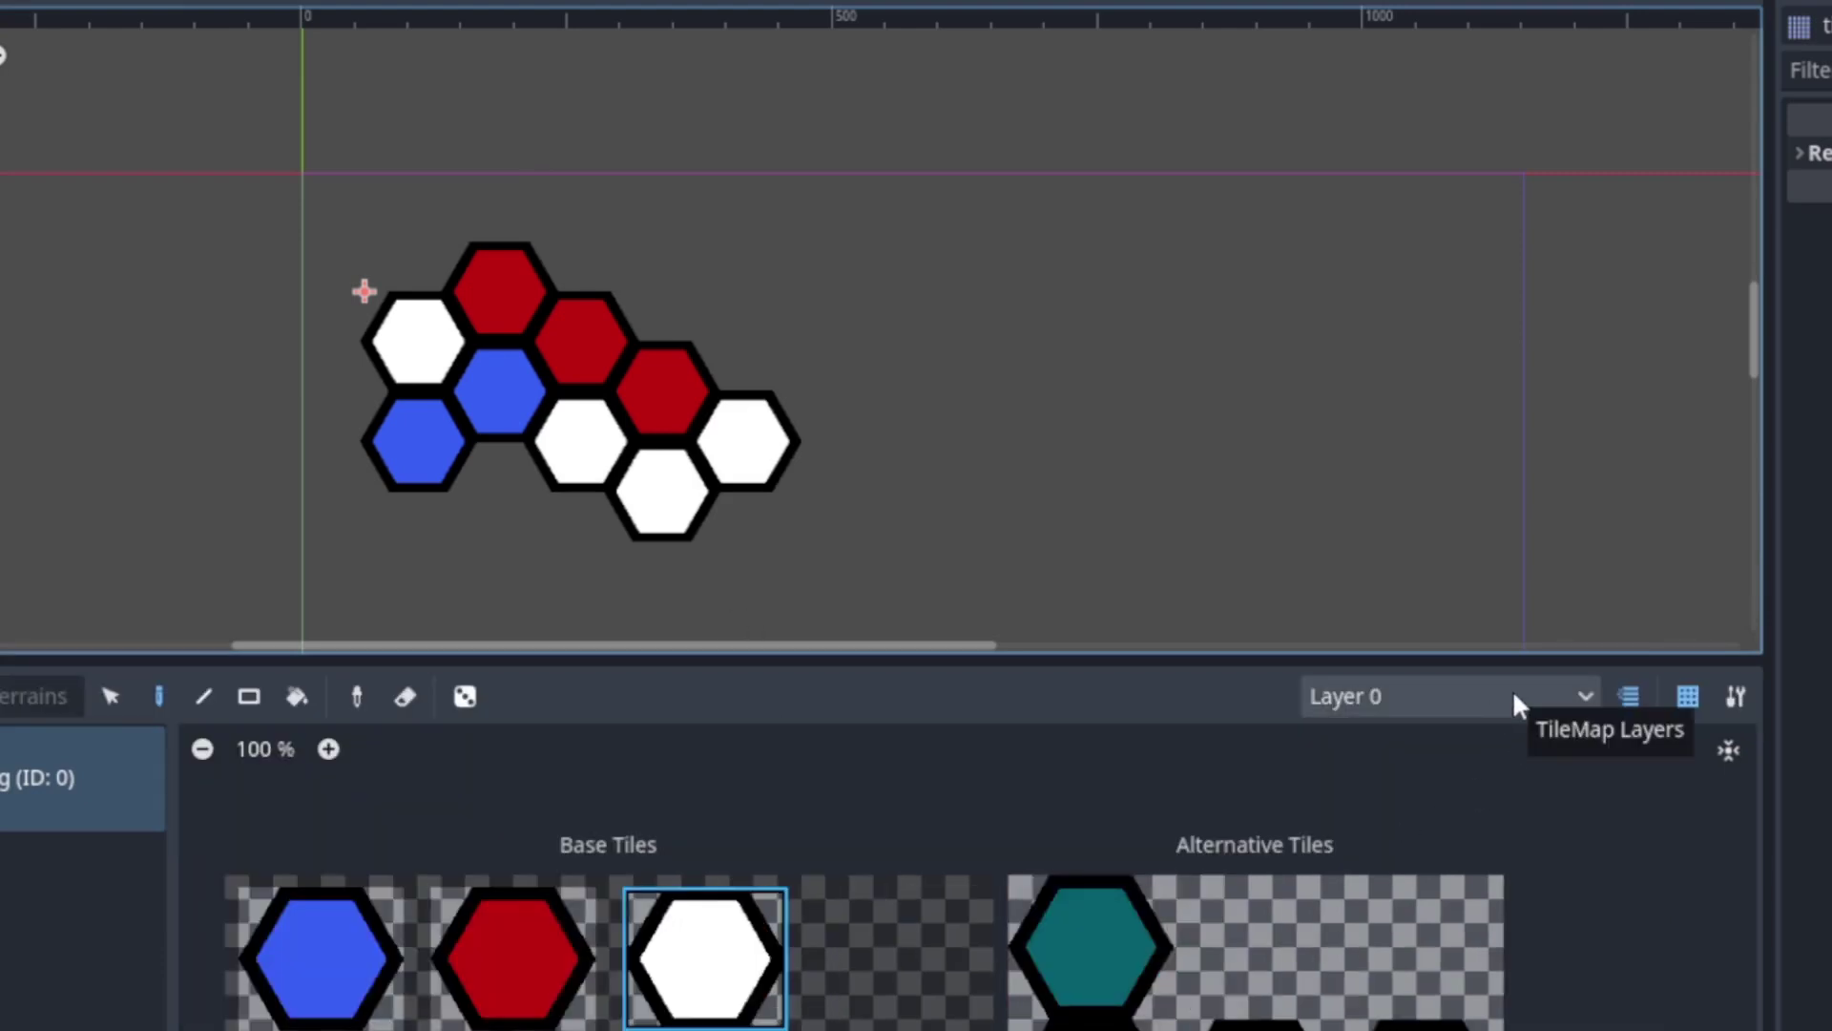
left_click(1585, 686)
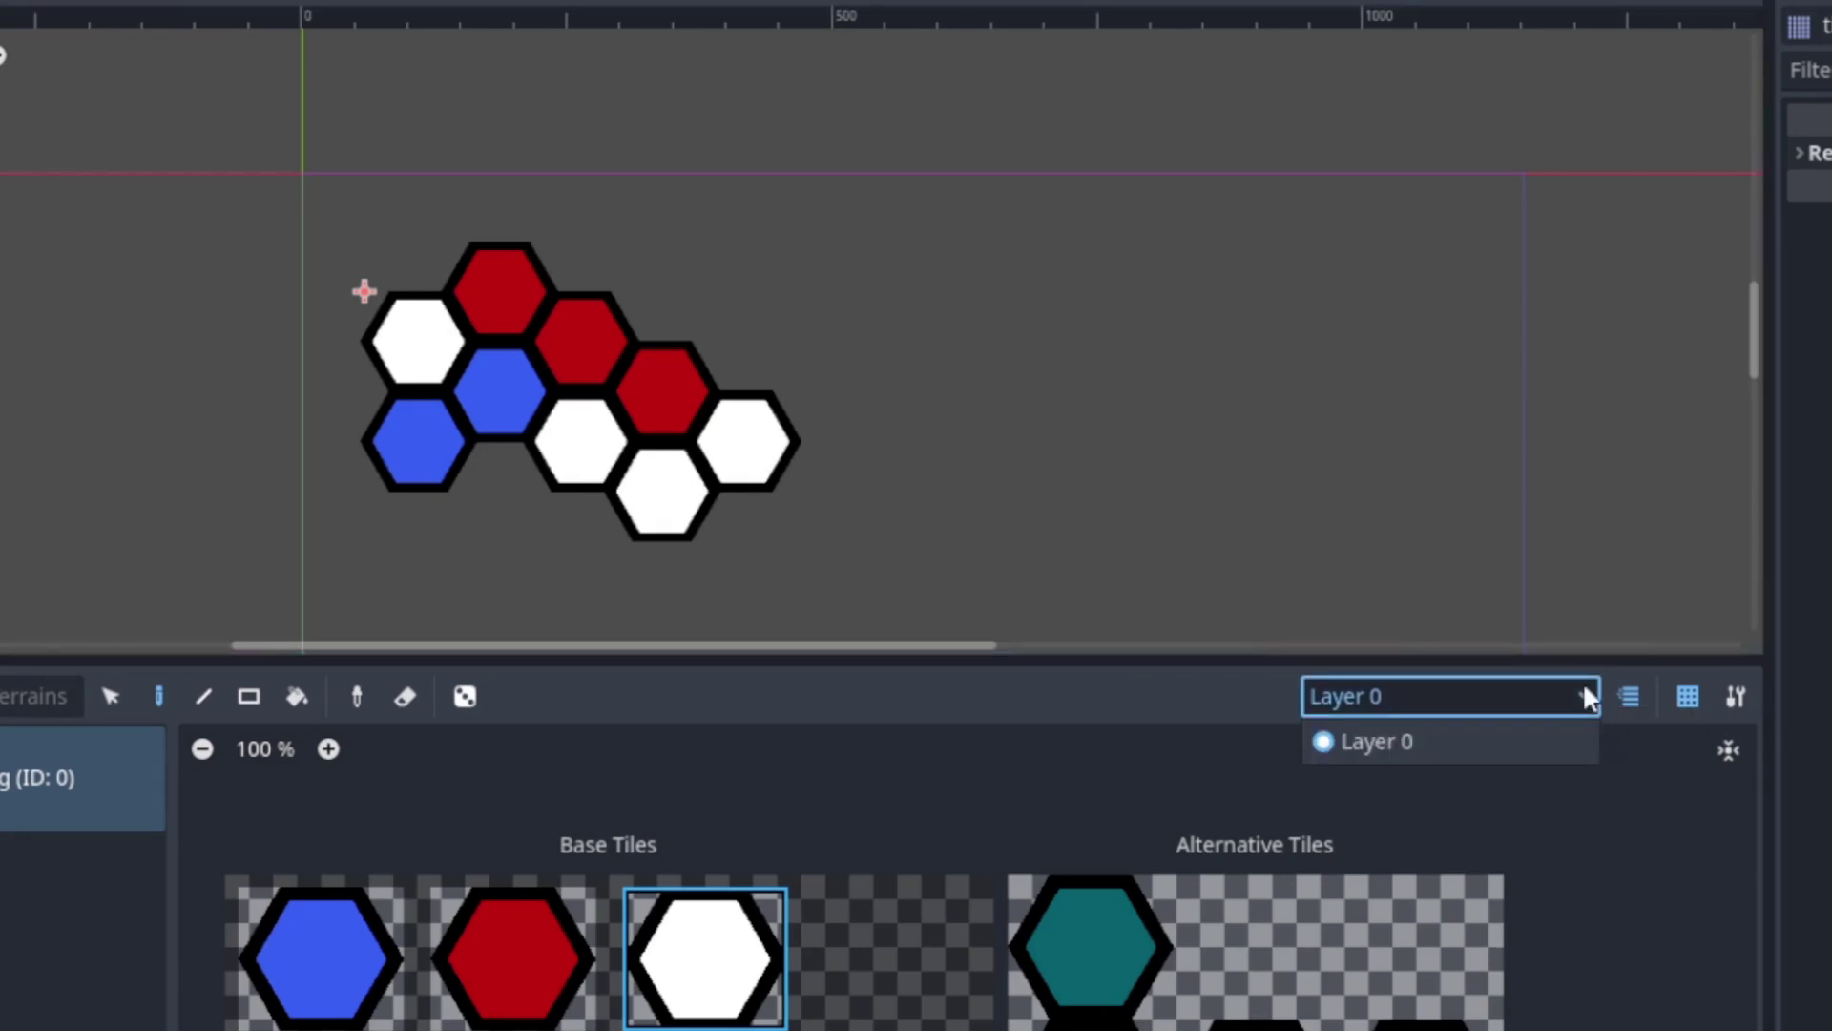
left_click(1269, 706)
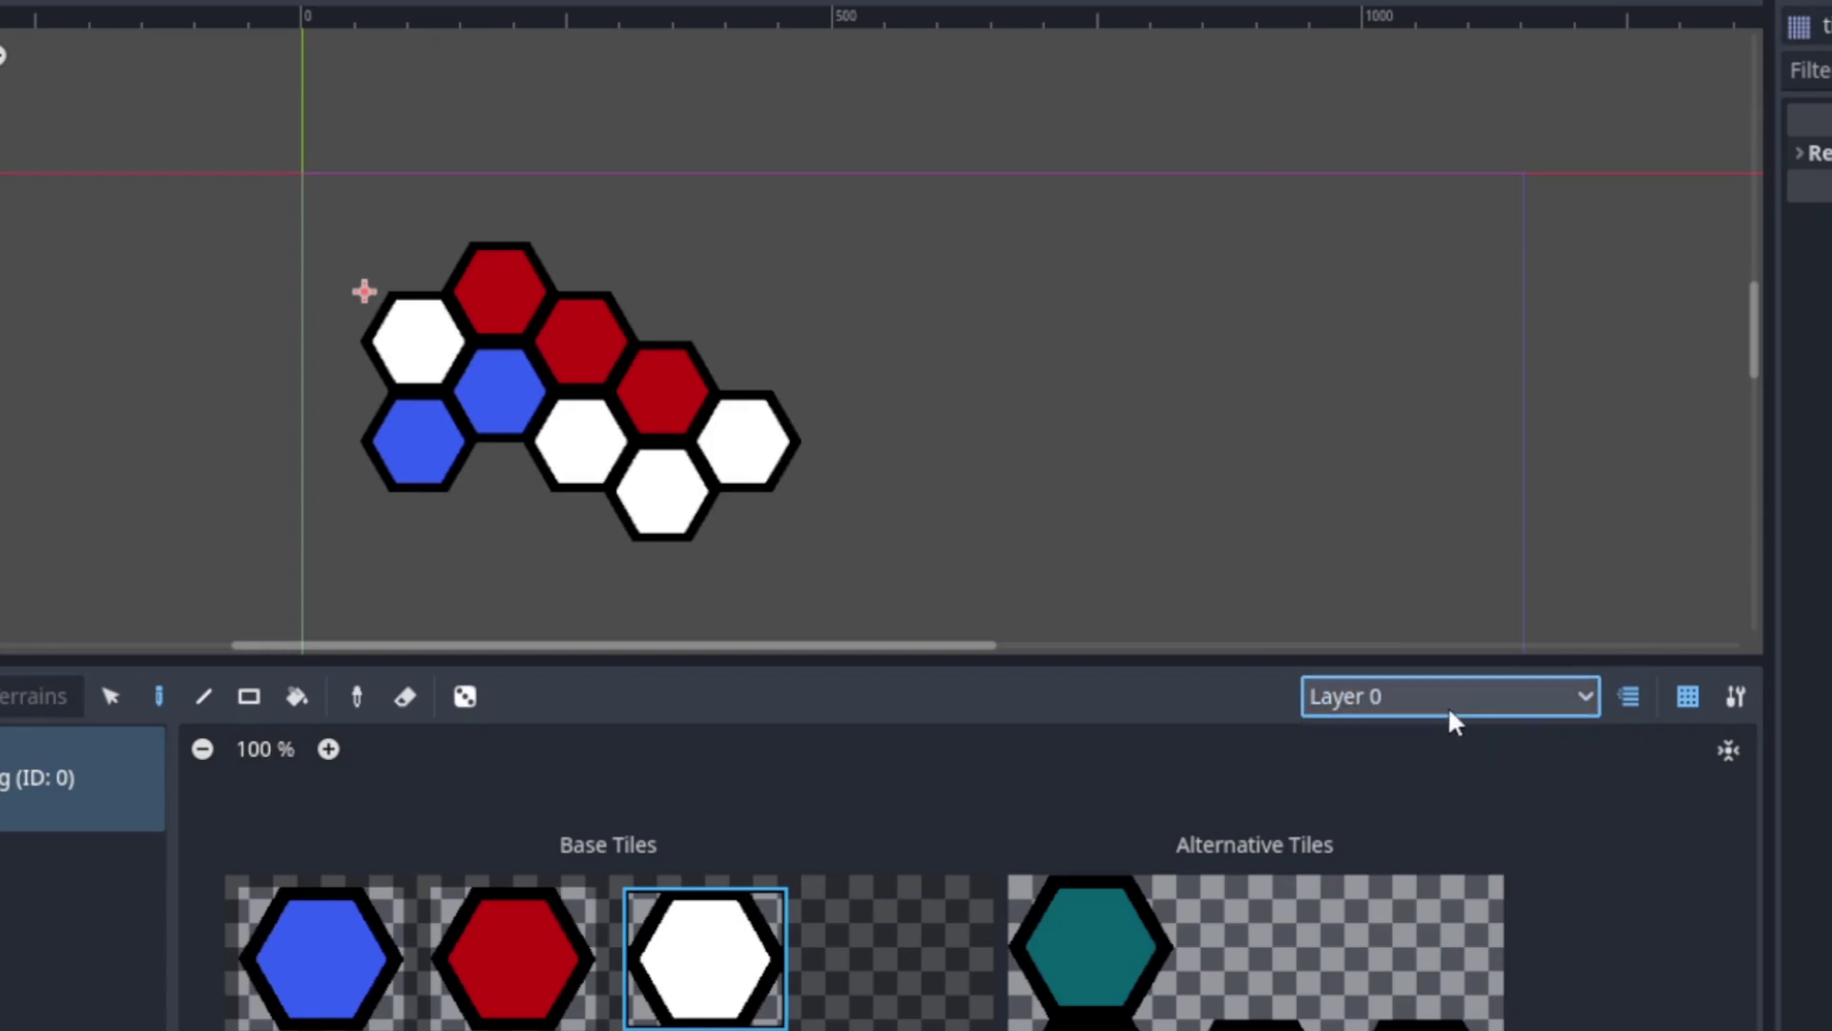
- Declare const main_layer = 0 and const main_atlas_id = 0 near the top of the TileMap script
key("ctrl+F3")
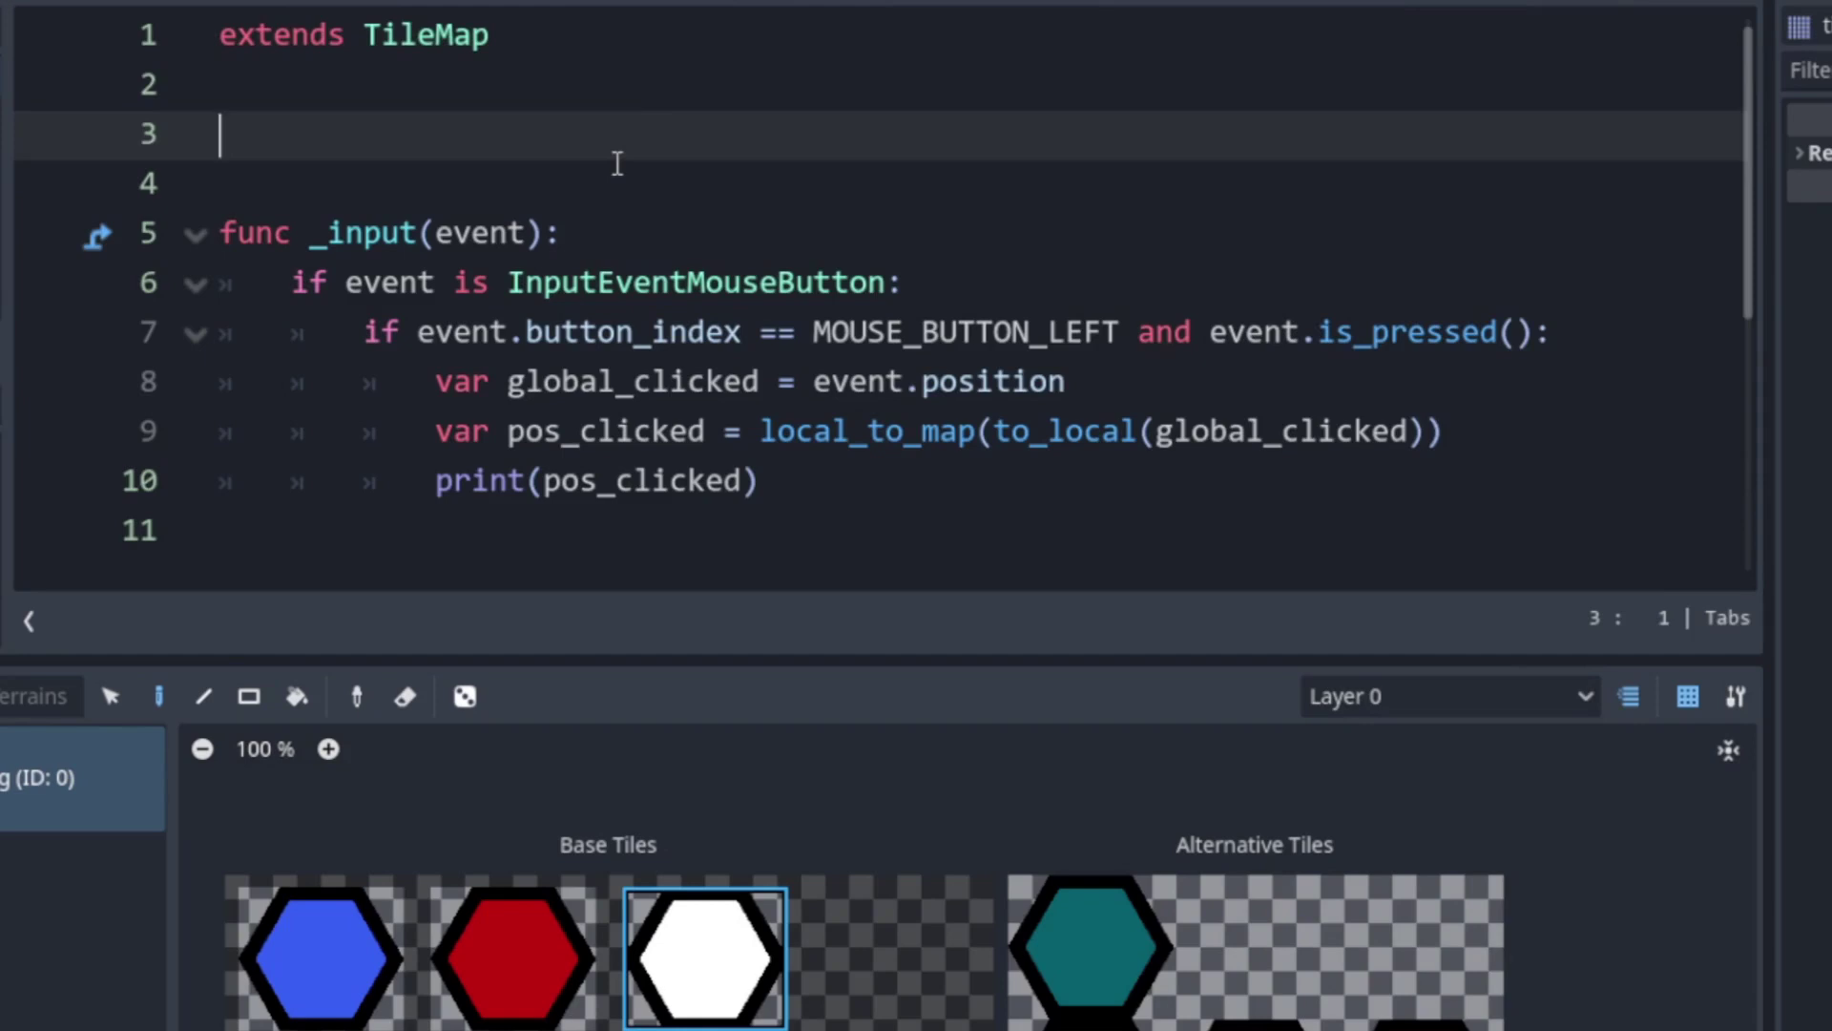
type("const main_layer = 0")
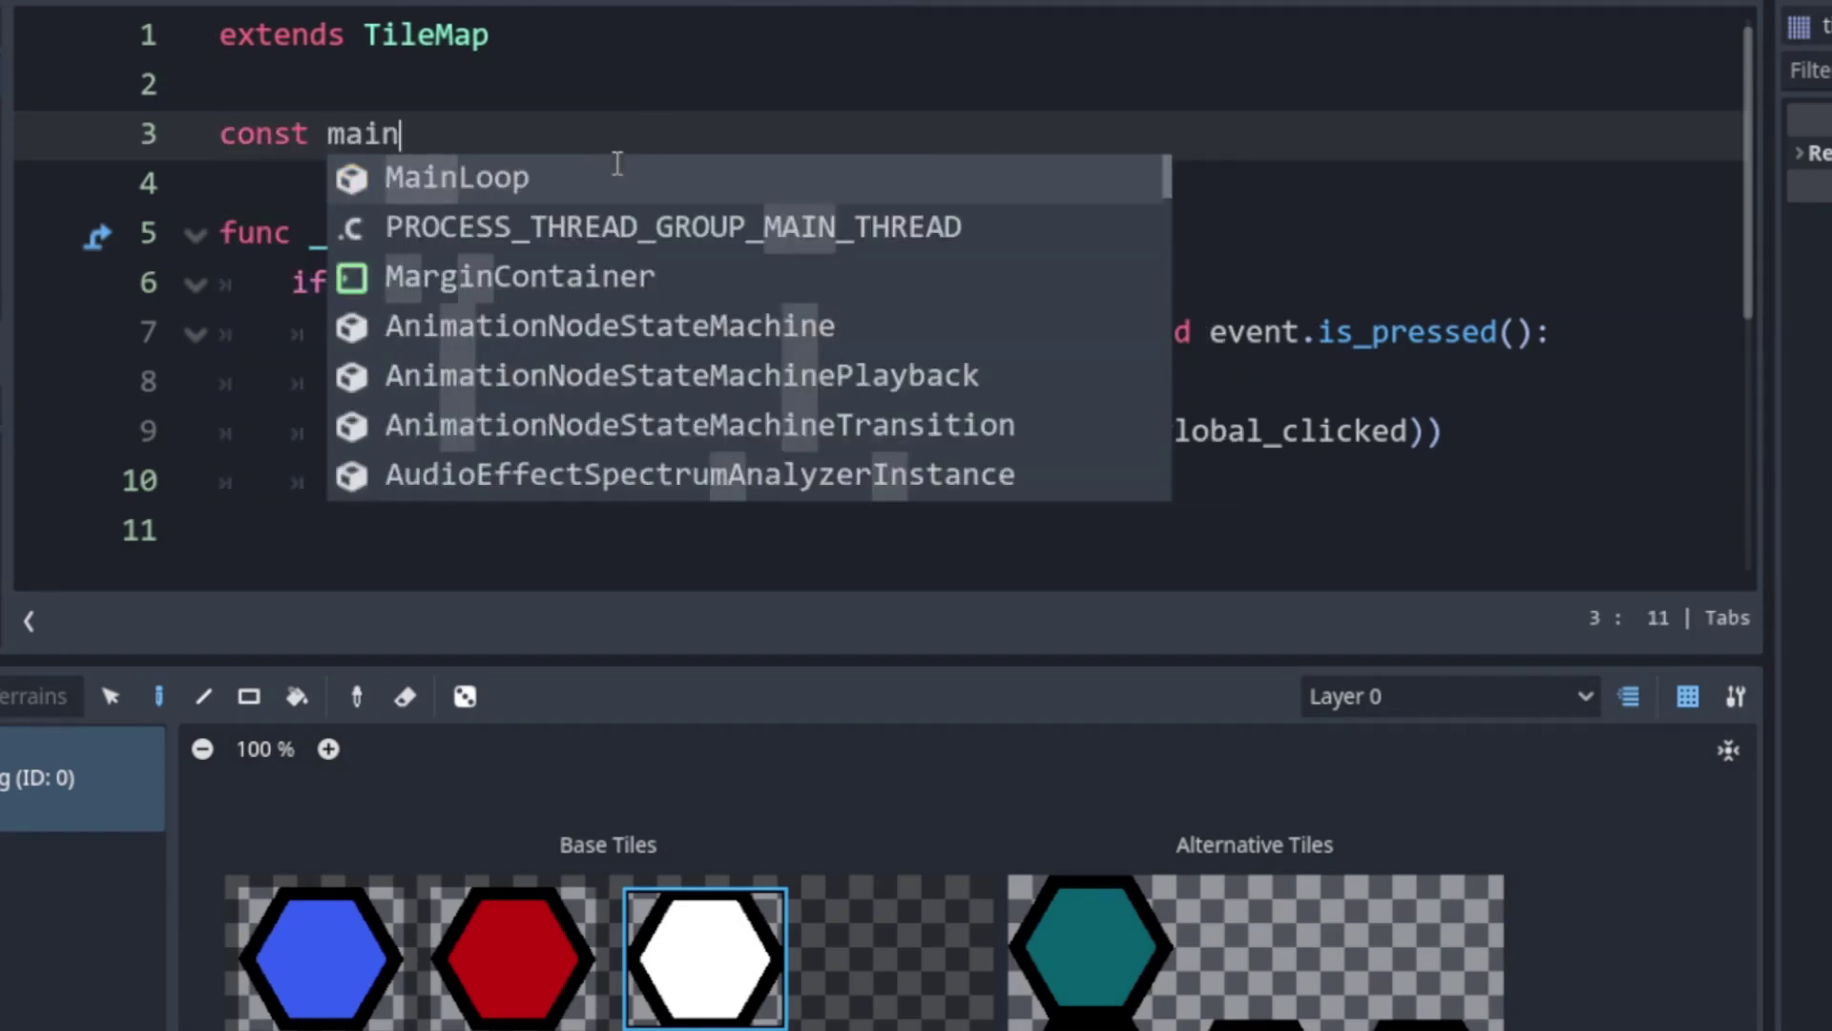
key("Return")
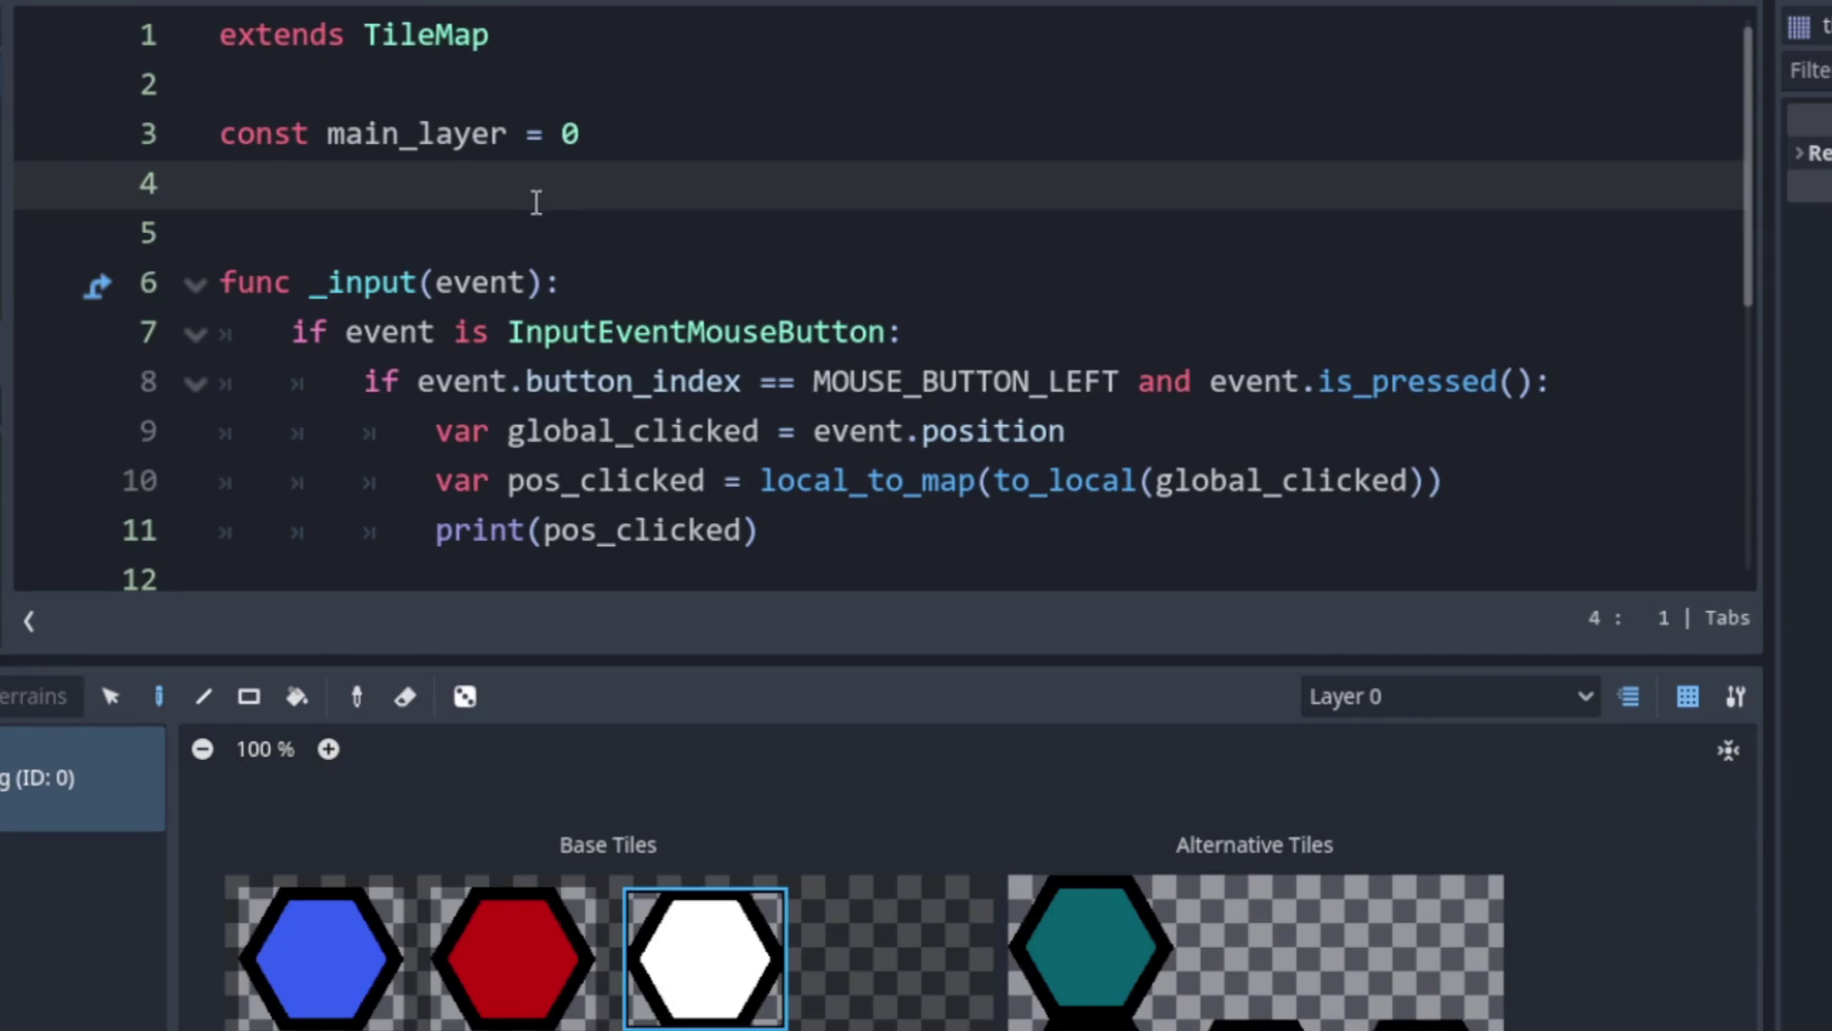
type("const main_atlas_id = 0")
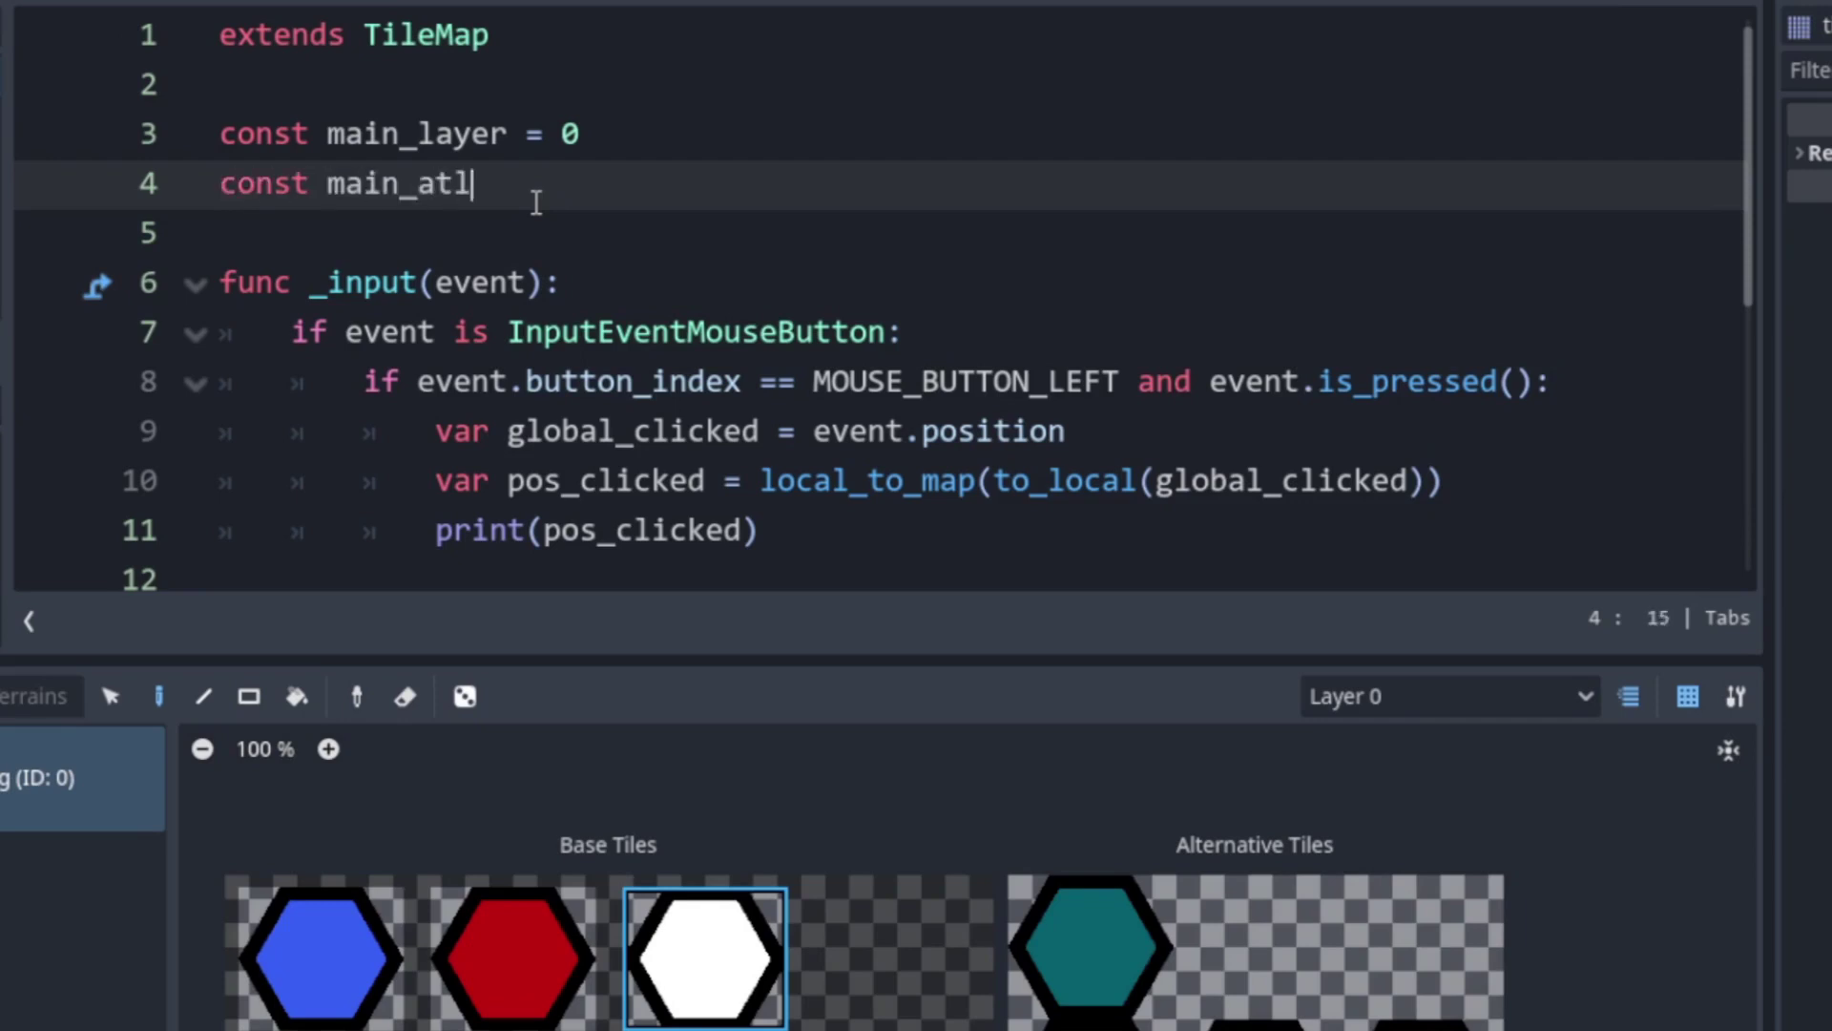
double_click(536, 203)
scroll(822, 295, "down", 3)
left_click(830, 393)
key("Return")
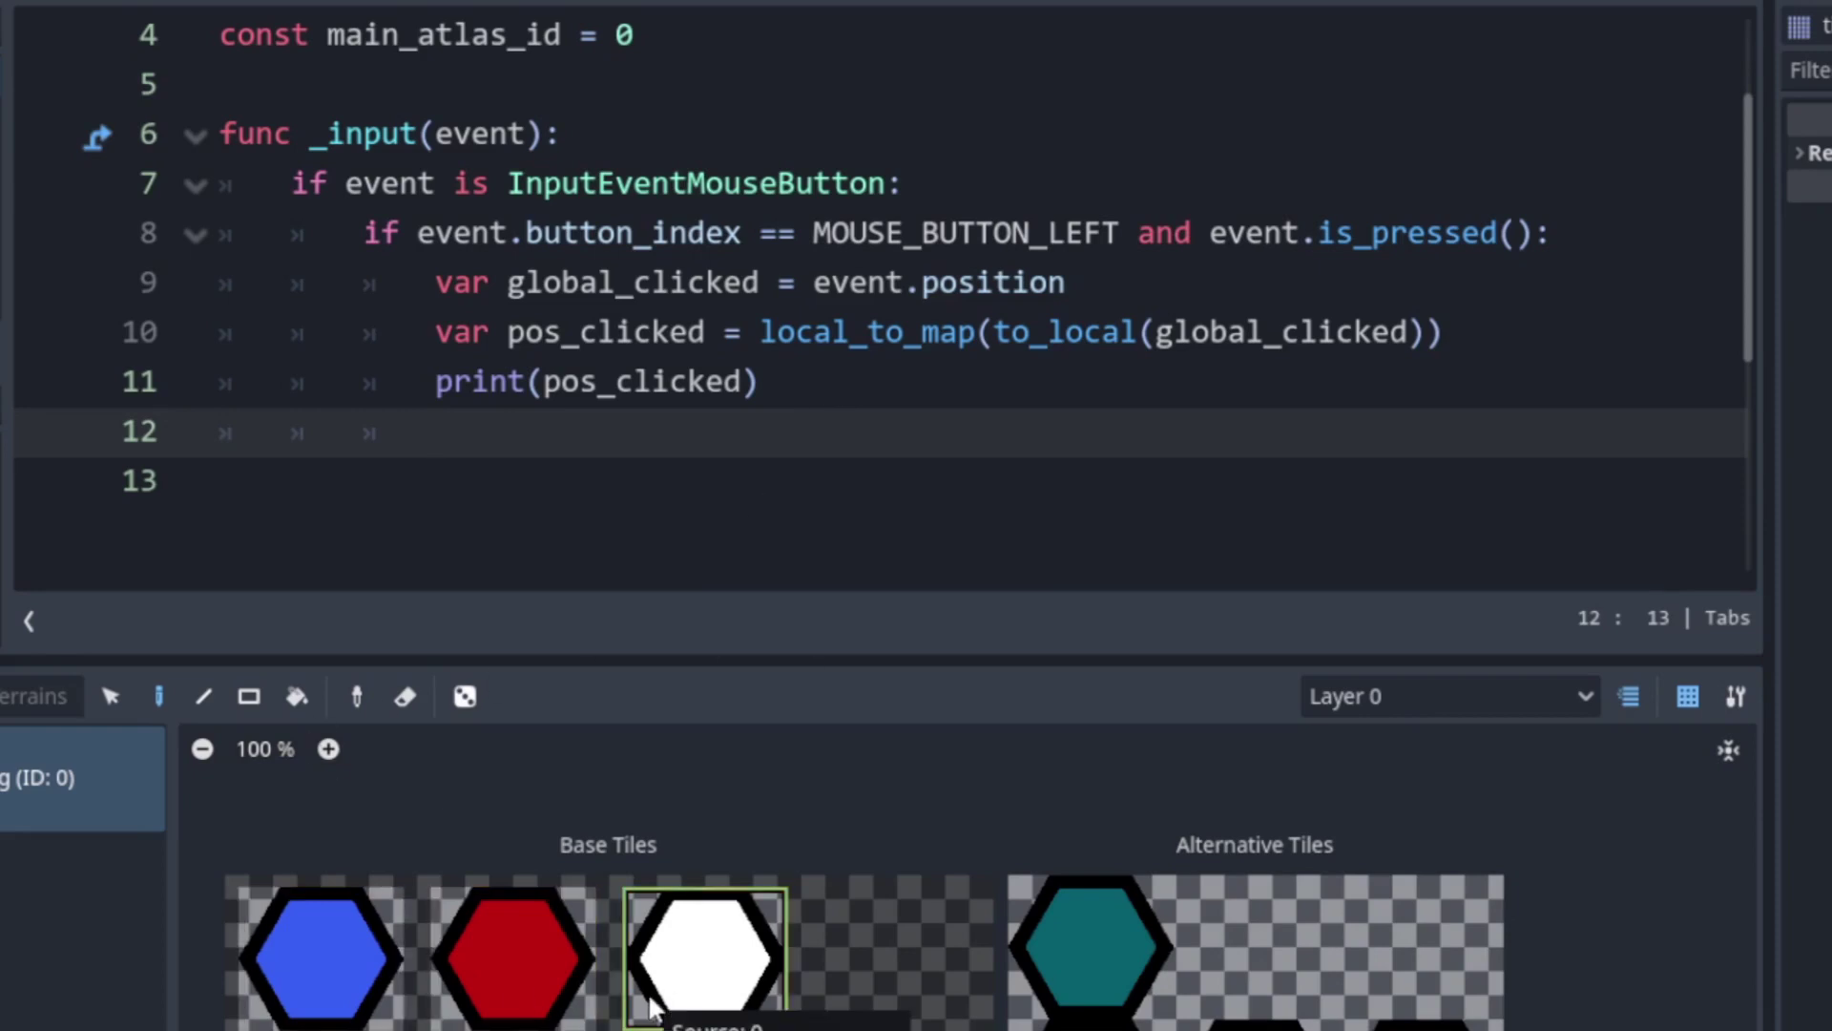
- Add var current_atlas_coords = get_cell_atlas_coords(main_layer, pos_clicked) to the click handler
key("ctrl+F1")
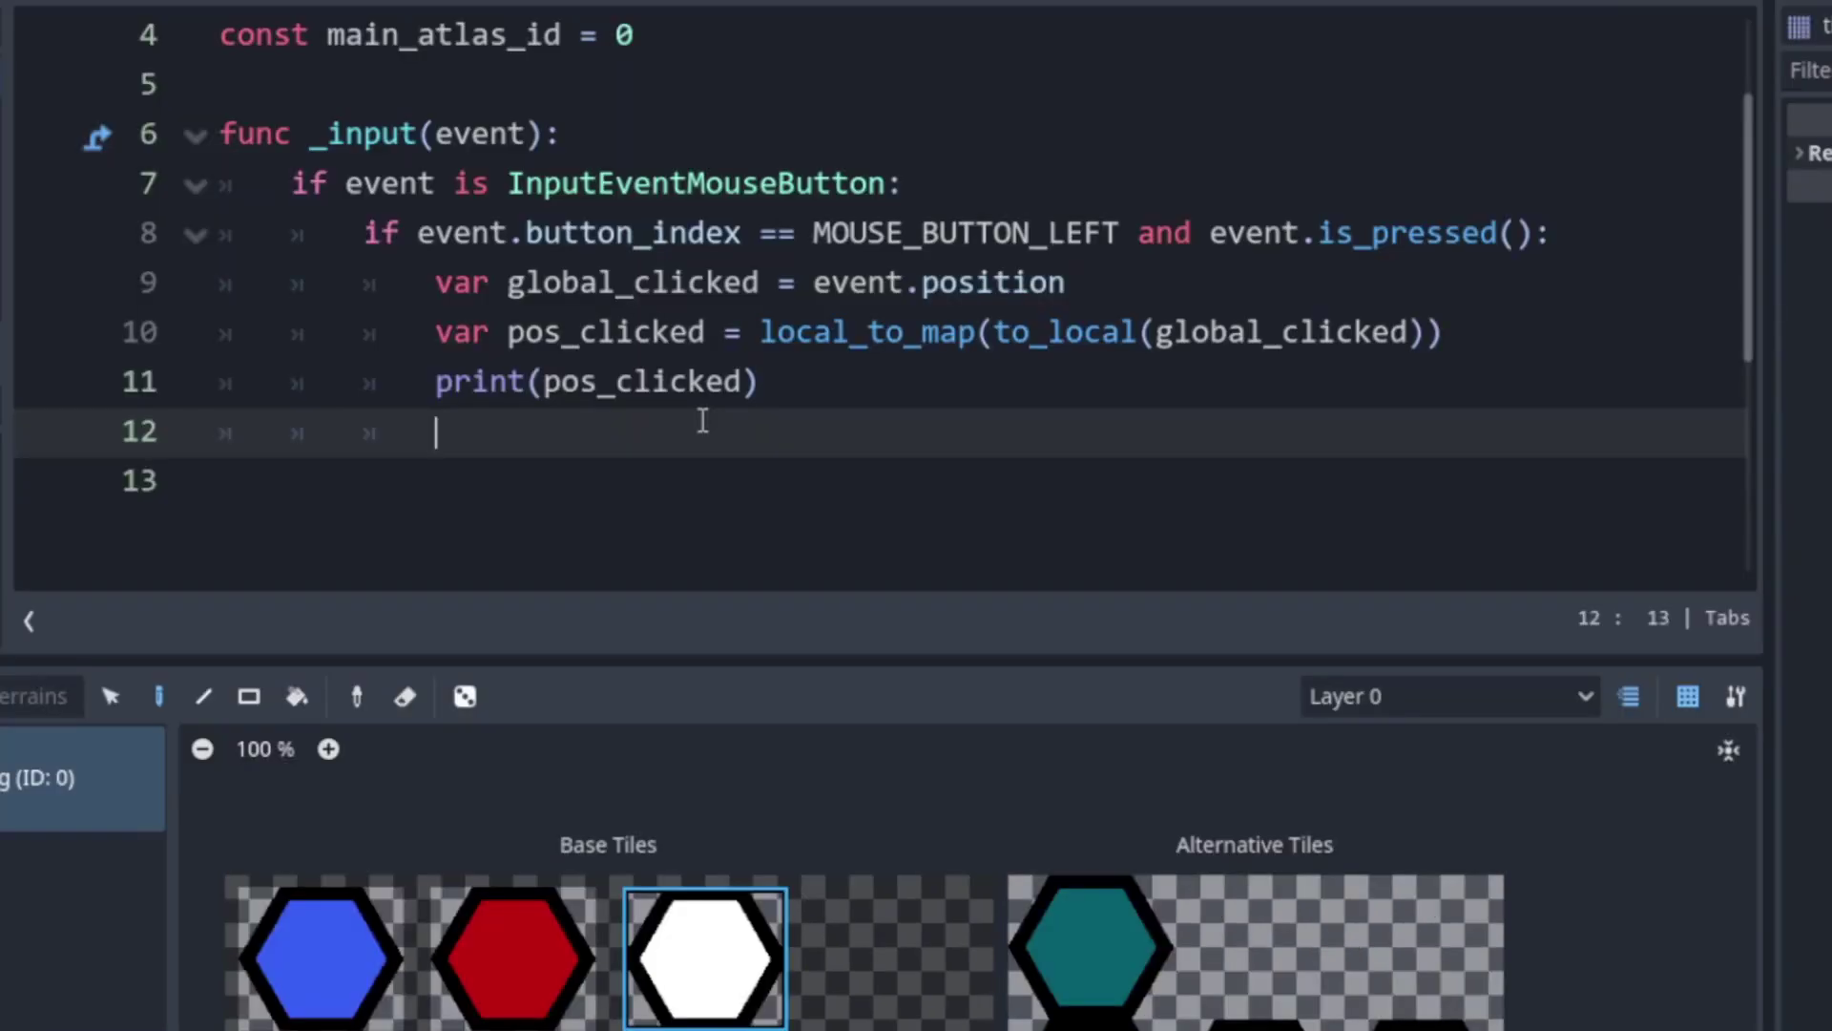
type("var current_atlas_coords = get_cell")
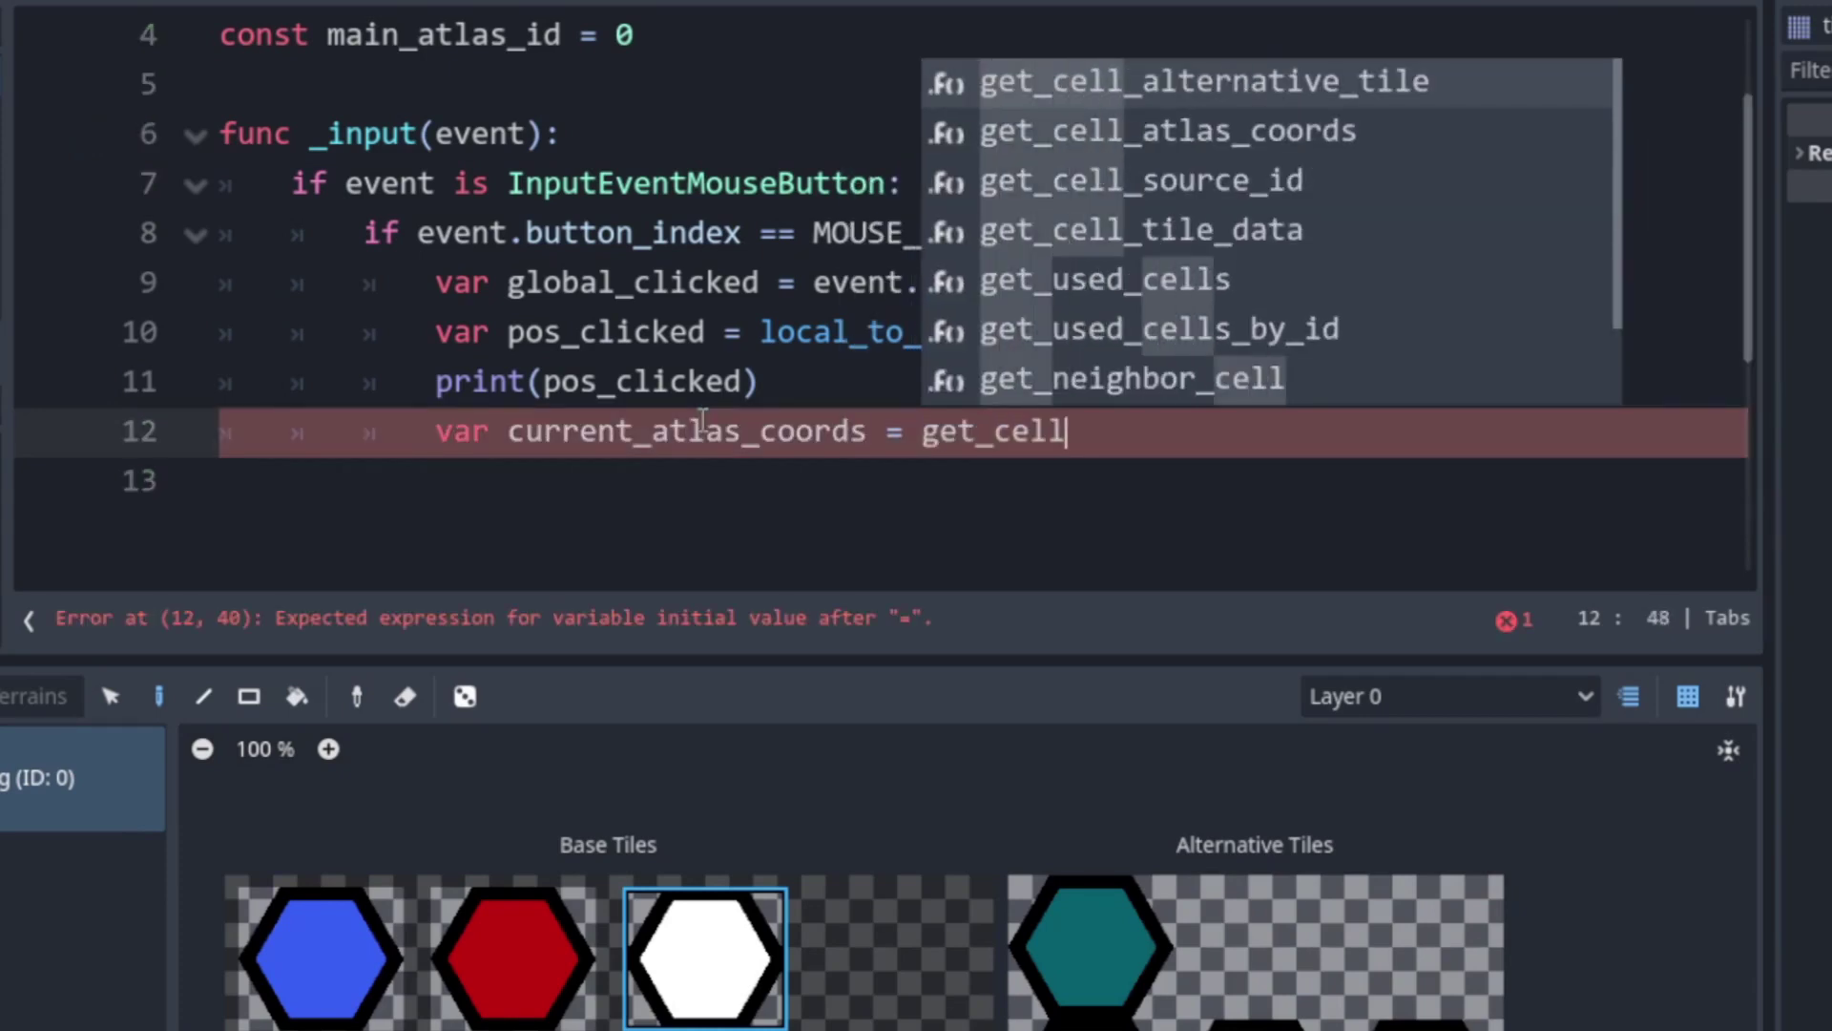
key("Down")
key("Return")
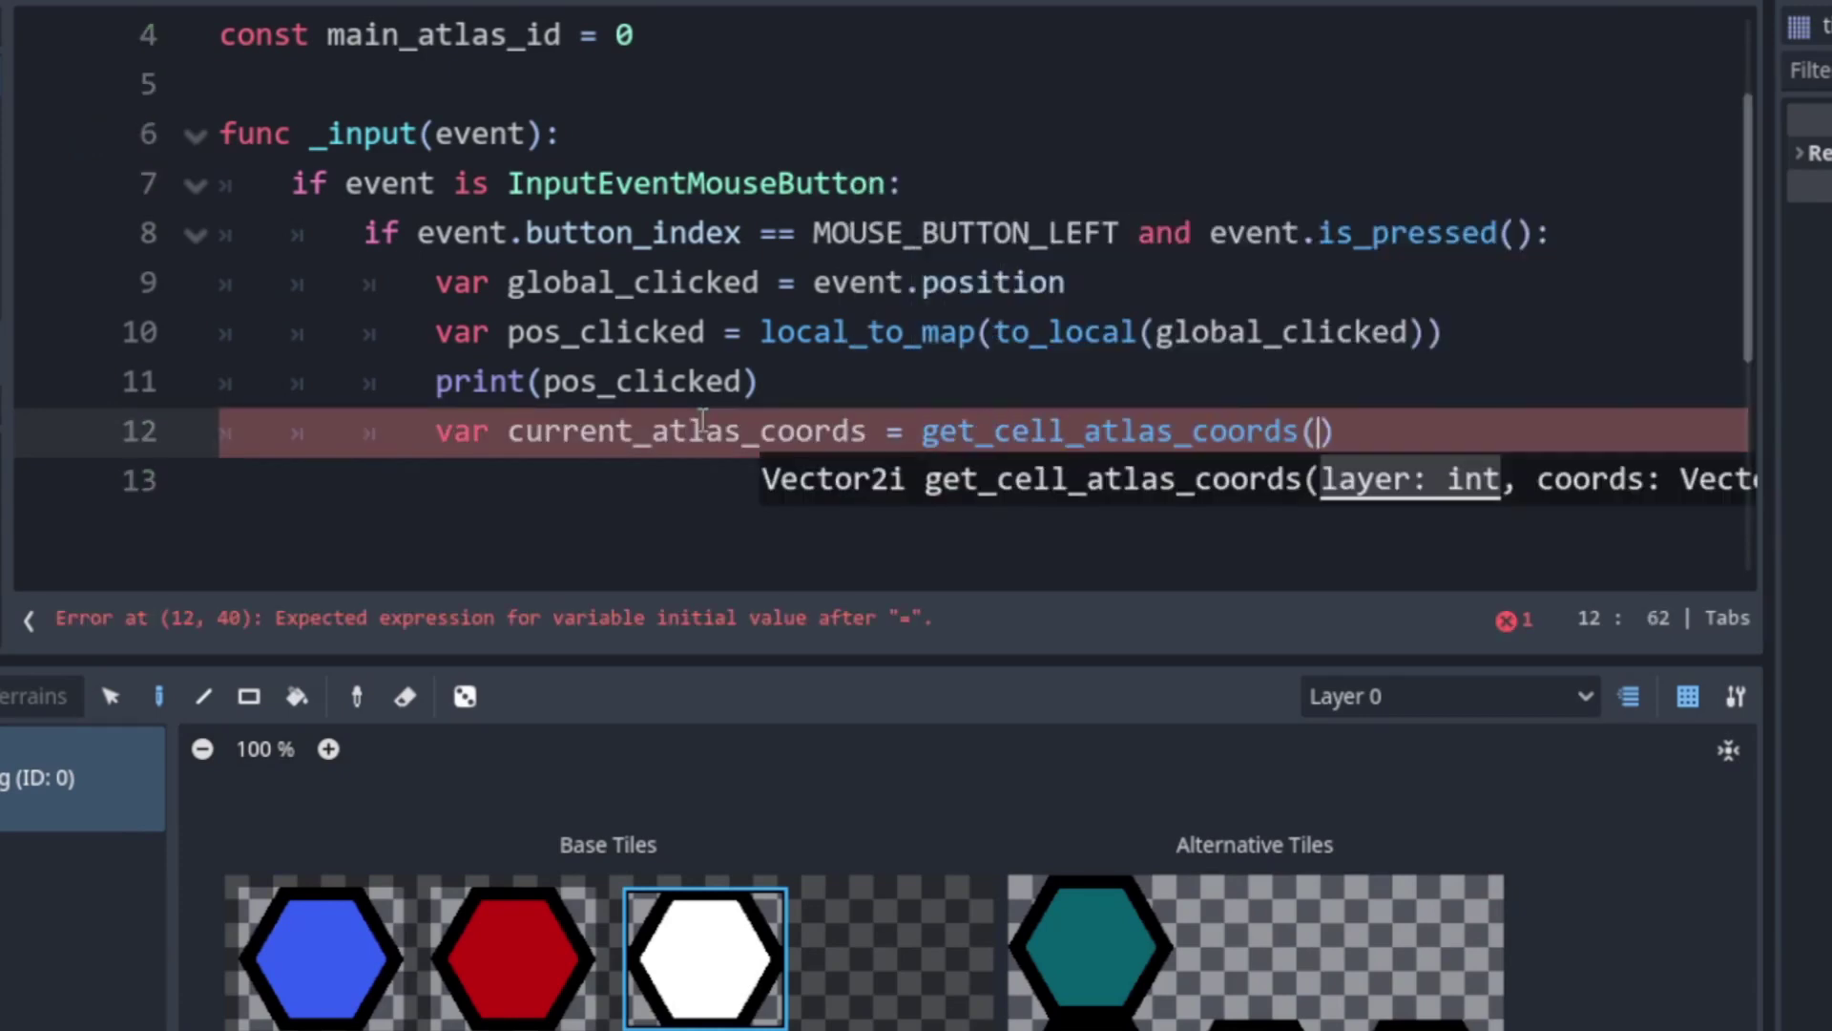
key("Down")
key("Return")
type(",")
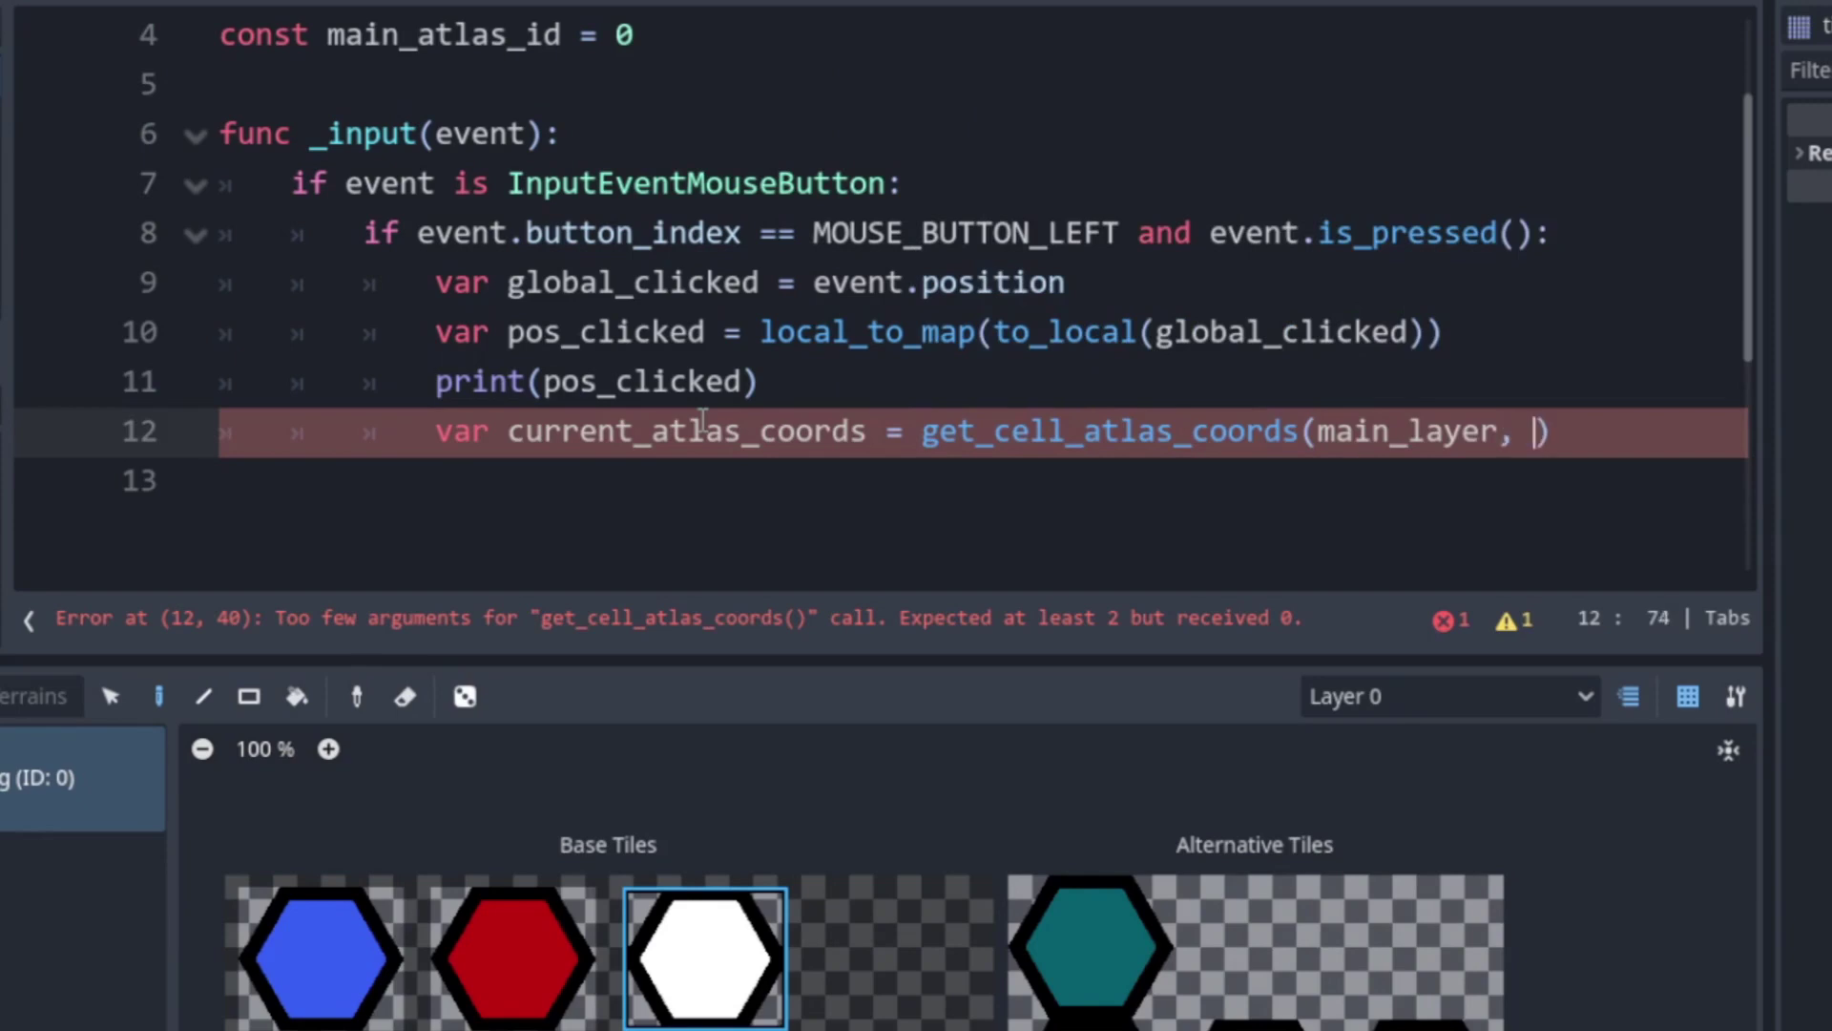
key("ctrl+shift+F11")
type("pos")
key("Return")
key("End")
key("Return")
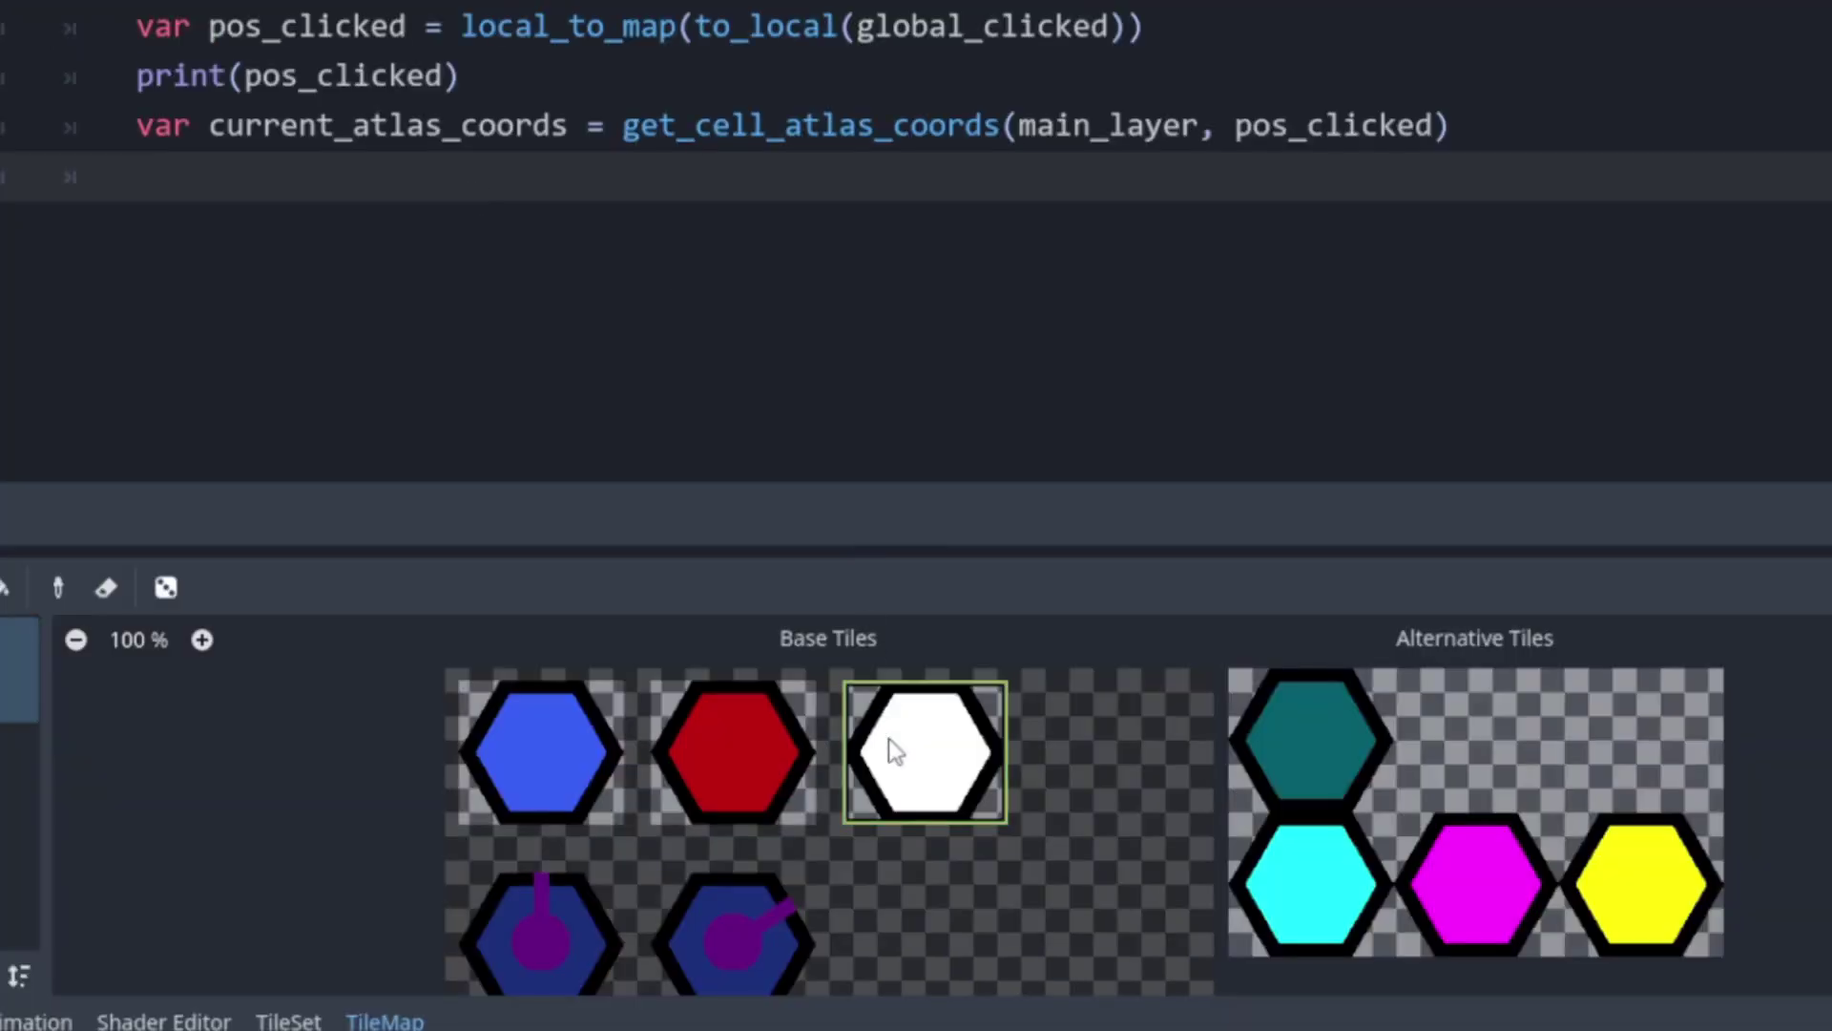
- Add var current_tile_alt = get_cell_alternative_tile(main_layer, pos_clicked) below the atlas lookup
mouse_move(890, 746)
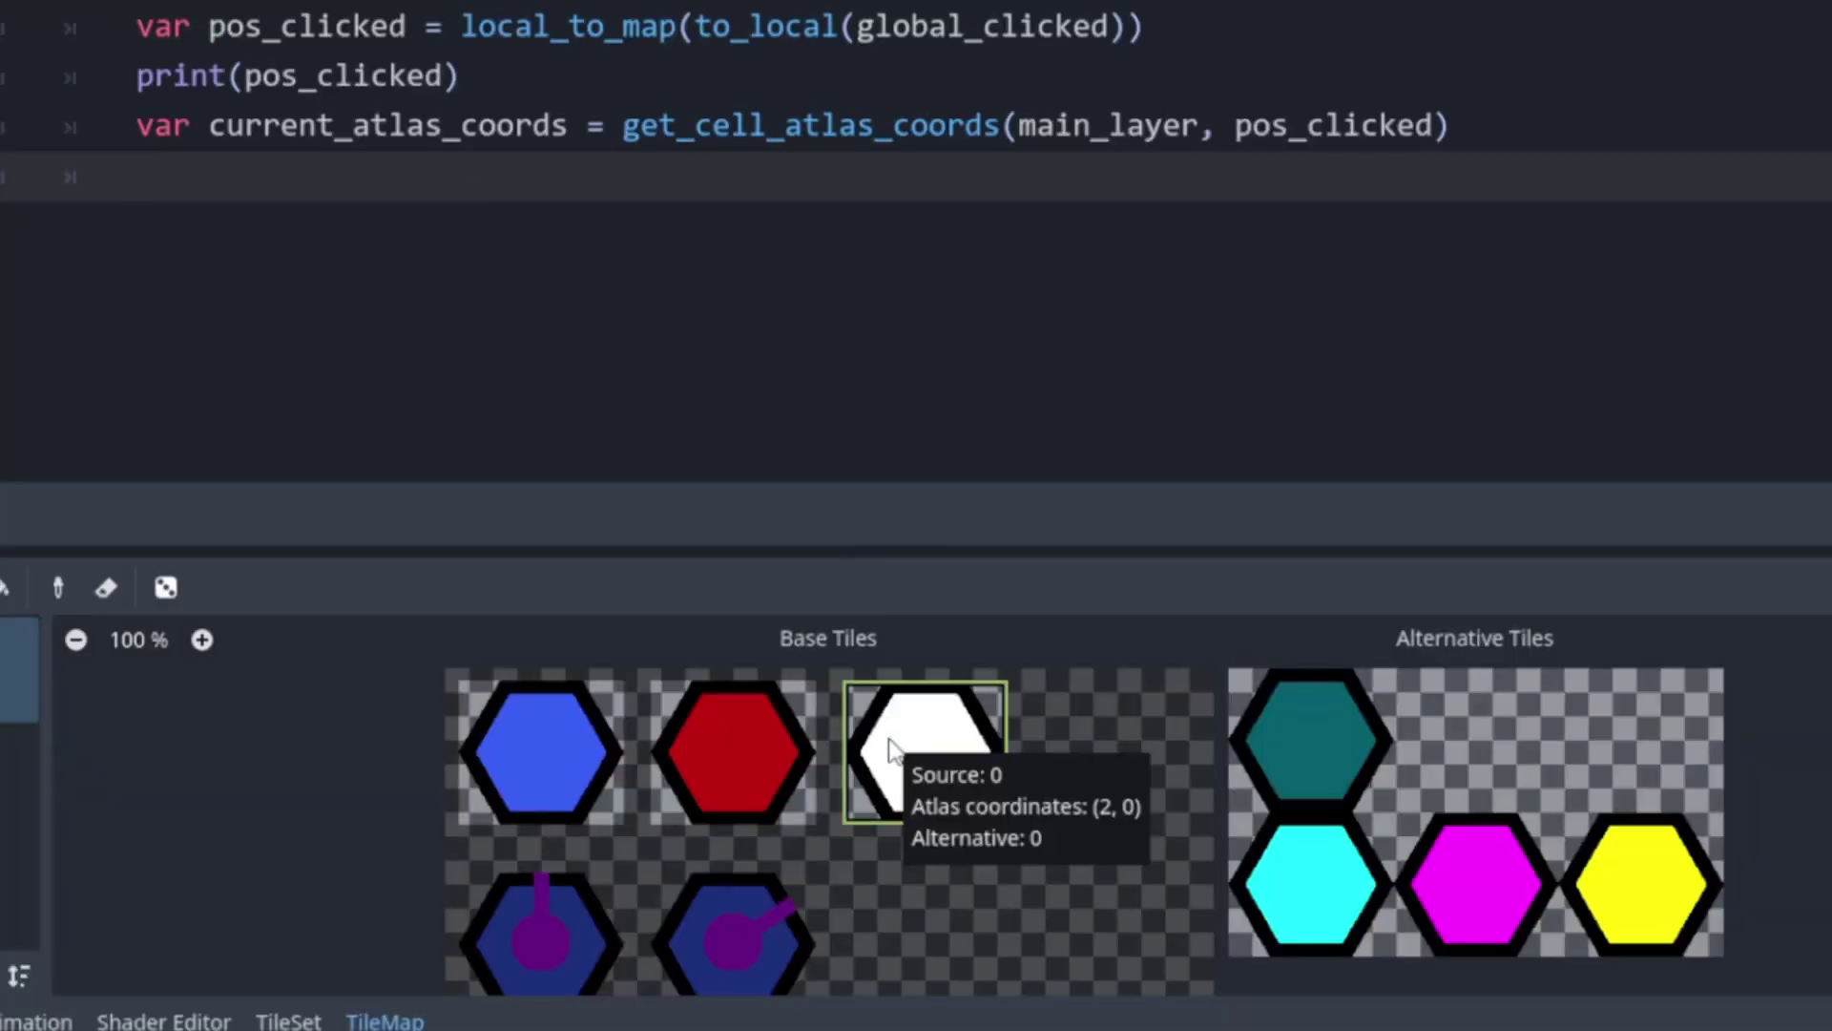
left_click(890, 747)
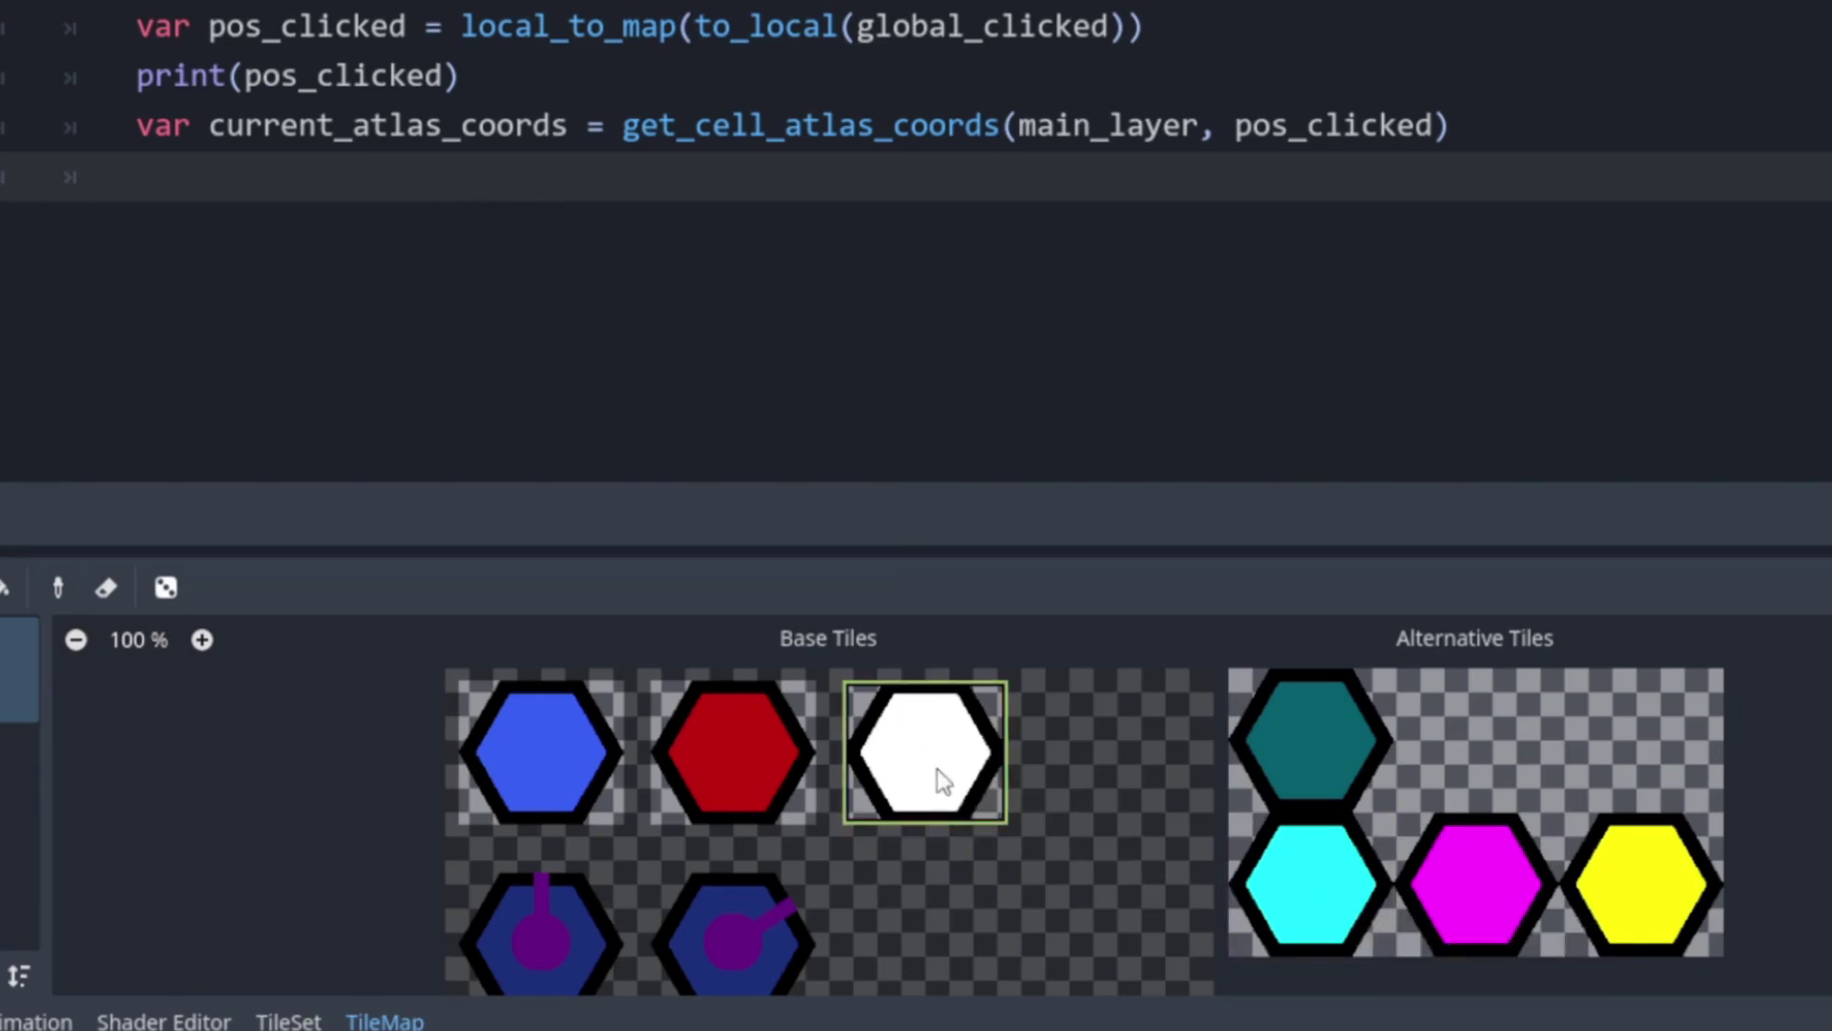
mouse_move(1303, 913)
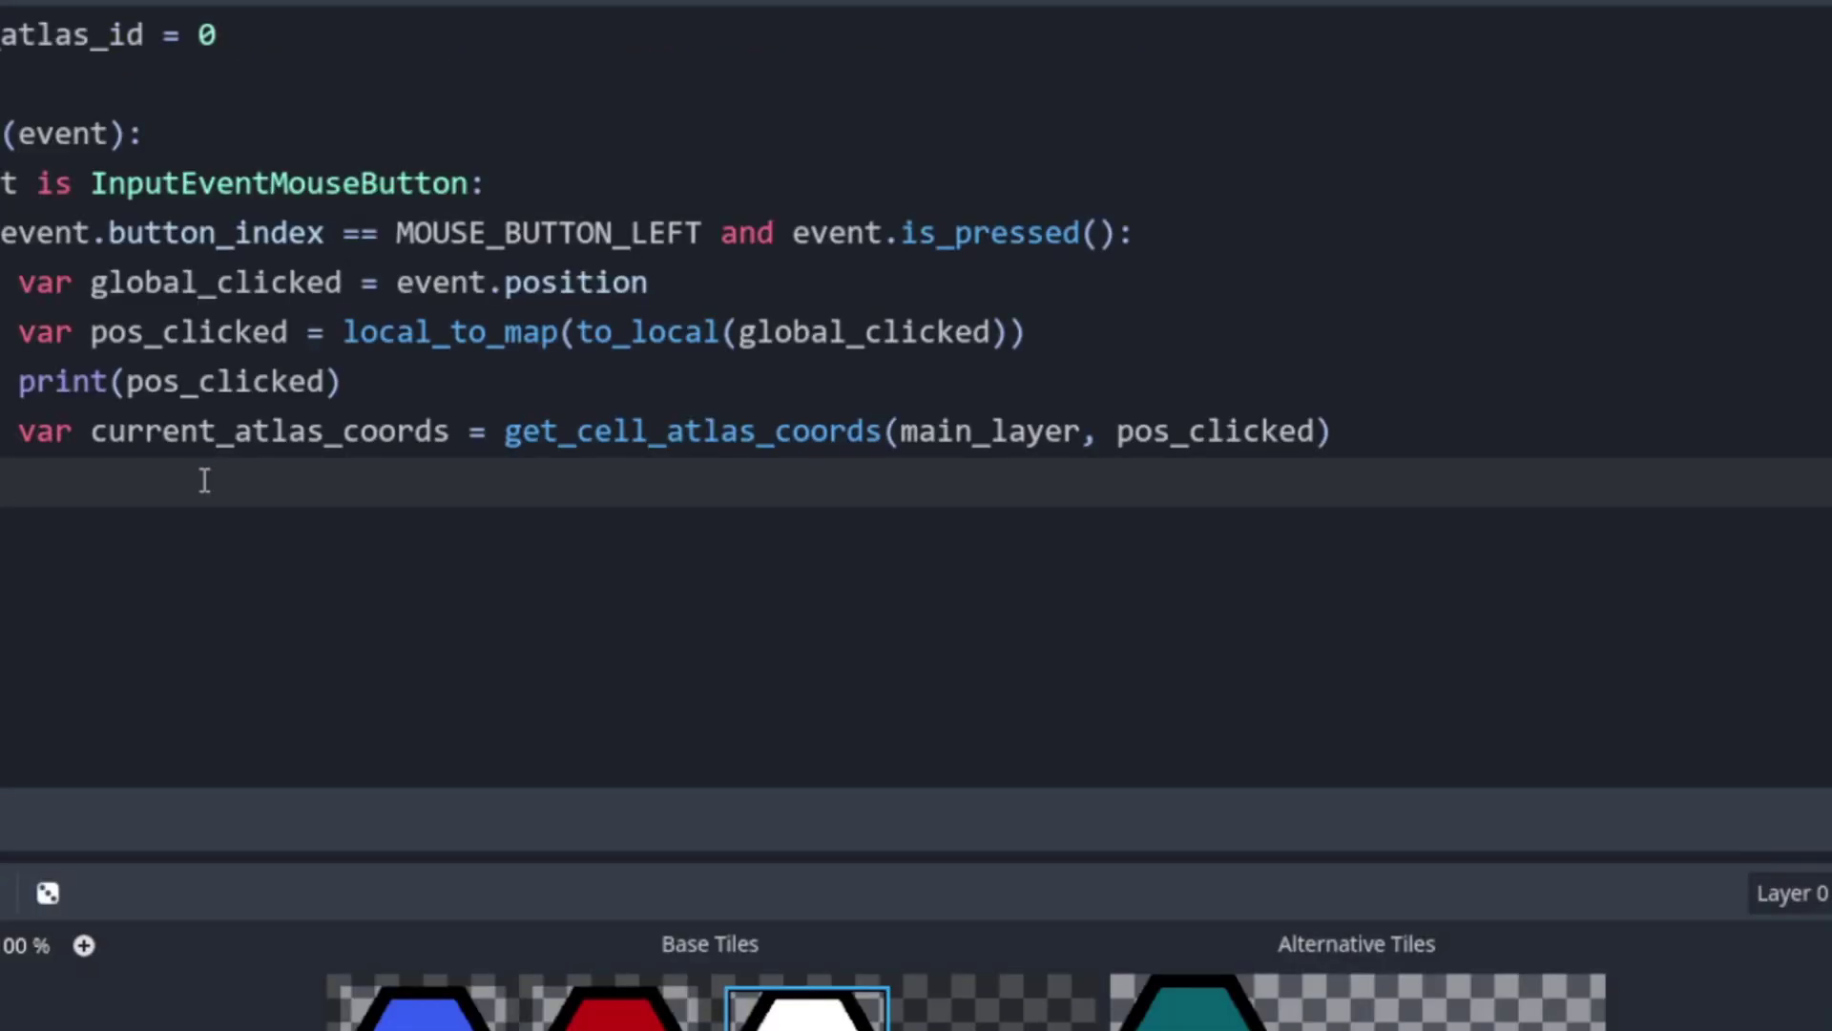
type("var current_tile_alt = get")
key("Return")
type("main_layer, ")
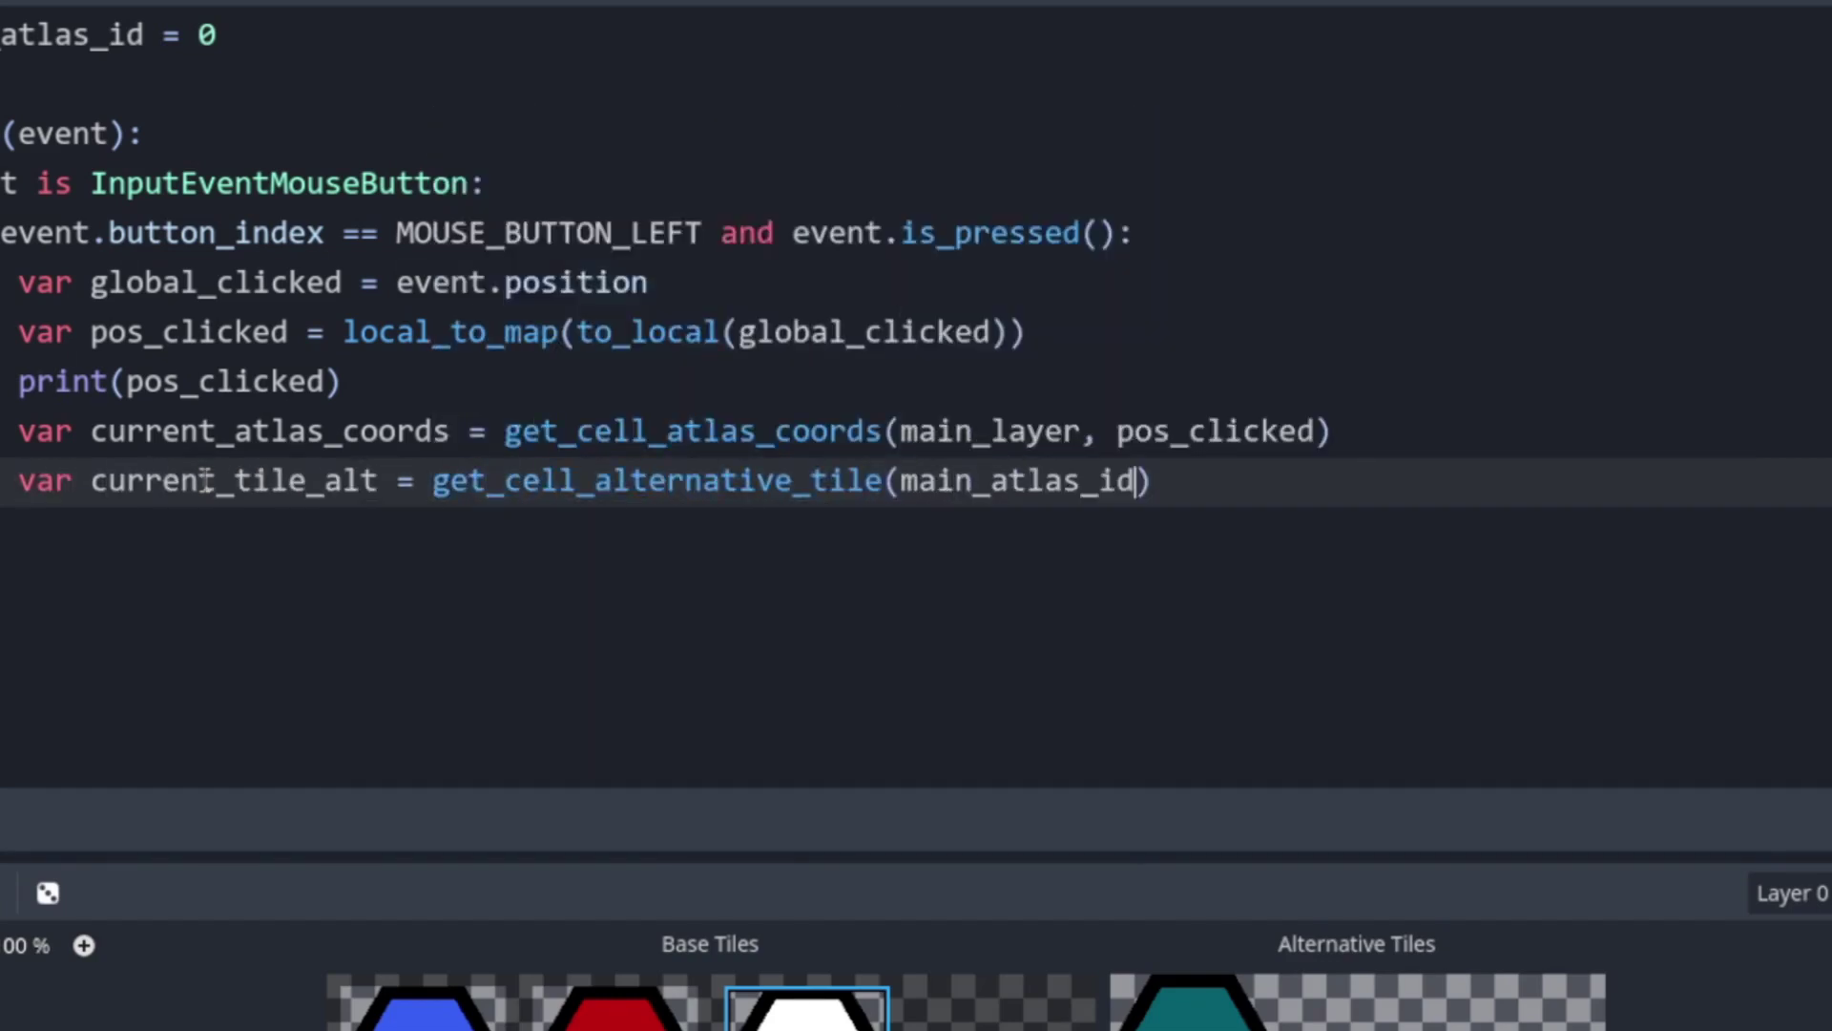
type("pos_clicked")
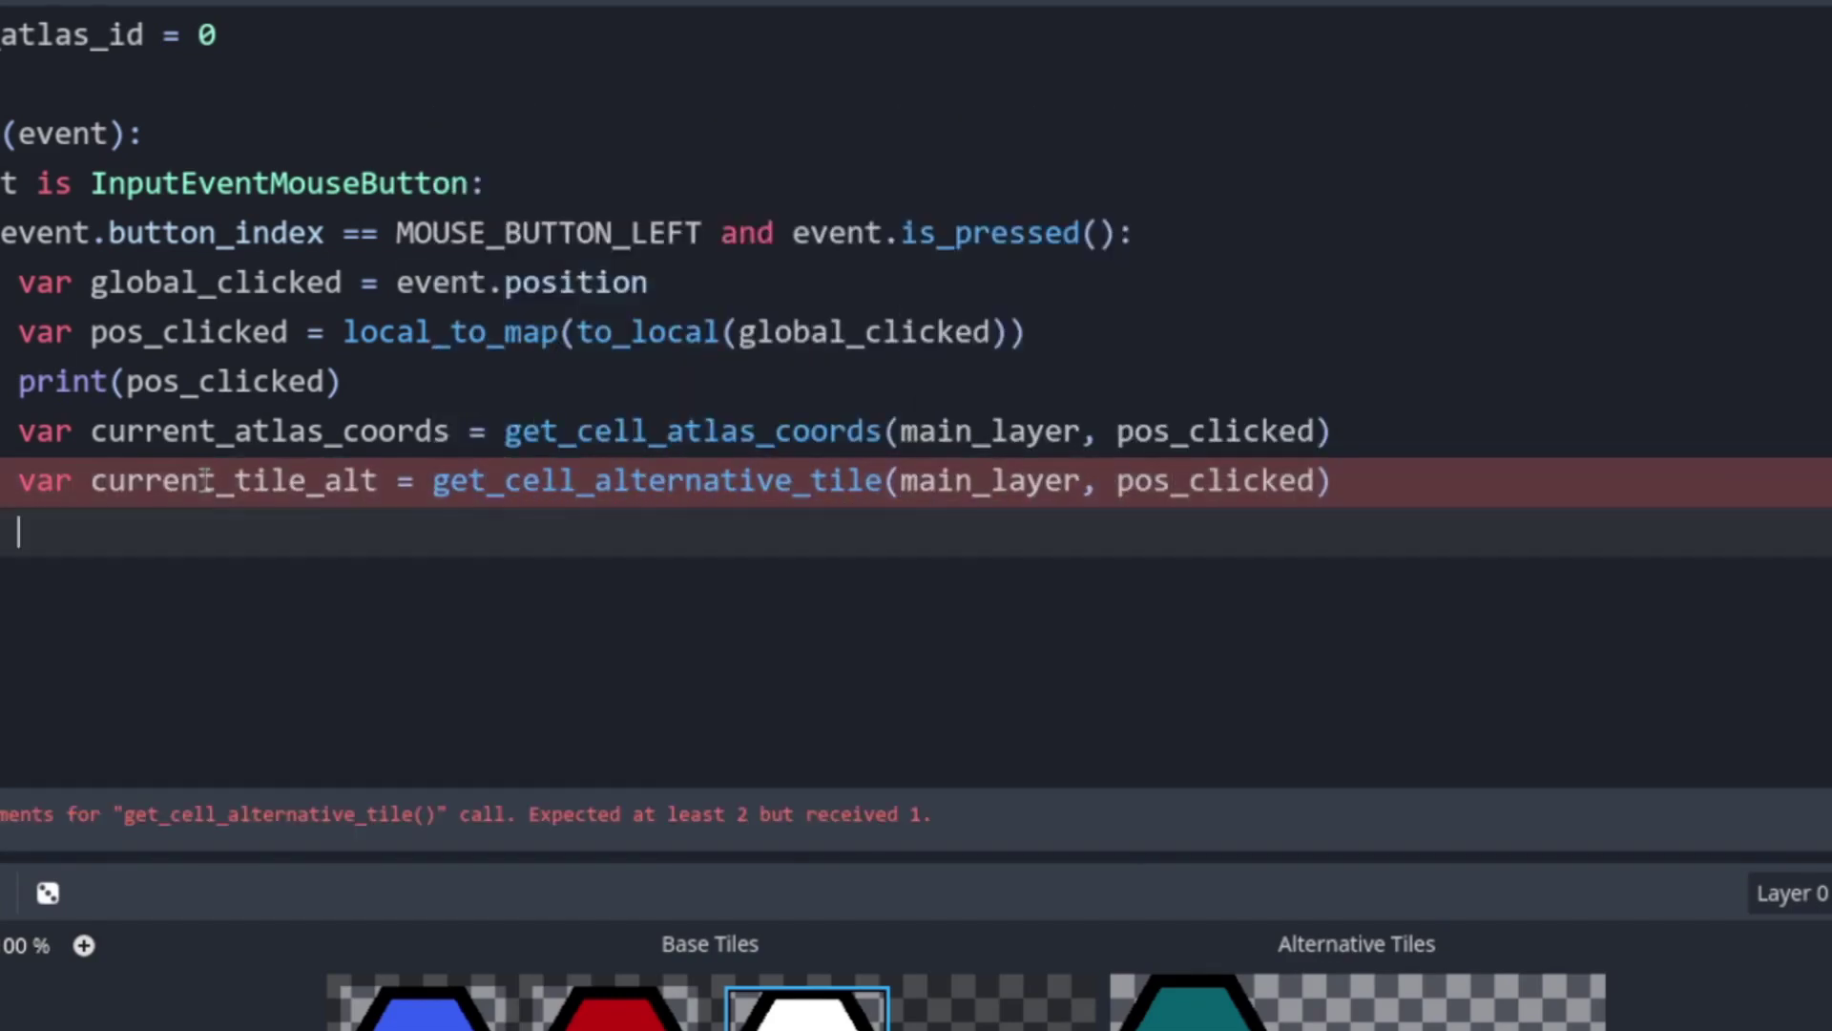
key("Return")
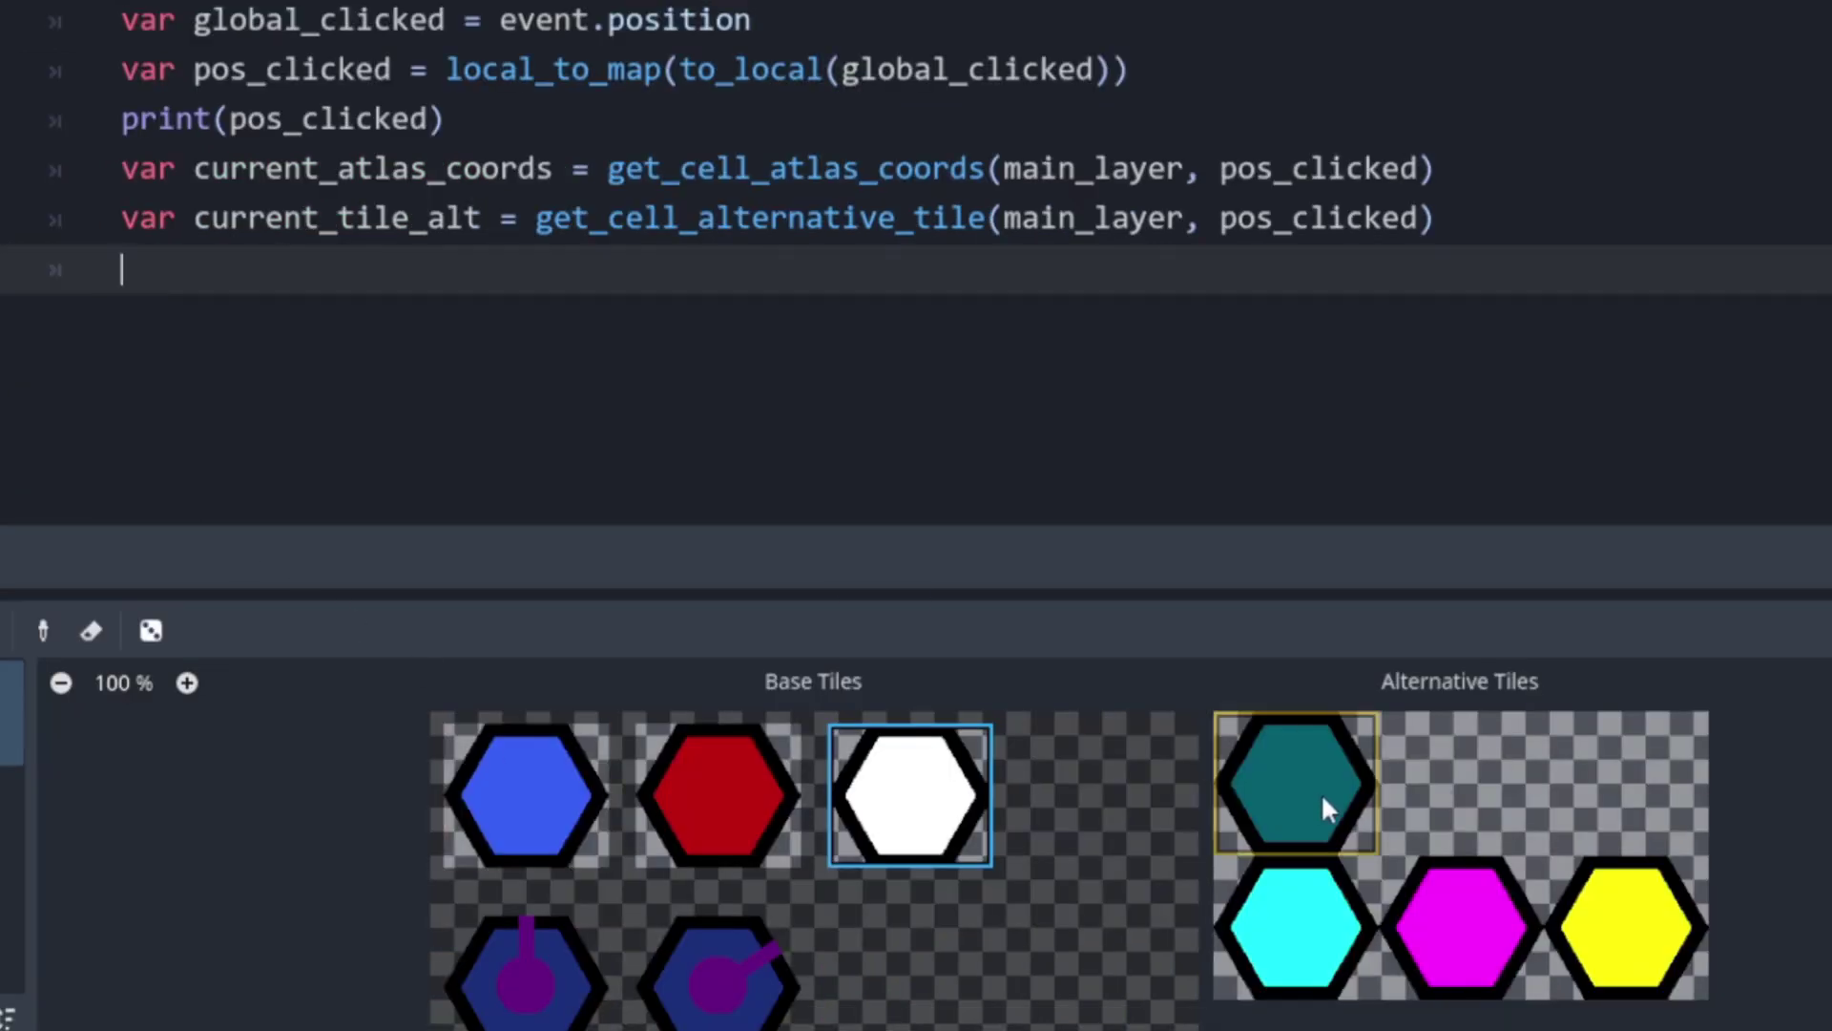
left_click(945, 825)
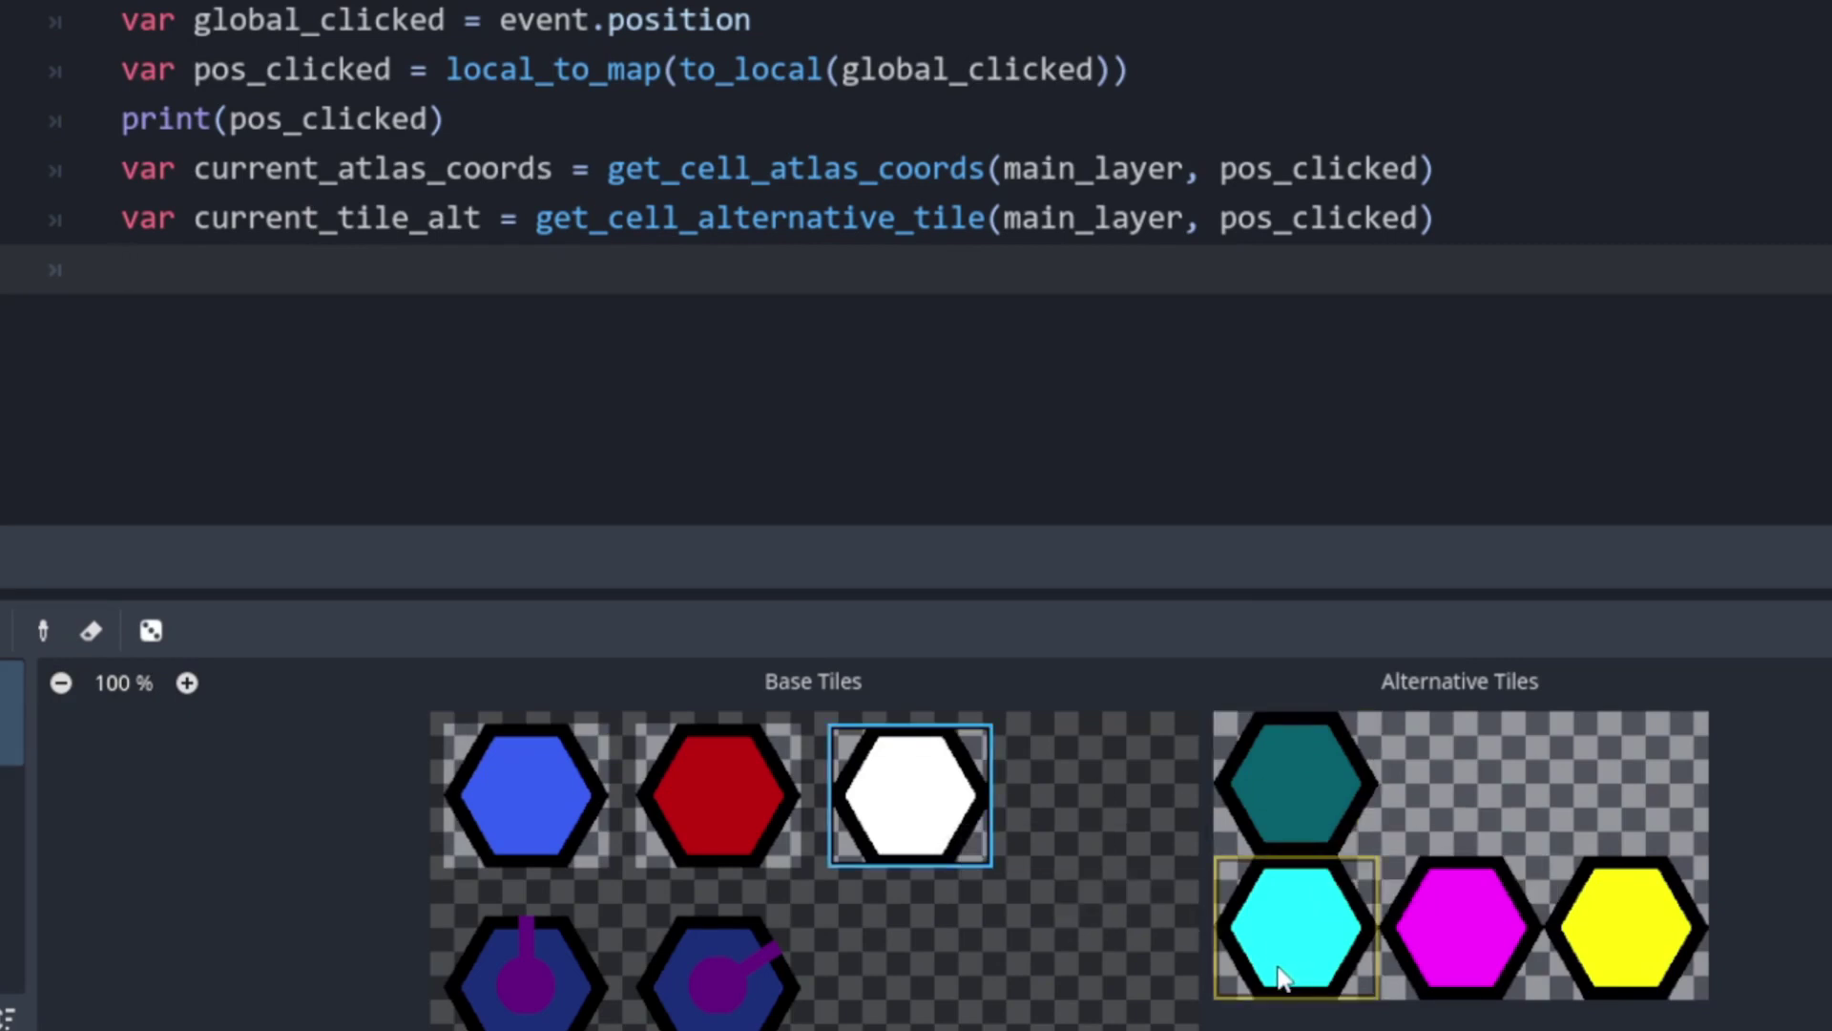
mouse_move(1527, 988)
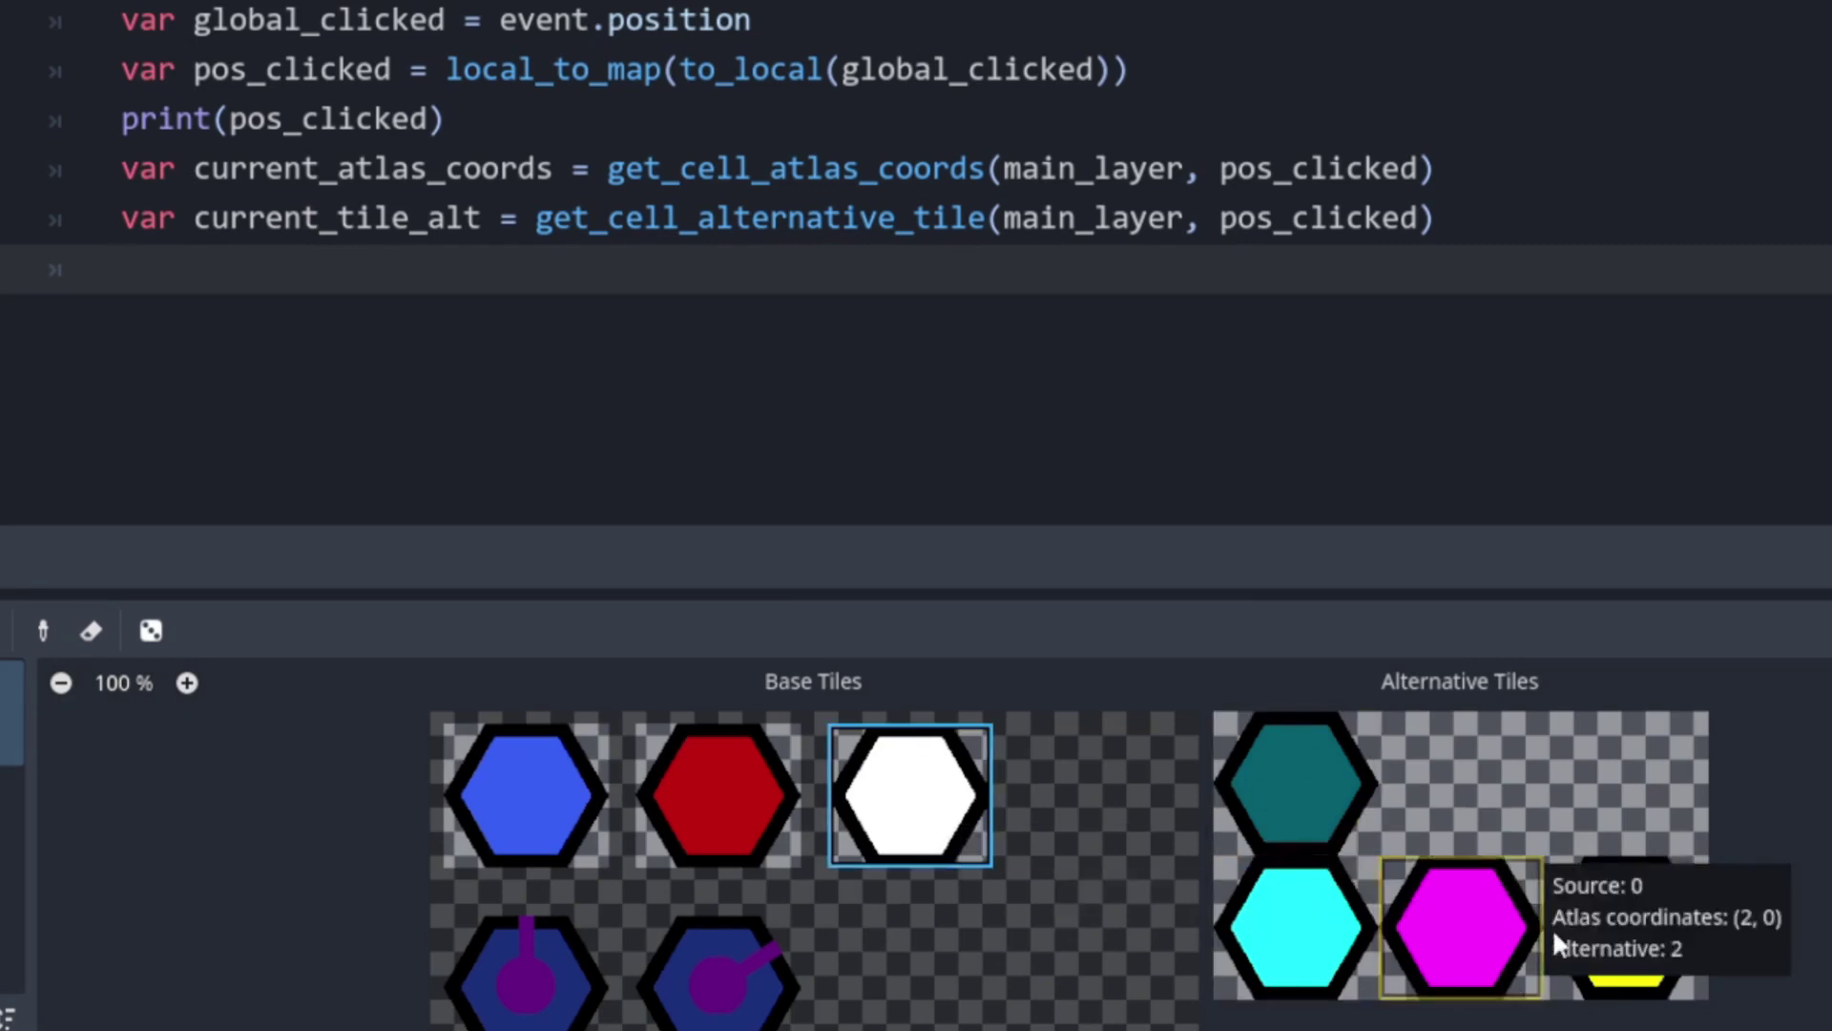
- Write var number_of_alts_for_clicked = tile_set.get_source(main_atlas_id).get_alternative_tiles_count(current_atlas_coords)
type("var ")
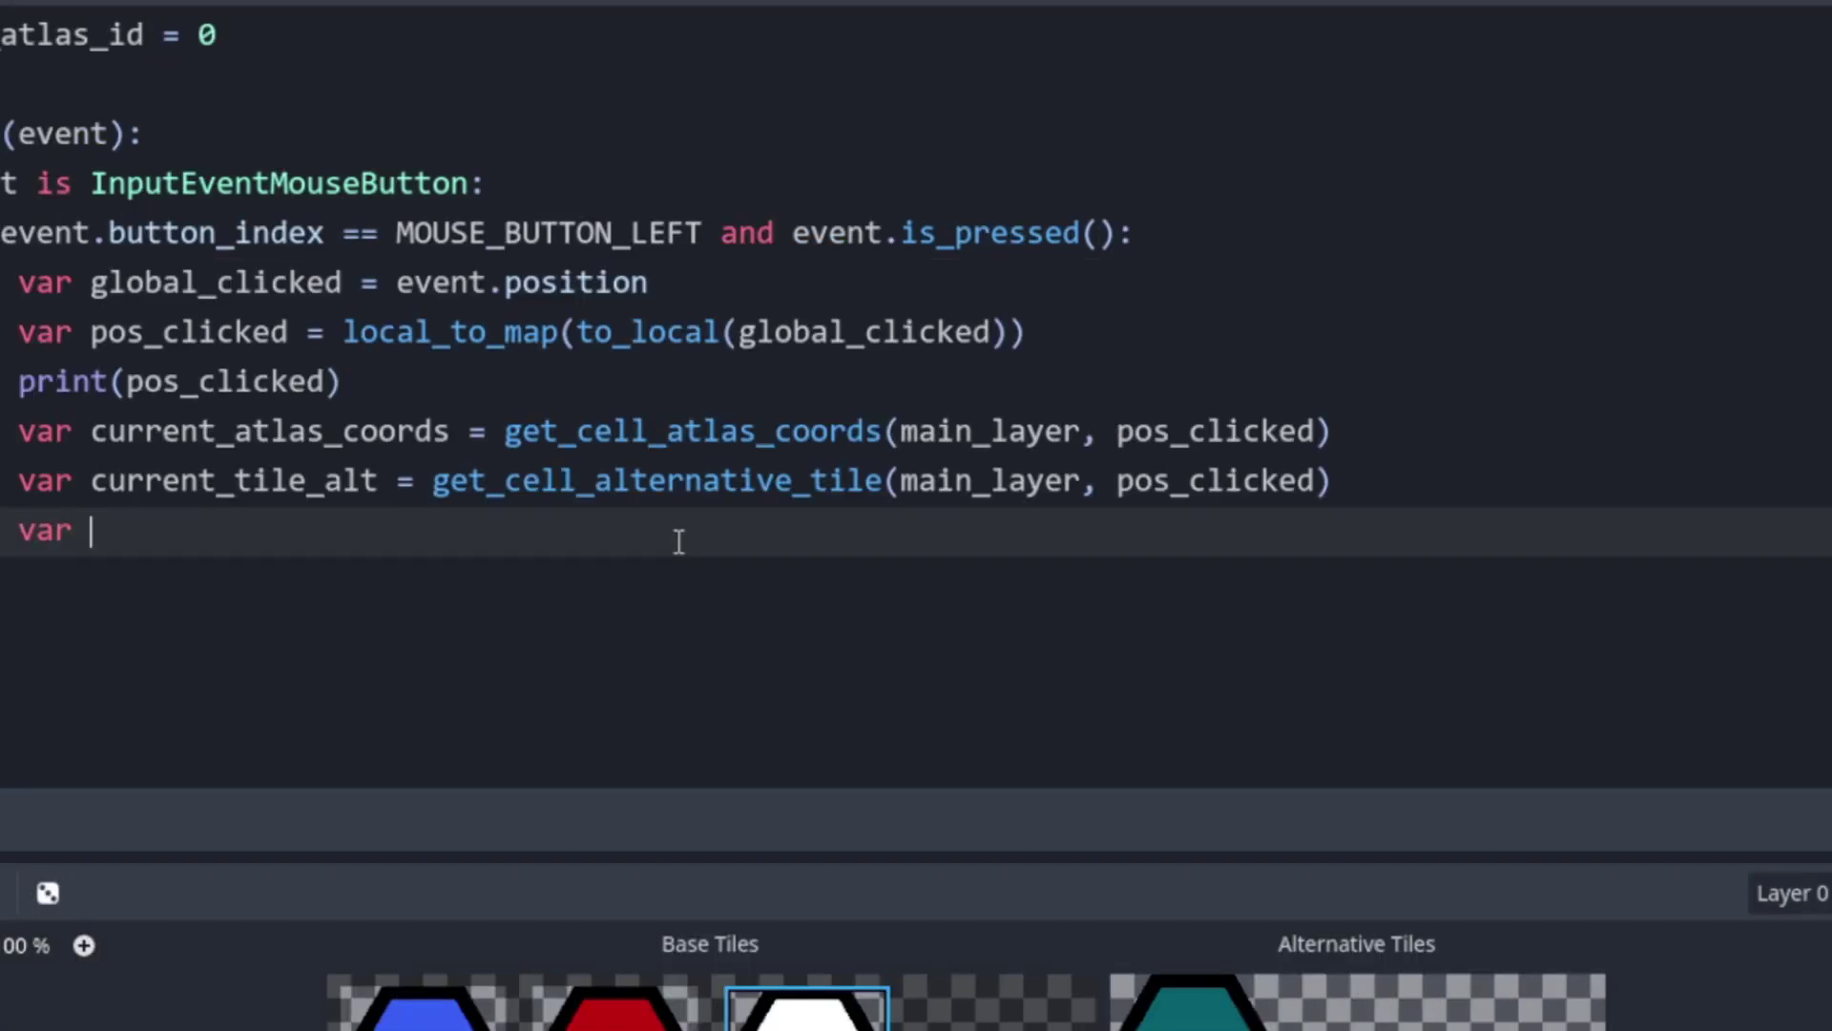
type("number_of_alts_for_clicked = tile_set")
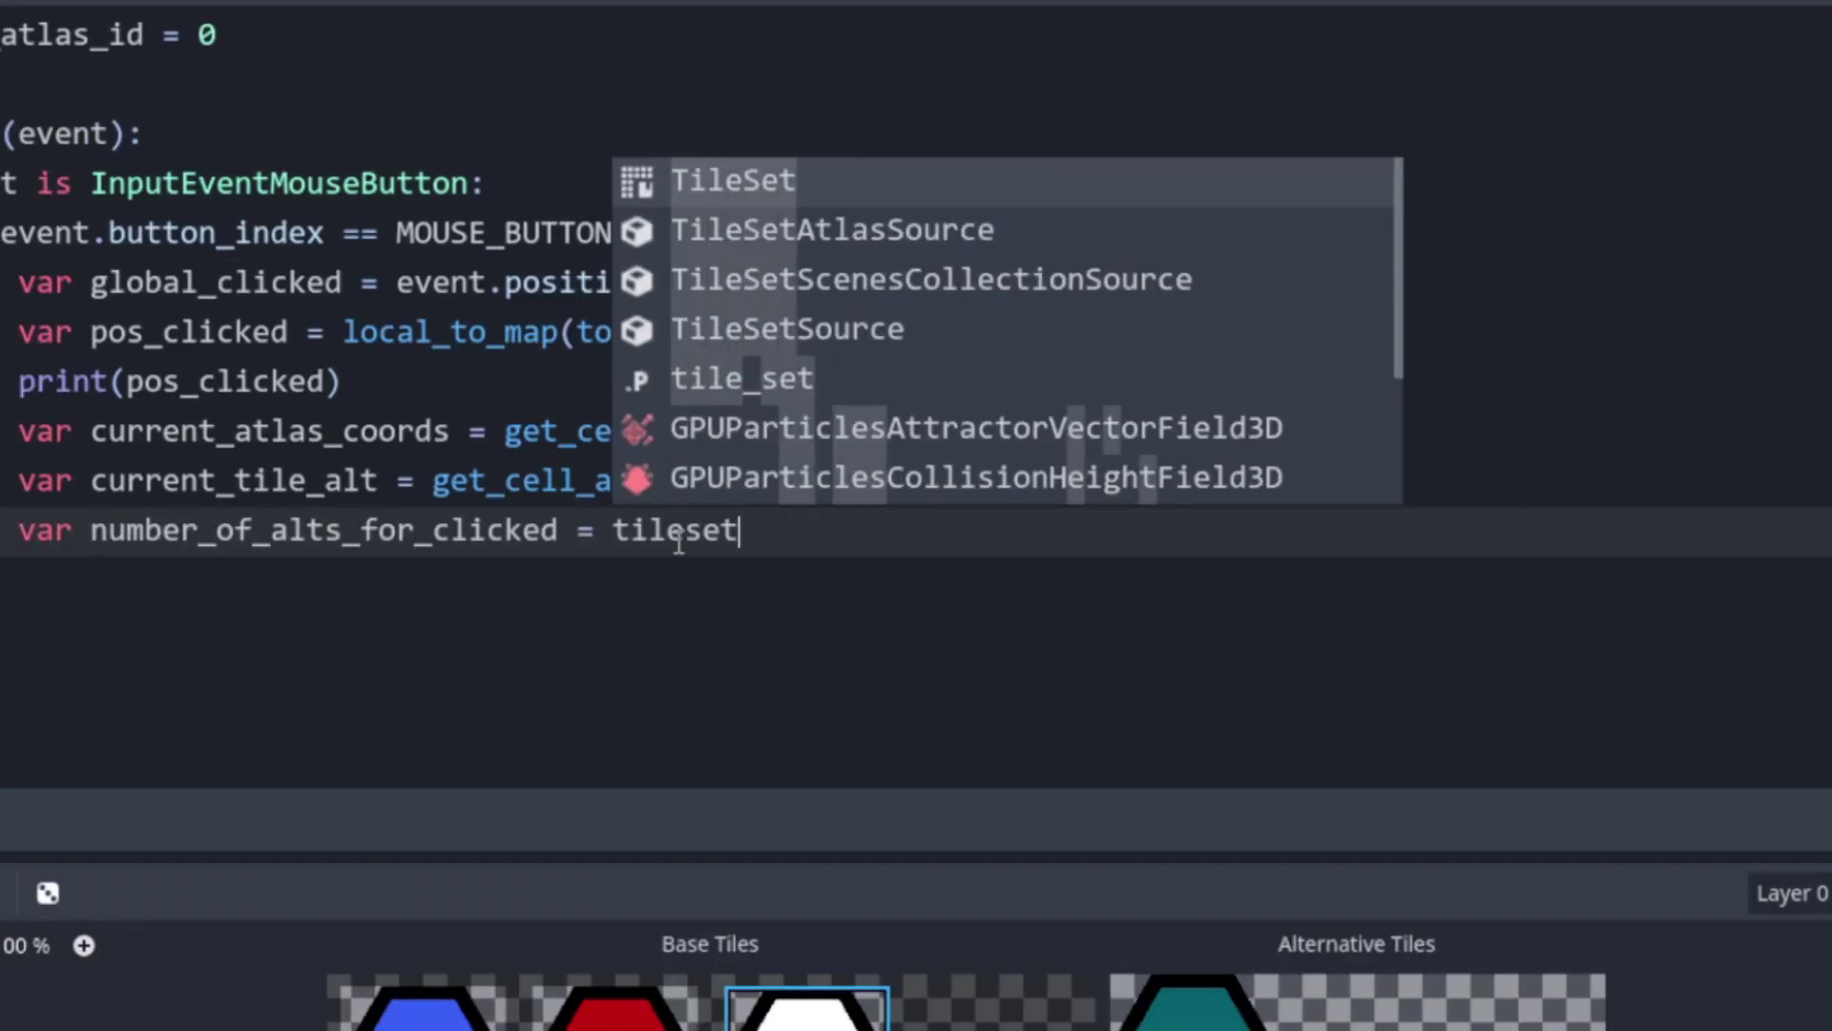
key("BackSpace")
key("BackSpace")
key("BackSpace")
type("_set.get_s")
key("Return")
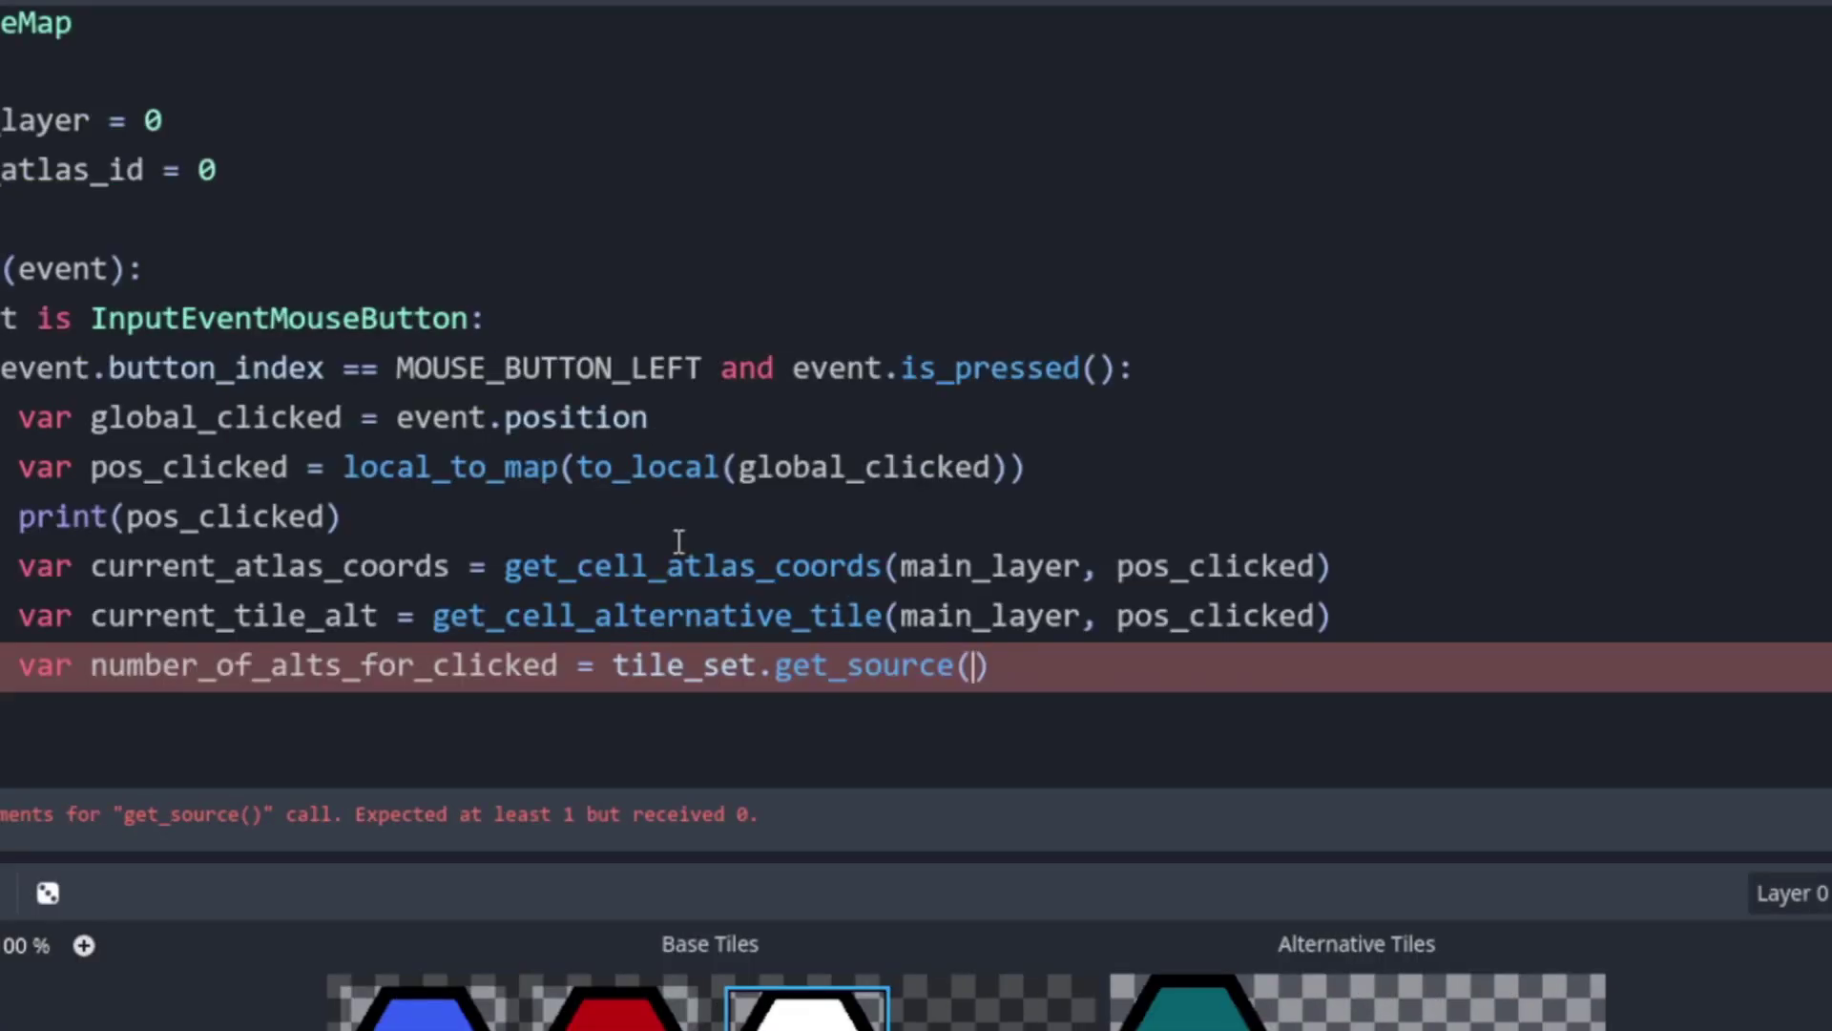
type("main")
key("Return")
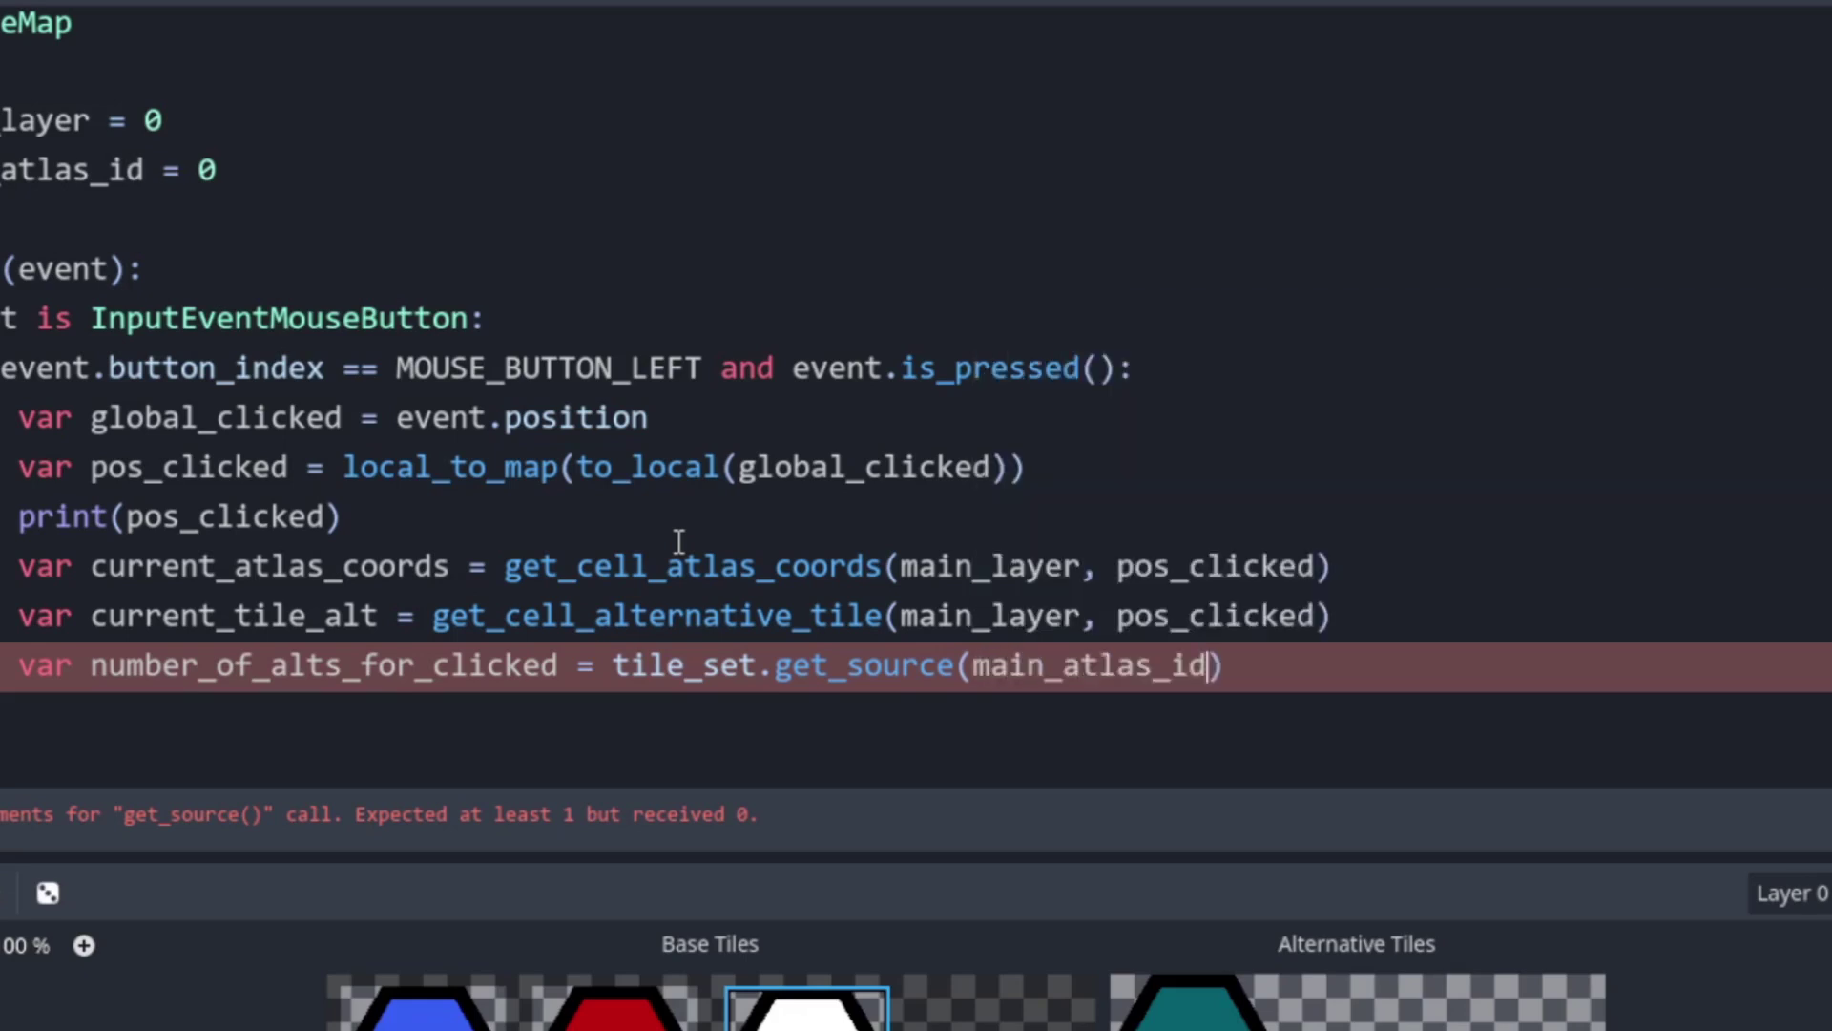
type(").")
key("Return")
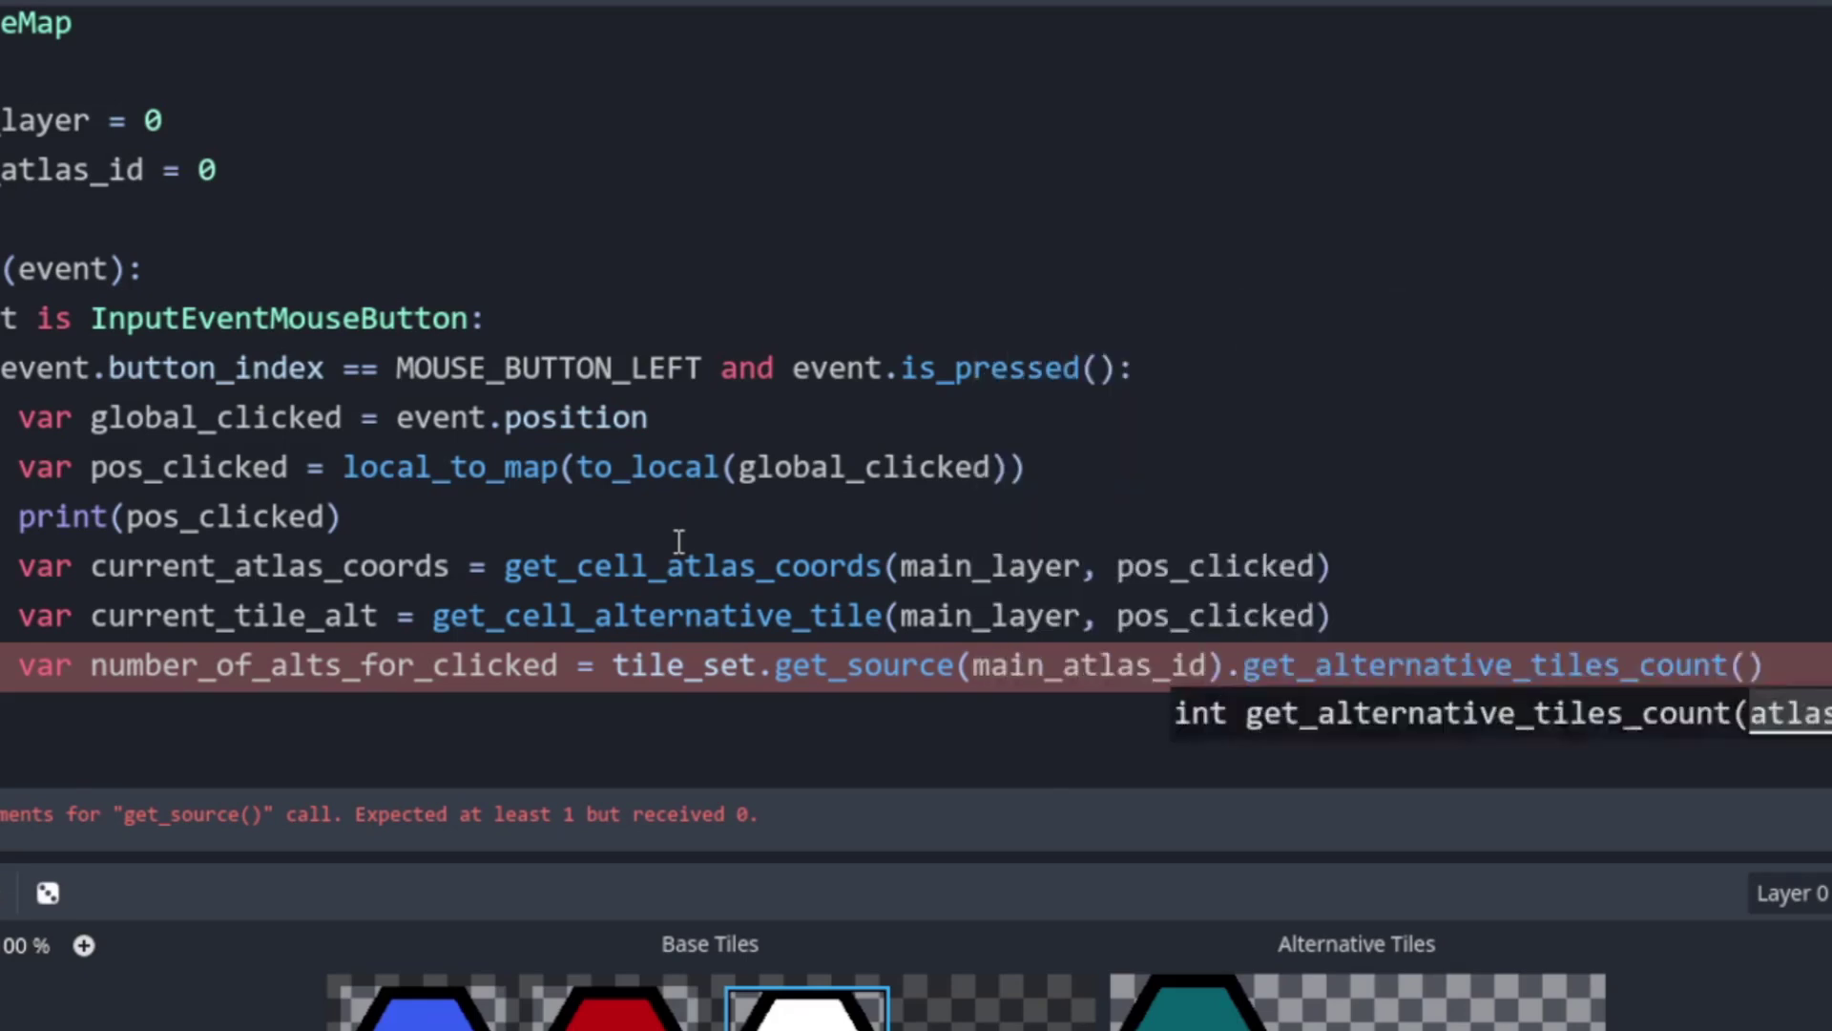
type("cur")
key("Return")
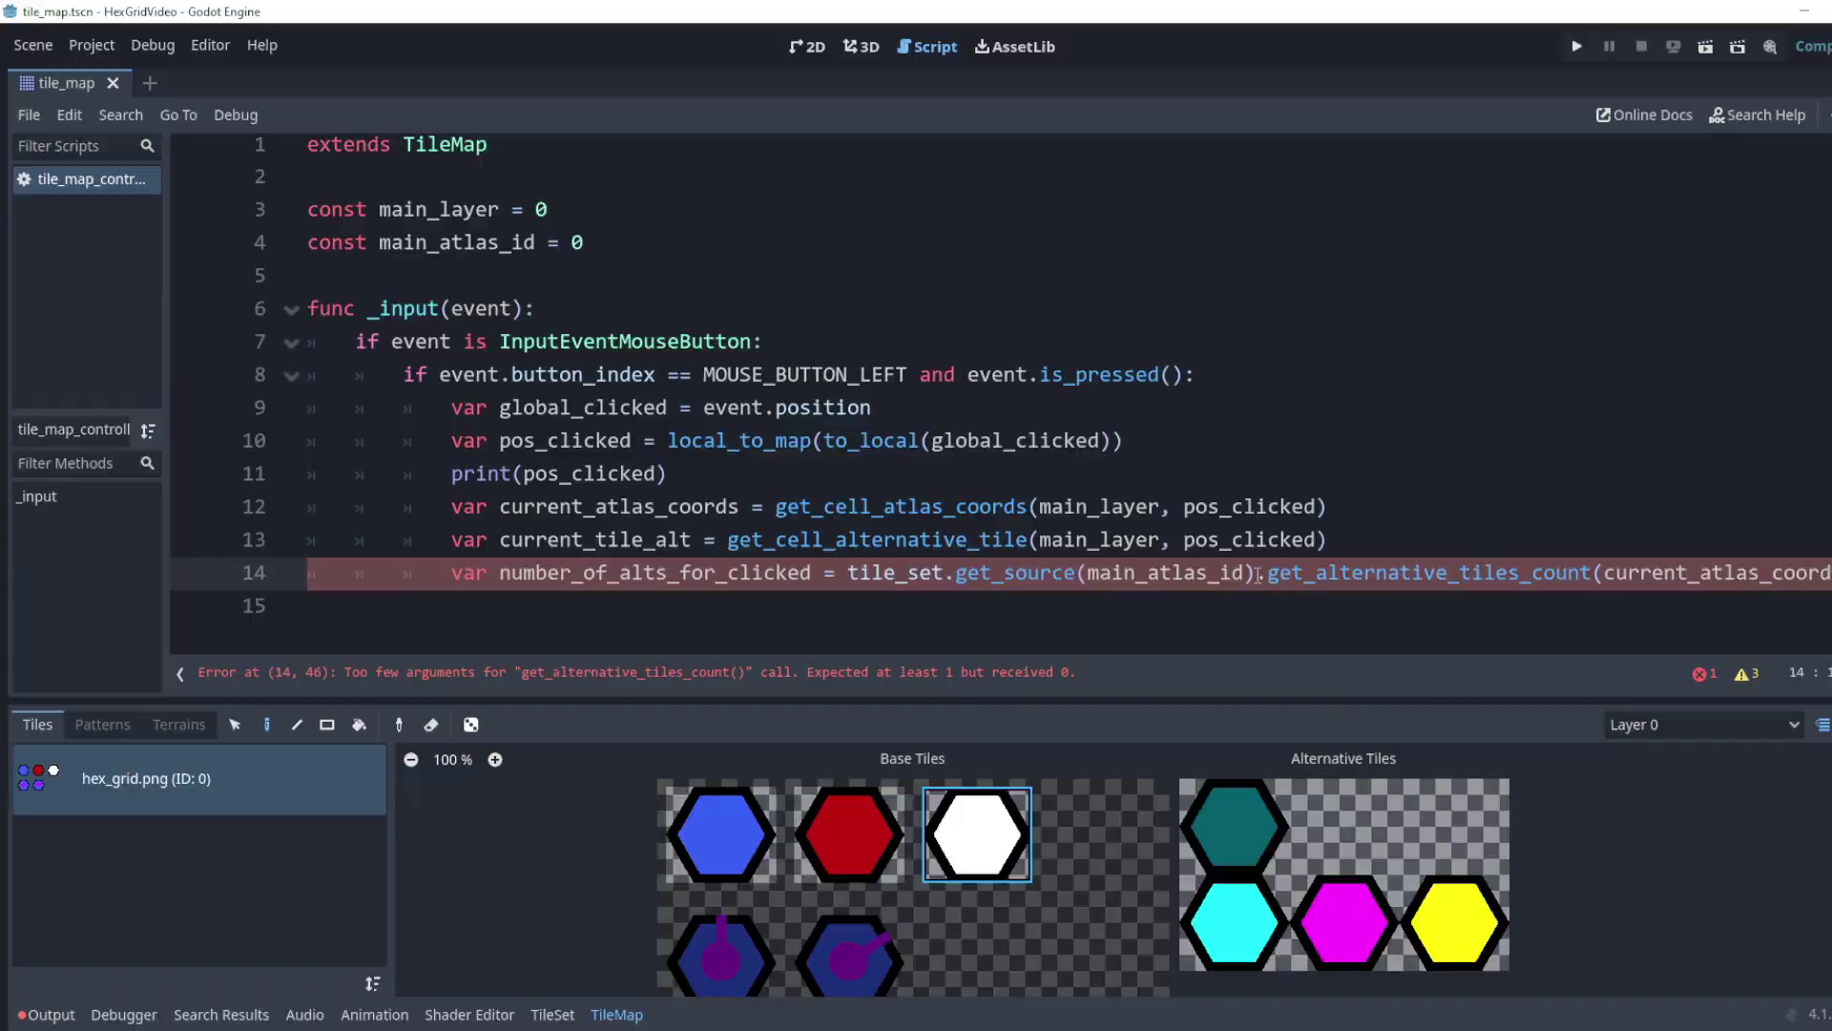
- Break that long line after get_source(main_atlas_id) with a backslash continuation
left_click(1258, 573)
type("\\")
key("Return")
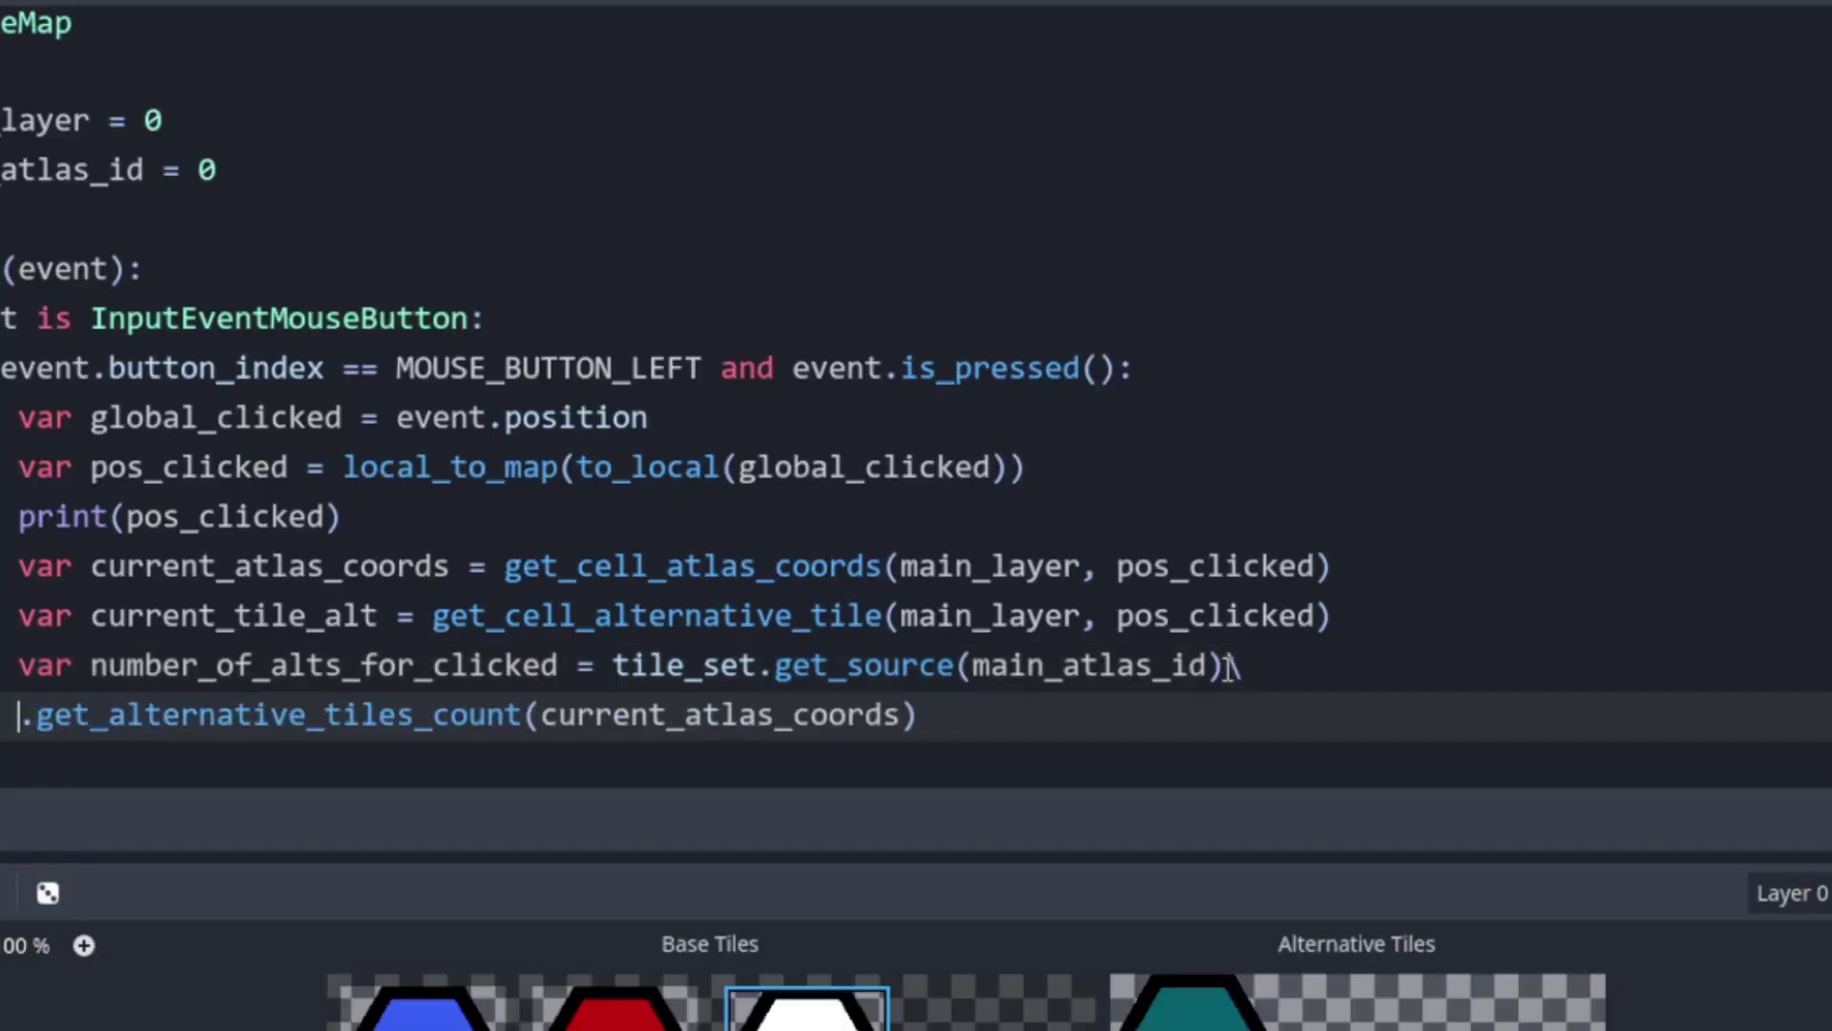
key("Tab")
key("Tab")
key("Tab")
key("Tab")
key("Tab")
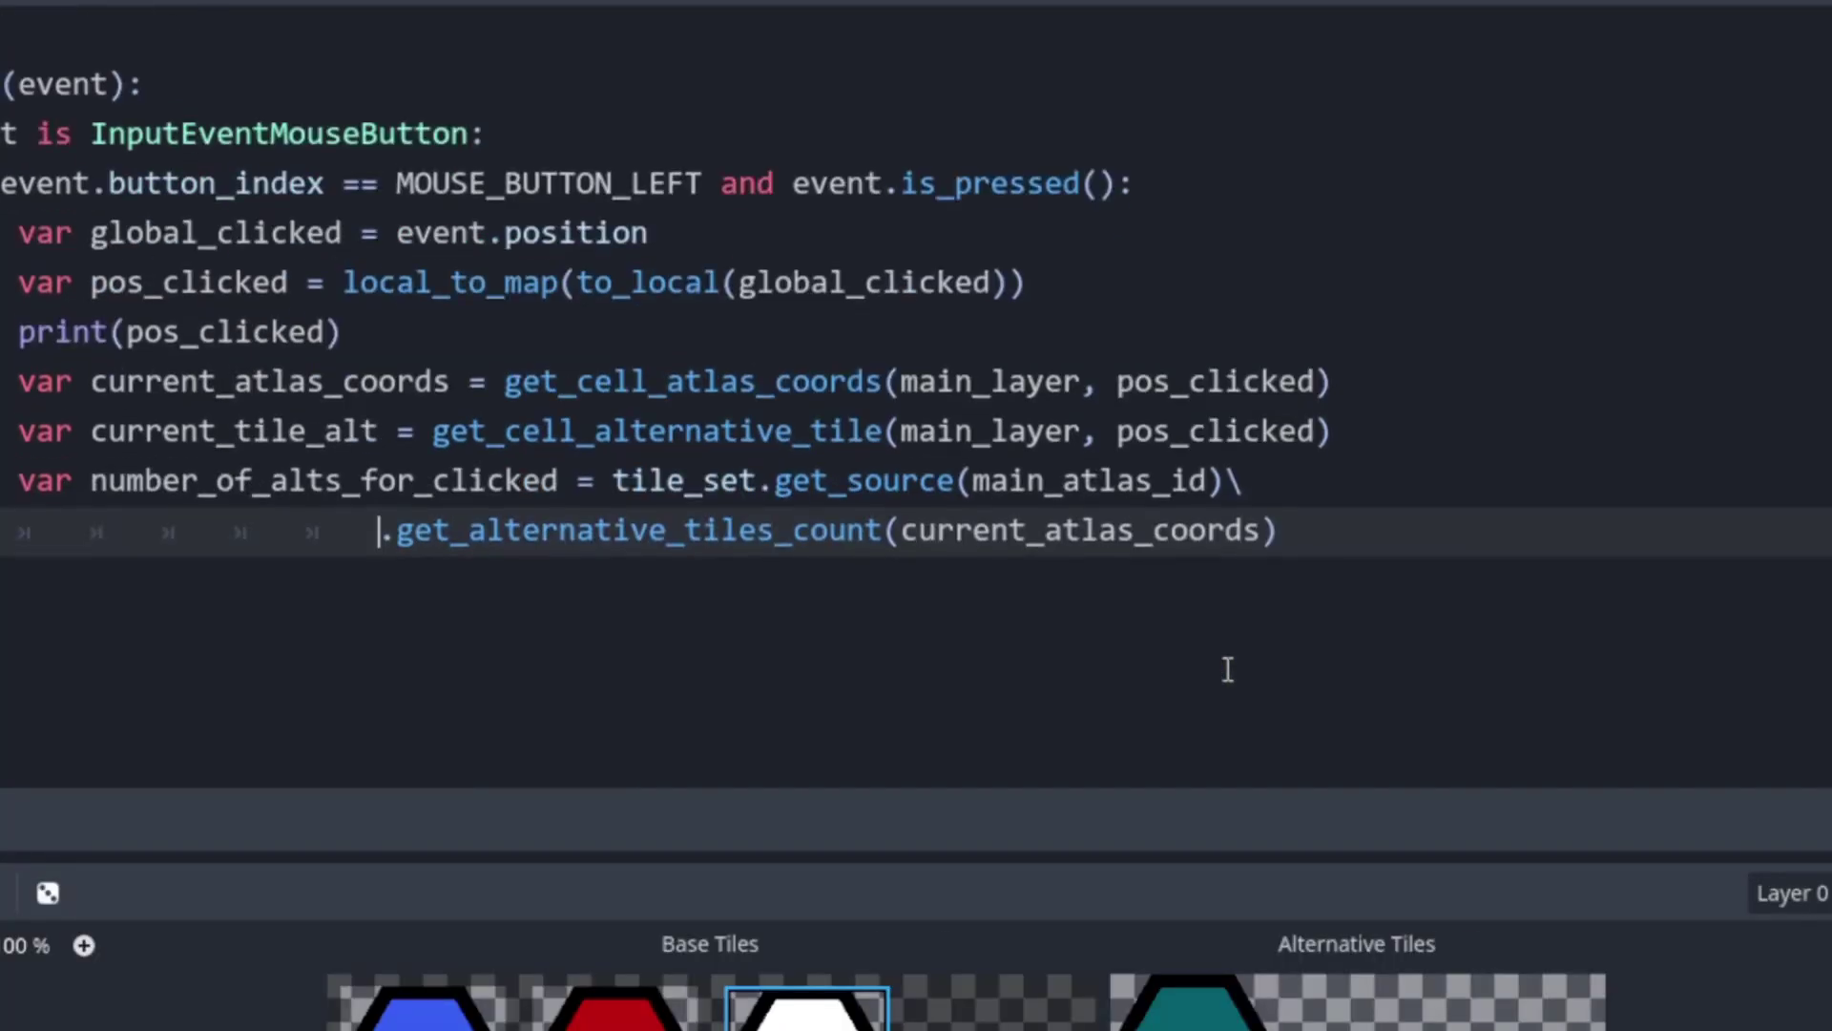
left_click(1228, 669)
key("Return")
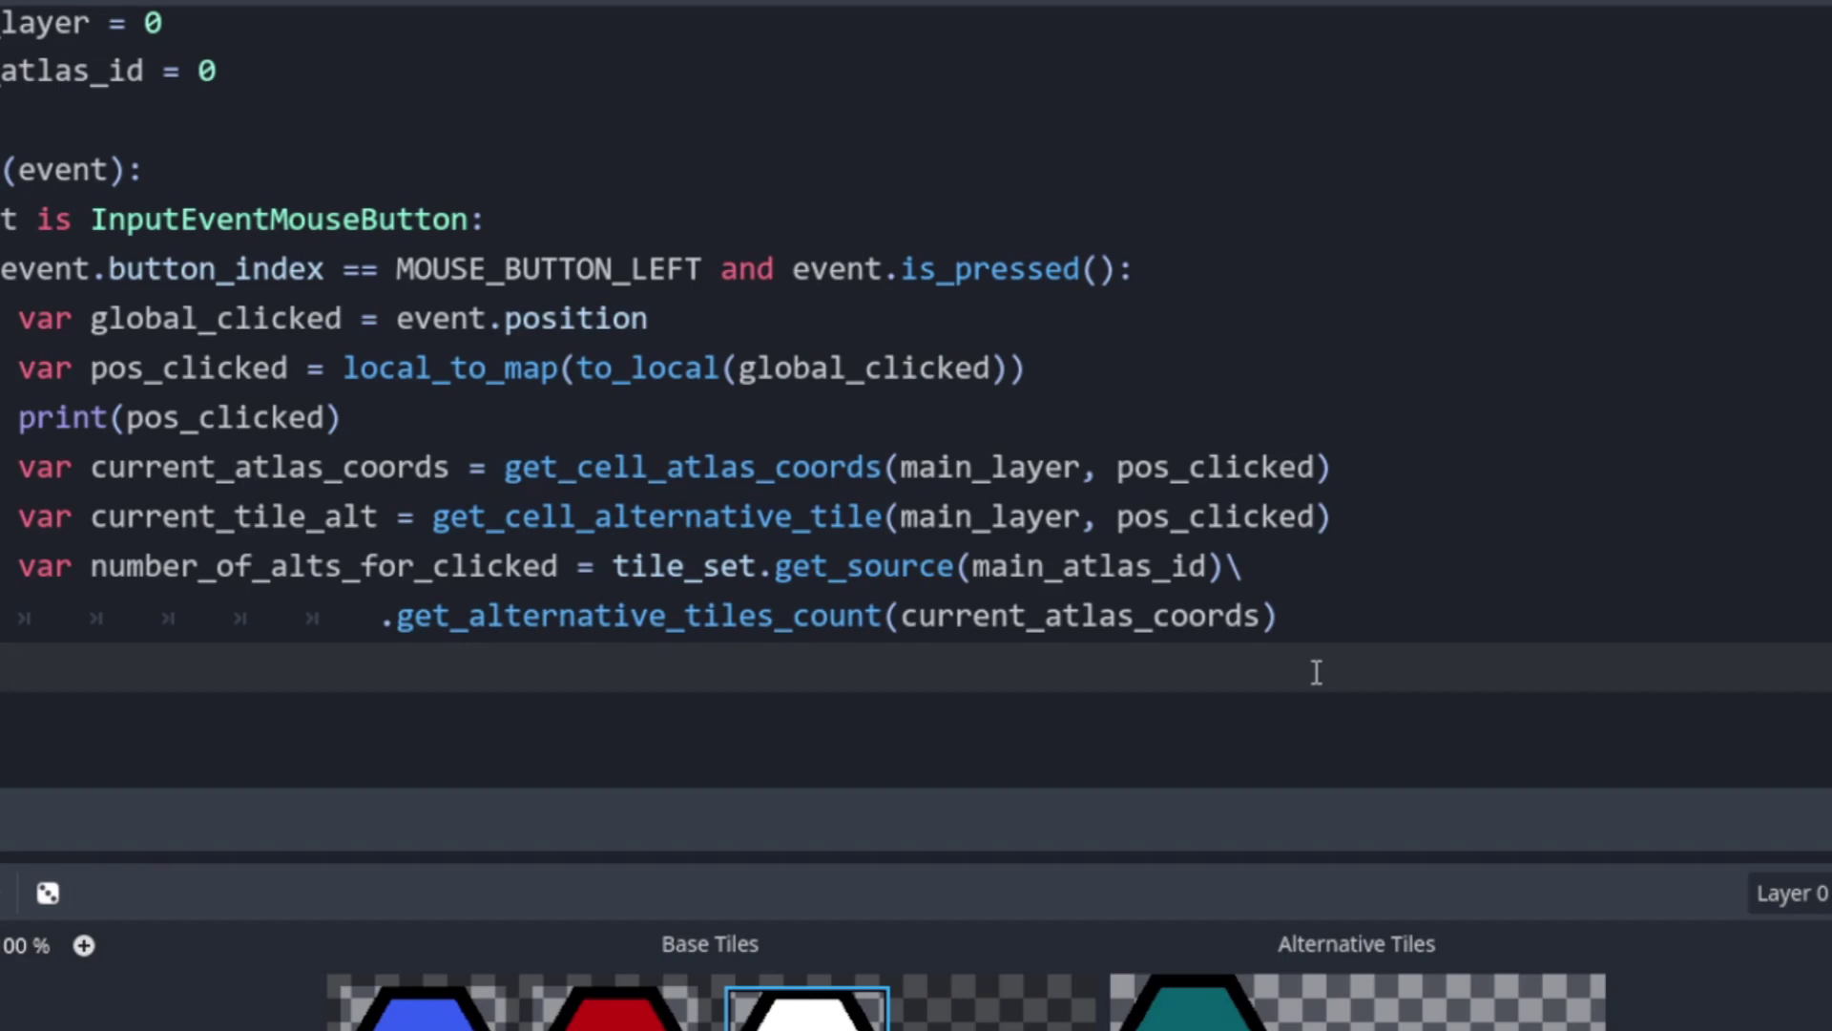
- Begin set_cell(main_layer, pos_clicked, main_atlas_id, current_atlas_coords, current_tile_alt + 1)
type("set_cell(")
type("main_layer, pos_clicked,")
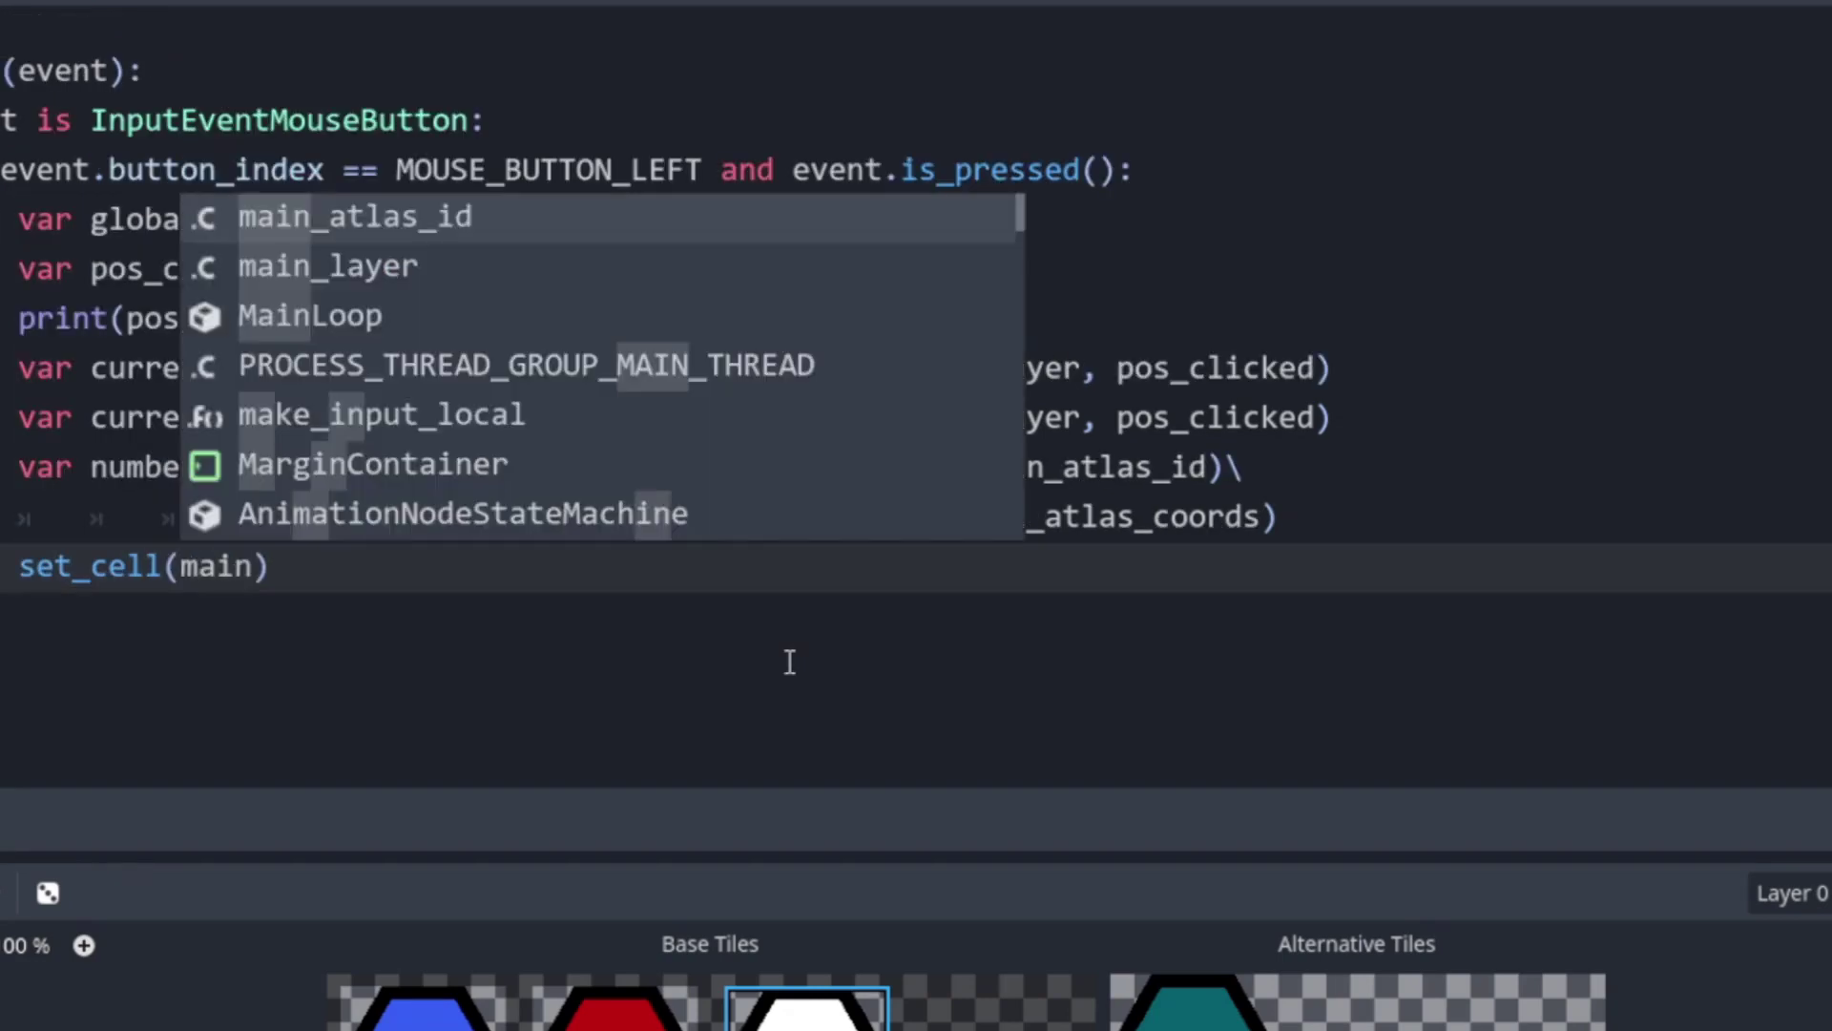
type(" main")
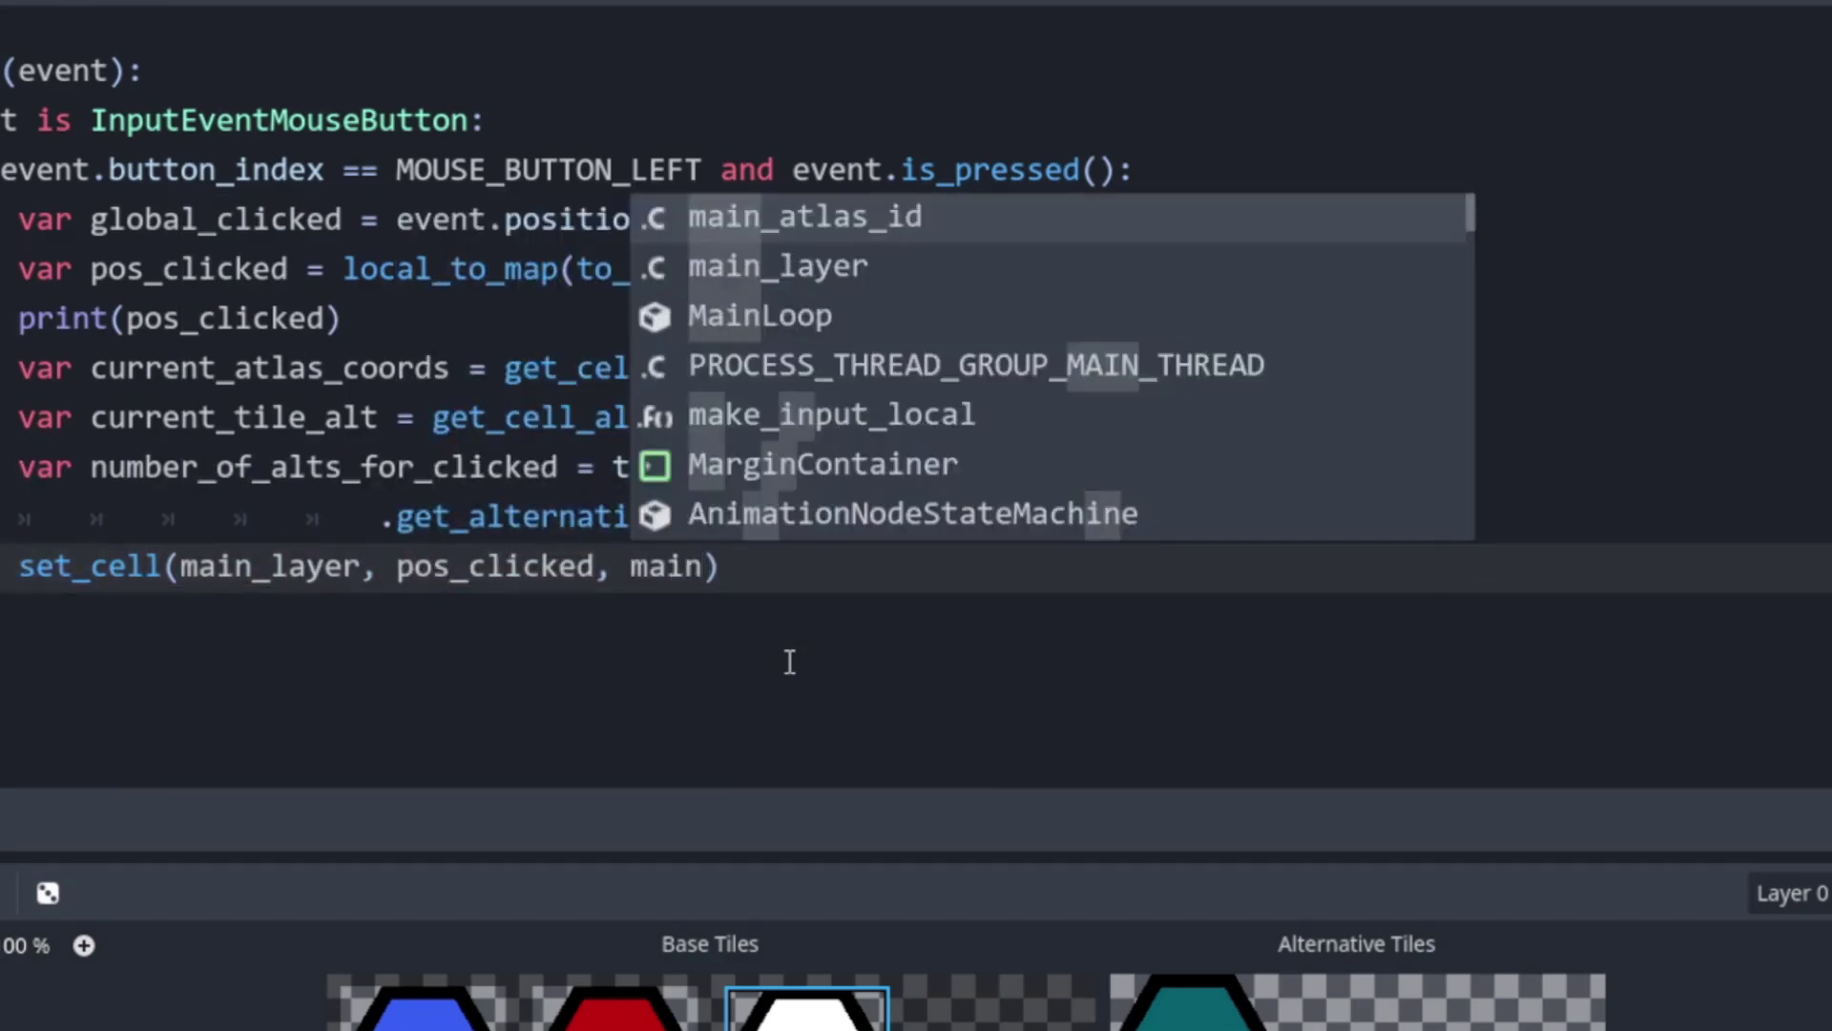
key("Return")
type(", curre")
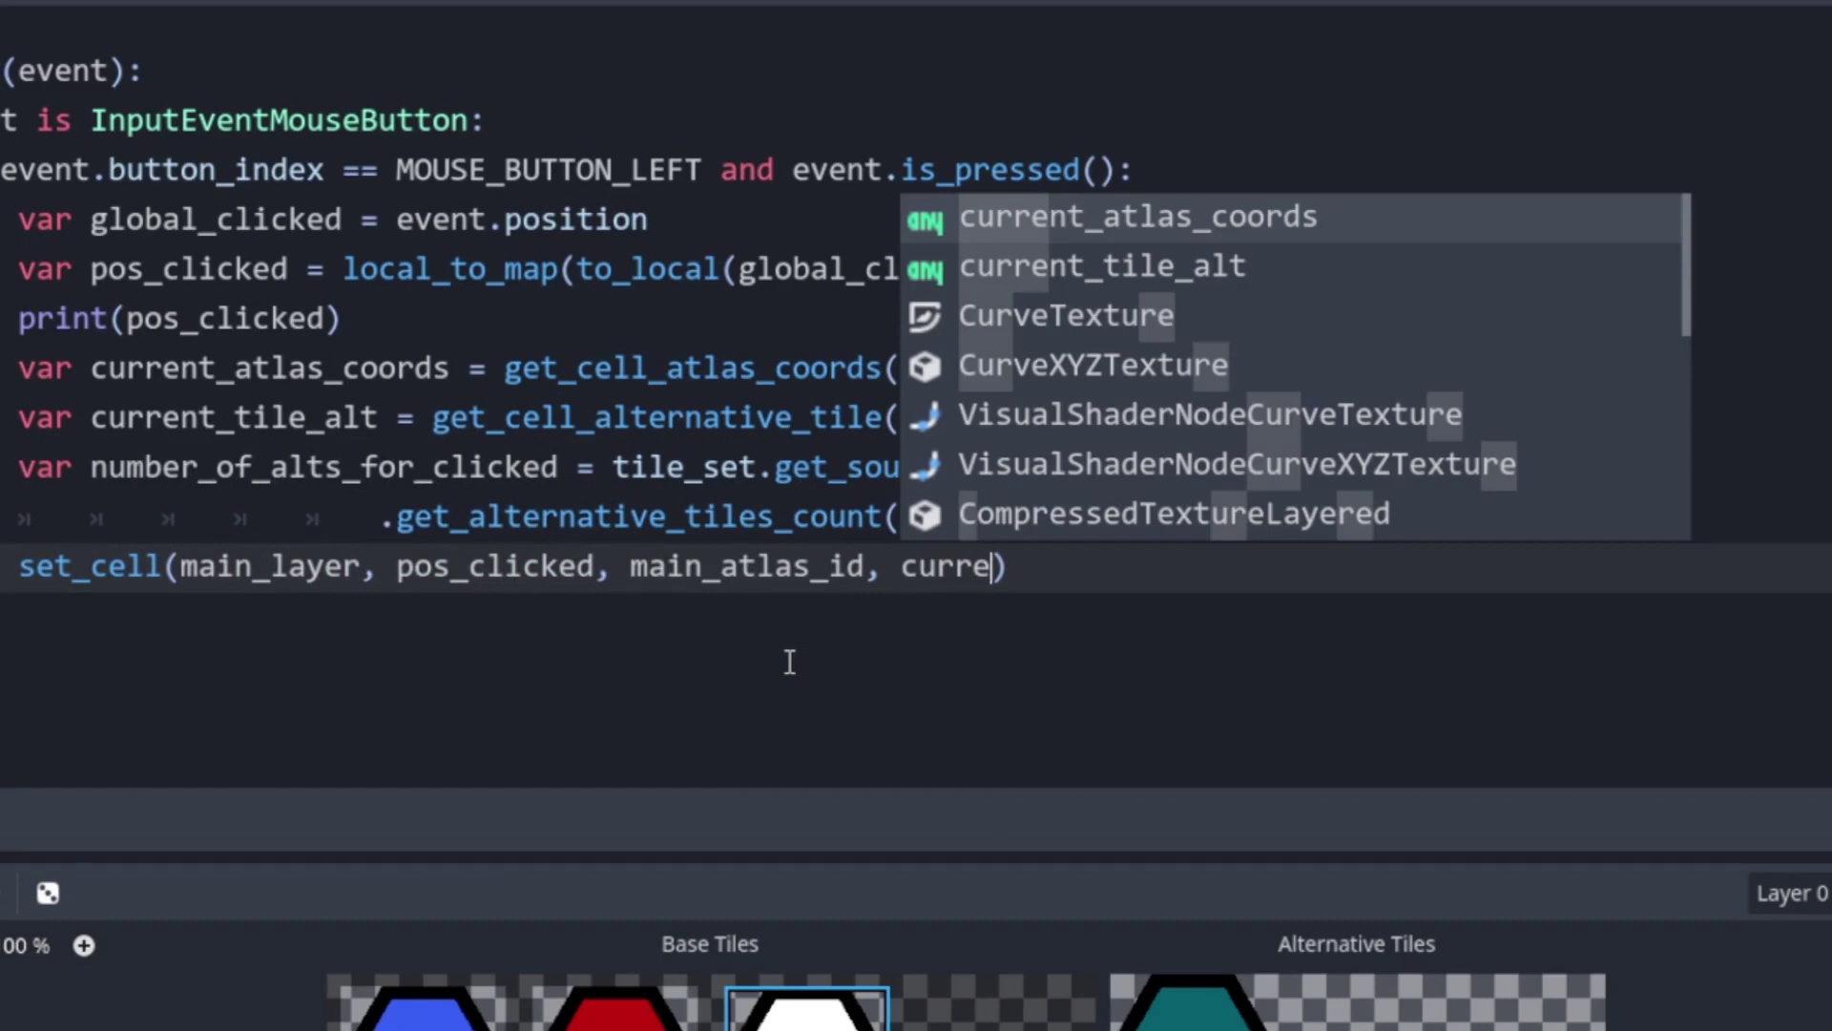
key("Return")
type(", ")
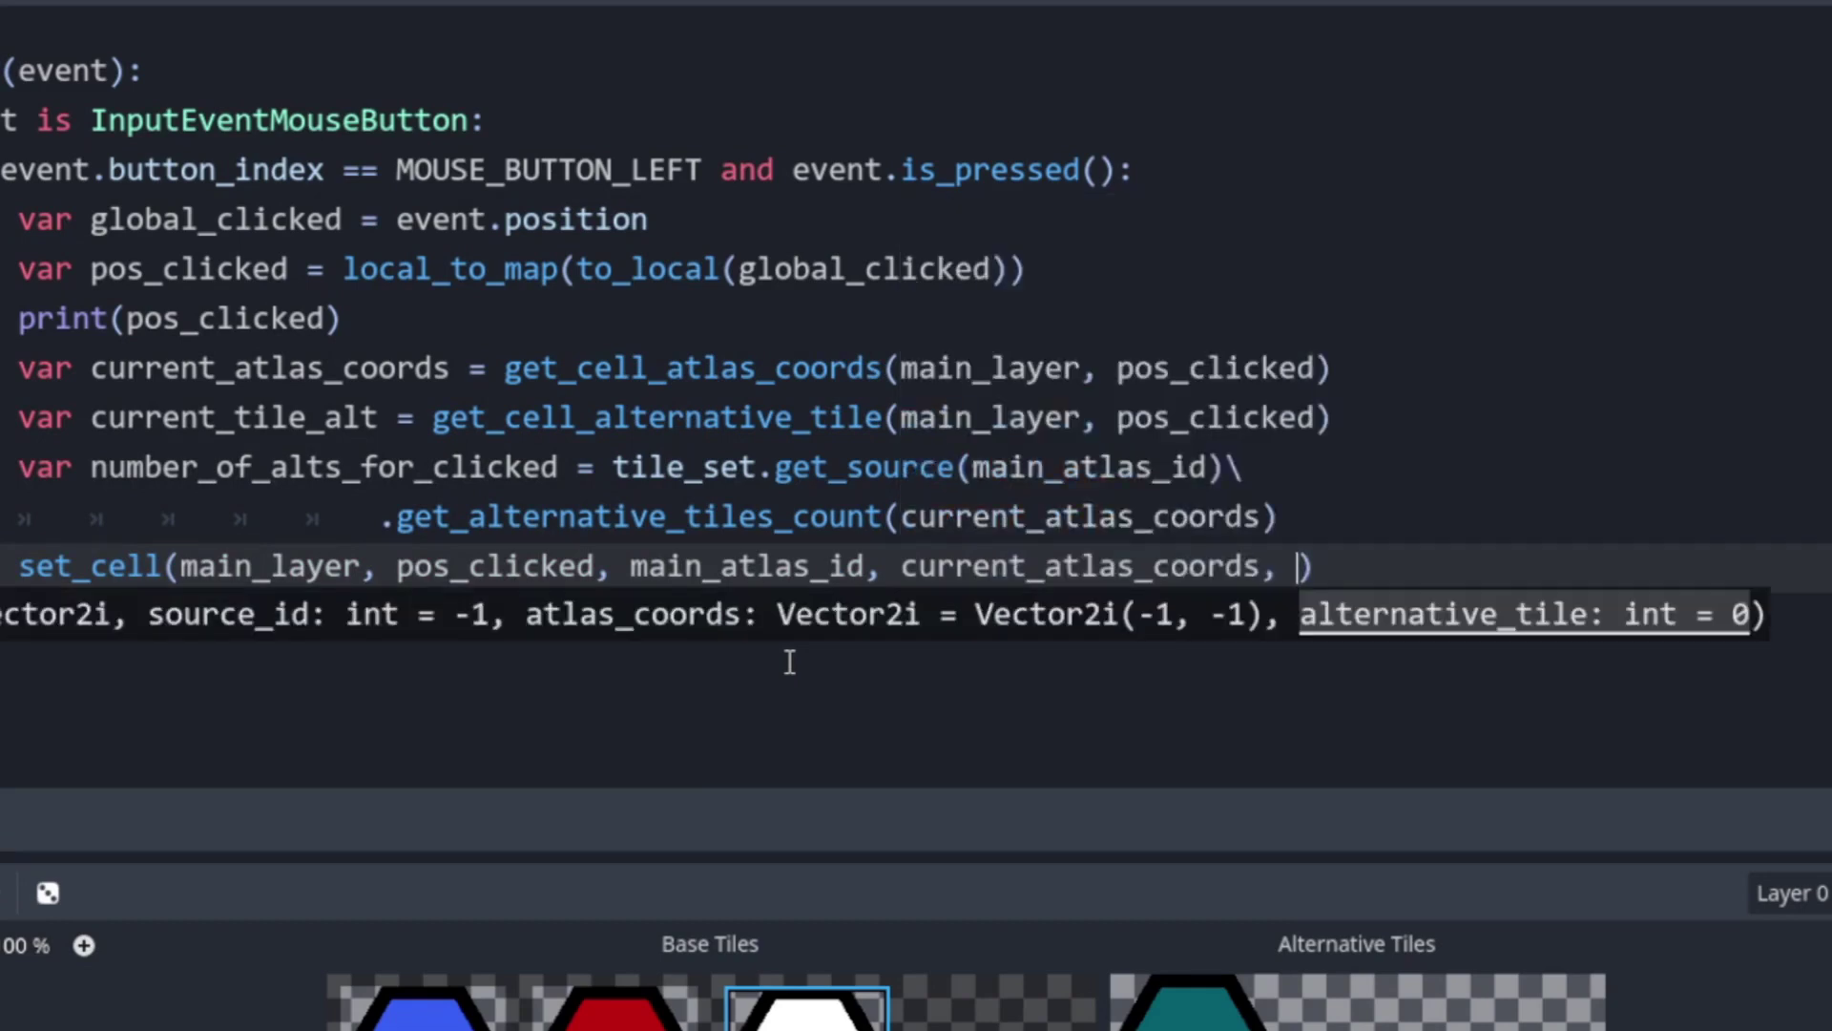
type("curre")
key("Down")
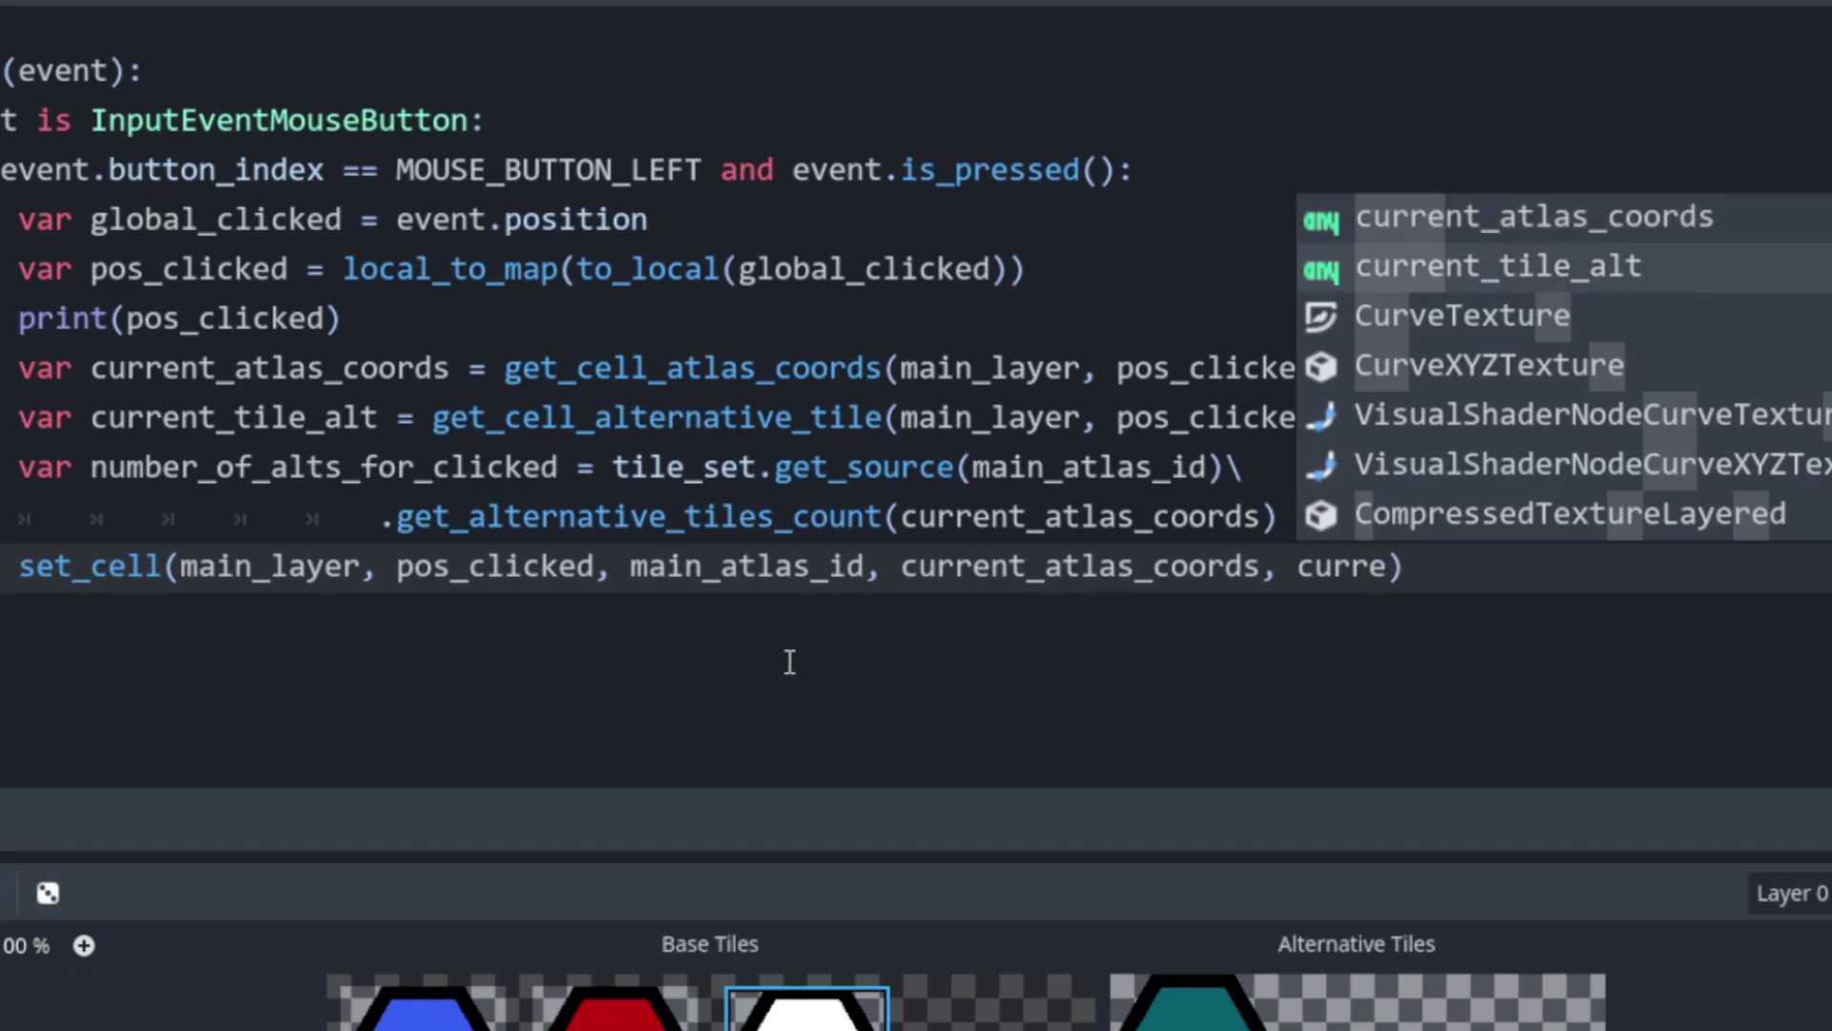
key("Return")
type("+ 1")
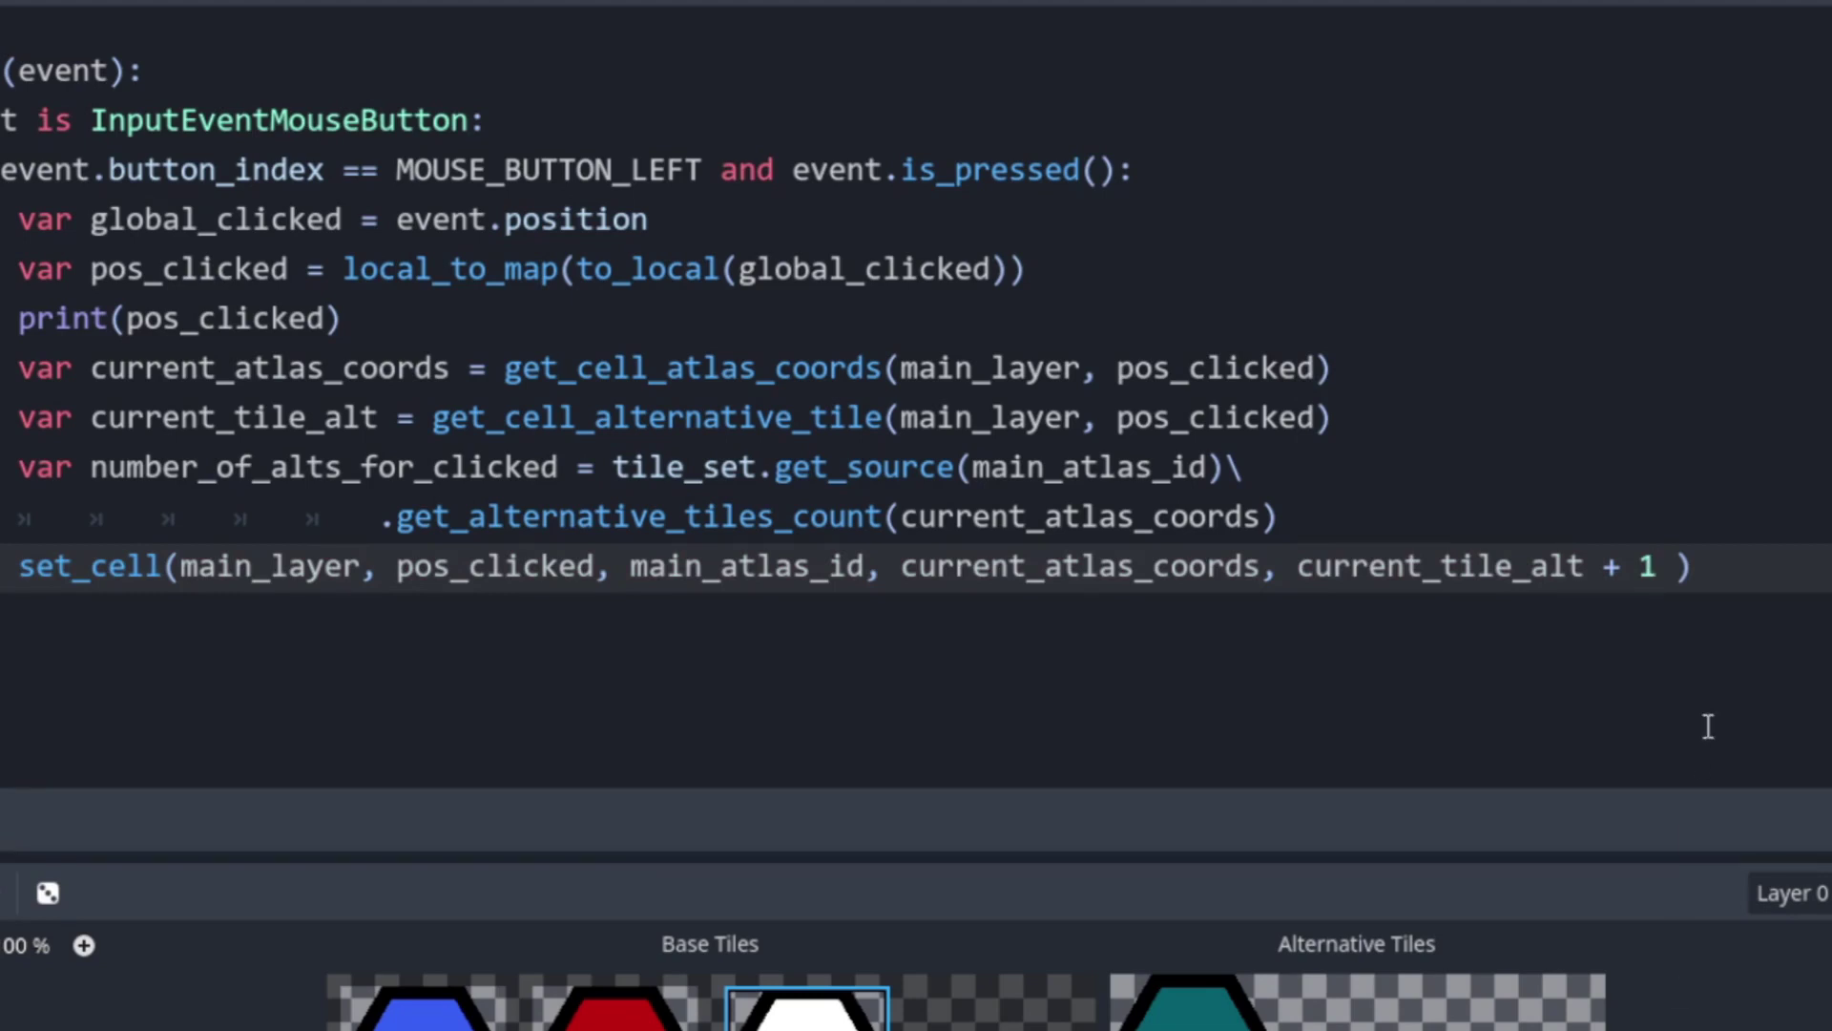
- Wrap the alternative as (current_tile_alt + 1) % number_of_alts_for_clicked, split the line, and run
key("ctrl+shift+Left")
key("ctrl+shift+Left")
key("ctrl+shift+Left")
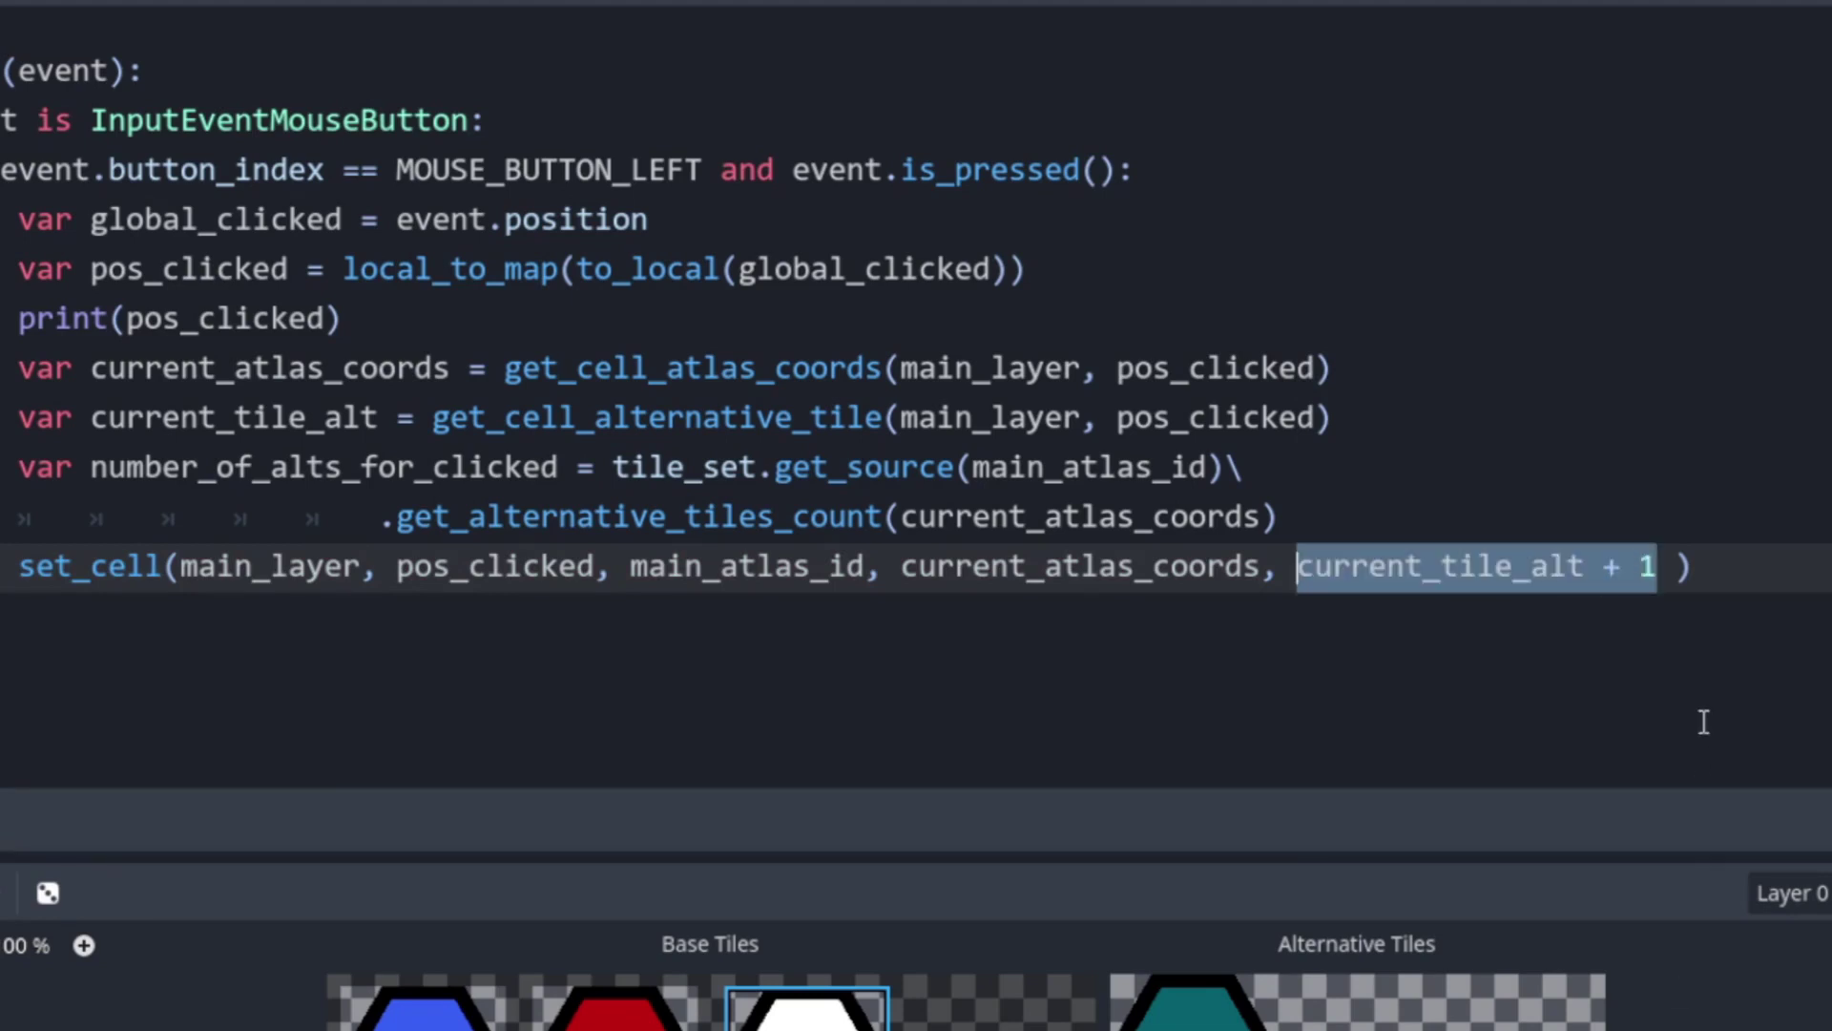
type("(")
key("Right")
type("%")
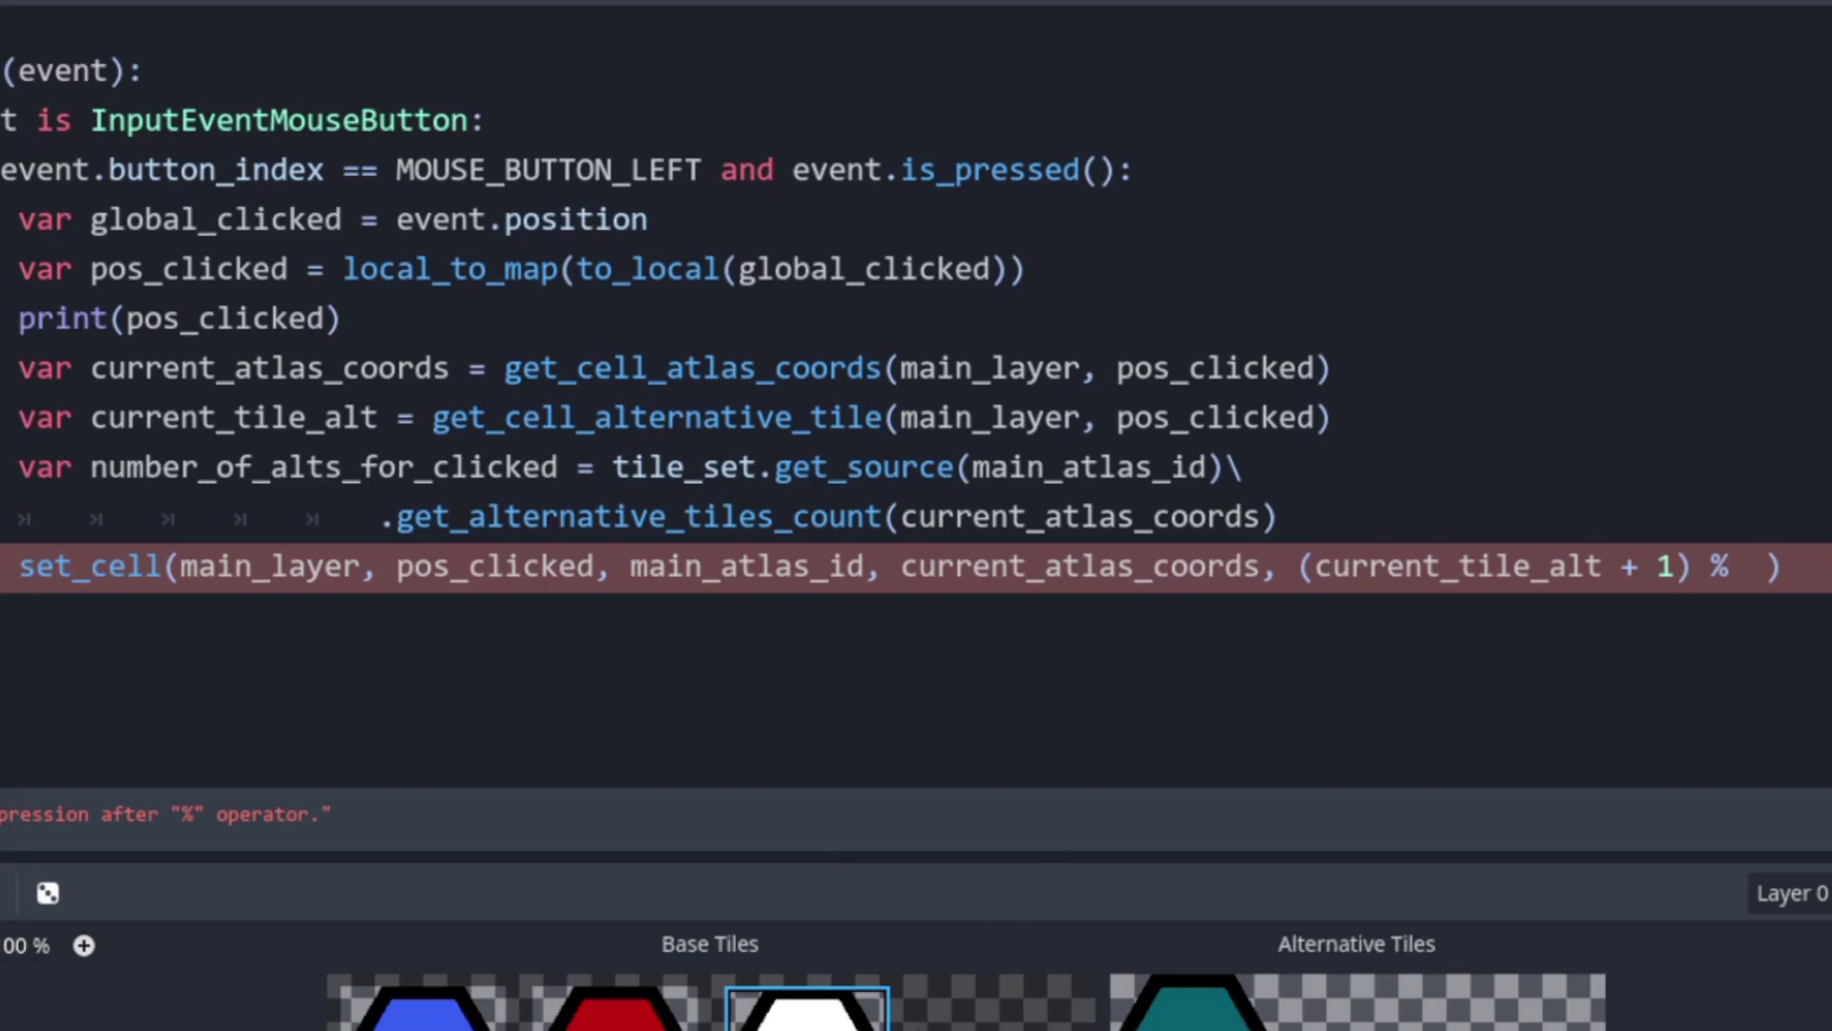
double_click(394, 473)
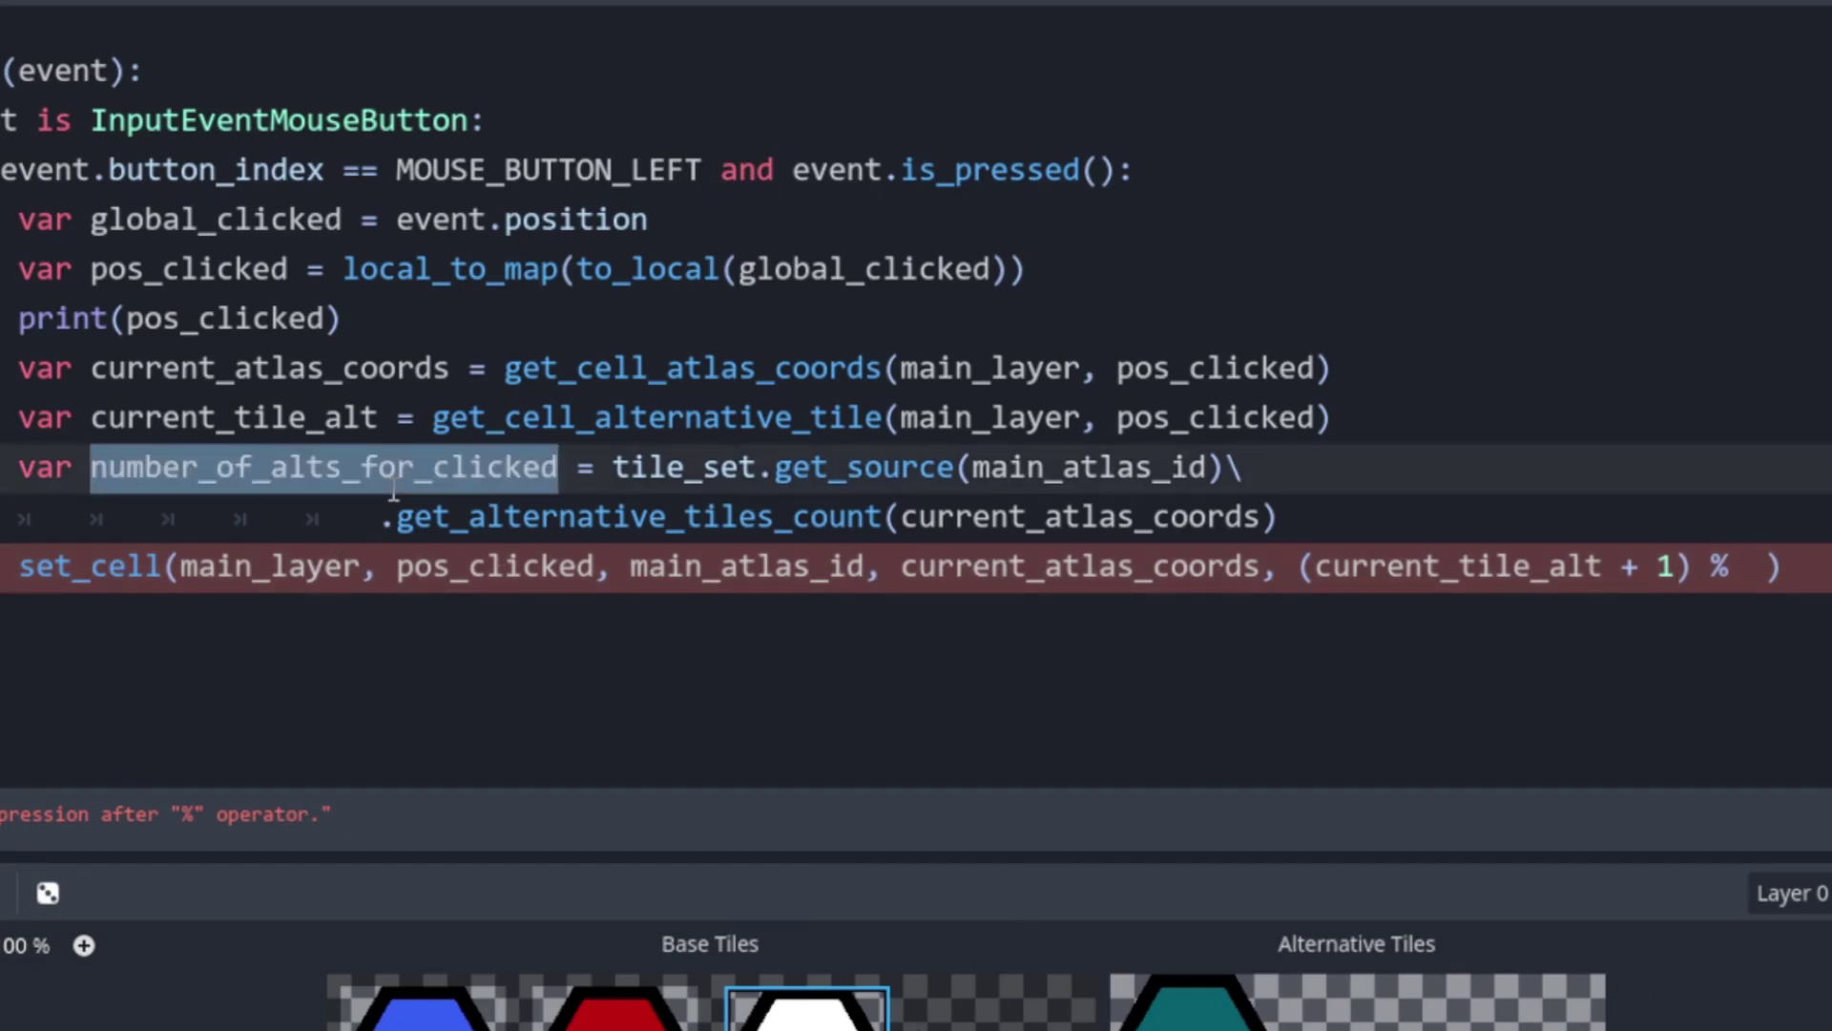
key("ctrl+c")
left_click(1767, 570)
key("ctrl+v")
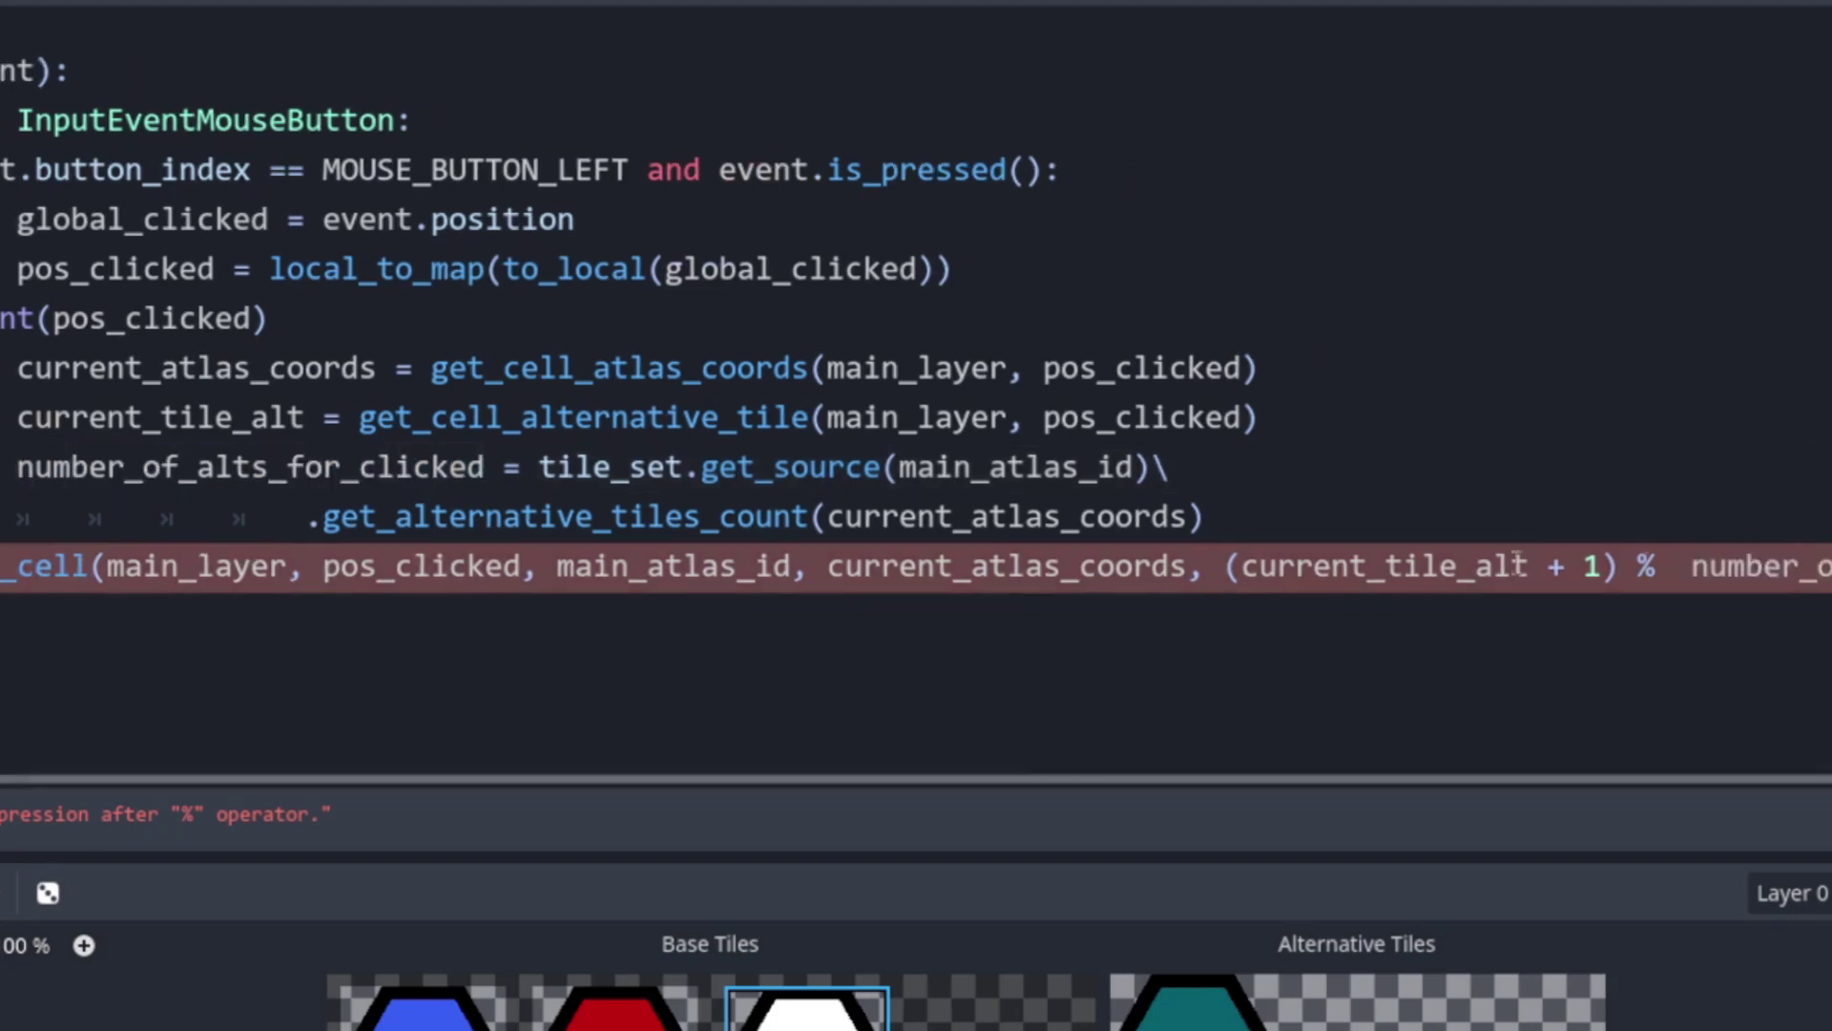
key("ctrl+Left")
key("ctrl+Left")
key("ctrl+Left")
key("ctrl+Left")
key("ctrl+Left")
key("ctrl+Left")
key("Return")
key("Tab")
key("Tab")
key("Tab")
key("Tab")
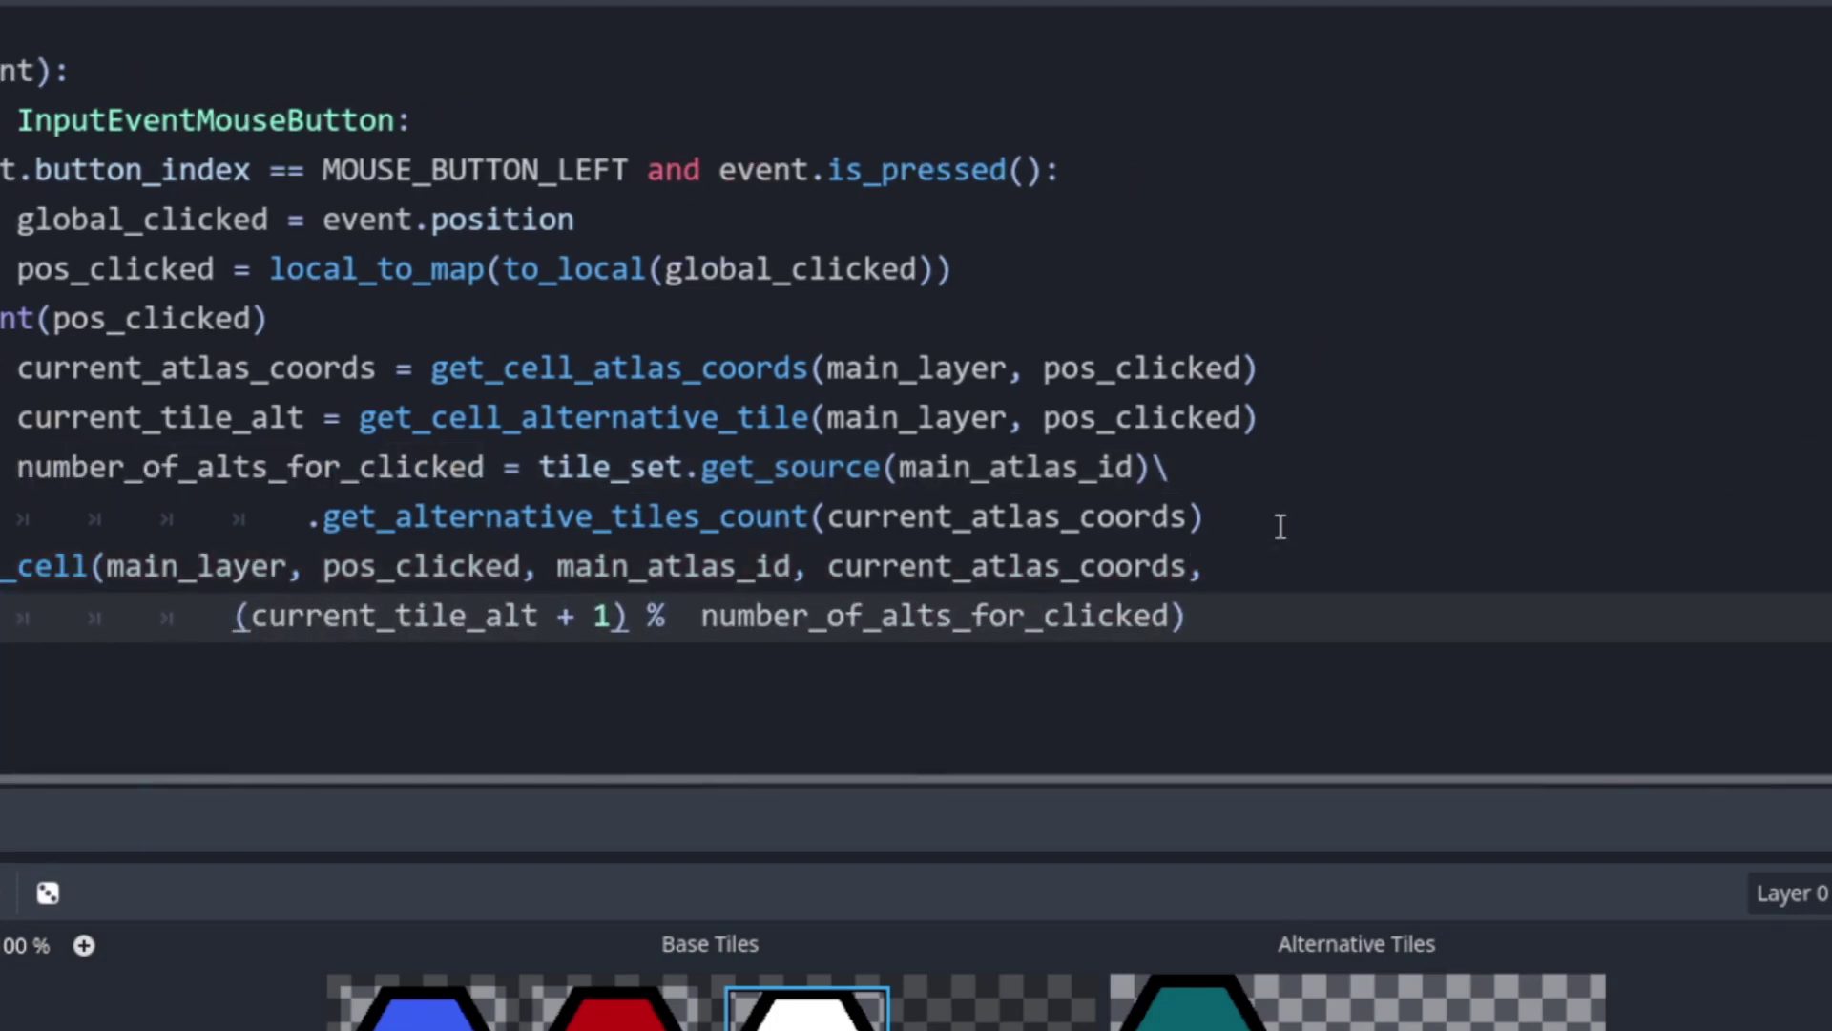
key("F5")
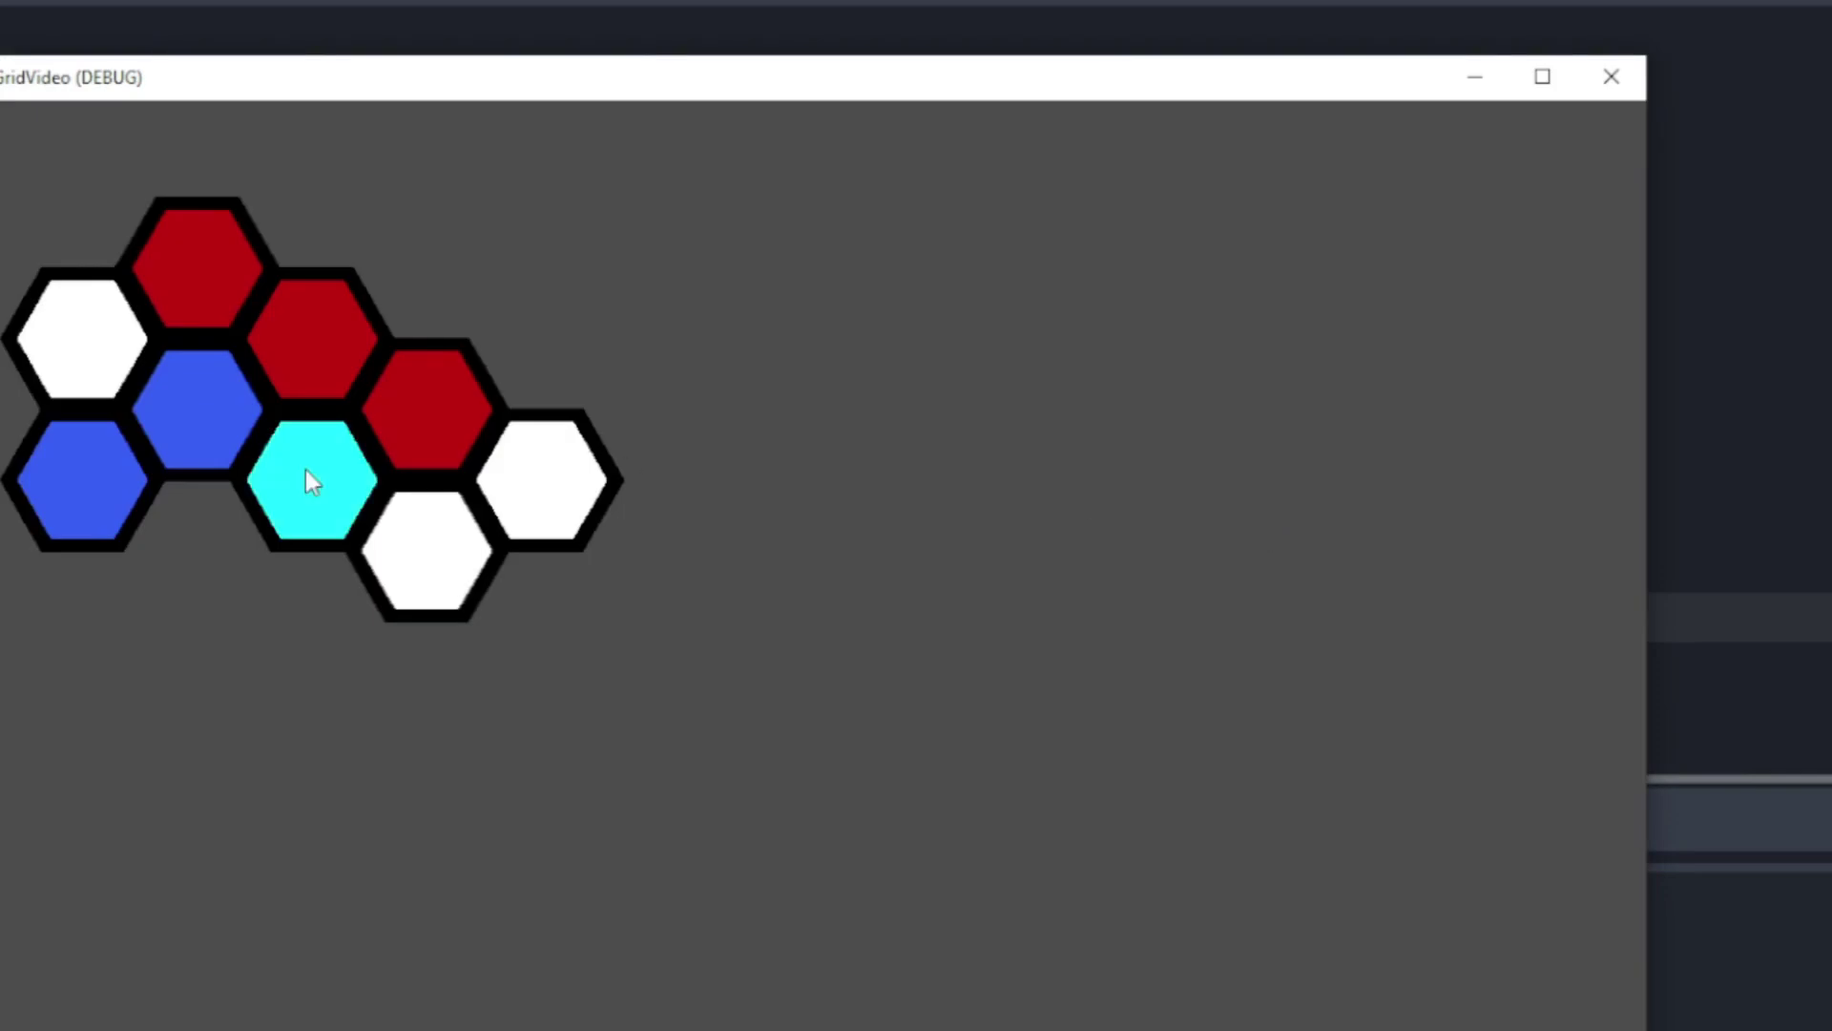
- Click the white hex three times and the blue hex four times to cycle colours, then close the game
left_click(306, 470)
left_click(306, 470)
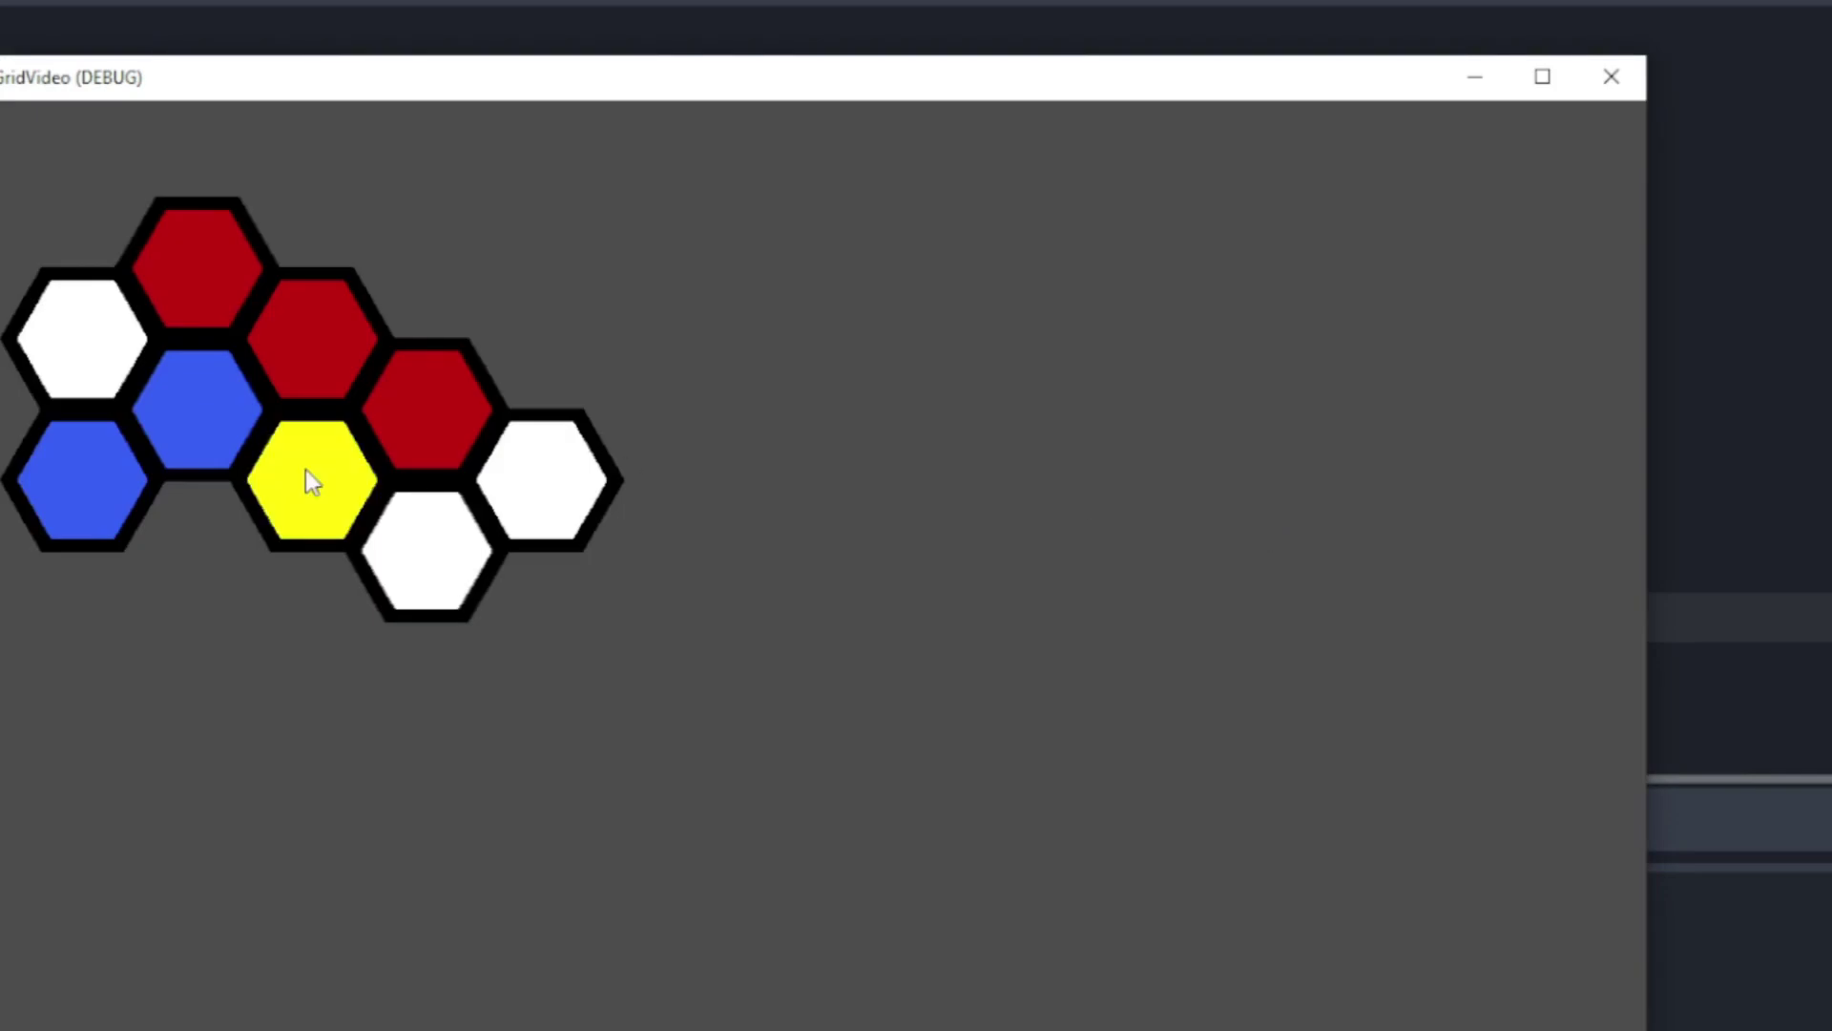
left_click(305, 469)
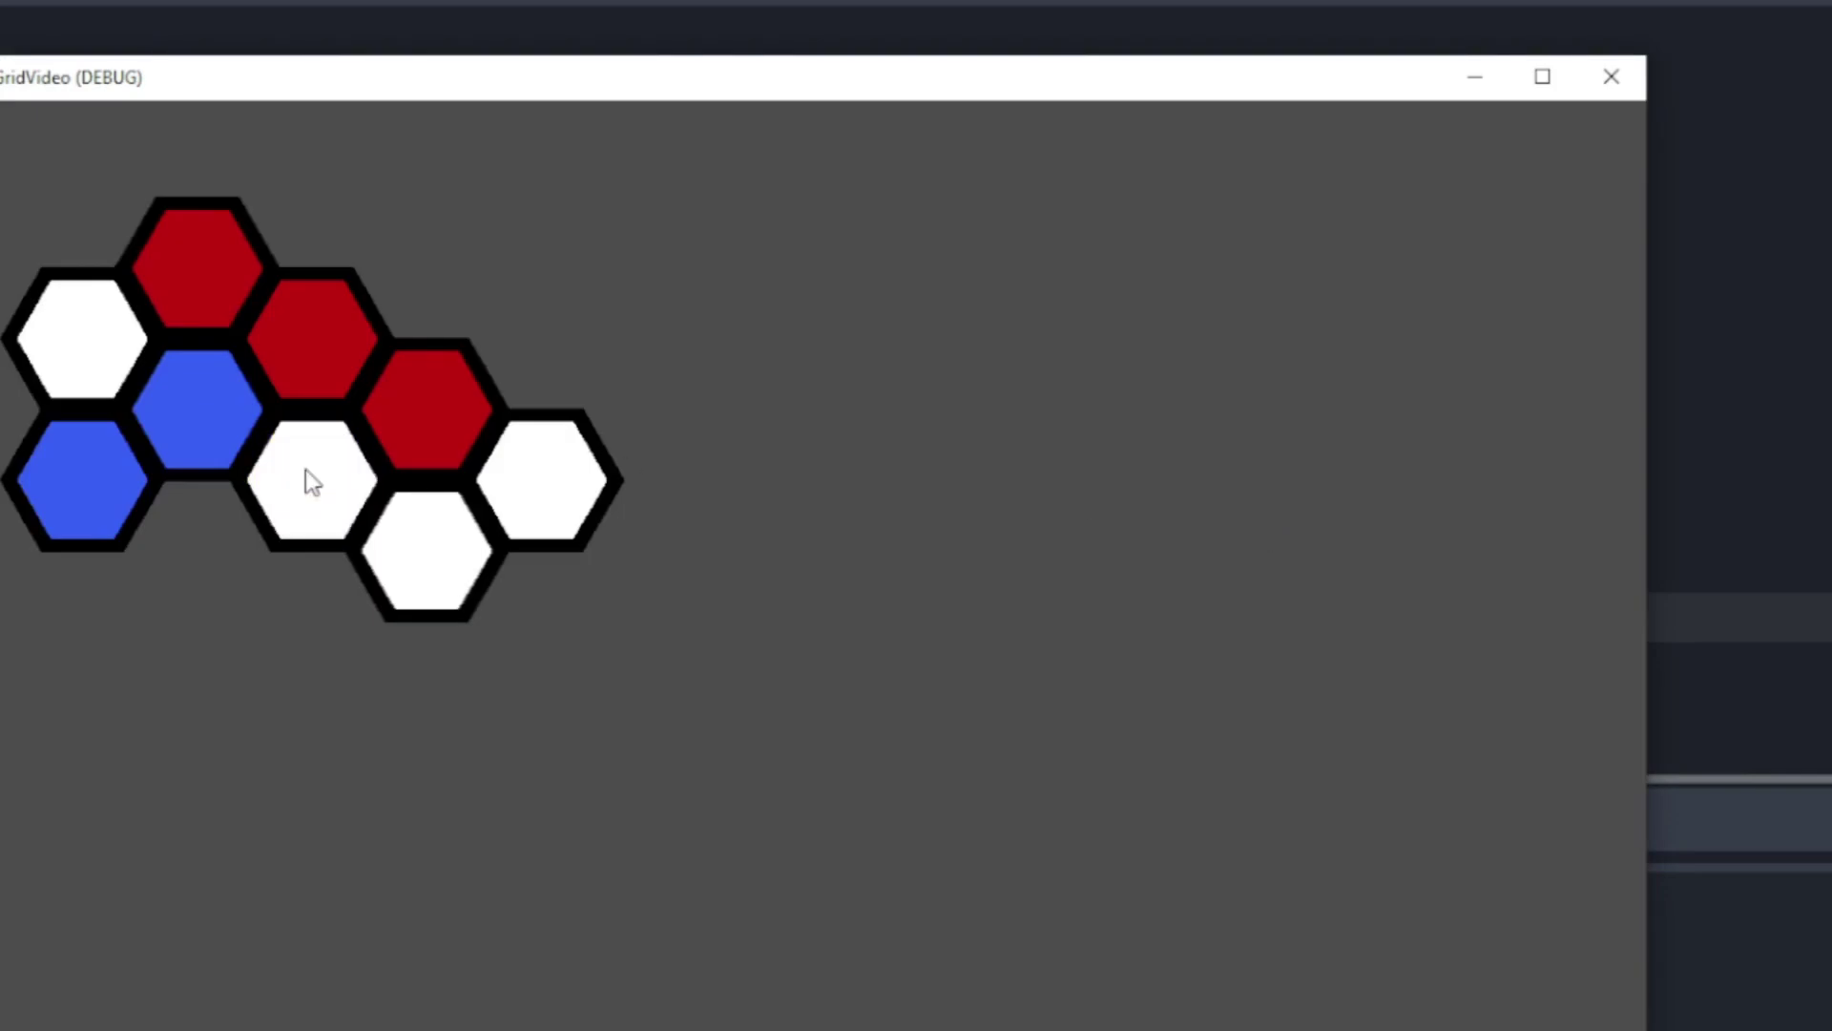
left_click(222, 434)
left_click(220, 432)
left_click(223, 434)
left_click(222, 434)
left_click(1632, 78)
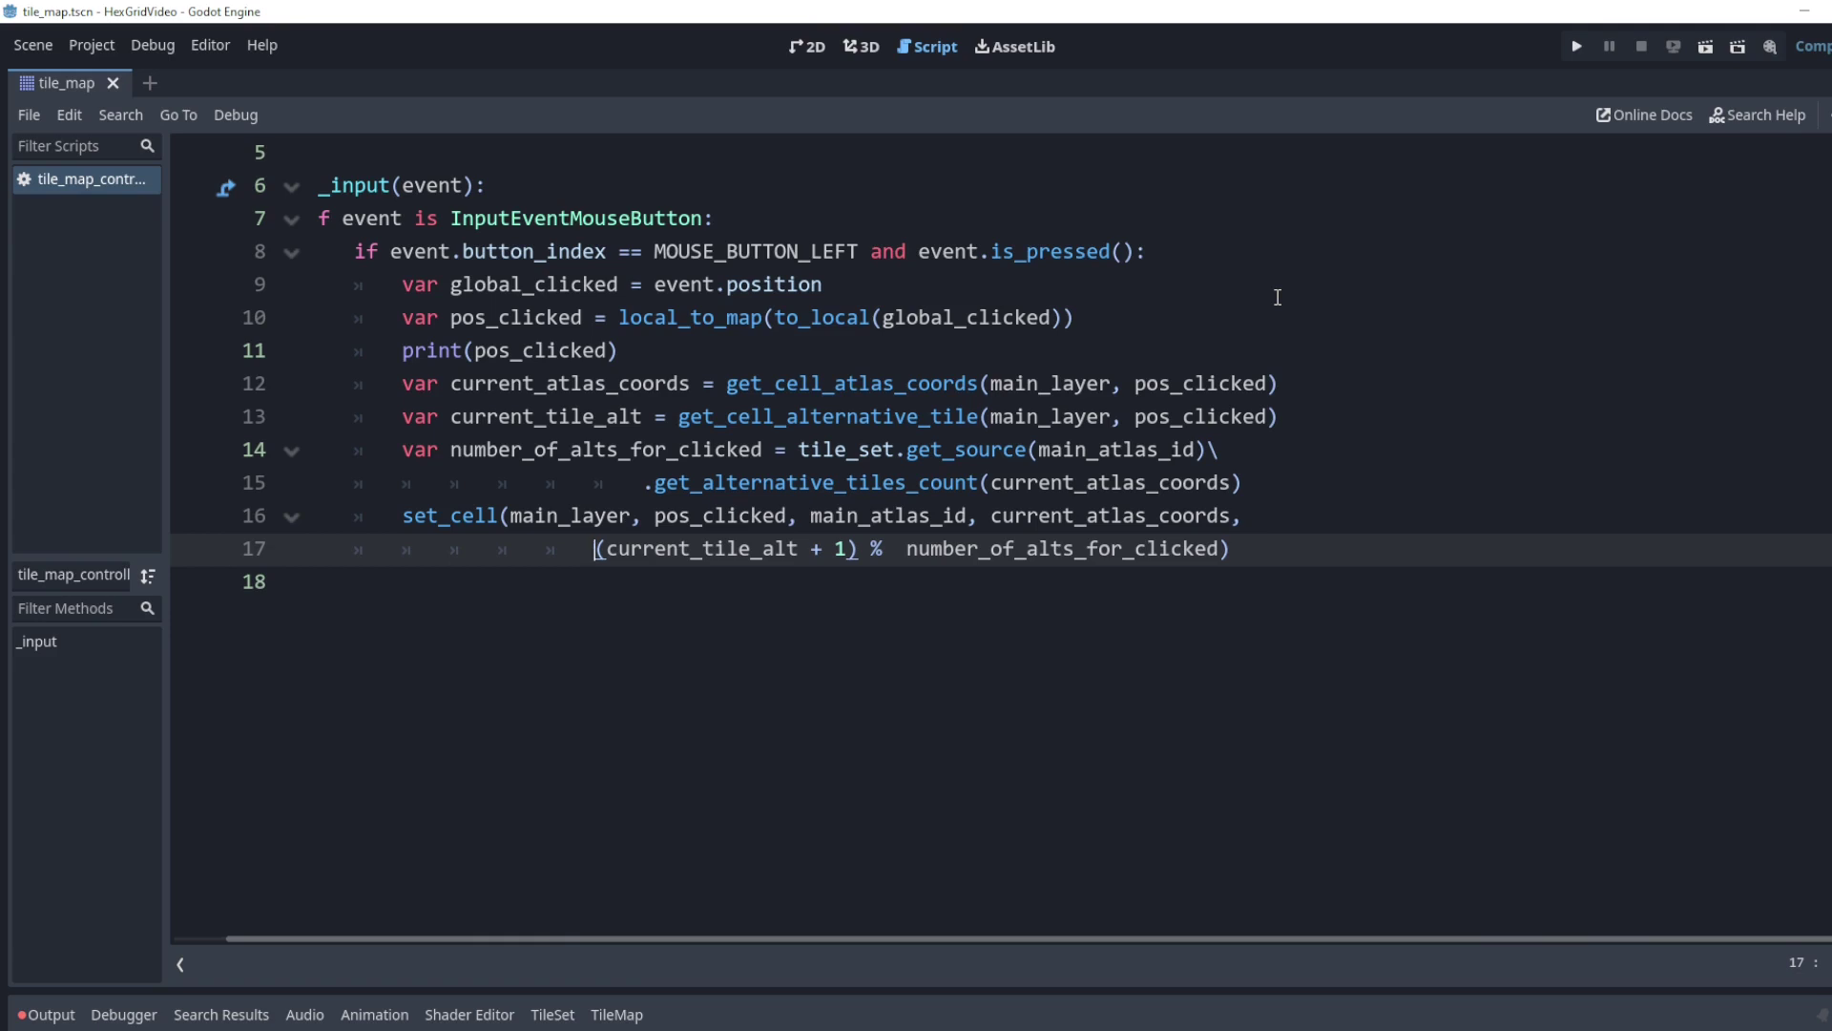
scroll(1278, 297, "up", 2)
scroll(1278, 297, "left", 2)
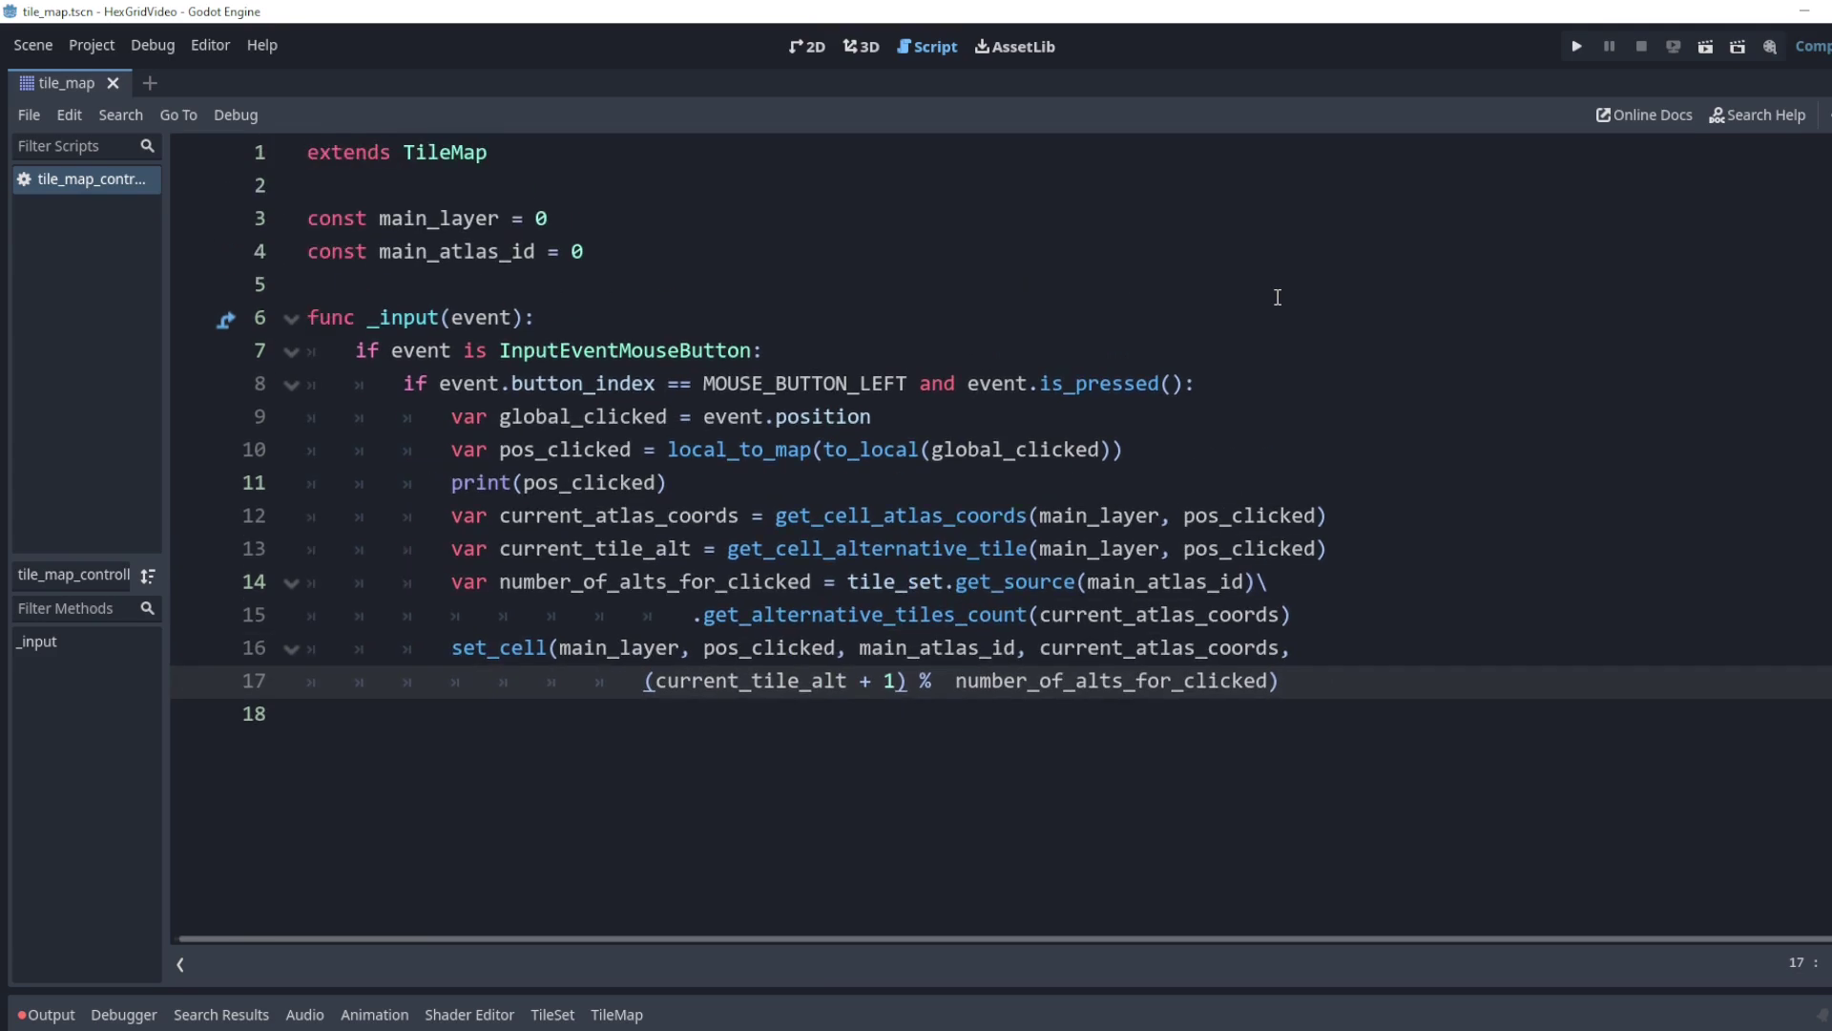